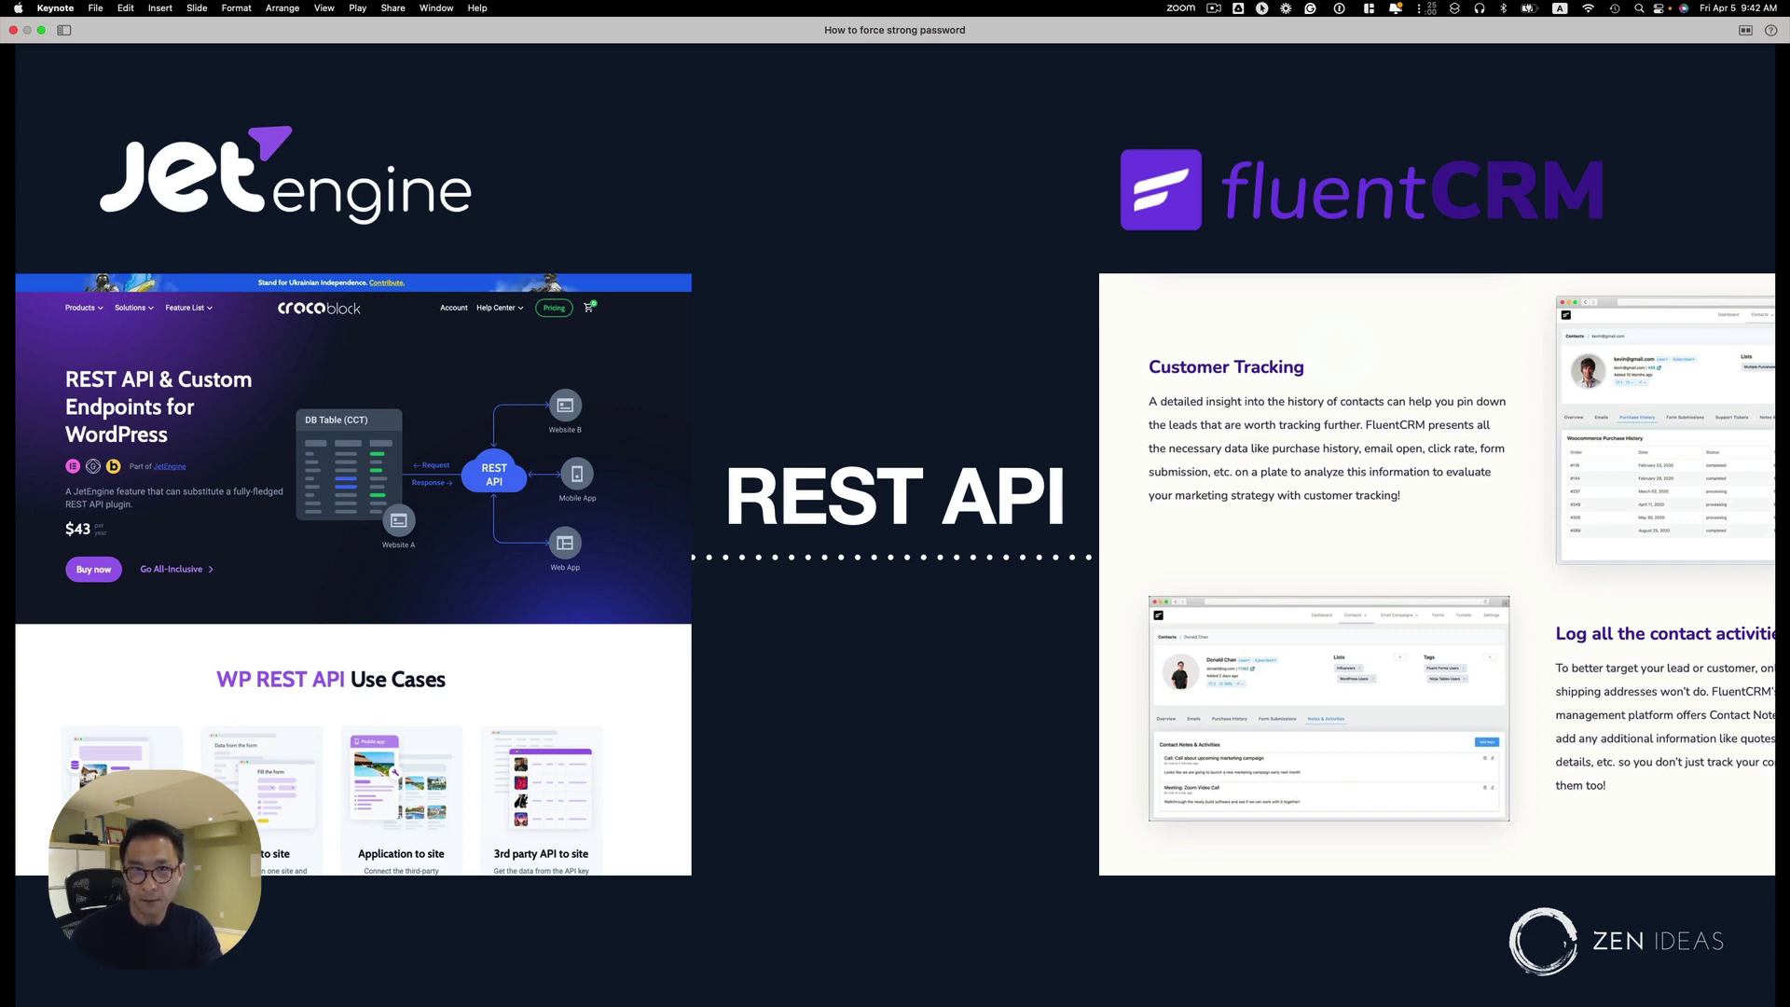
- Advance Keynote to the REST API page slide and then the JetEngine and FluentCRM bullet slide
key("Right")
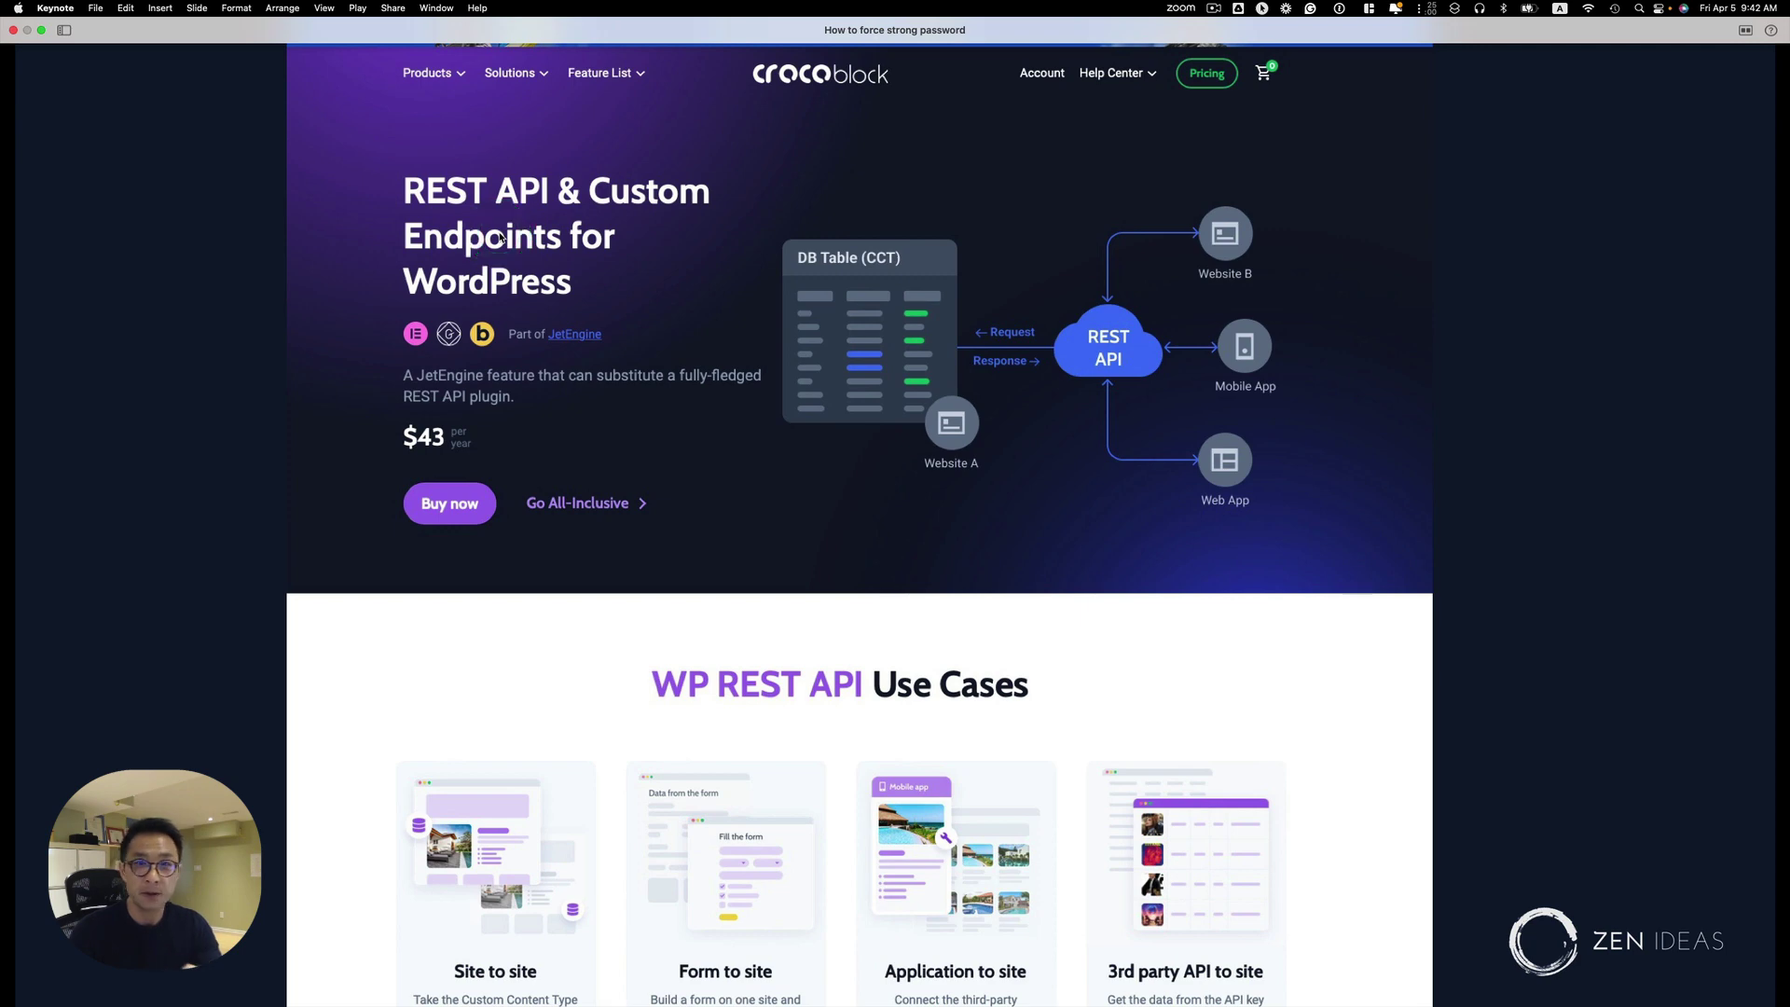
key("Right")
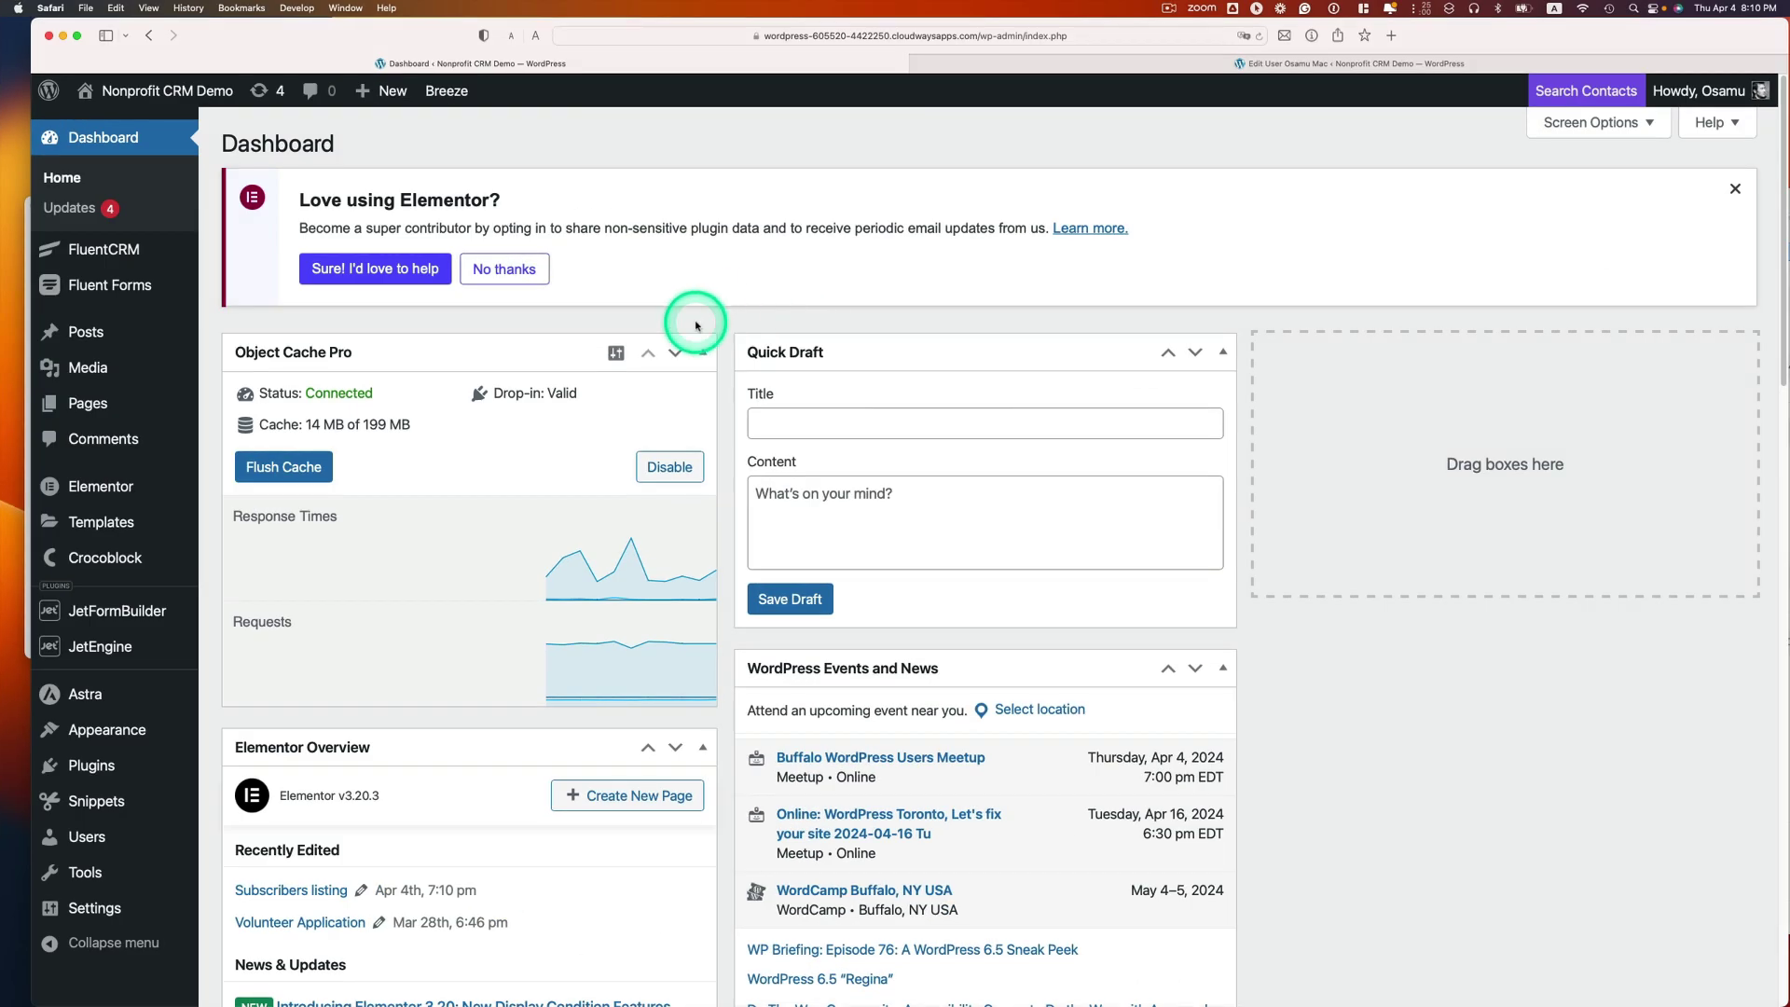
mouse_move(105, 250)
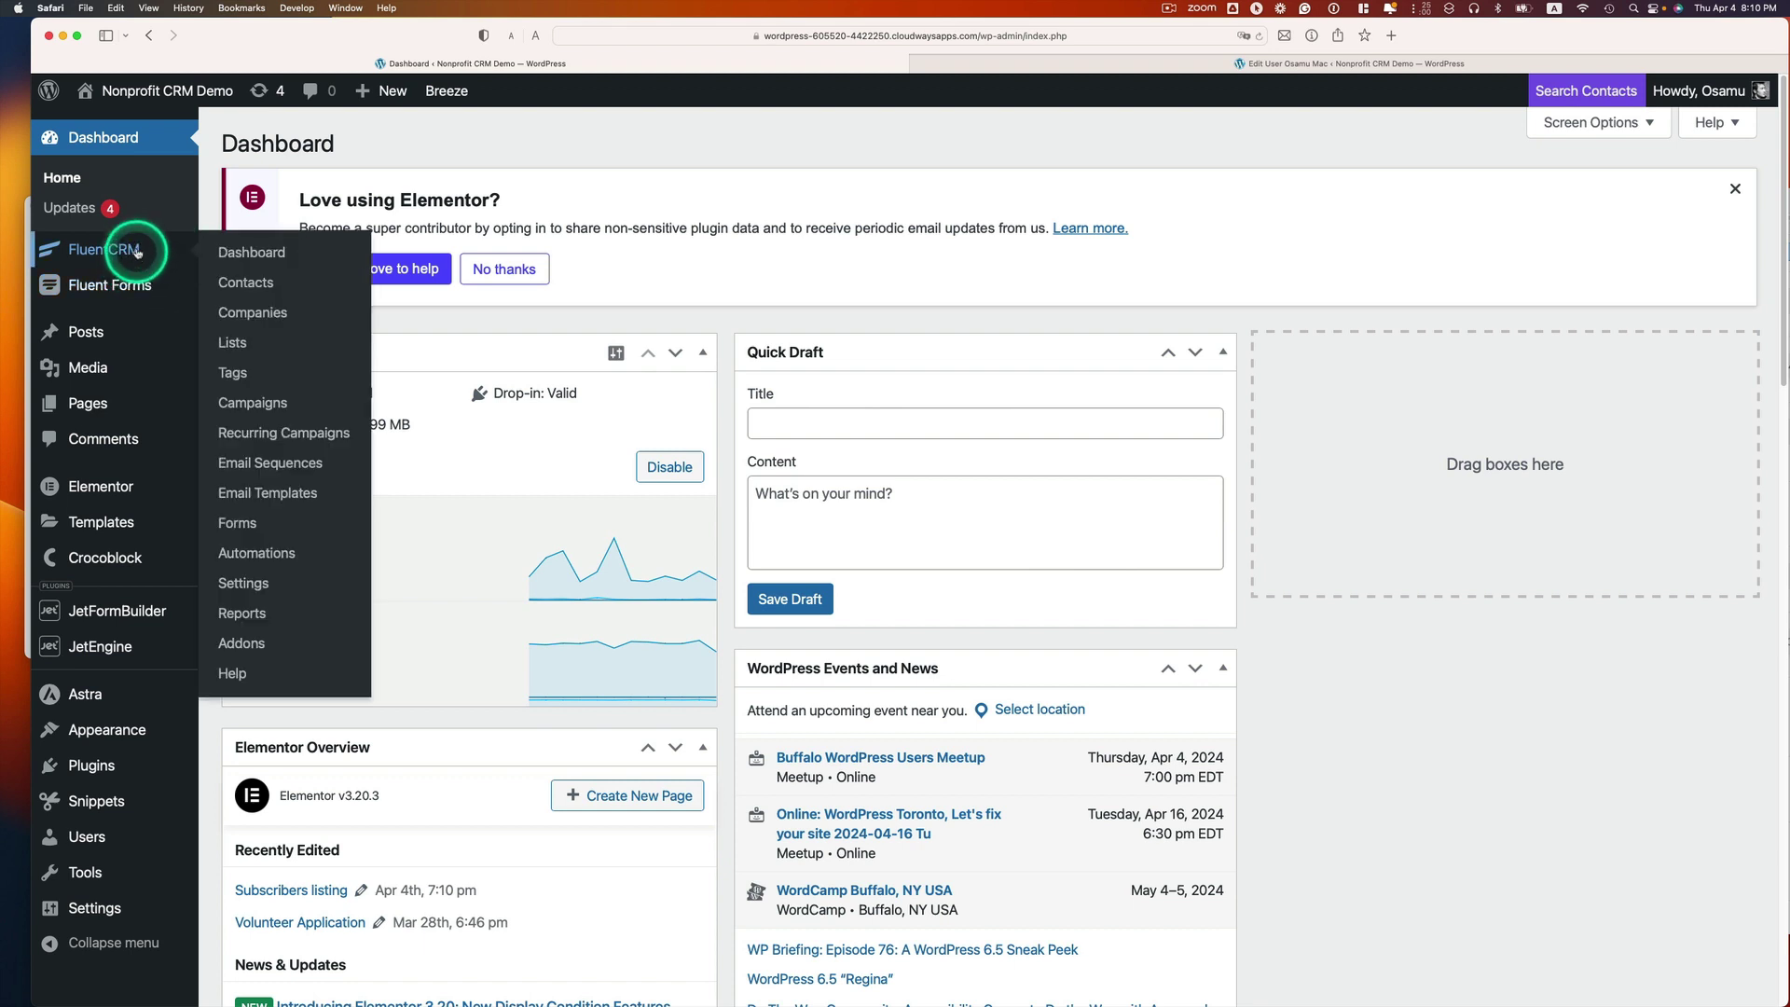
- In FluentCRM Settings > REST API, start a new key and begin naming it 'CRM Subscribers'
left_click(229, 257)
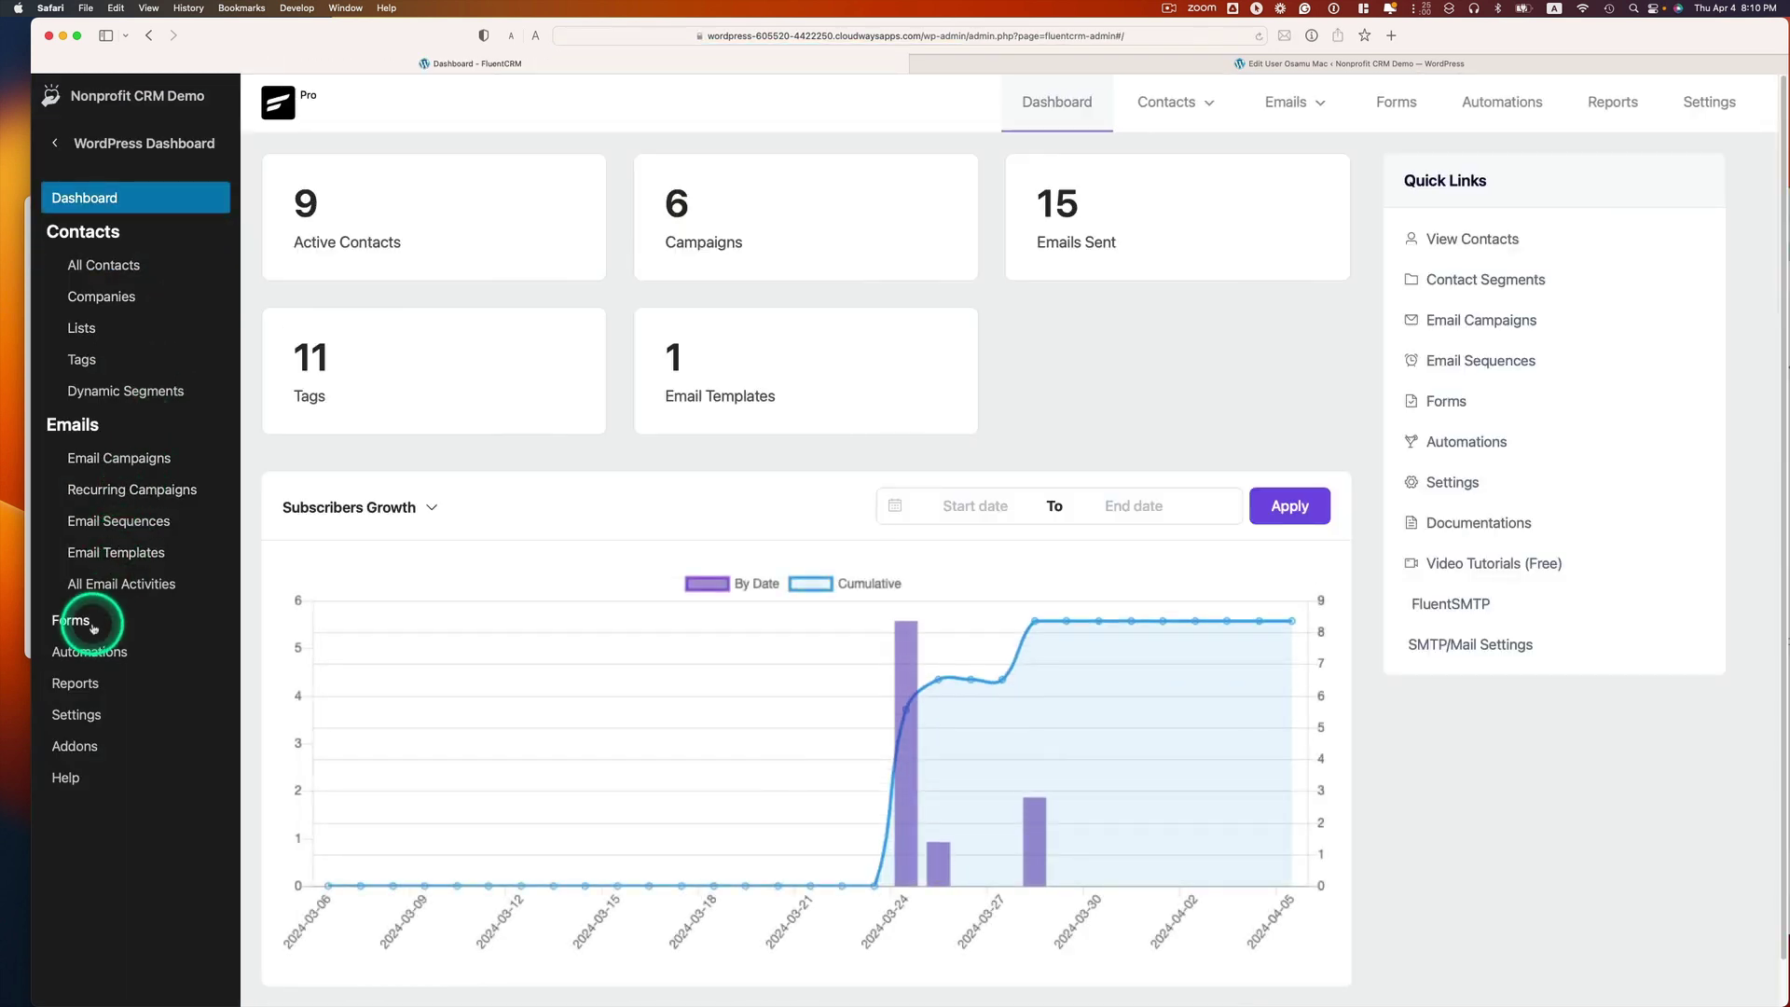
left_click(78, 715)
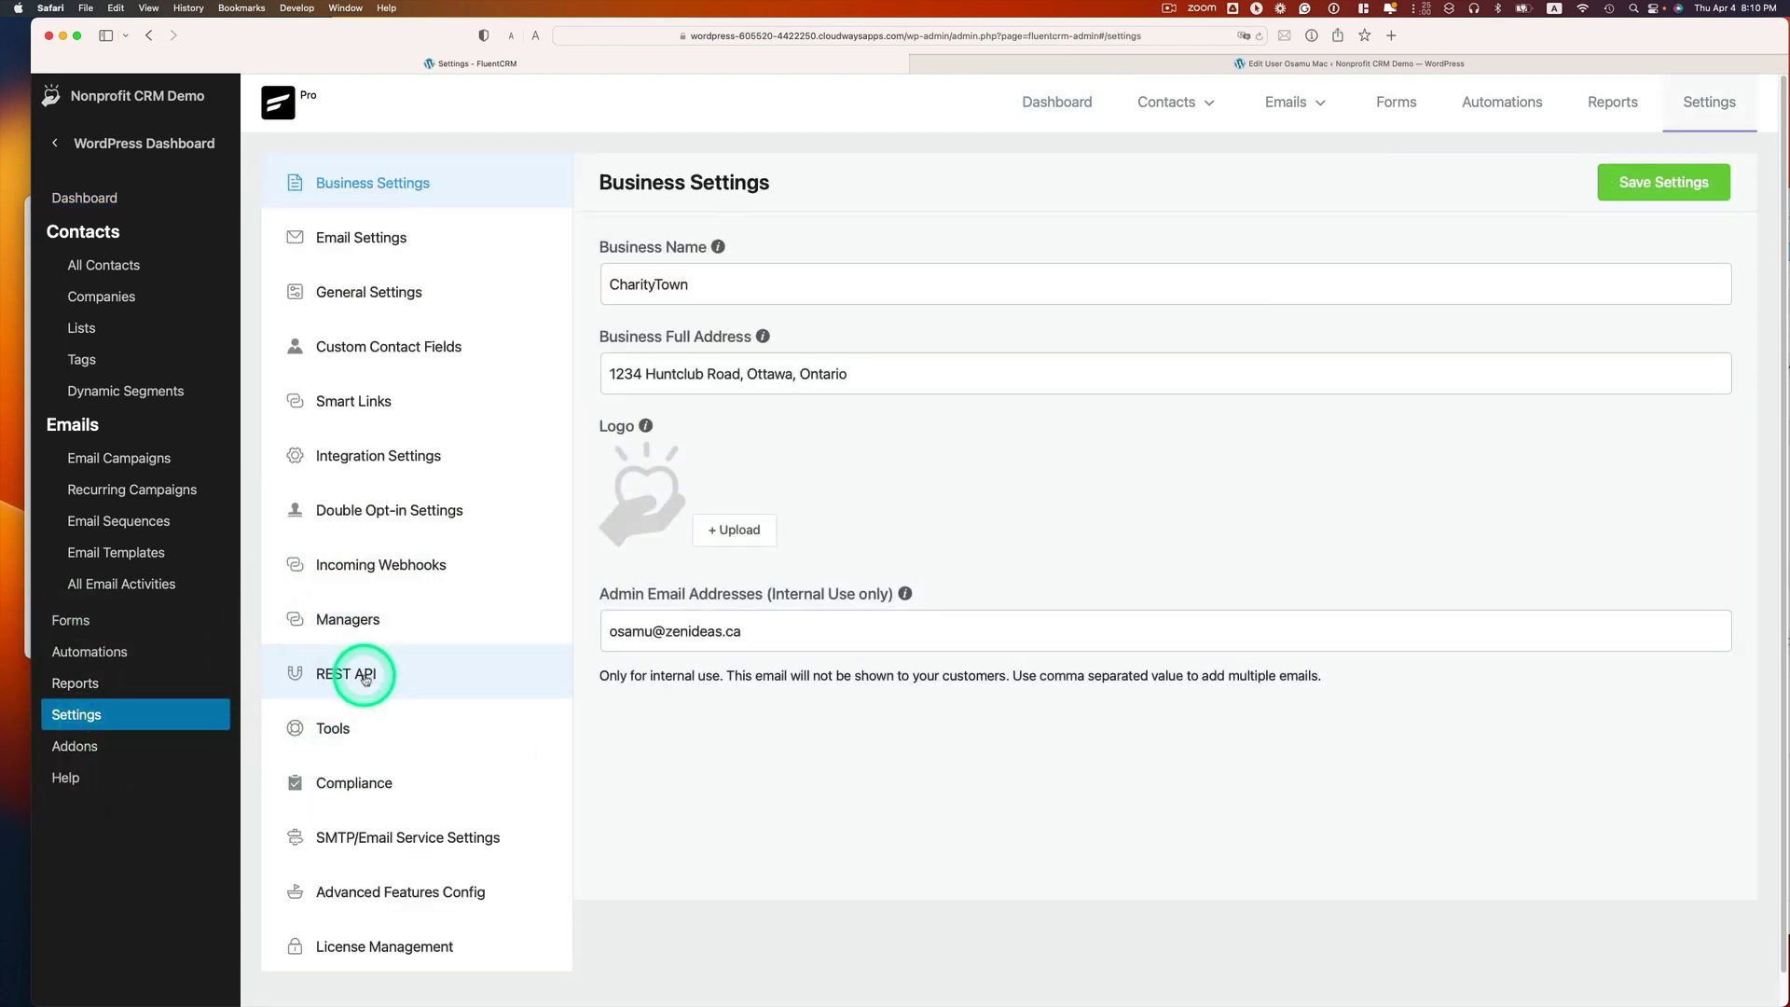
left_click(366, 678)
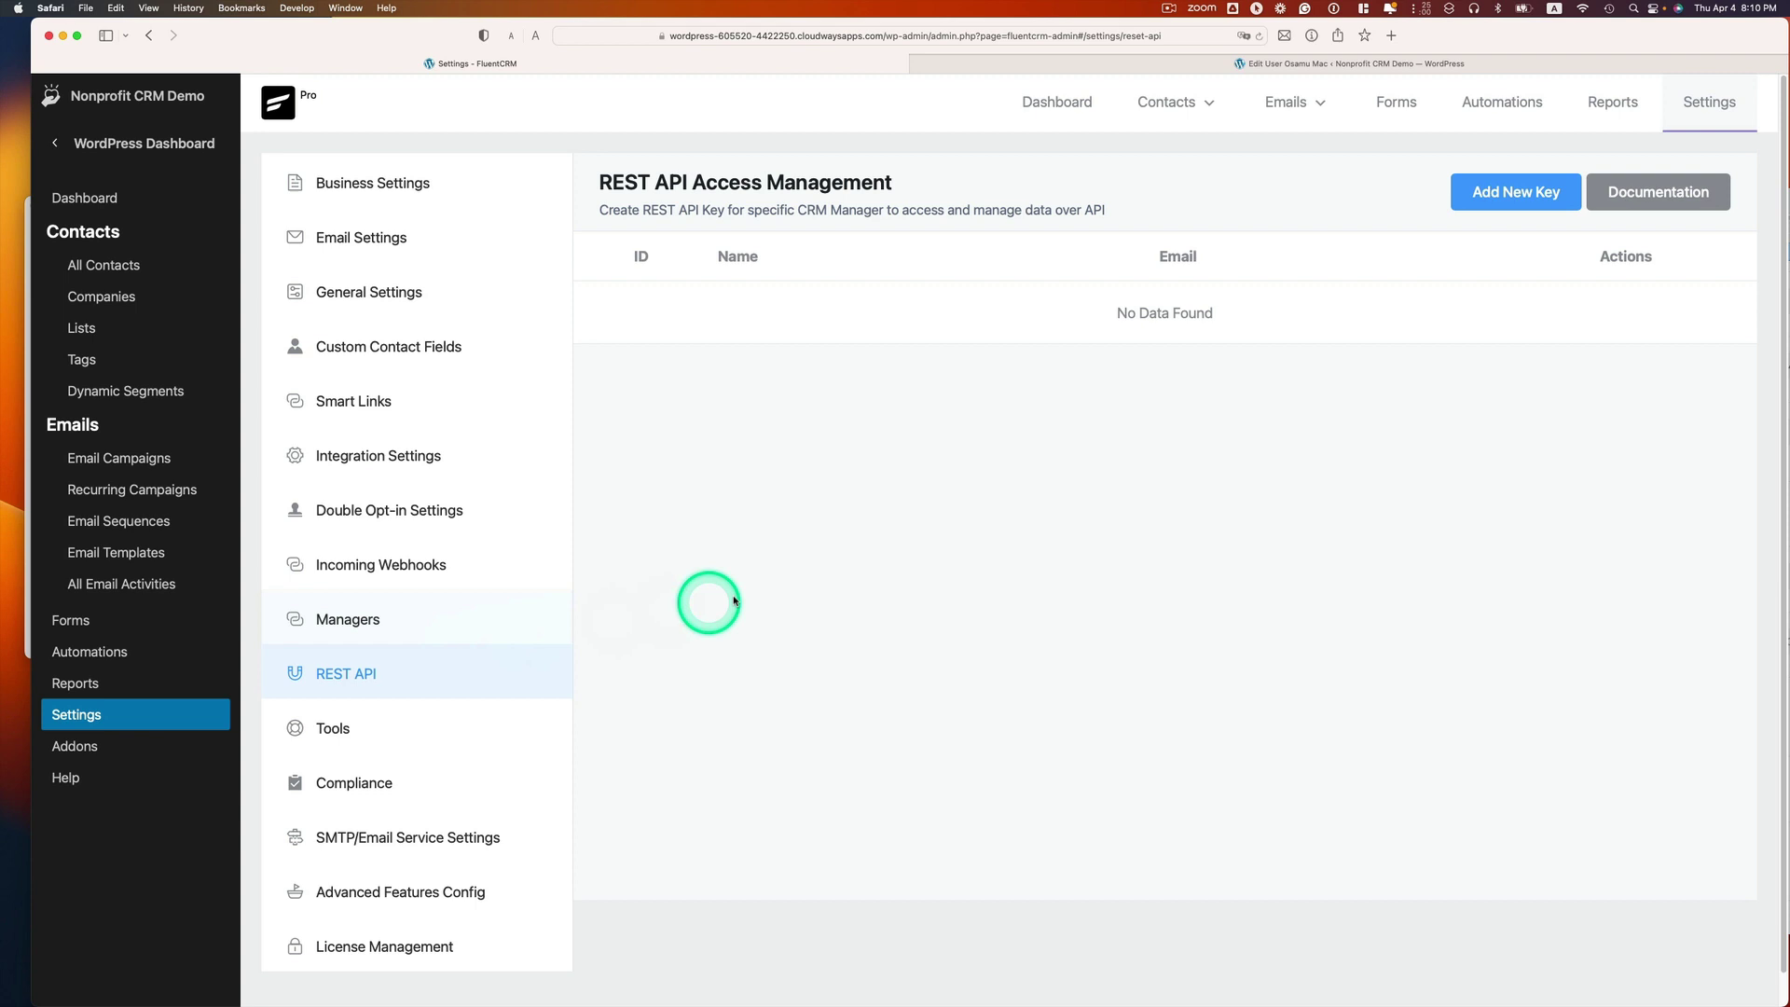
left_click(1499, 196)
left_click(720, 220)
type("CRM Subscribers")
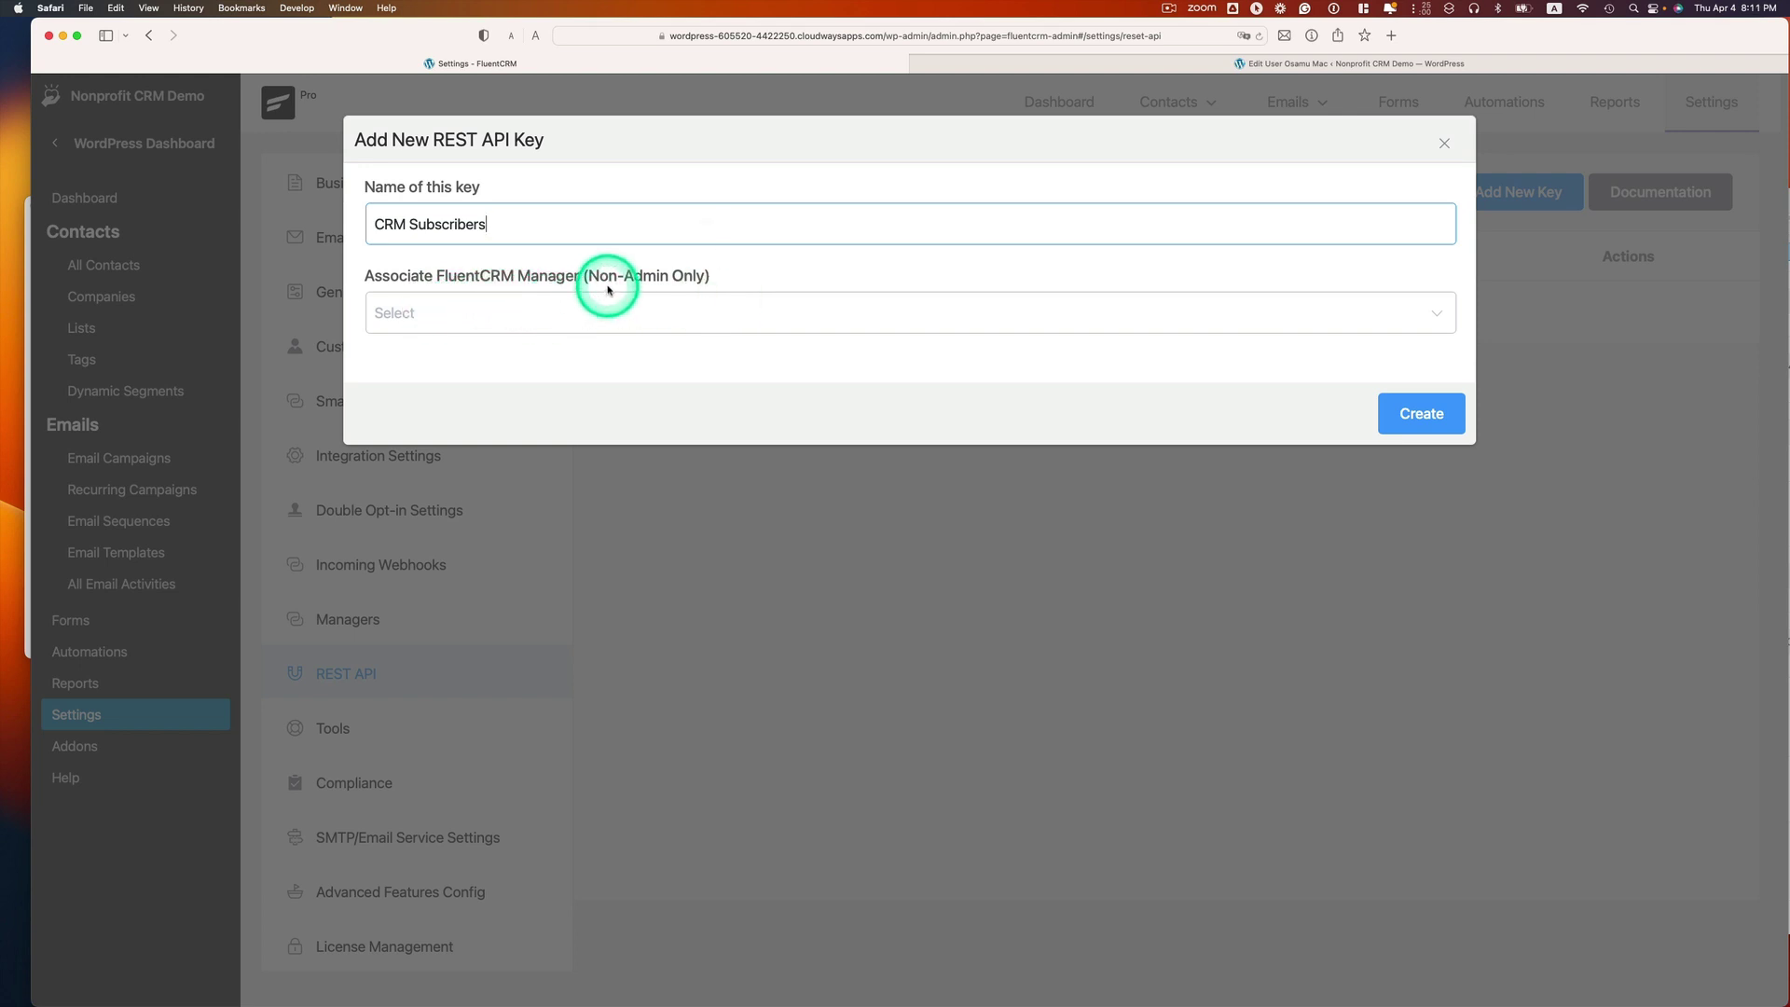
- Check the user's profile in the other tab and keep their role as Subscriber
left_click(1153, 62)
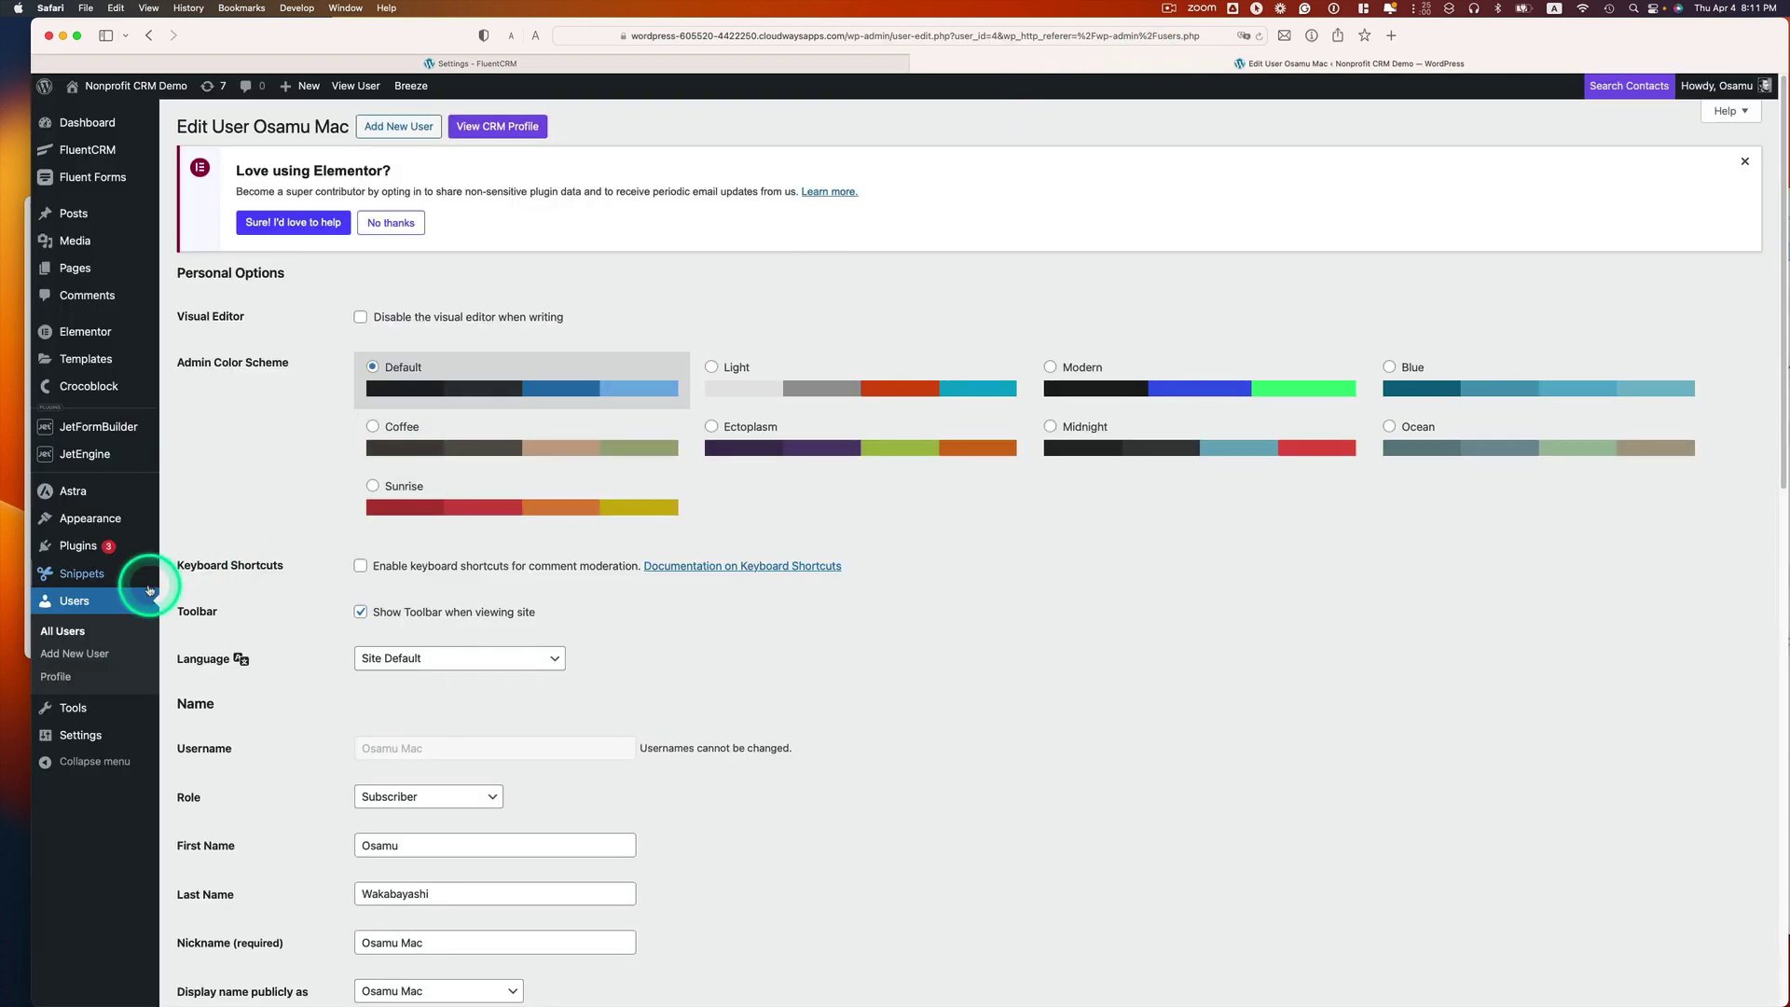
left_click(121, 604)
scroll(486, 606, "down", 3)
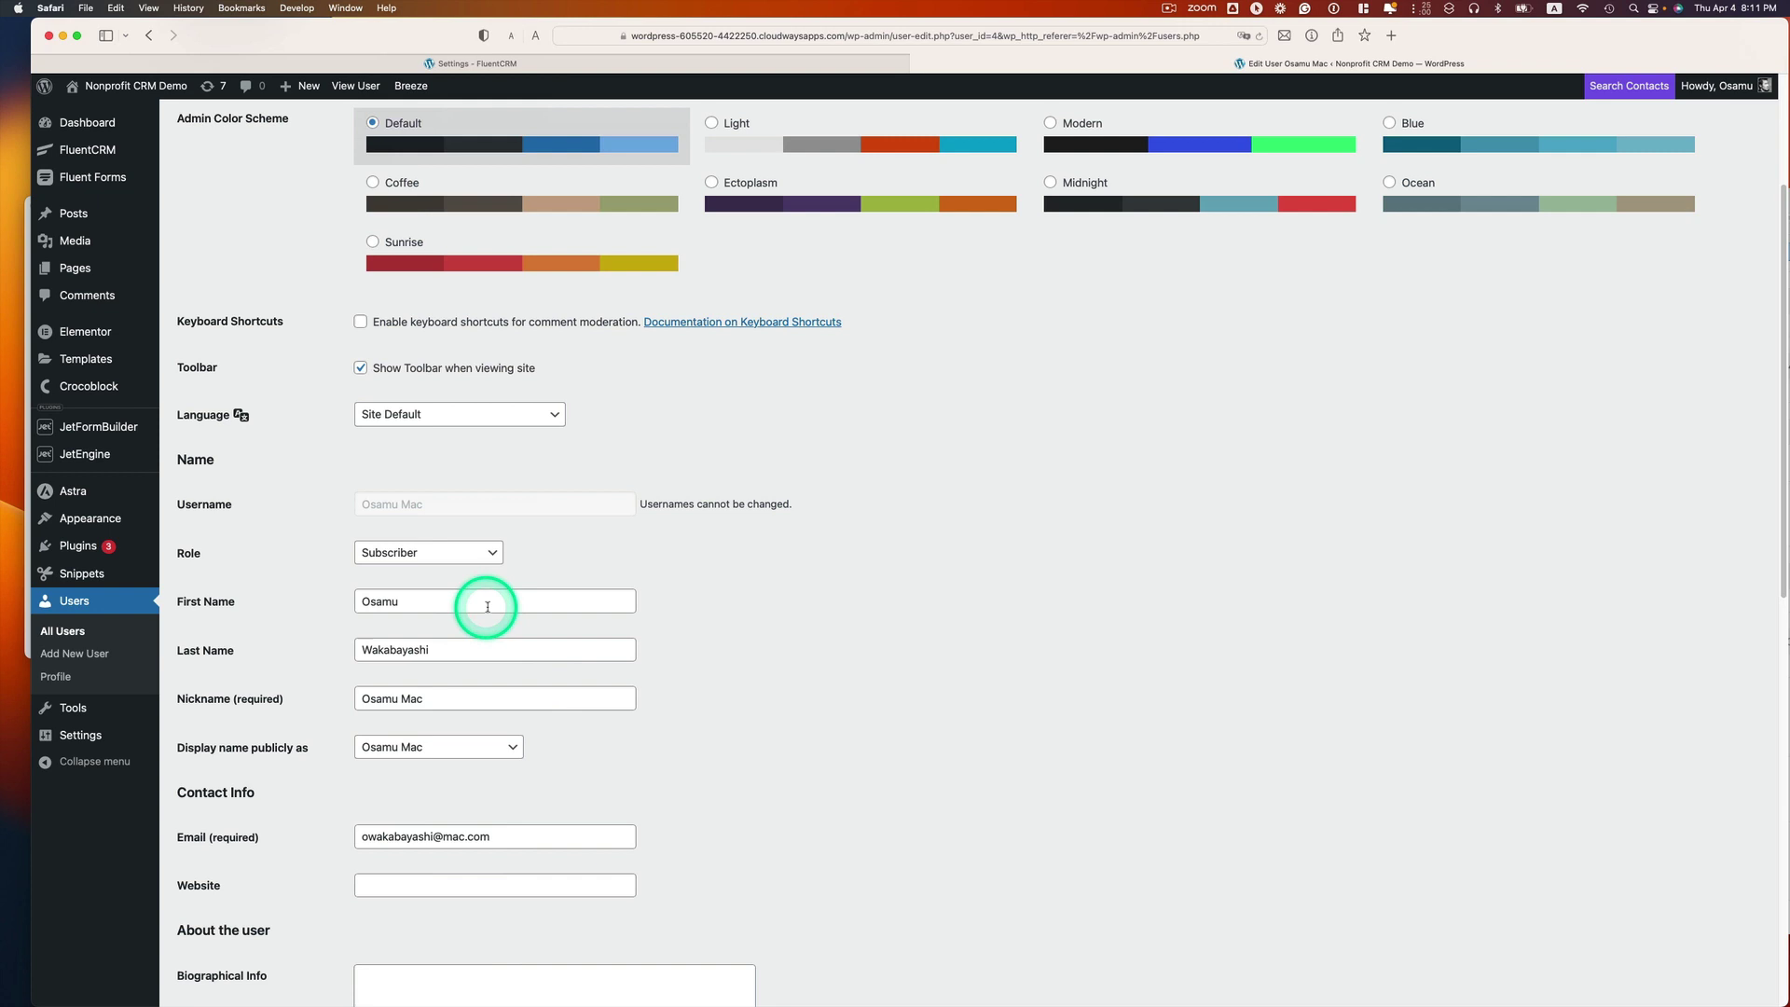
scroll(489, 606, "up", 1)
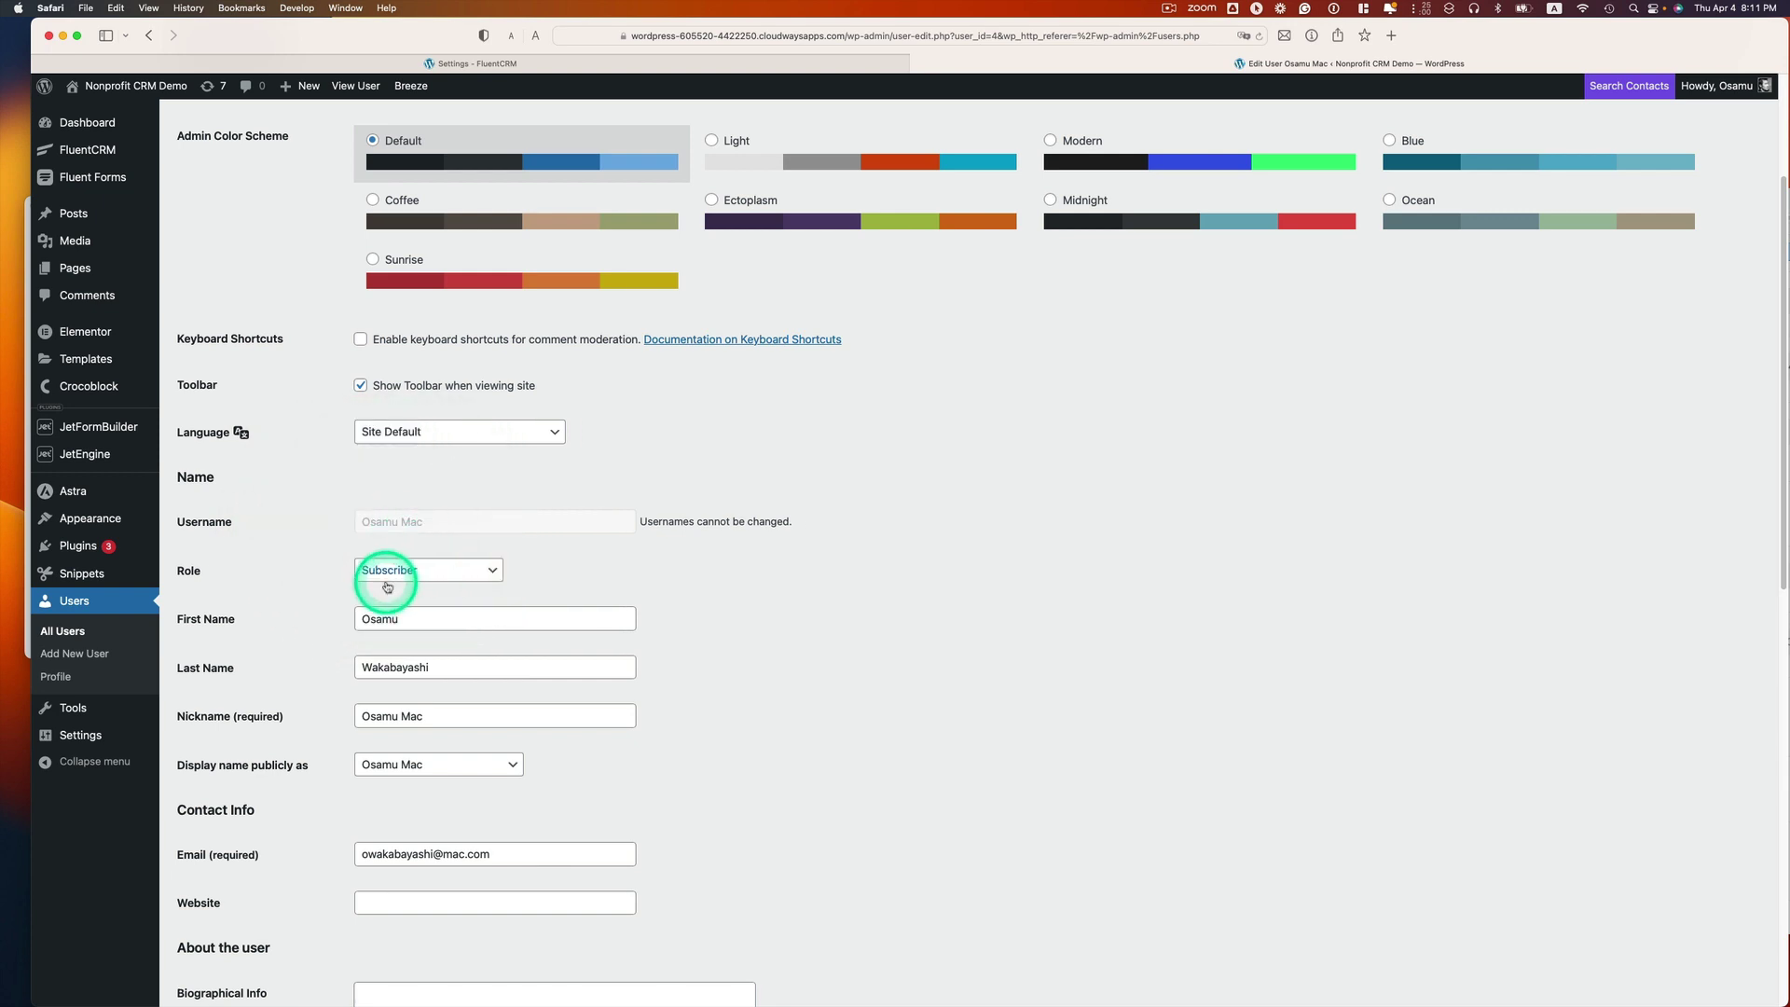
left_click(386, 577)
left_click(385, 567)
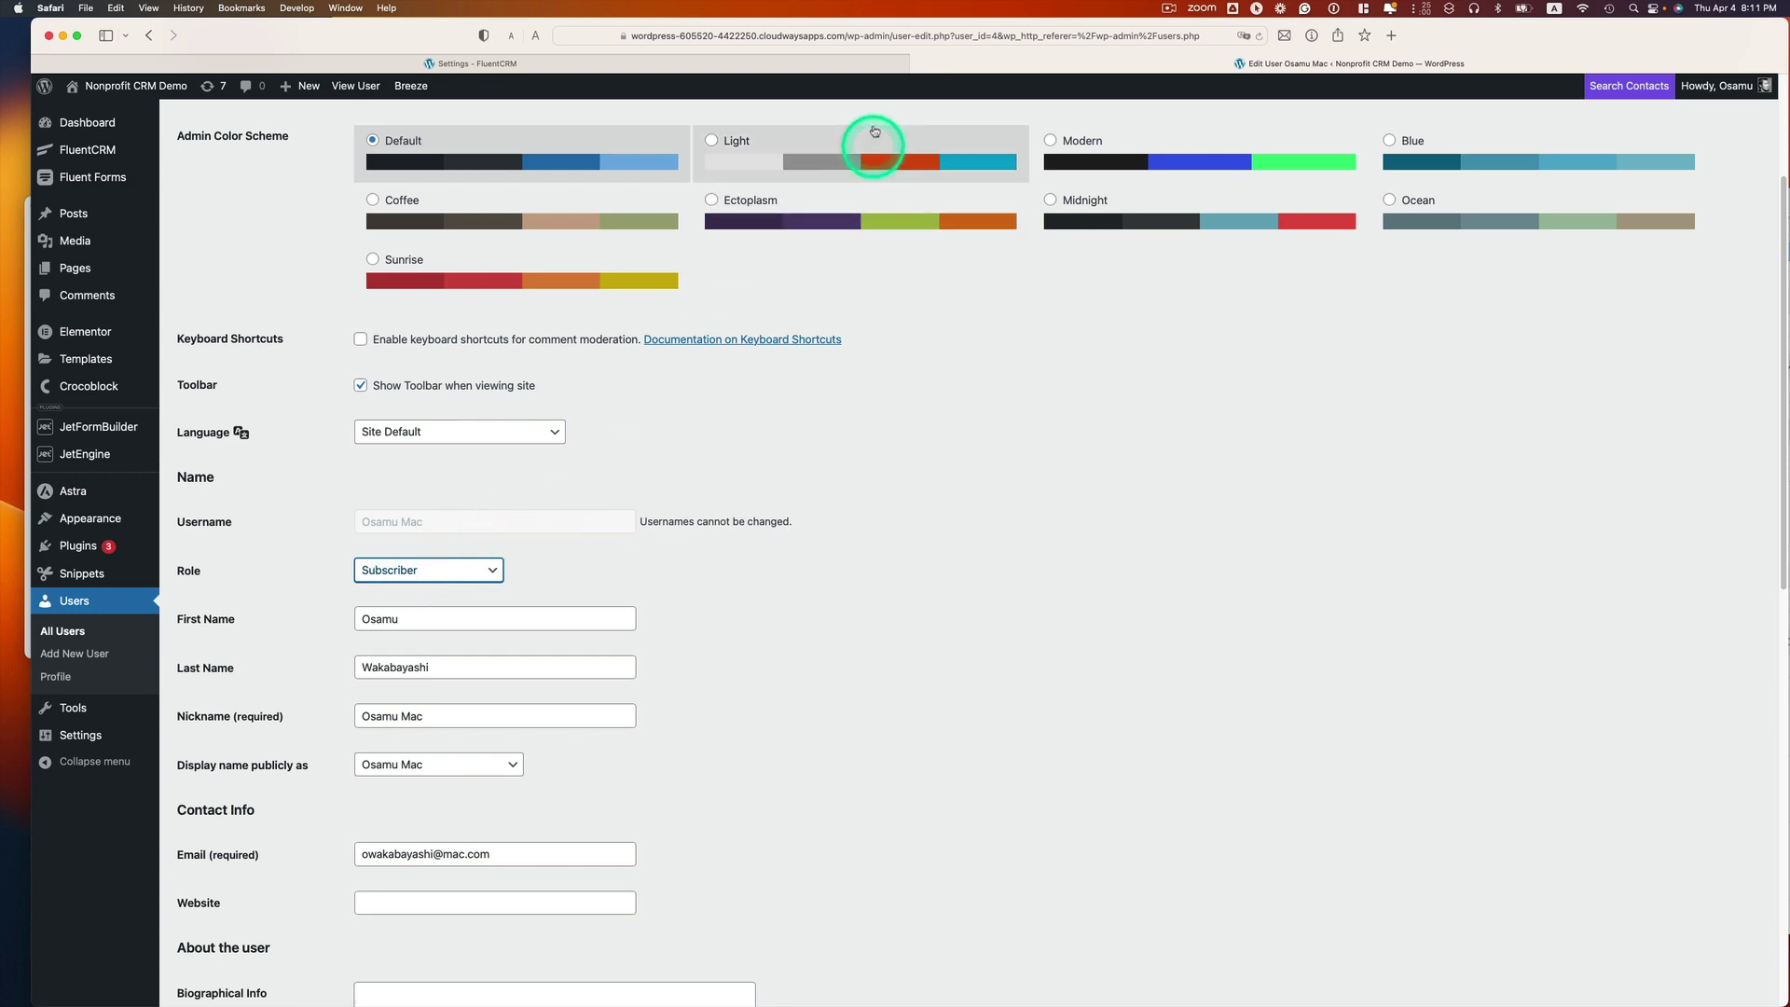
- Create the key for the first CRM manager, copy its generated password, and close the details
left_click(871, 63)
left_click(500, 316)
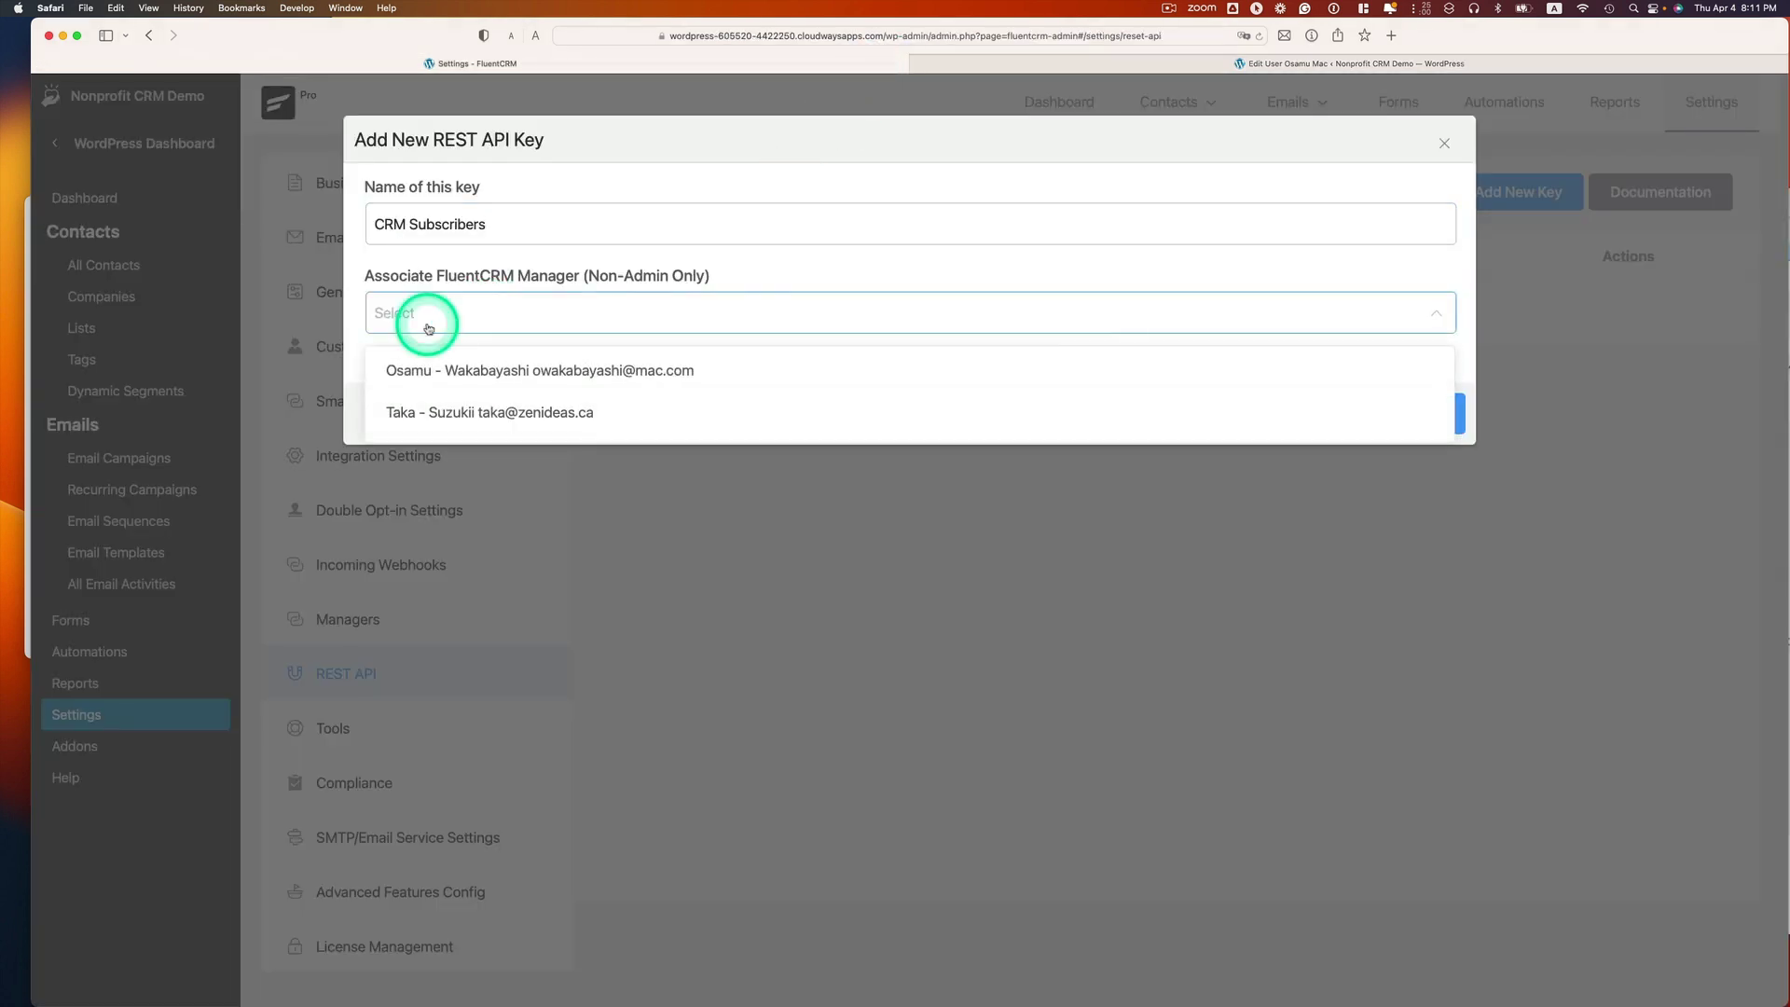
left_click(562, 372)
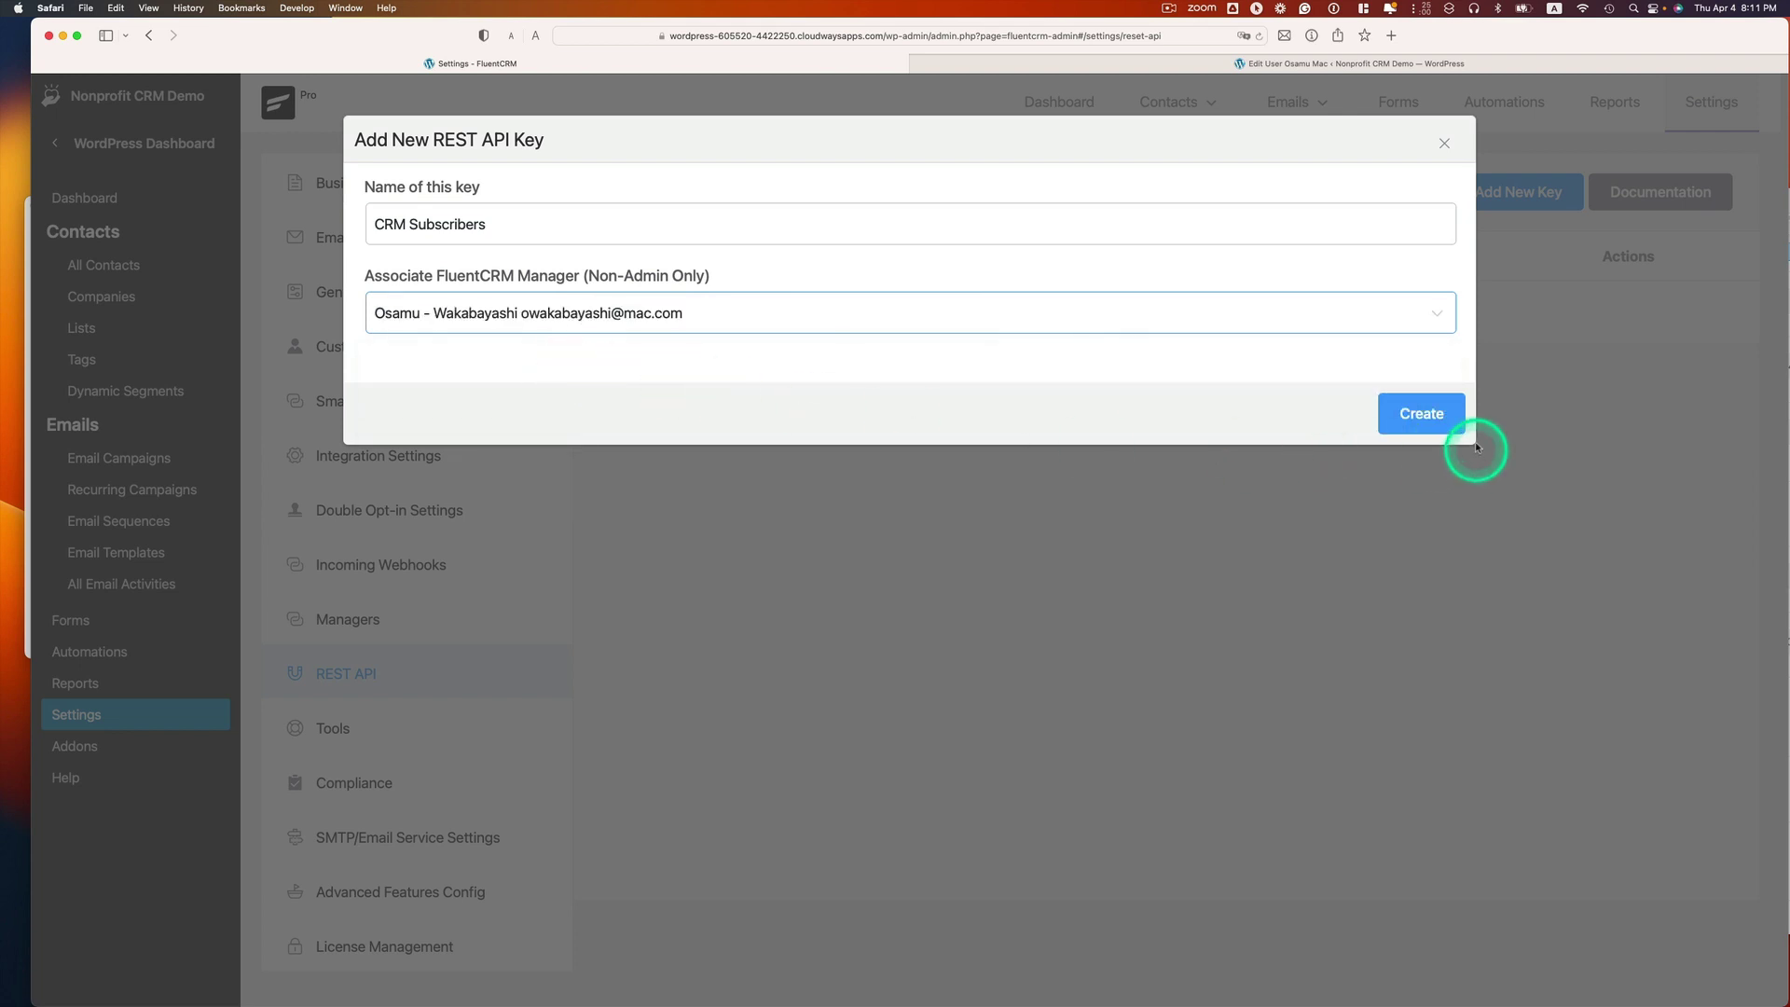
left_click(1440, 422)
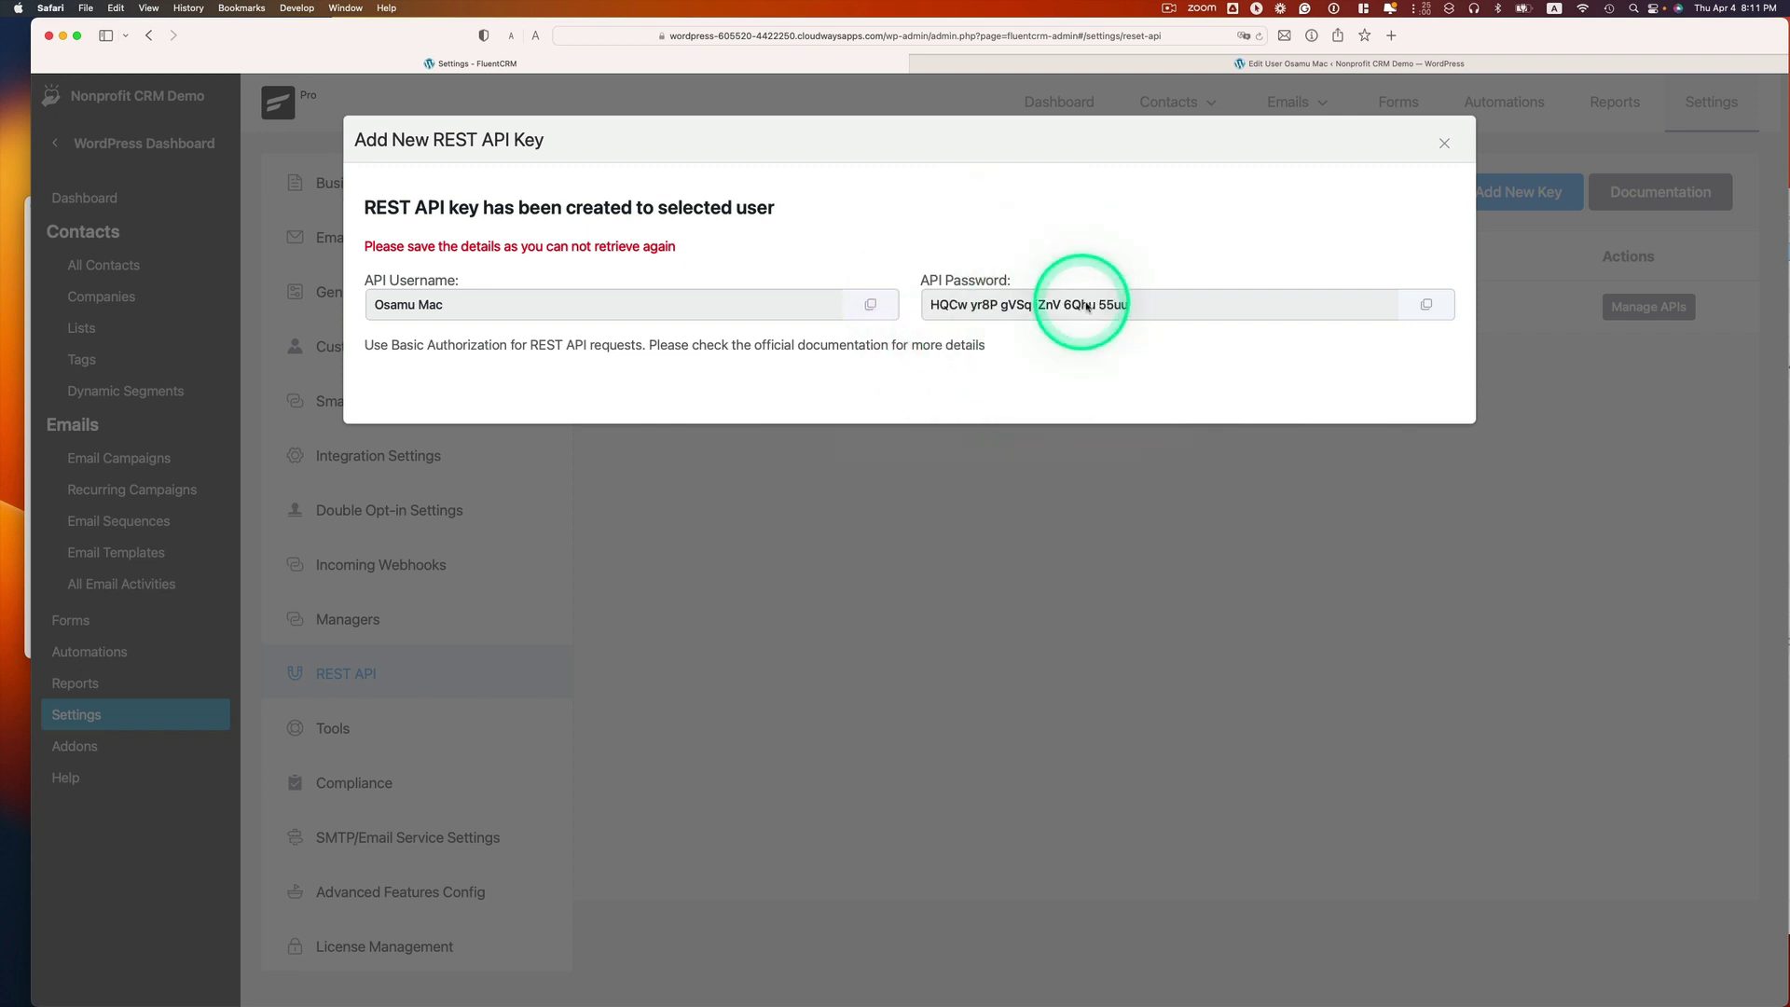
left_click(1427, 307)
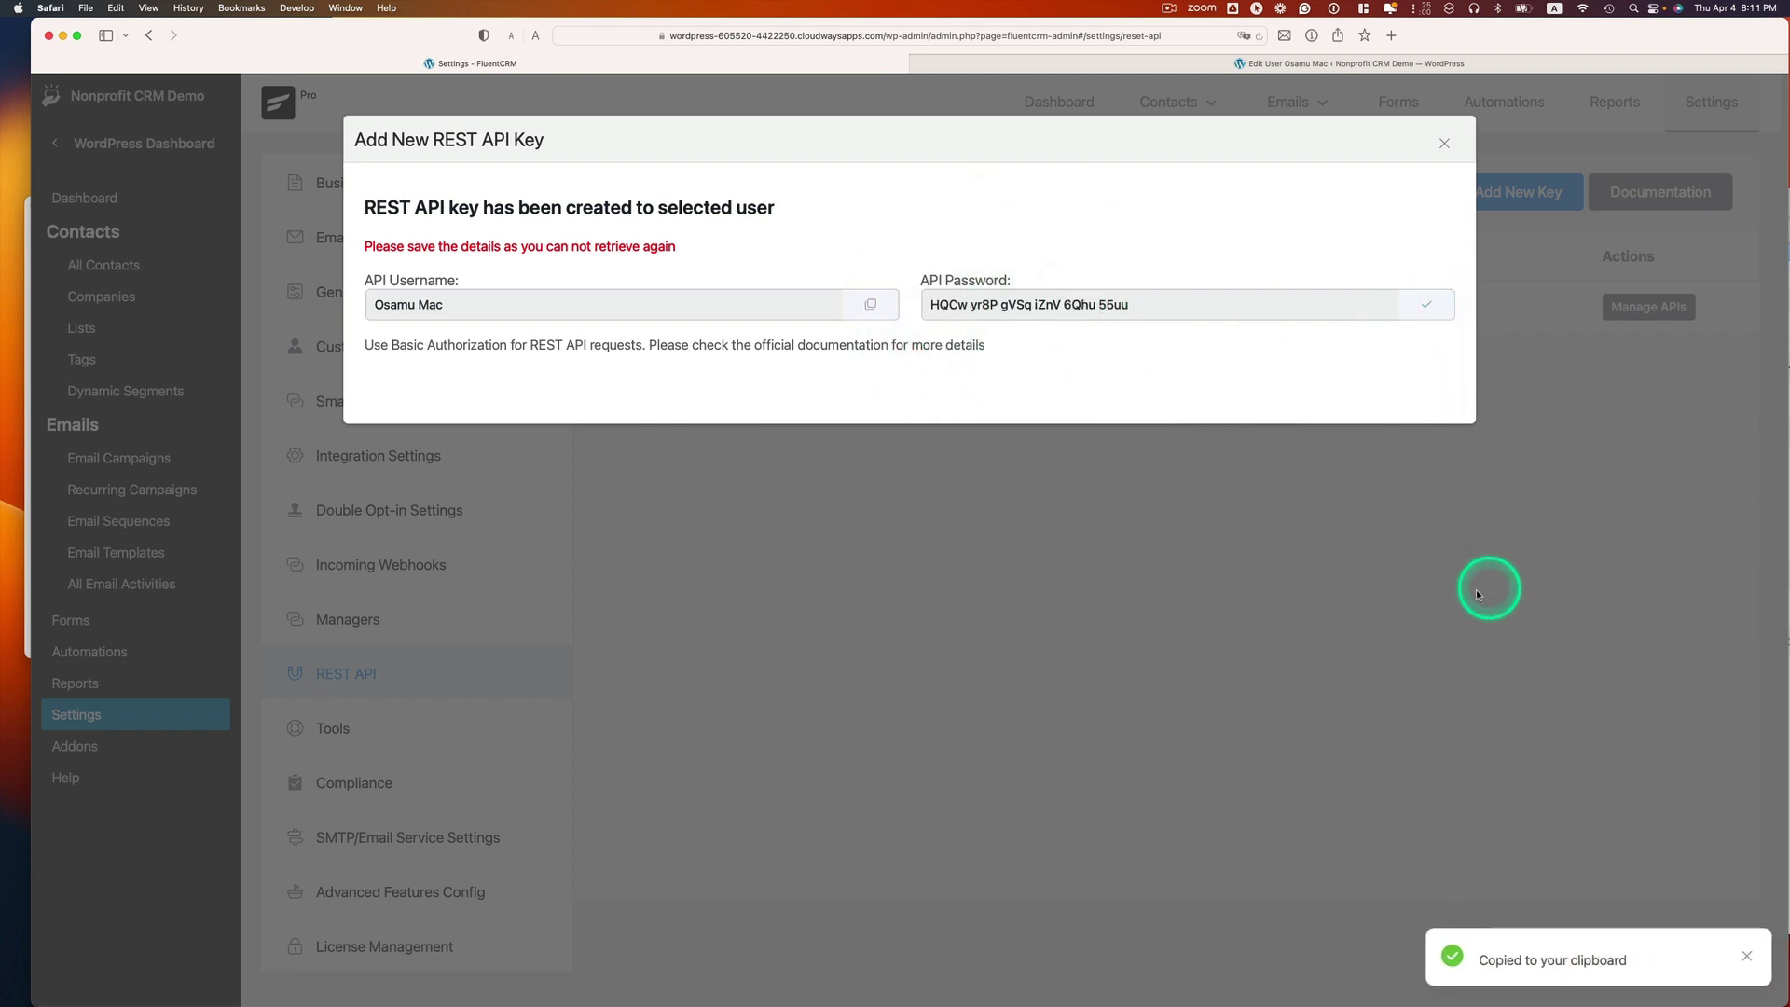
mouse_move(1245, 1001)
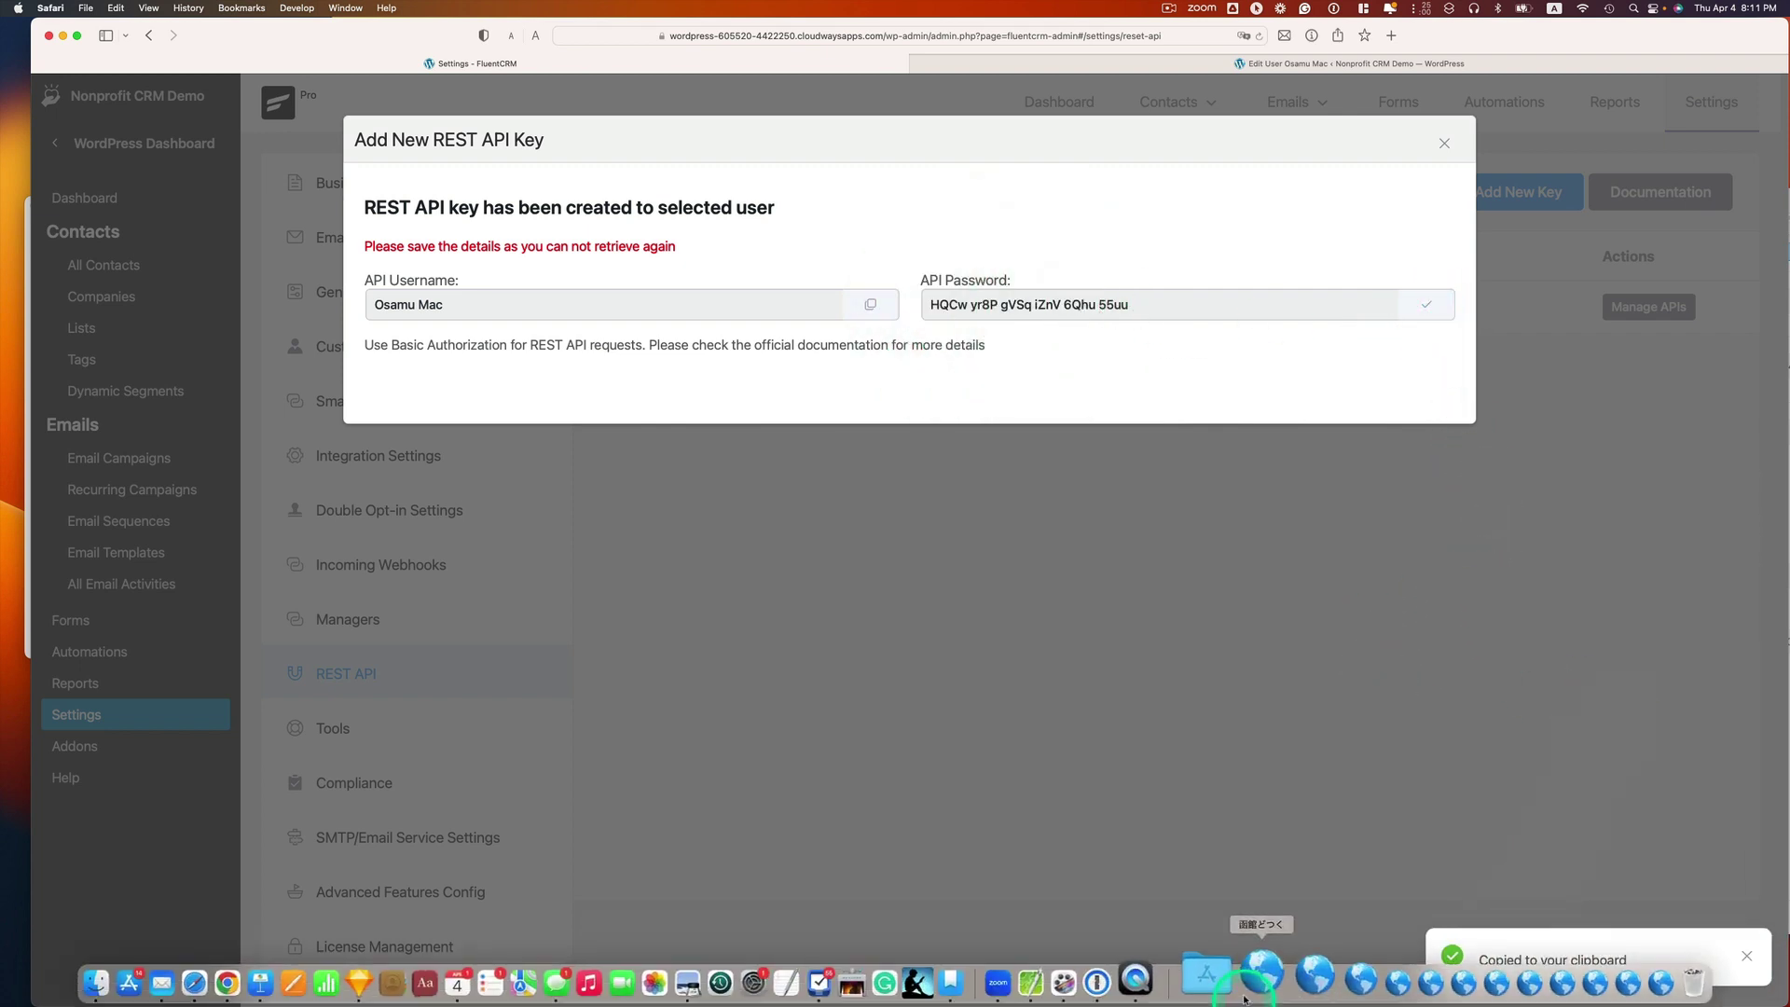
left_click(1261, 979)
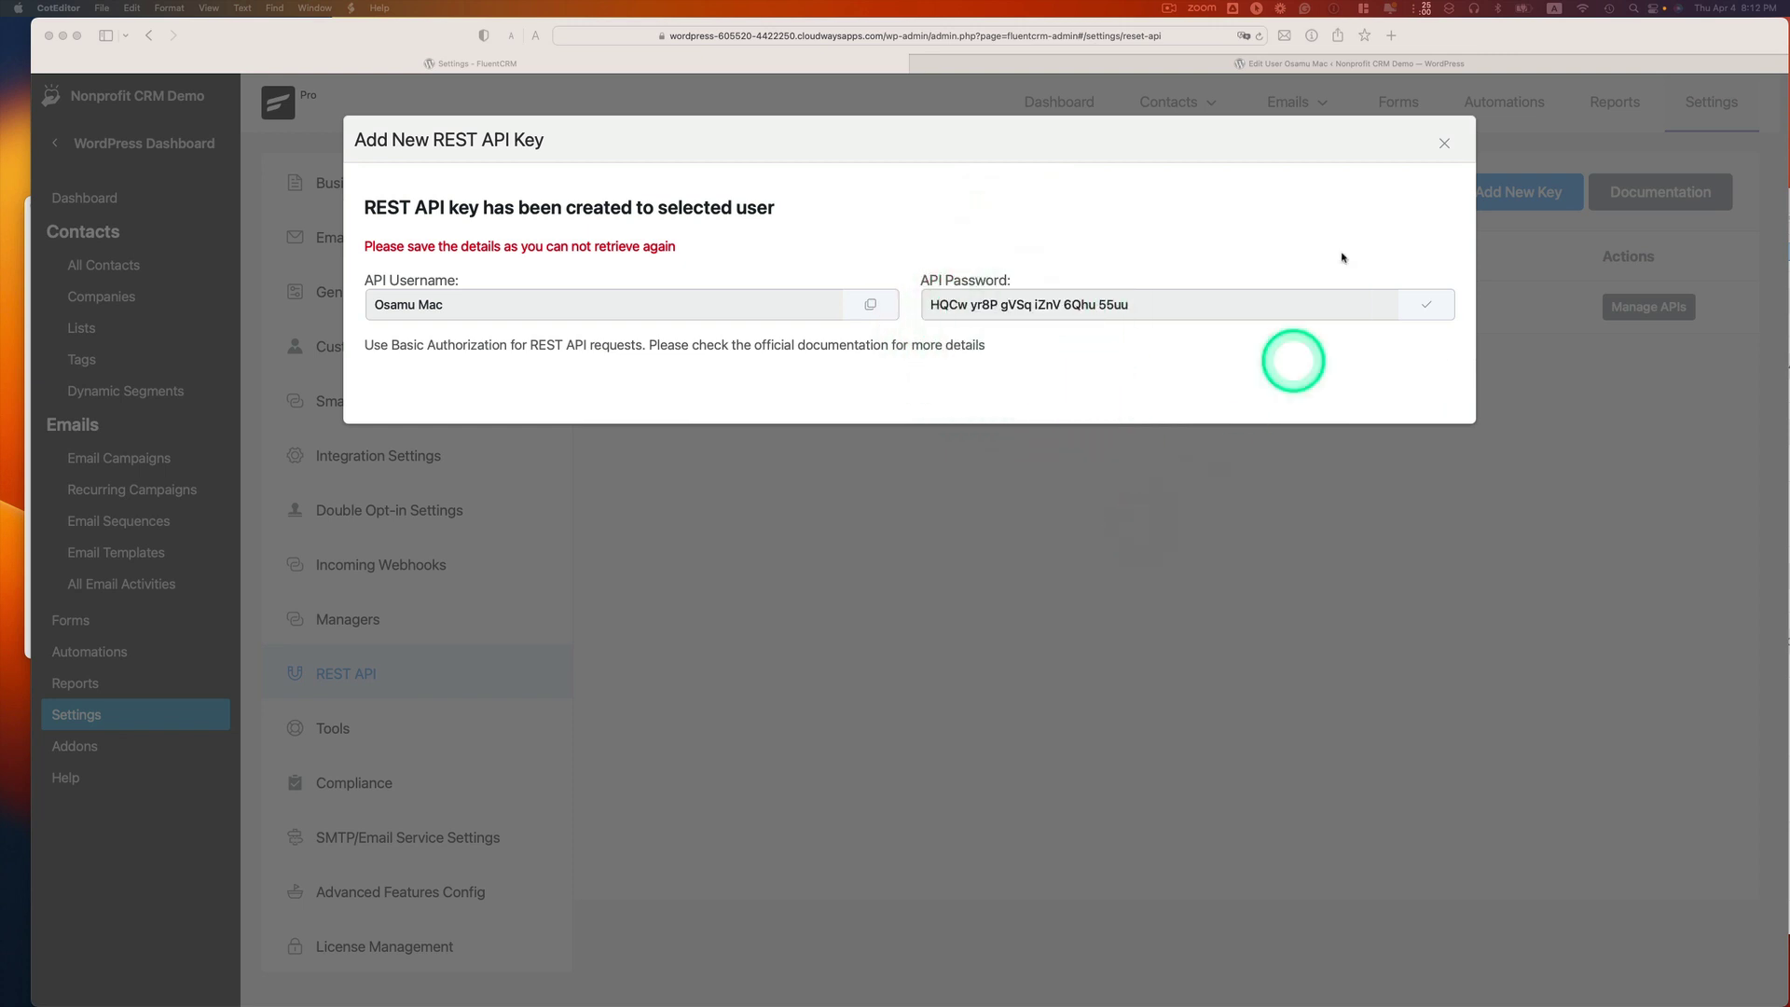
left_click(1443, 143)
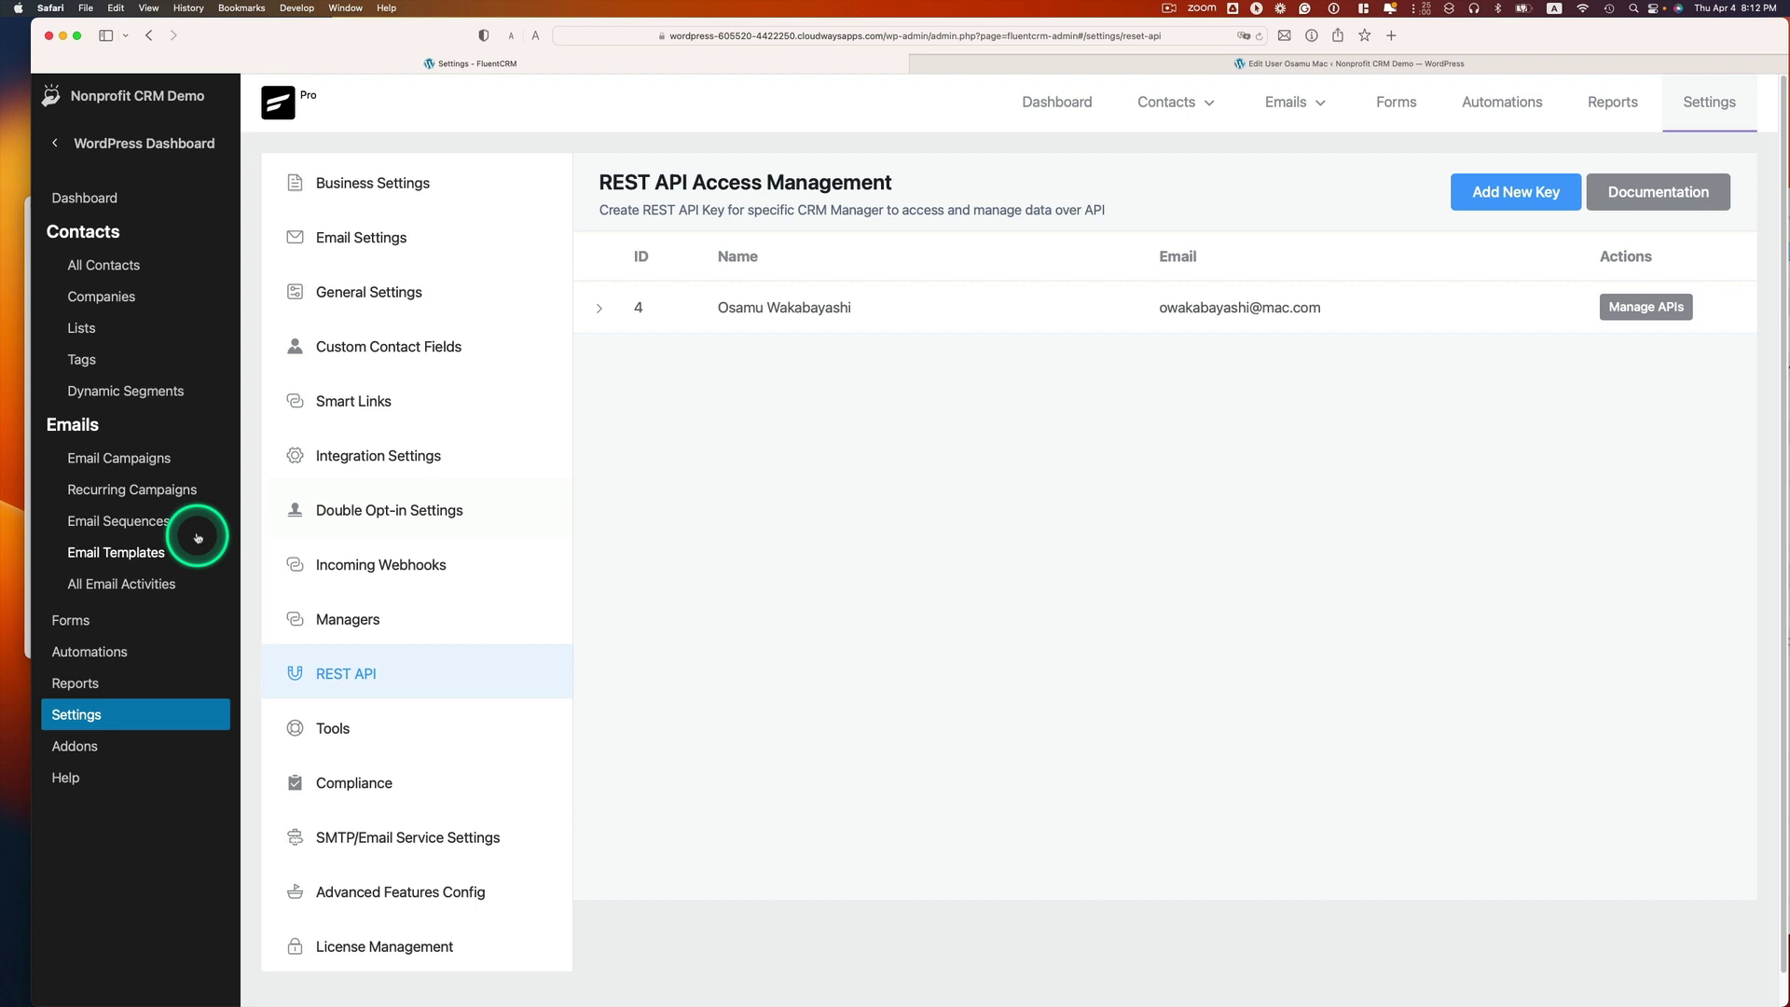
- Delete JetEngine's 'FluentCRM contact' endpoint and start a new endpoint named CRM Subscribers
left_click(112, 142)
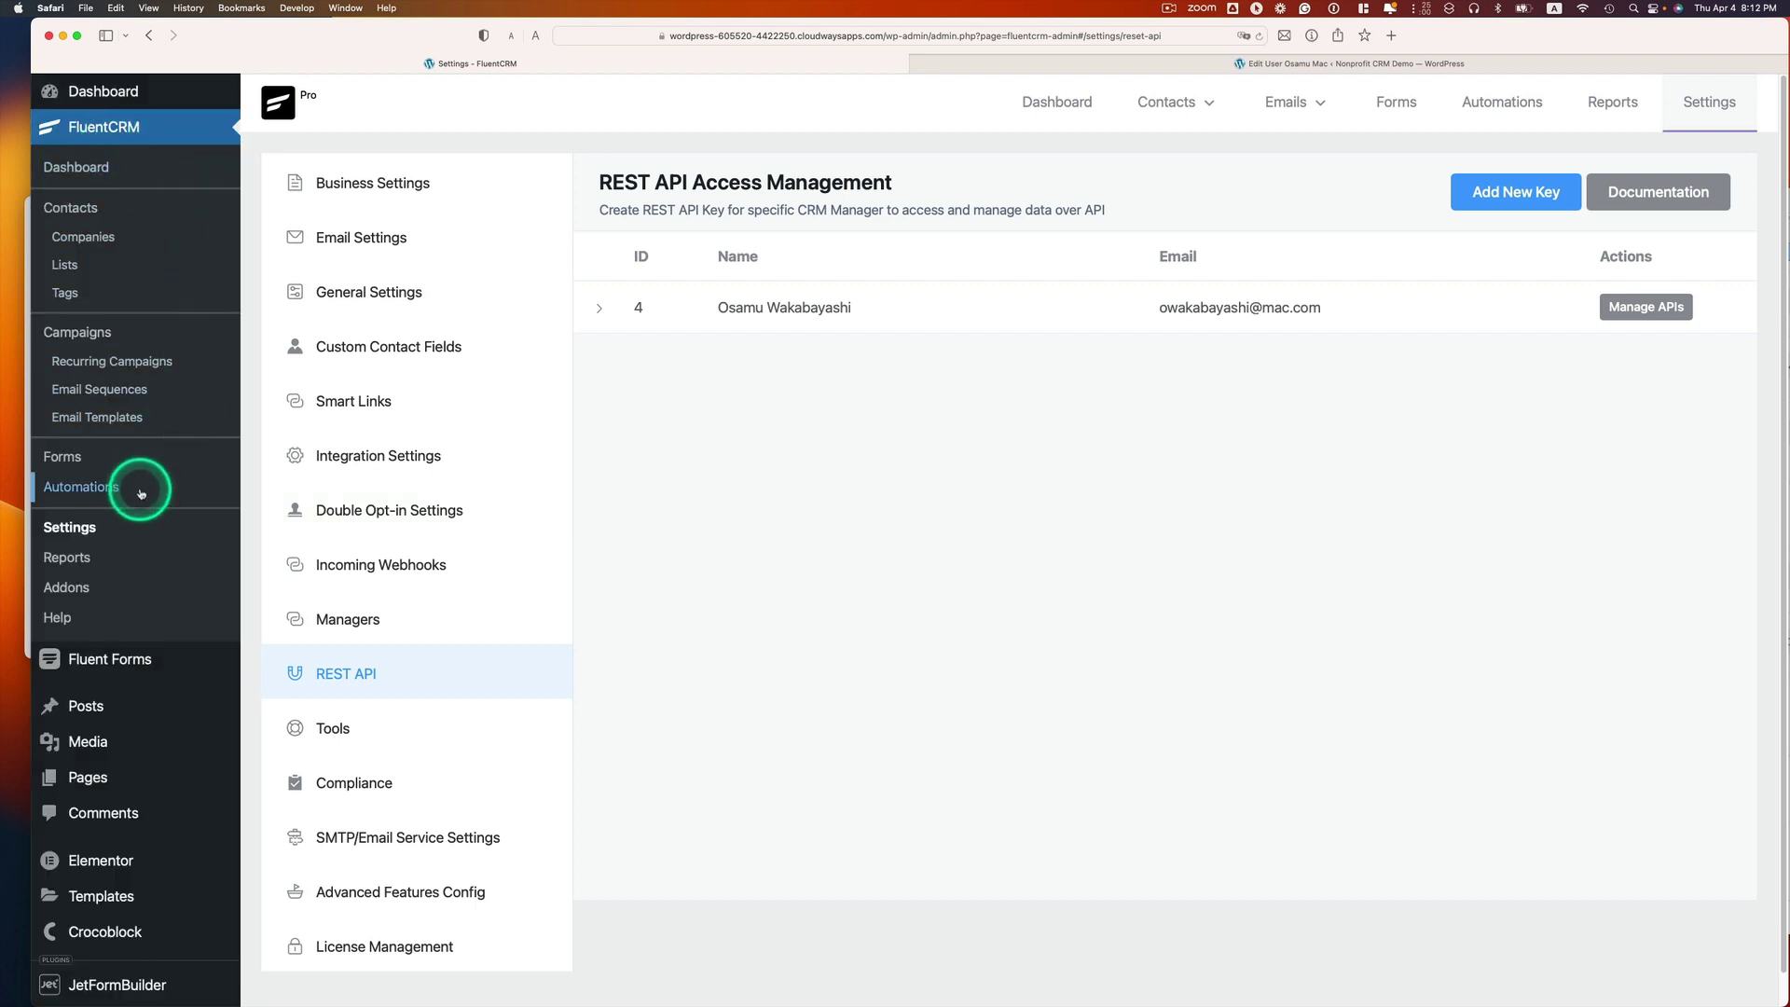
scroll(159, 647, "down", 2)
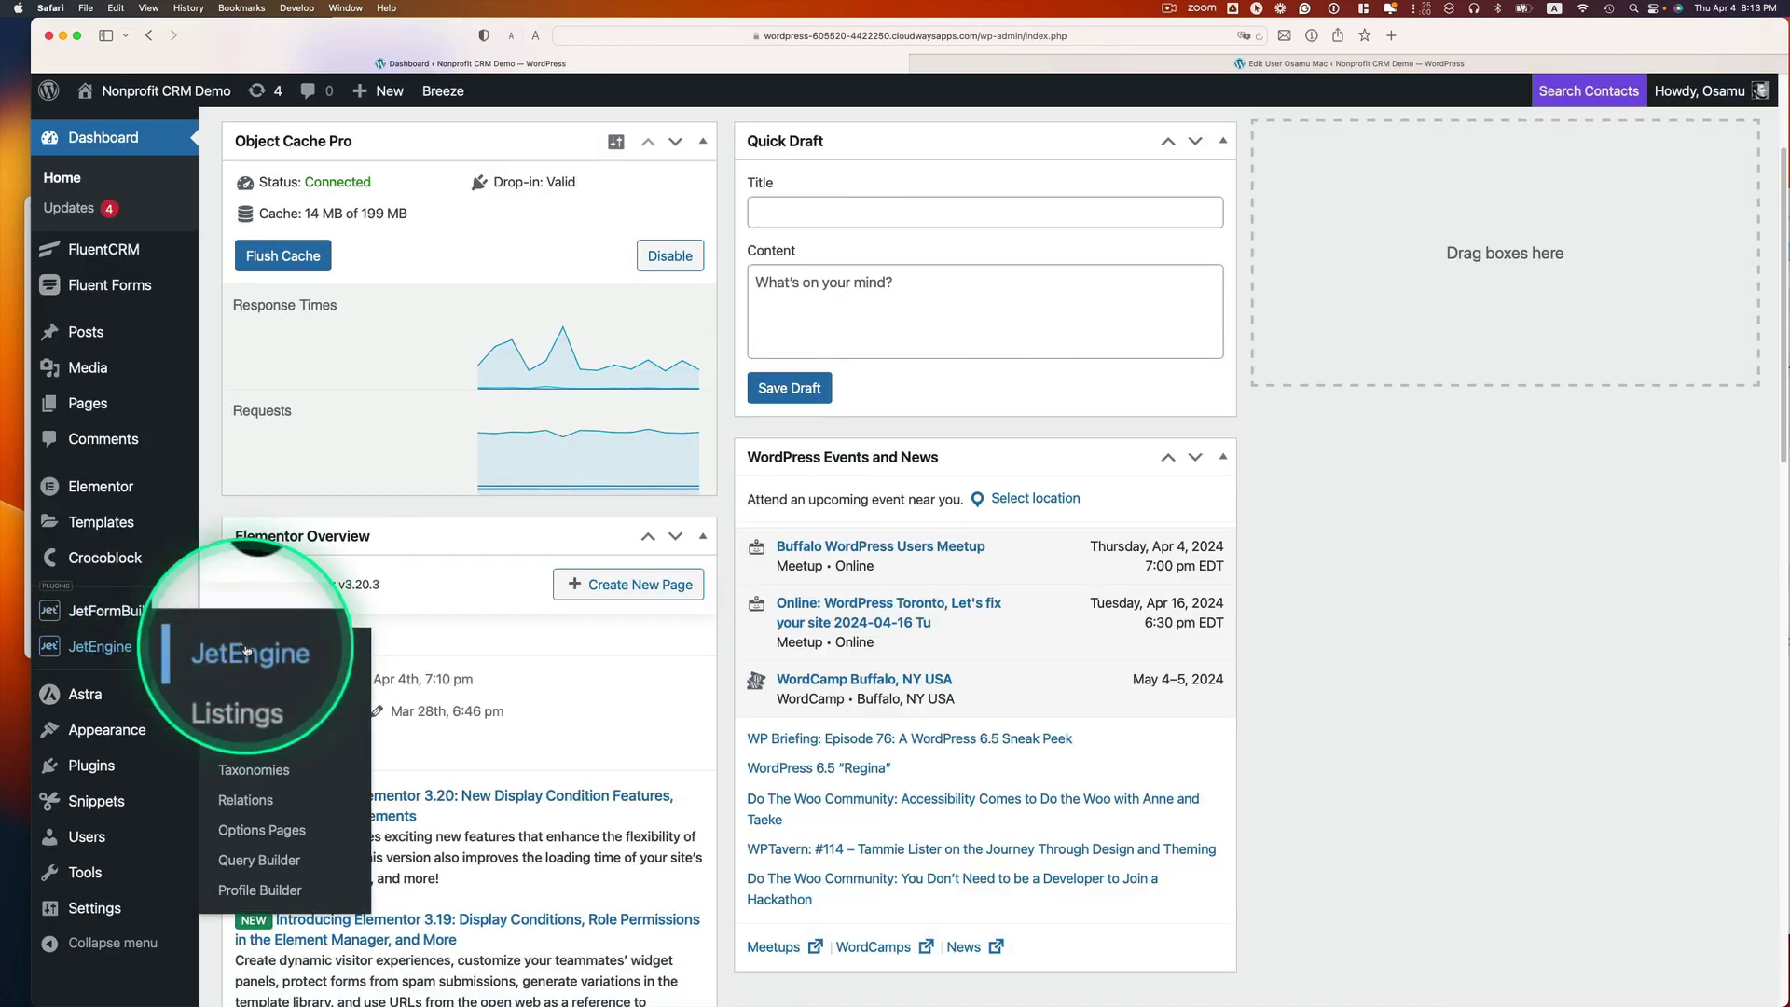
left_click(249, 649)
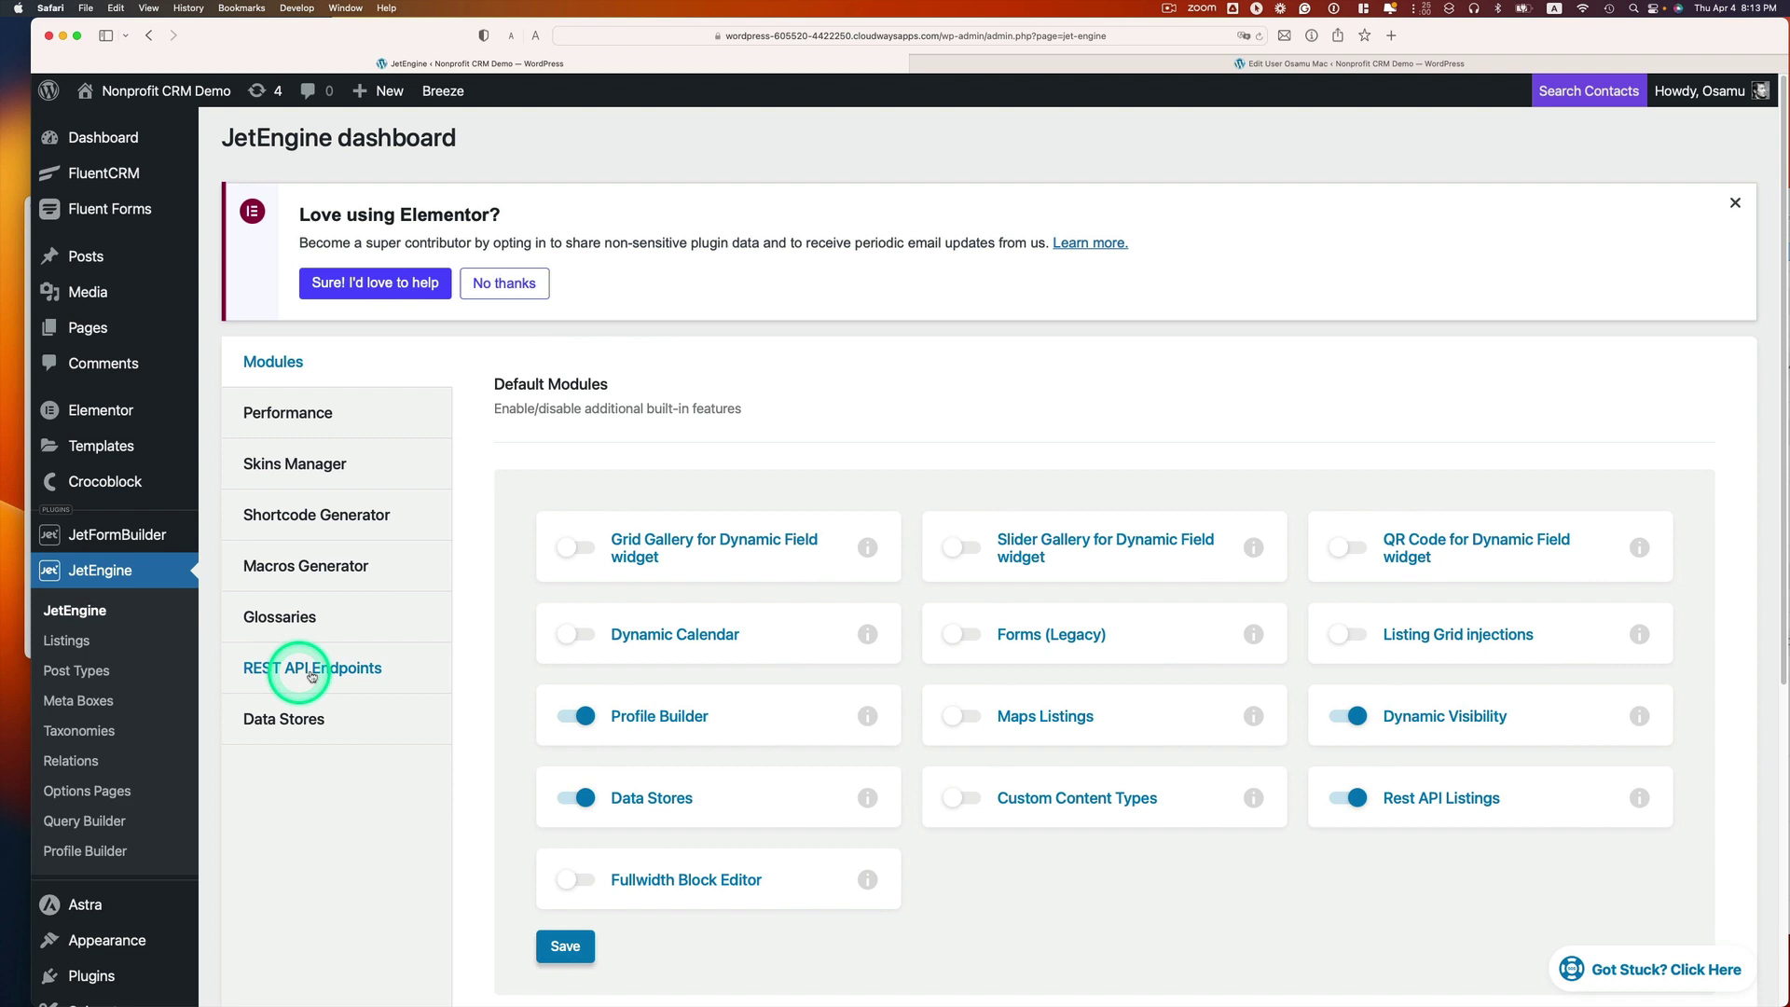
left_click(337, 671)
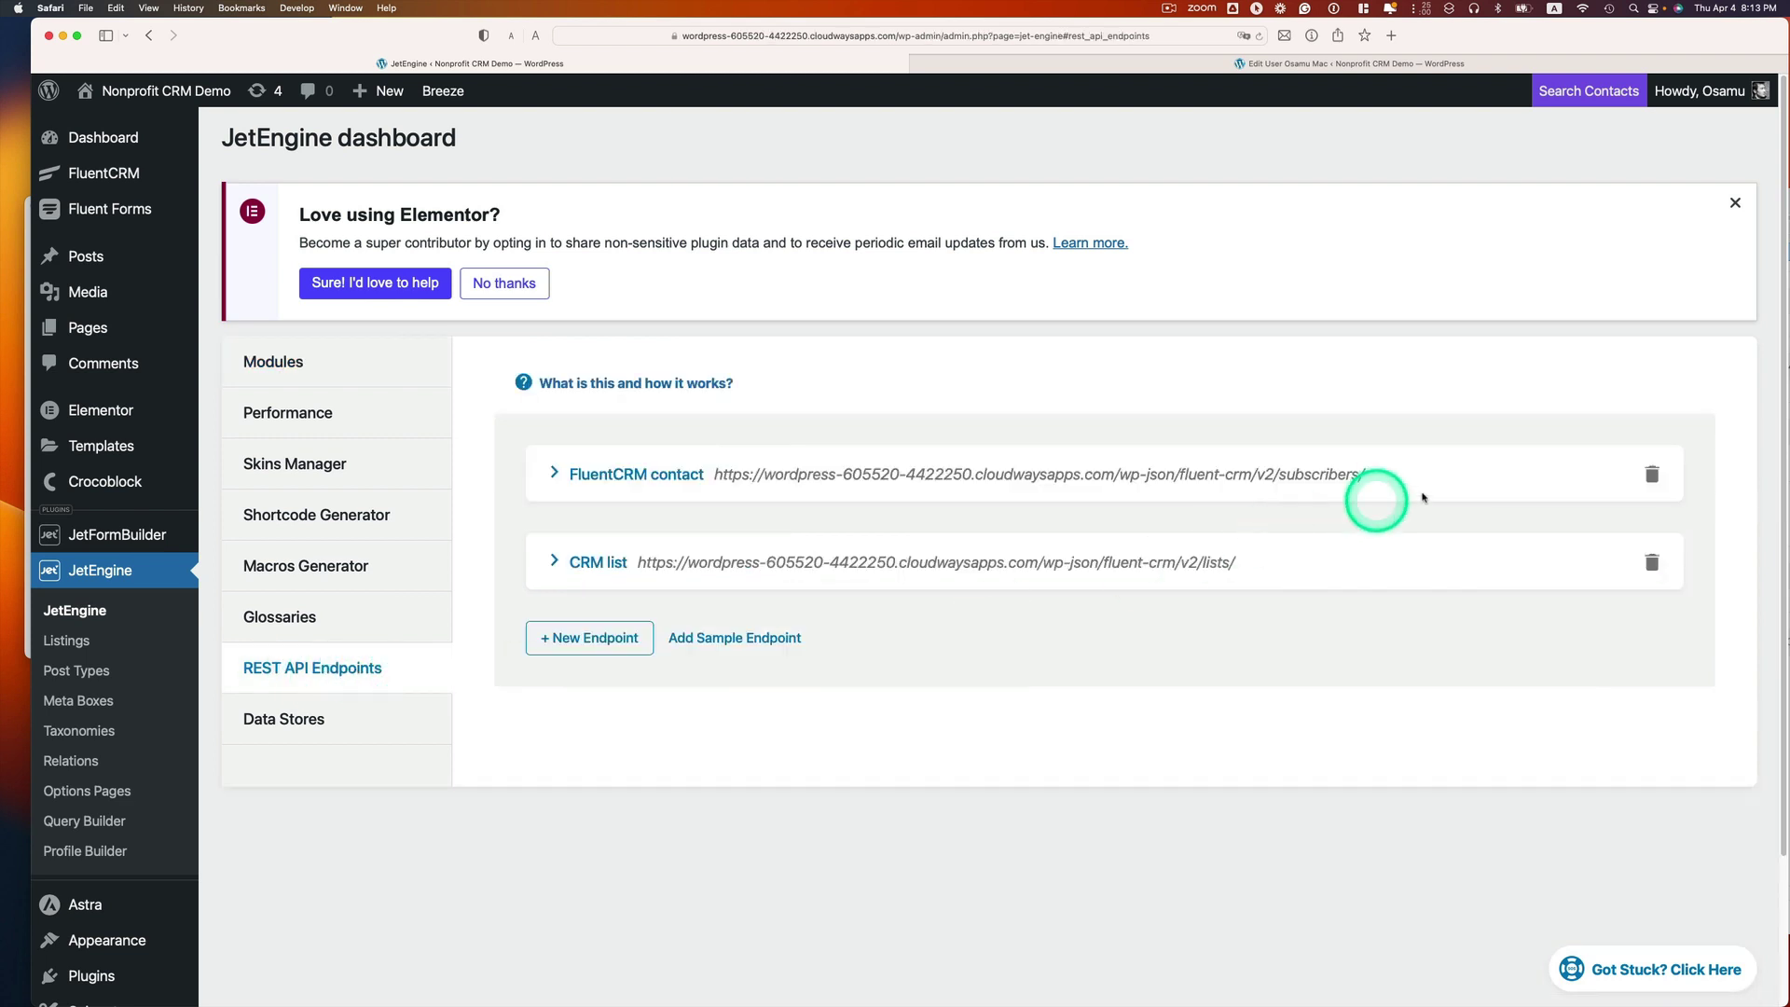
left_click(1649, 479)
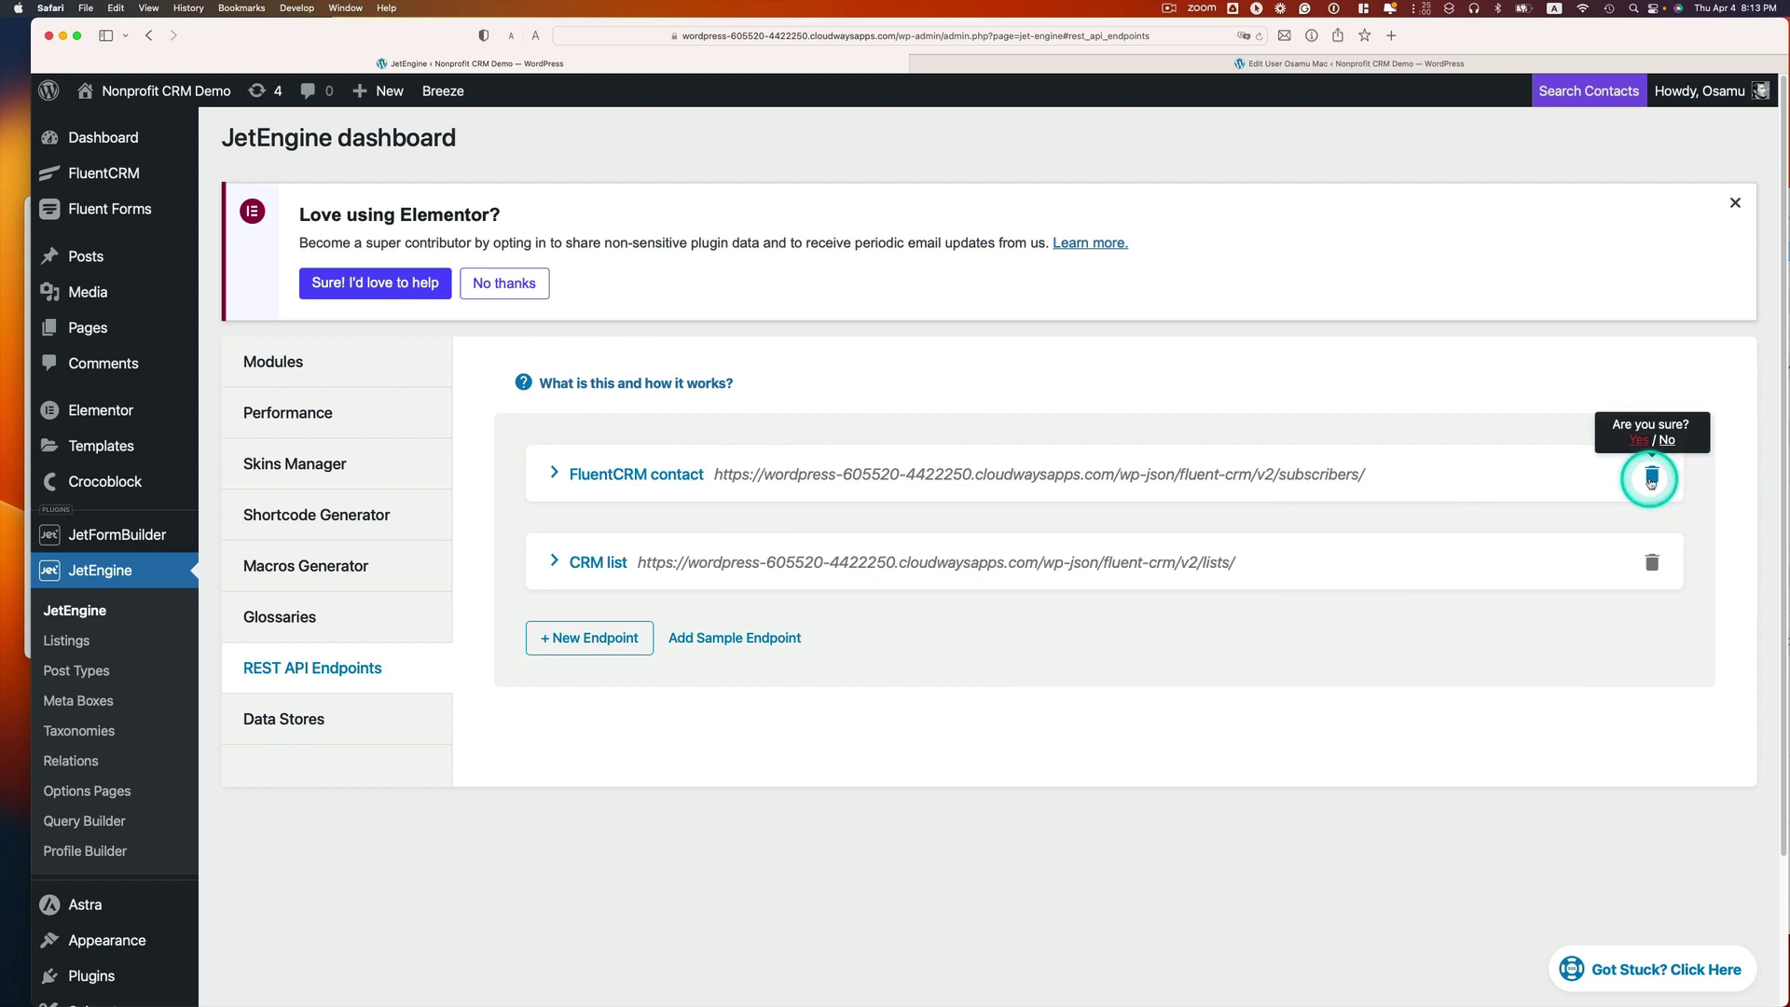
left_click(1647, 437)
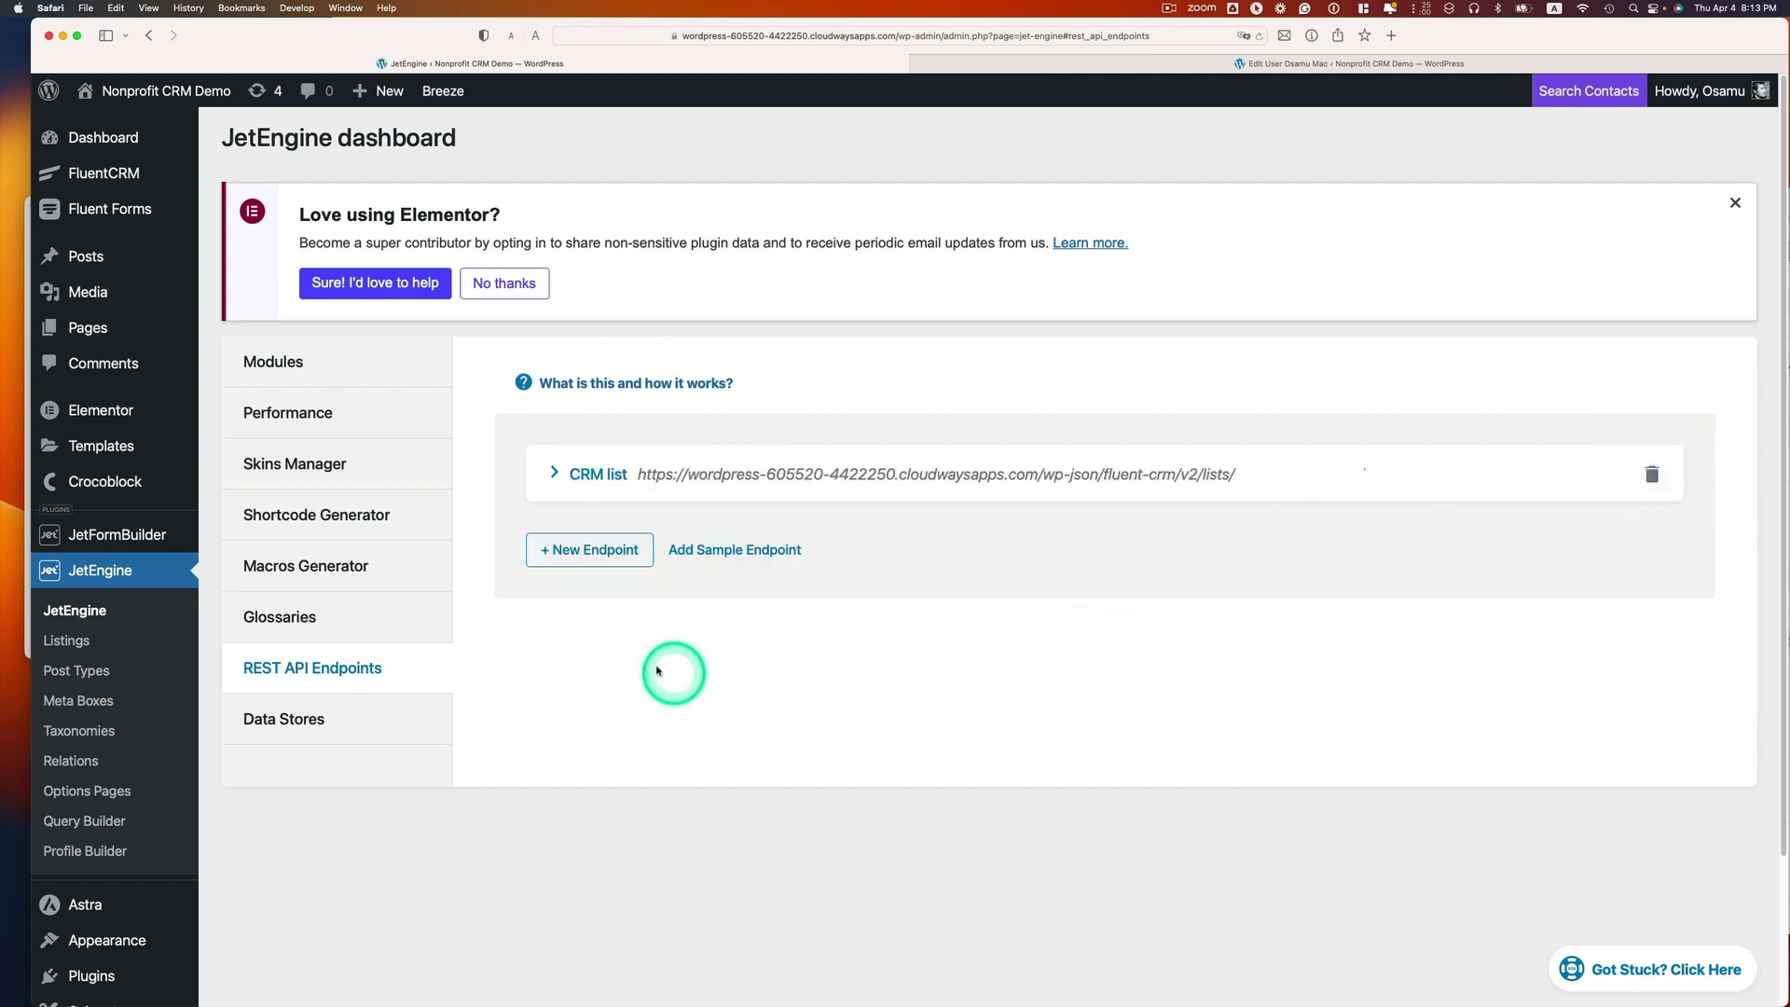
left_click(607, 555)
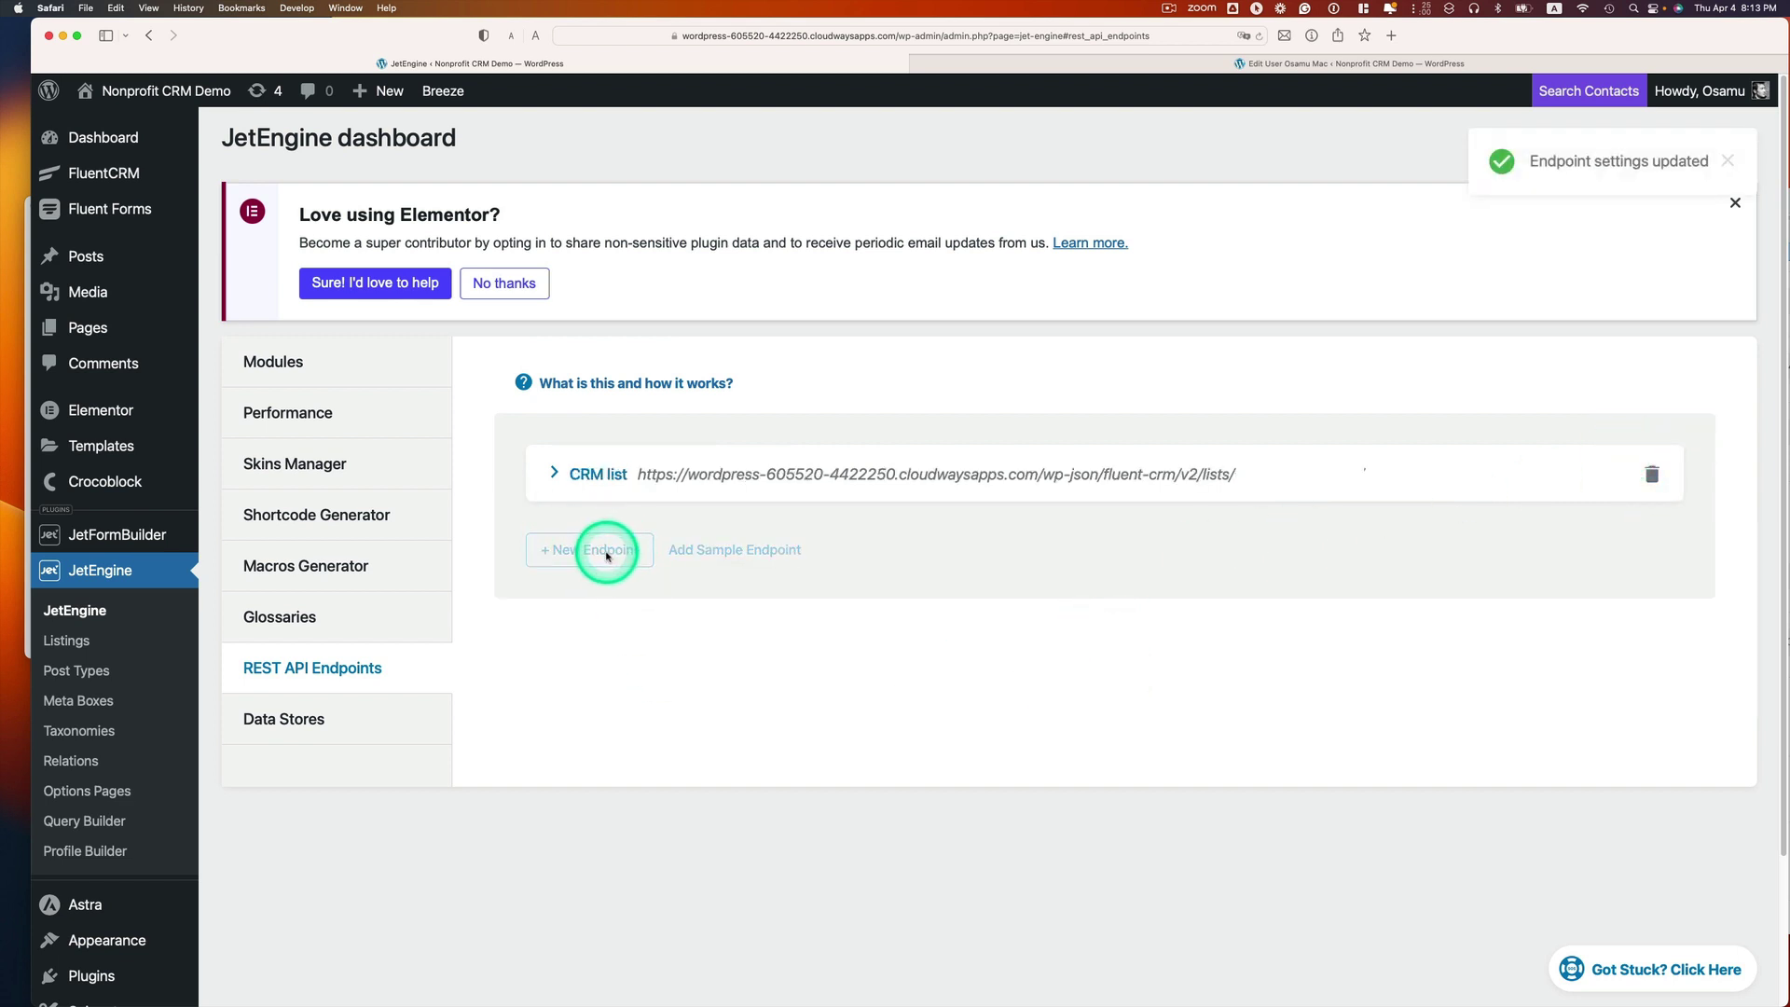
left_click(1136, 626)
type("CRM Subs")
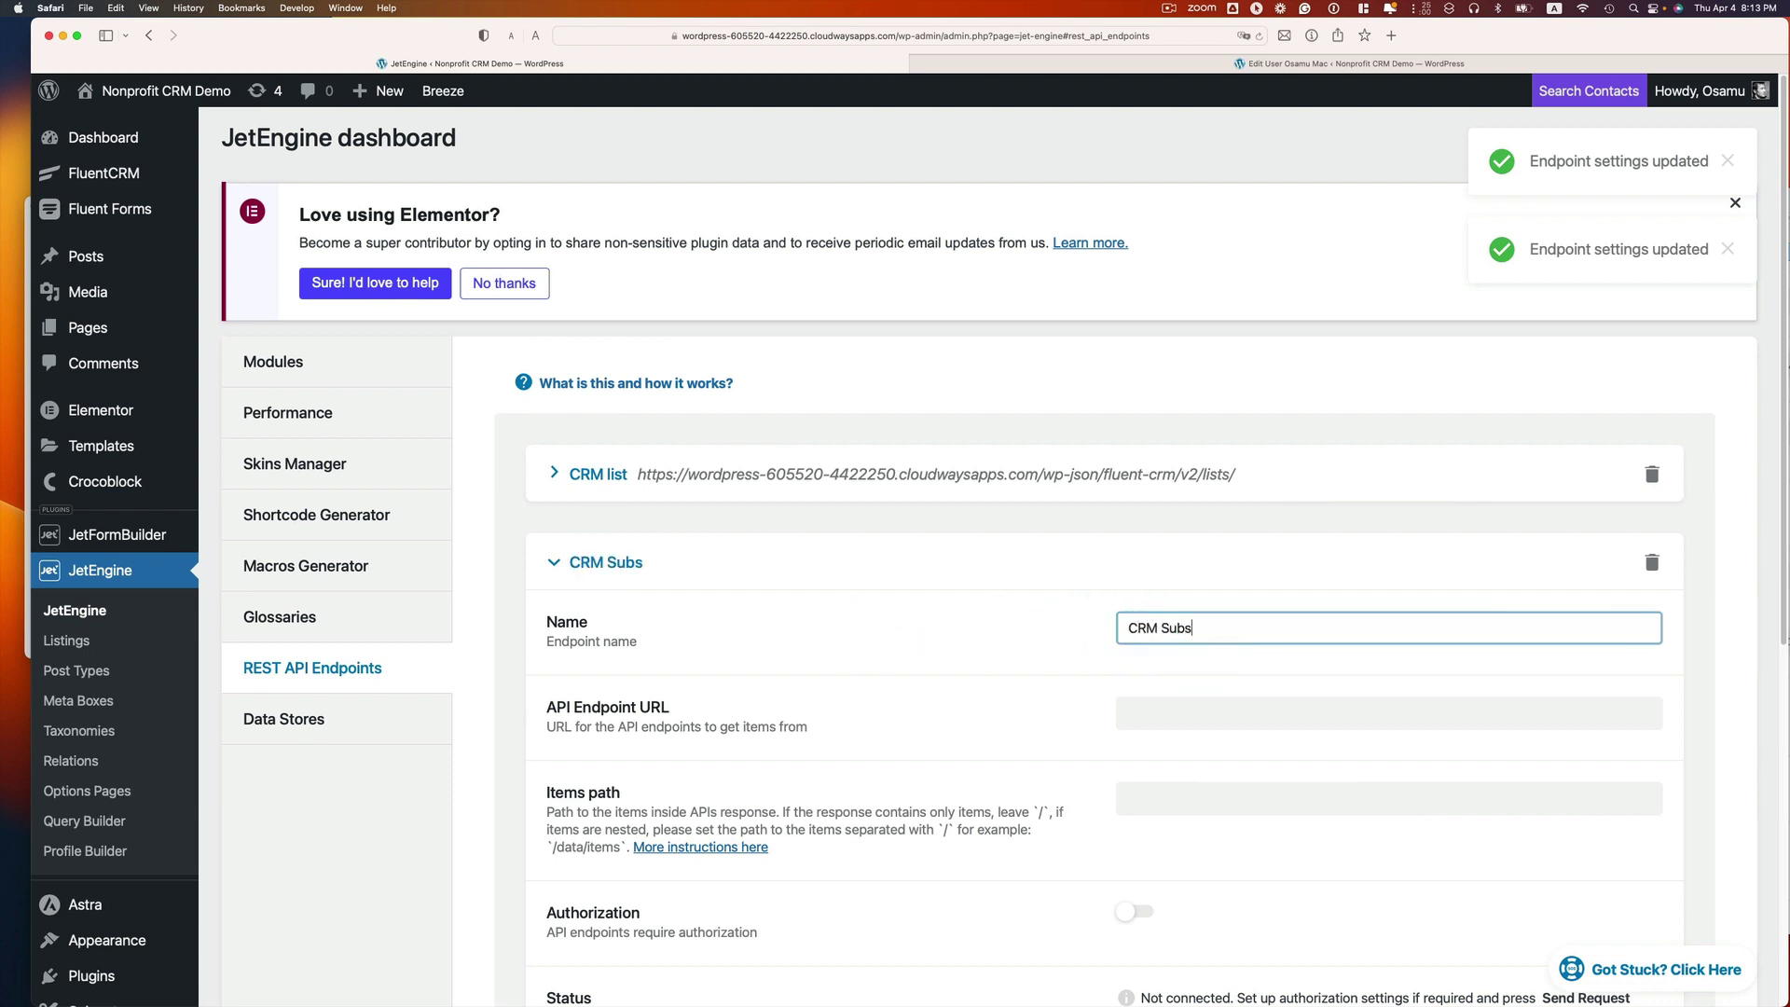
type("cribers")
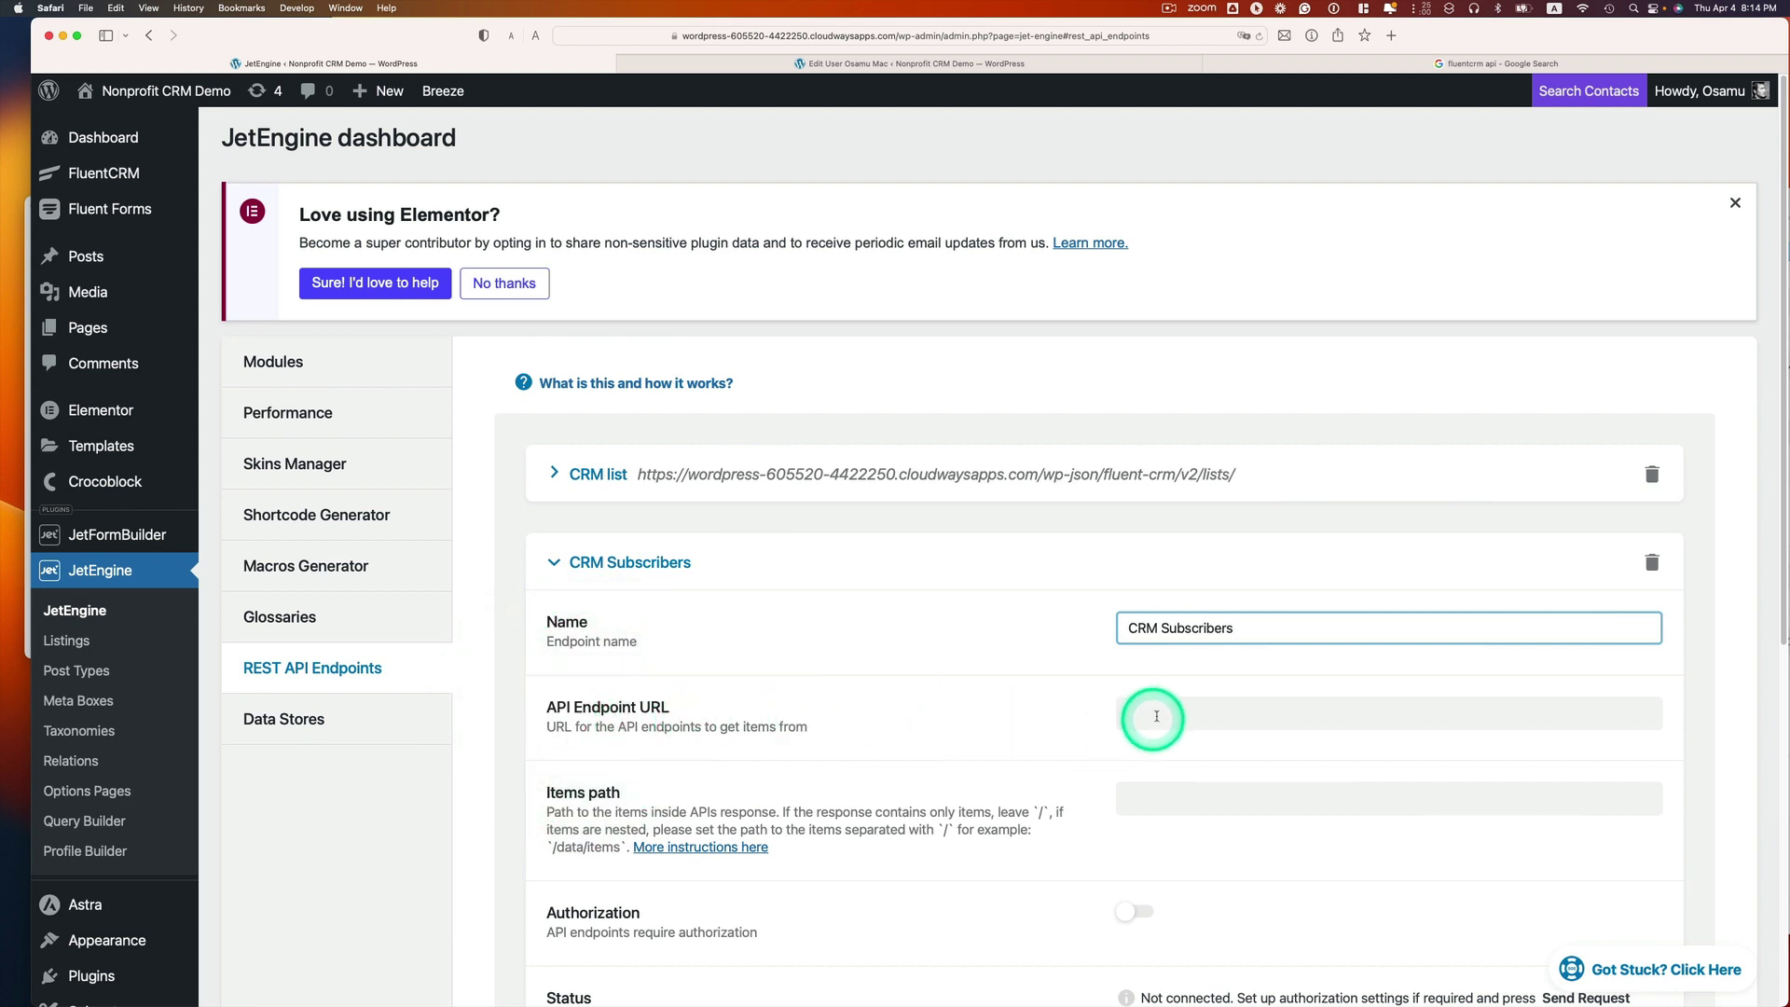
- Open the FluentCRM REST API docs' Contacts section and select the /wp-json/fluent-crm/v2/subscribers path
left_click(1346, 63)
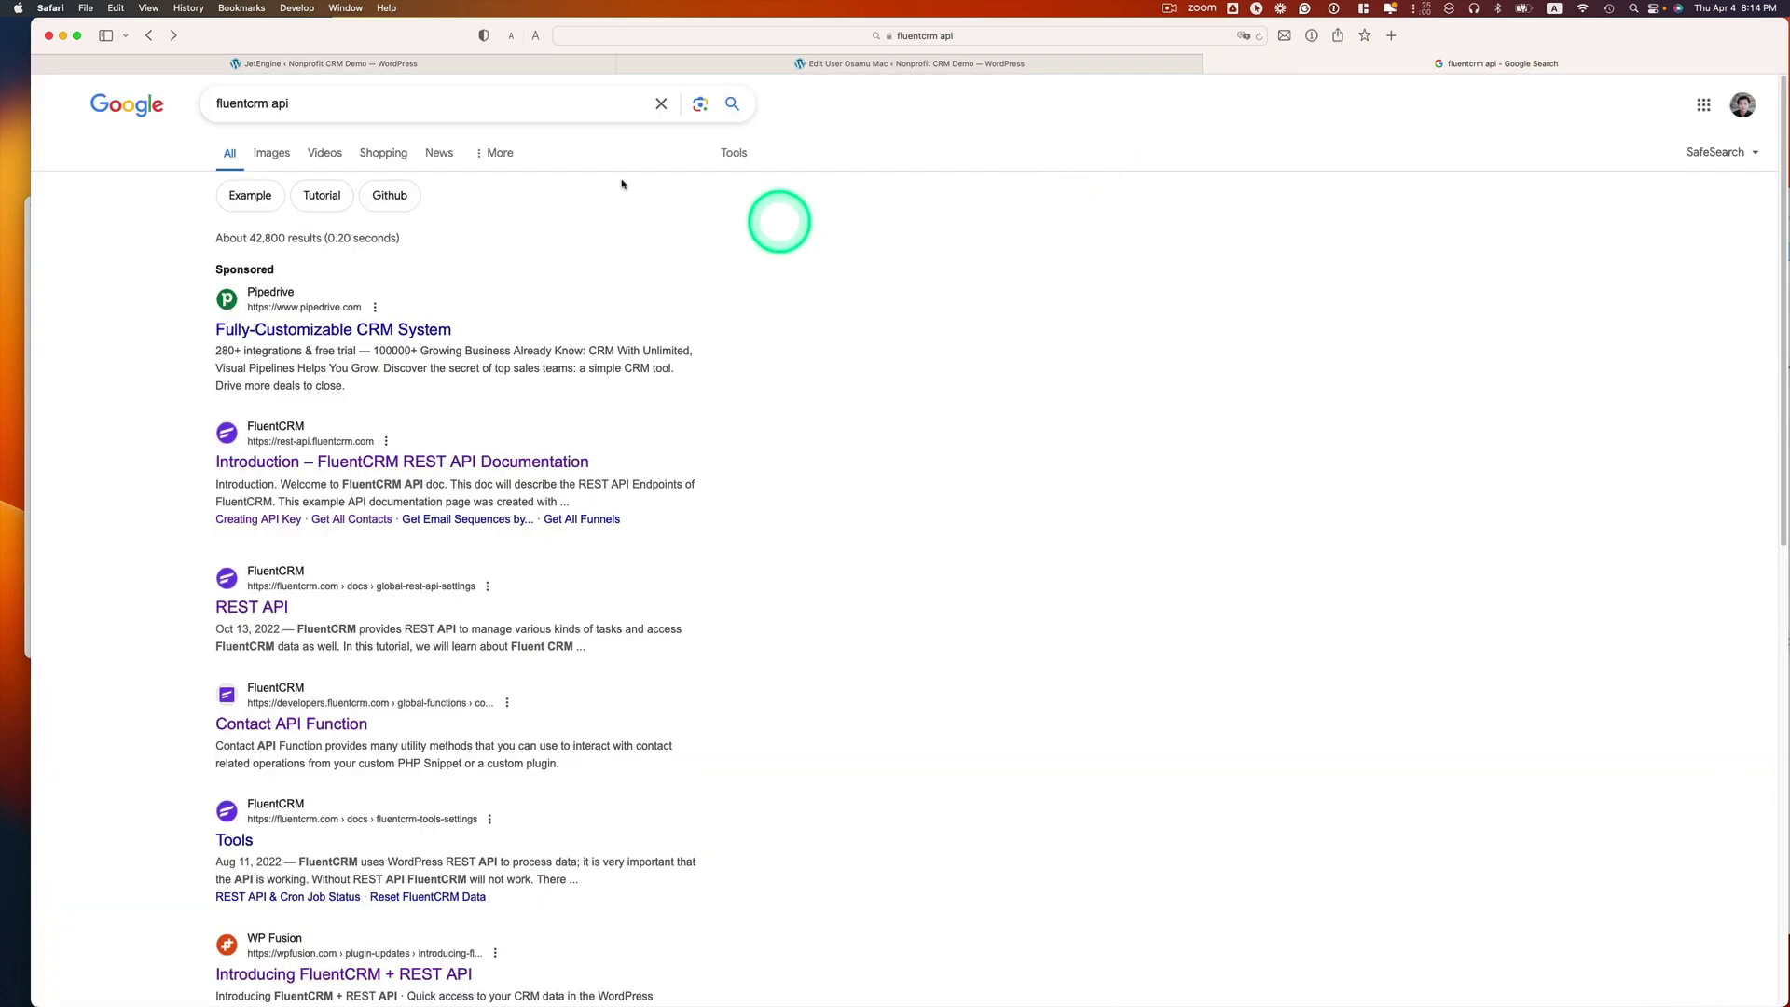
left_click(289, 111)
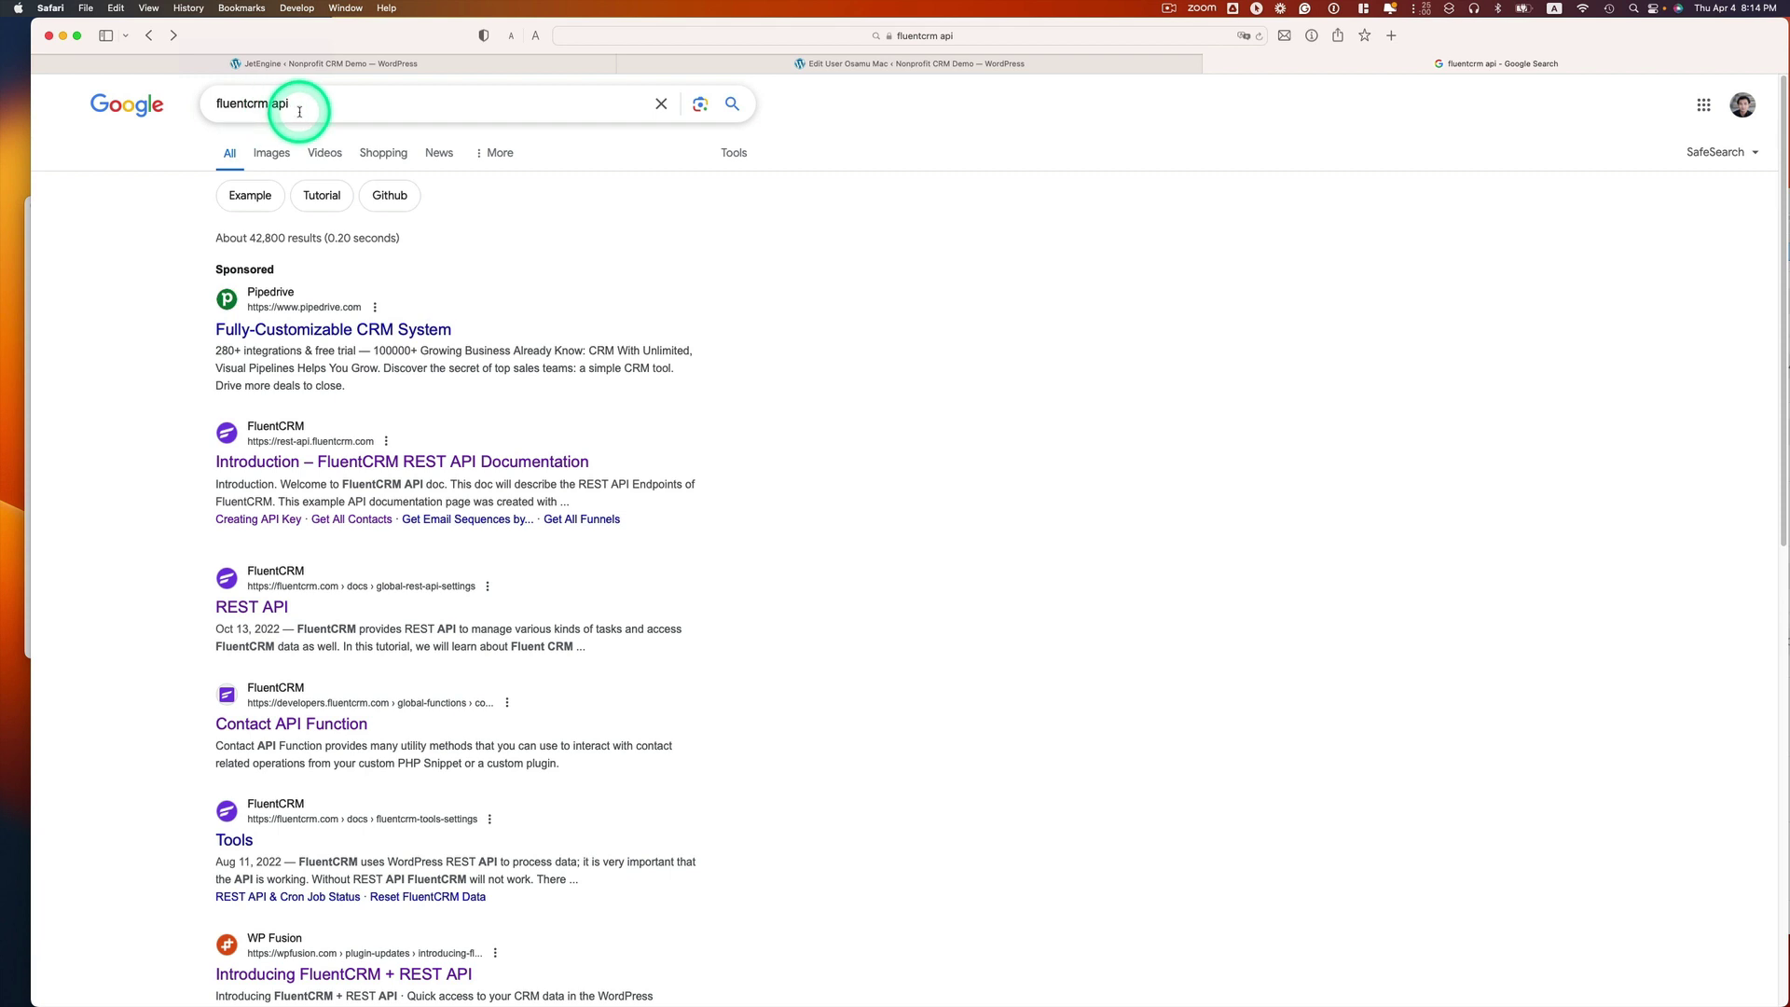
left_click(406, 476)
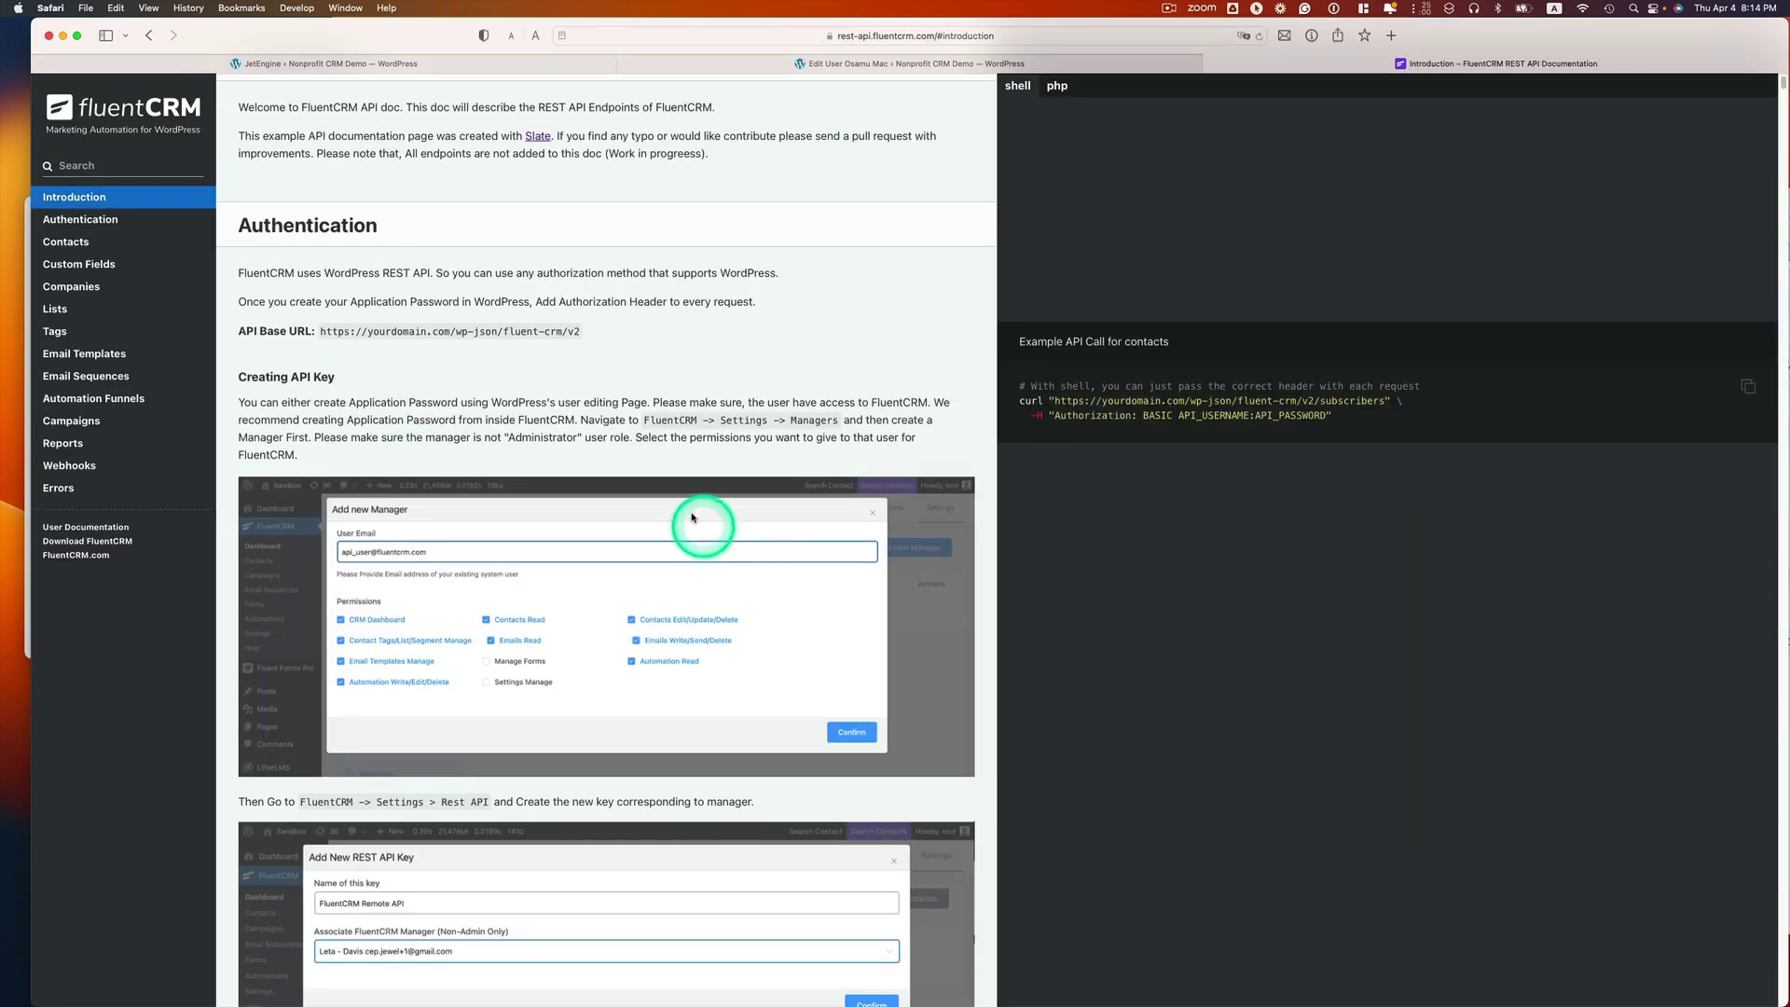
left_click(65, 240)
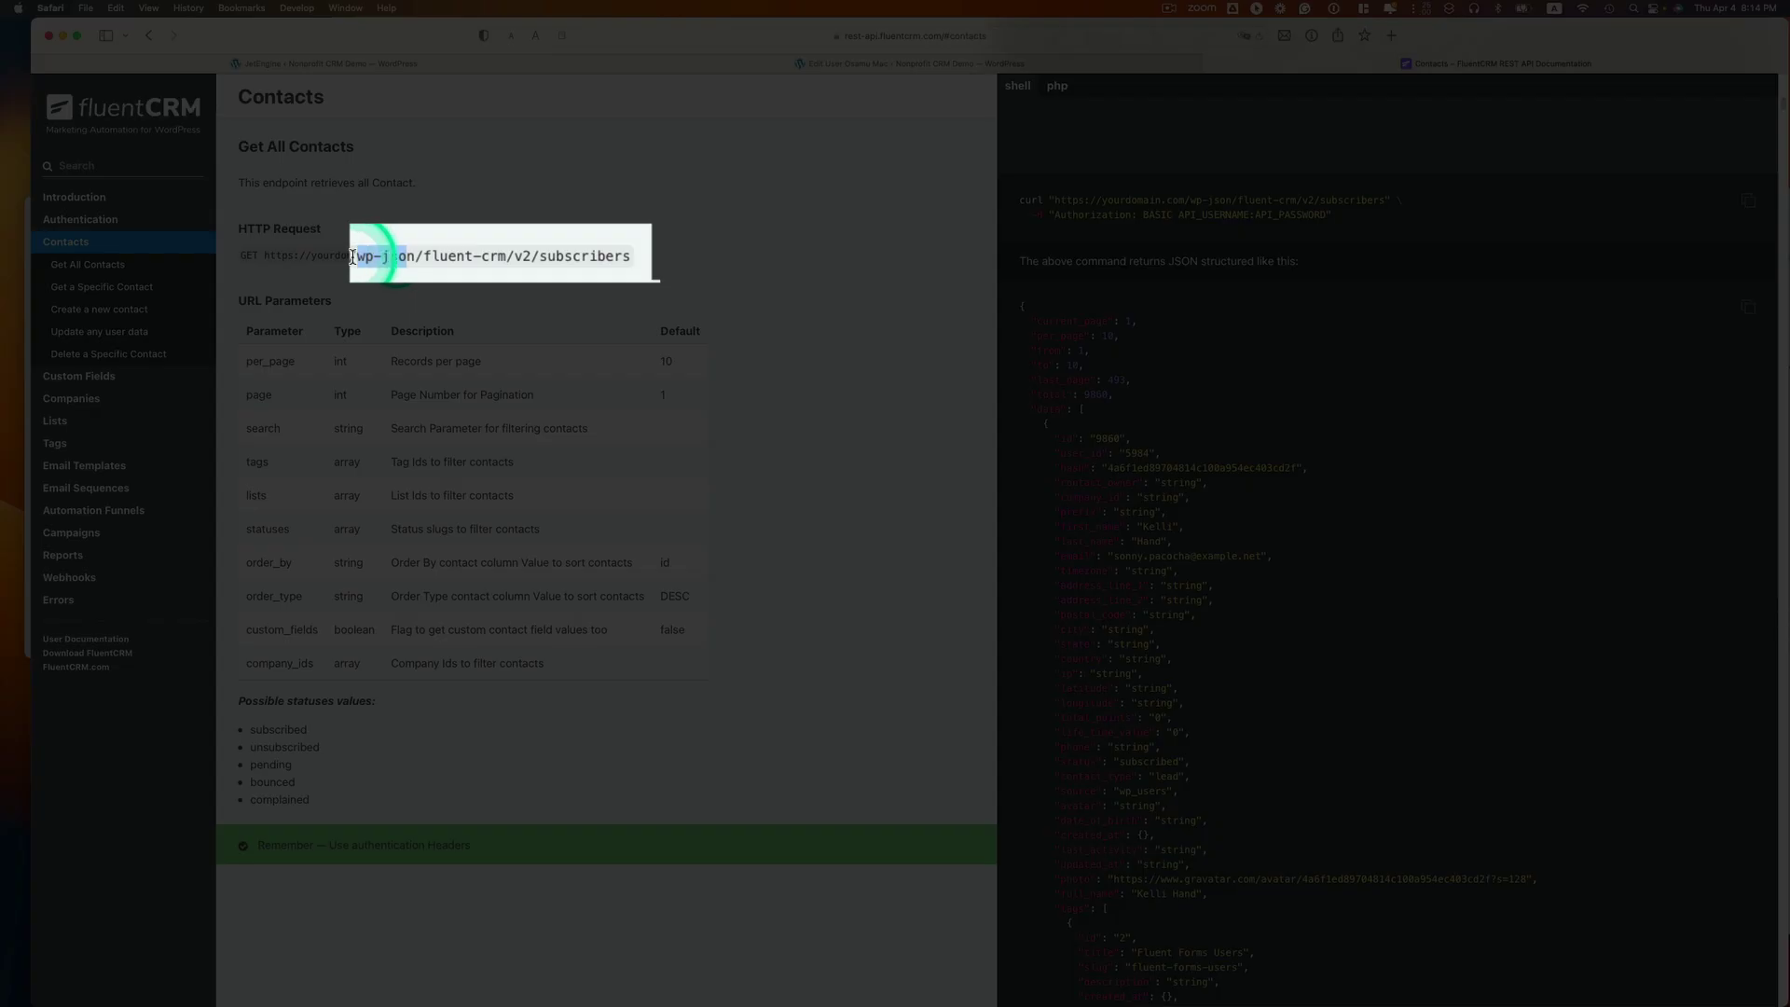
left_click_drag(369, 257, 609, 263)
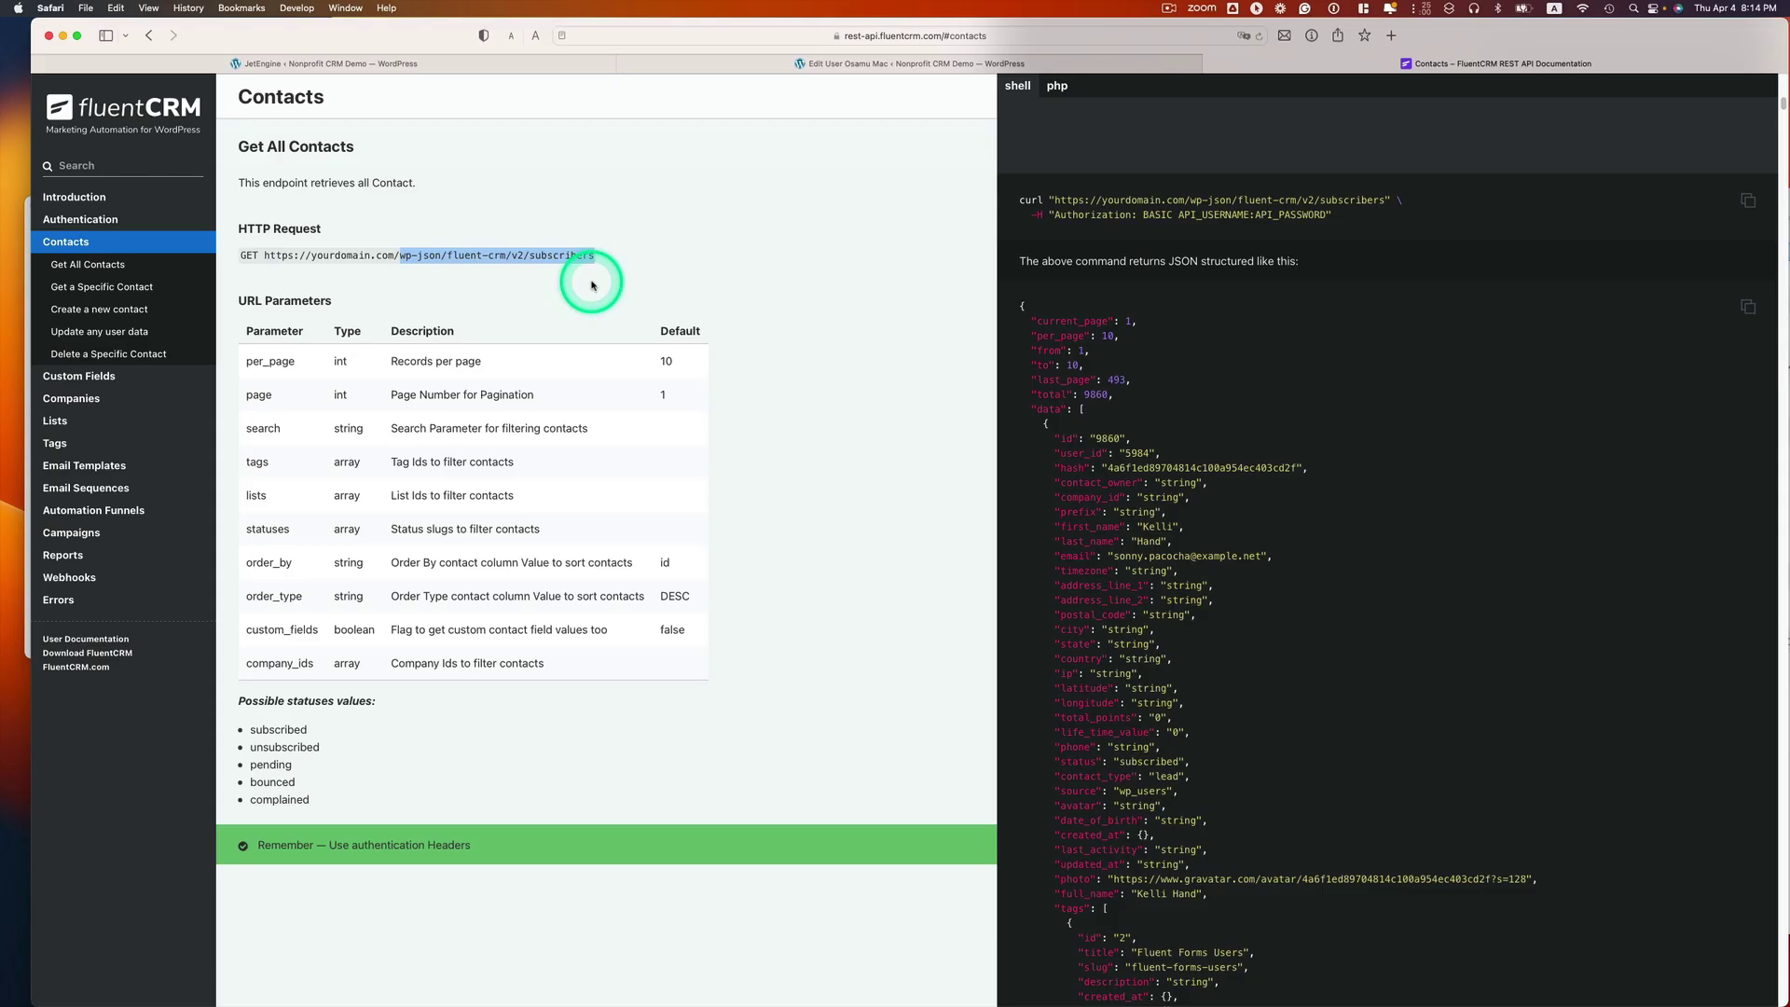
- Set the API Endpoint URL to the site domain followed by the FluentCRM subscribers path
left_click(574, 66)
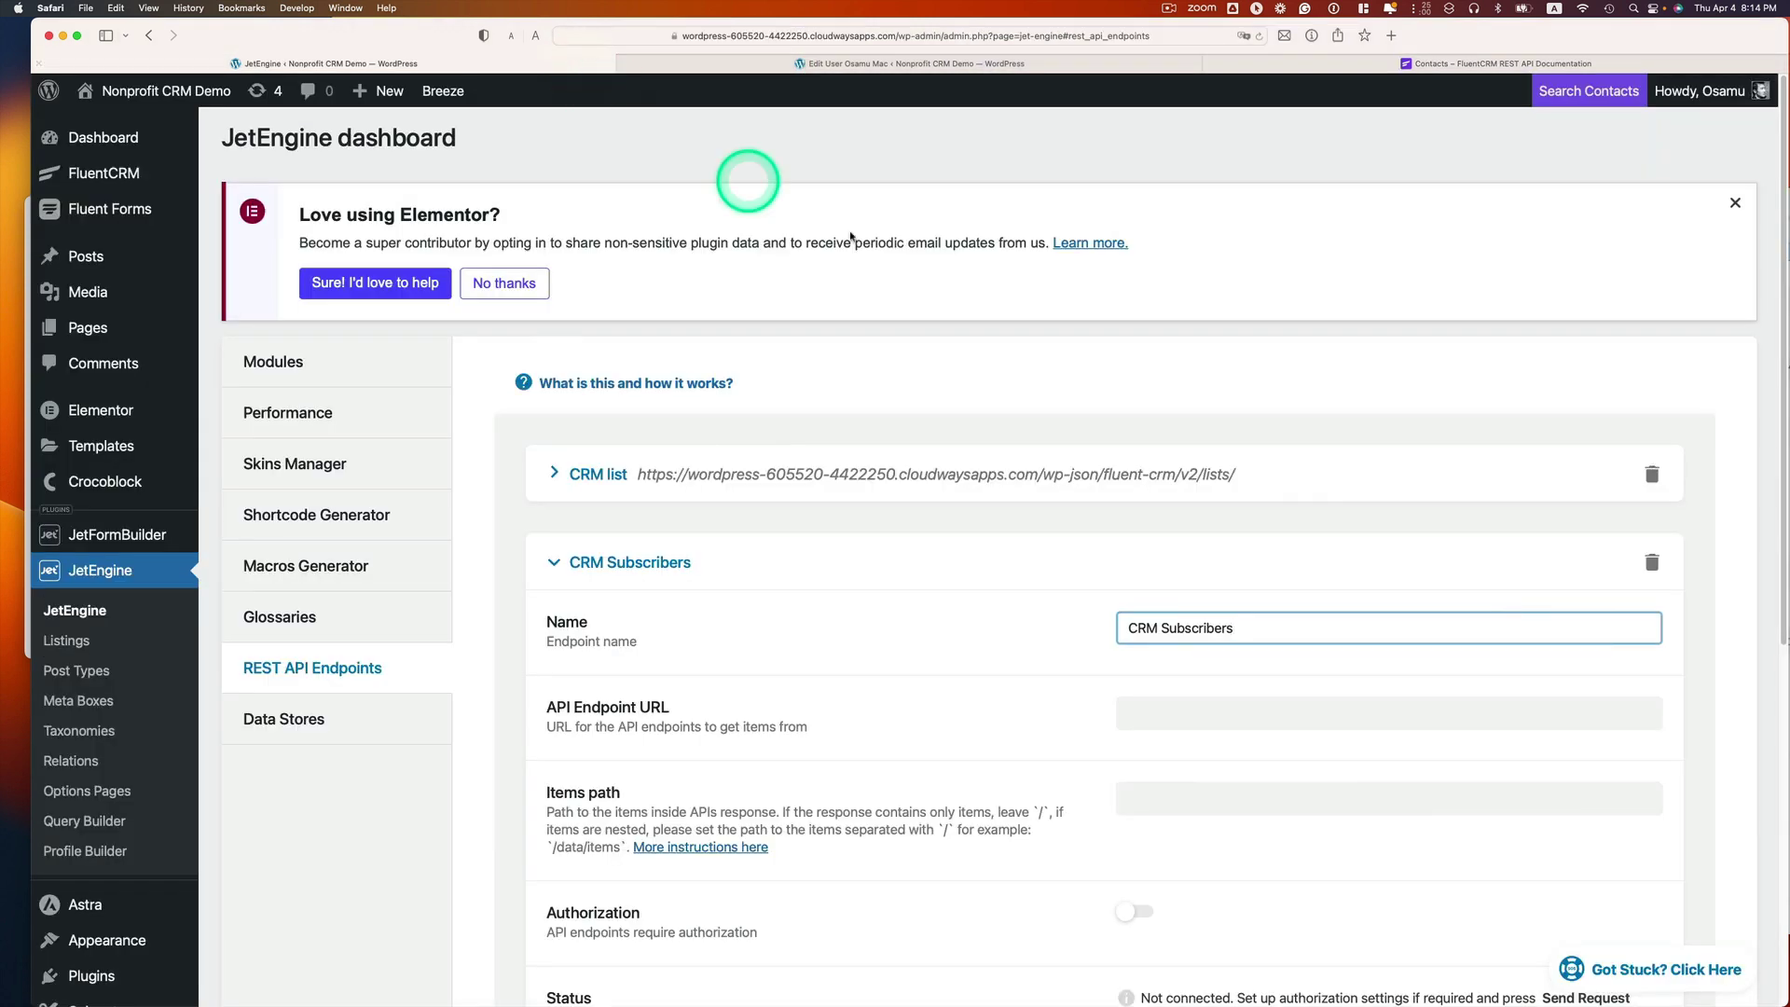
scroll(1215, 719, "down", 1)
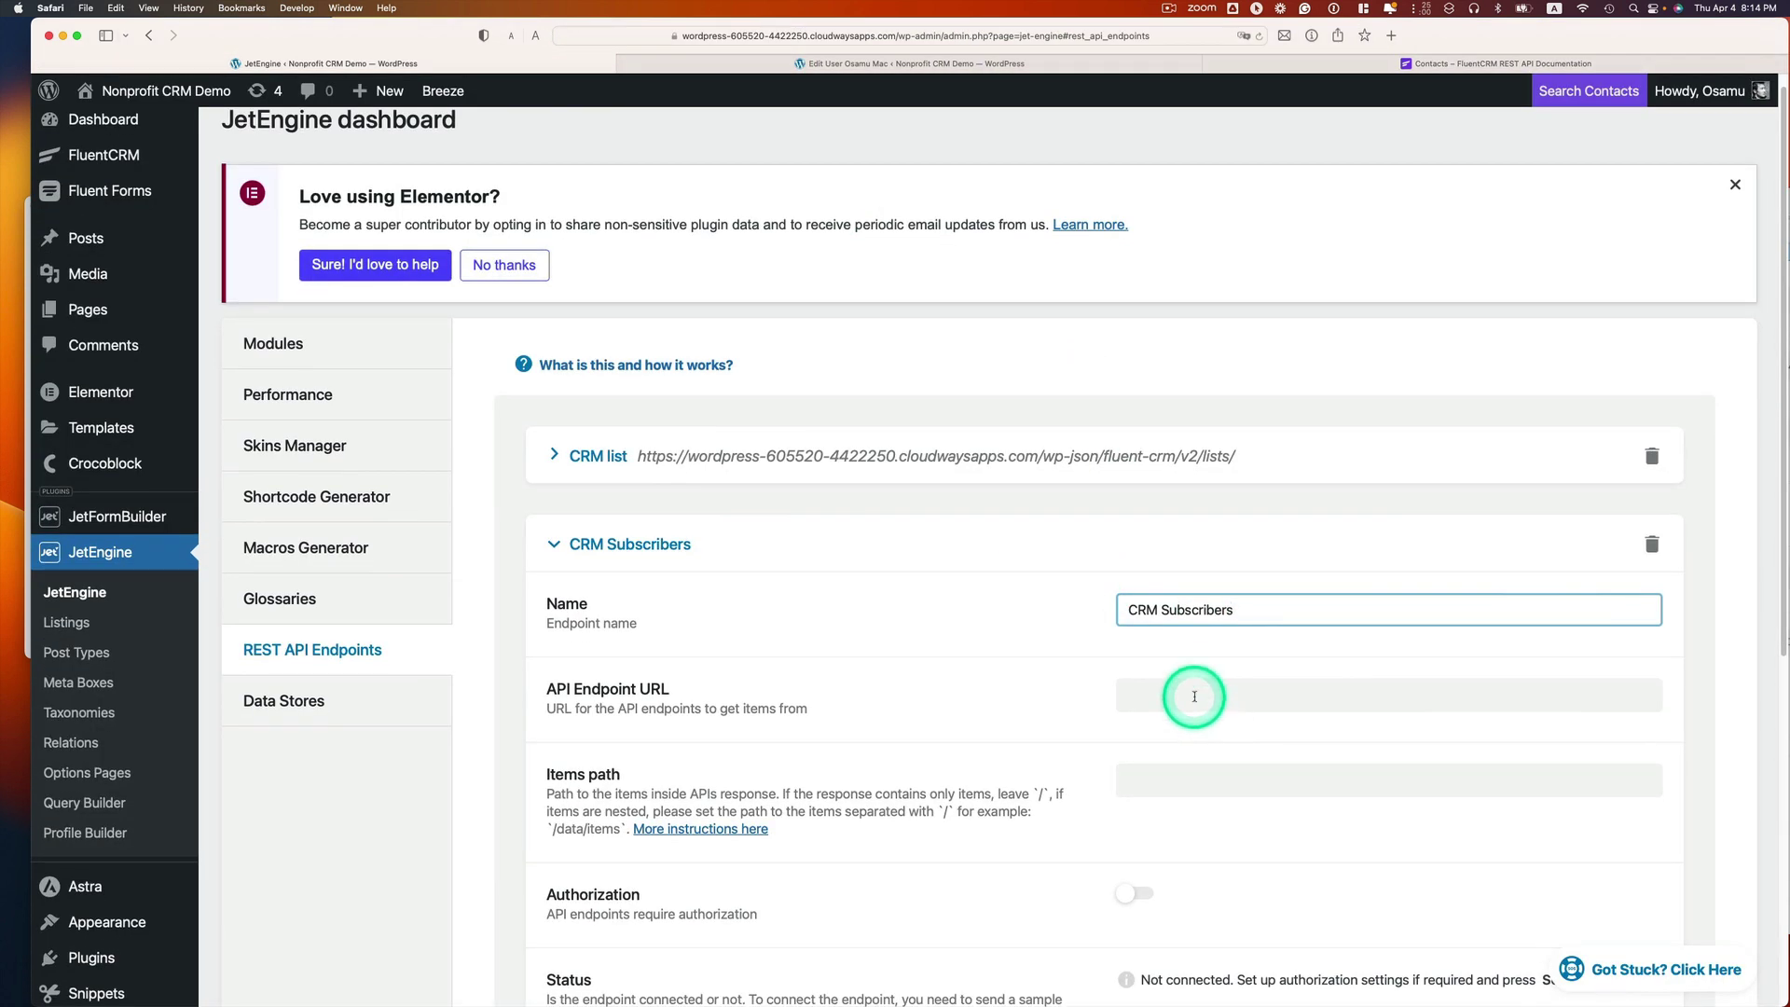
left_click(1197, 693)
type("wp-json/fluent-crm/v2/subscribers")
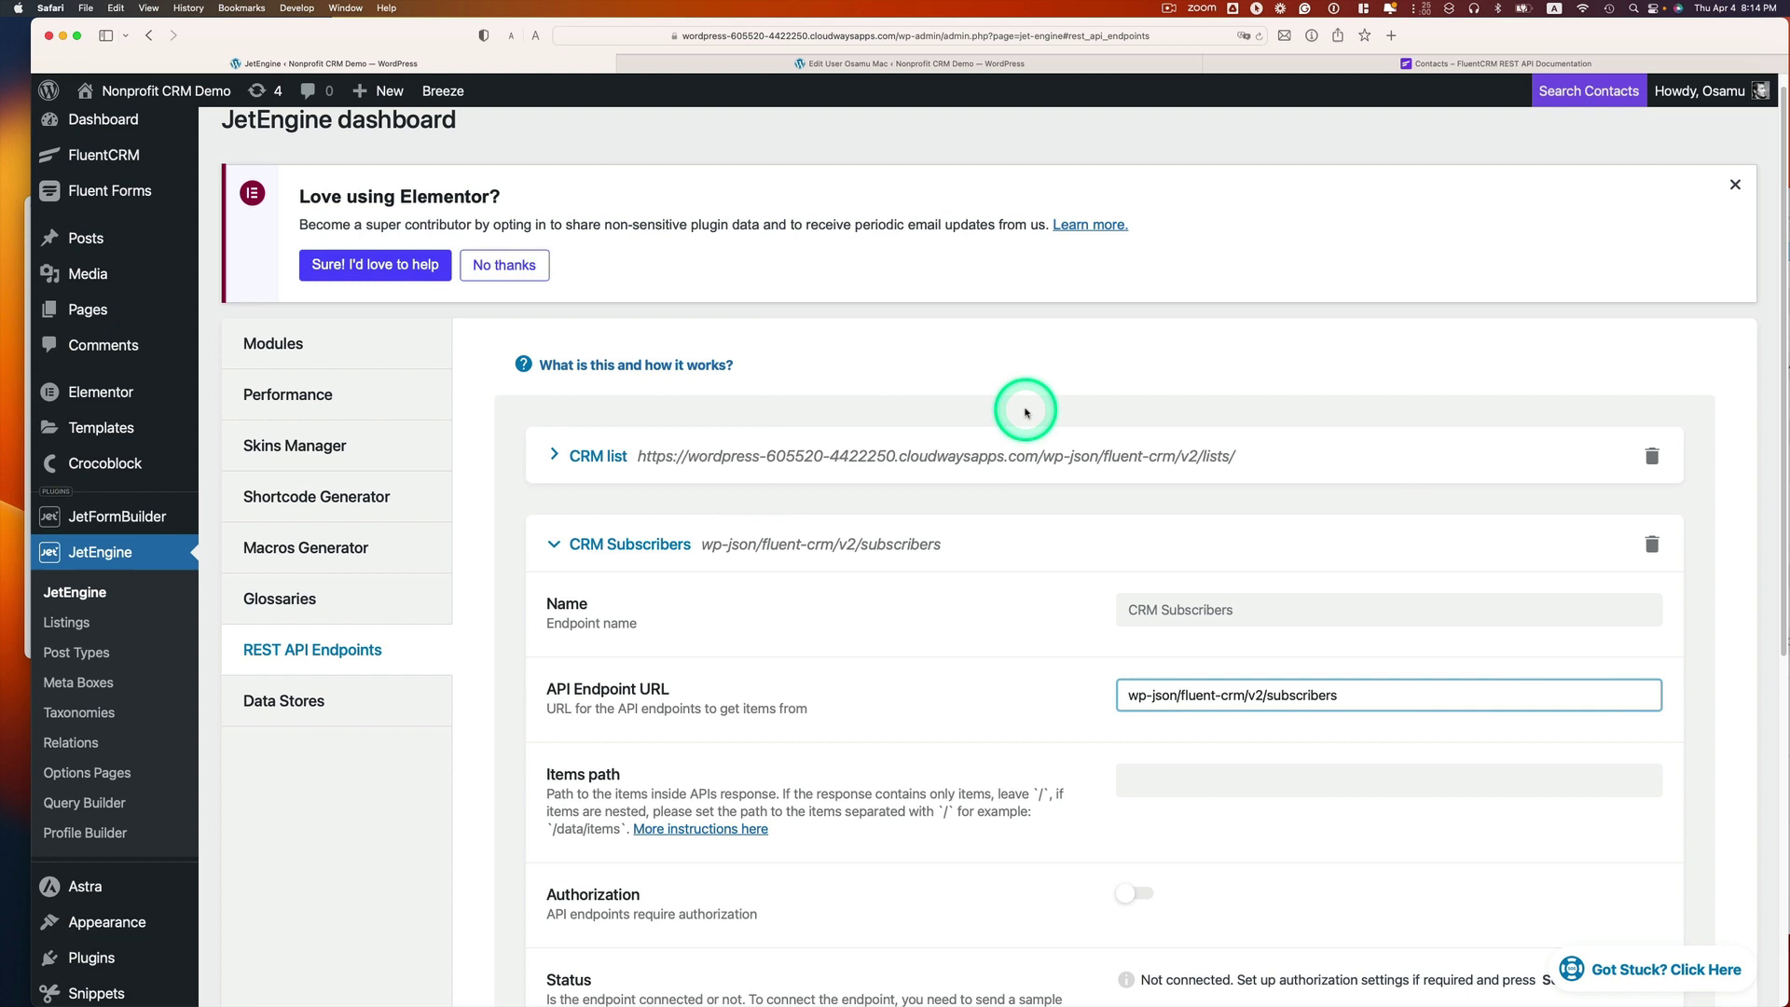
left_click(800, 39)
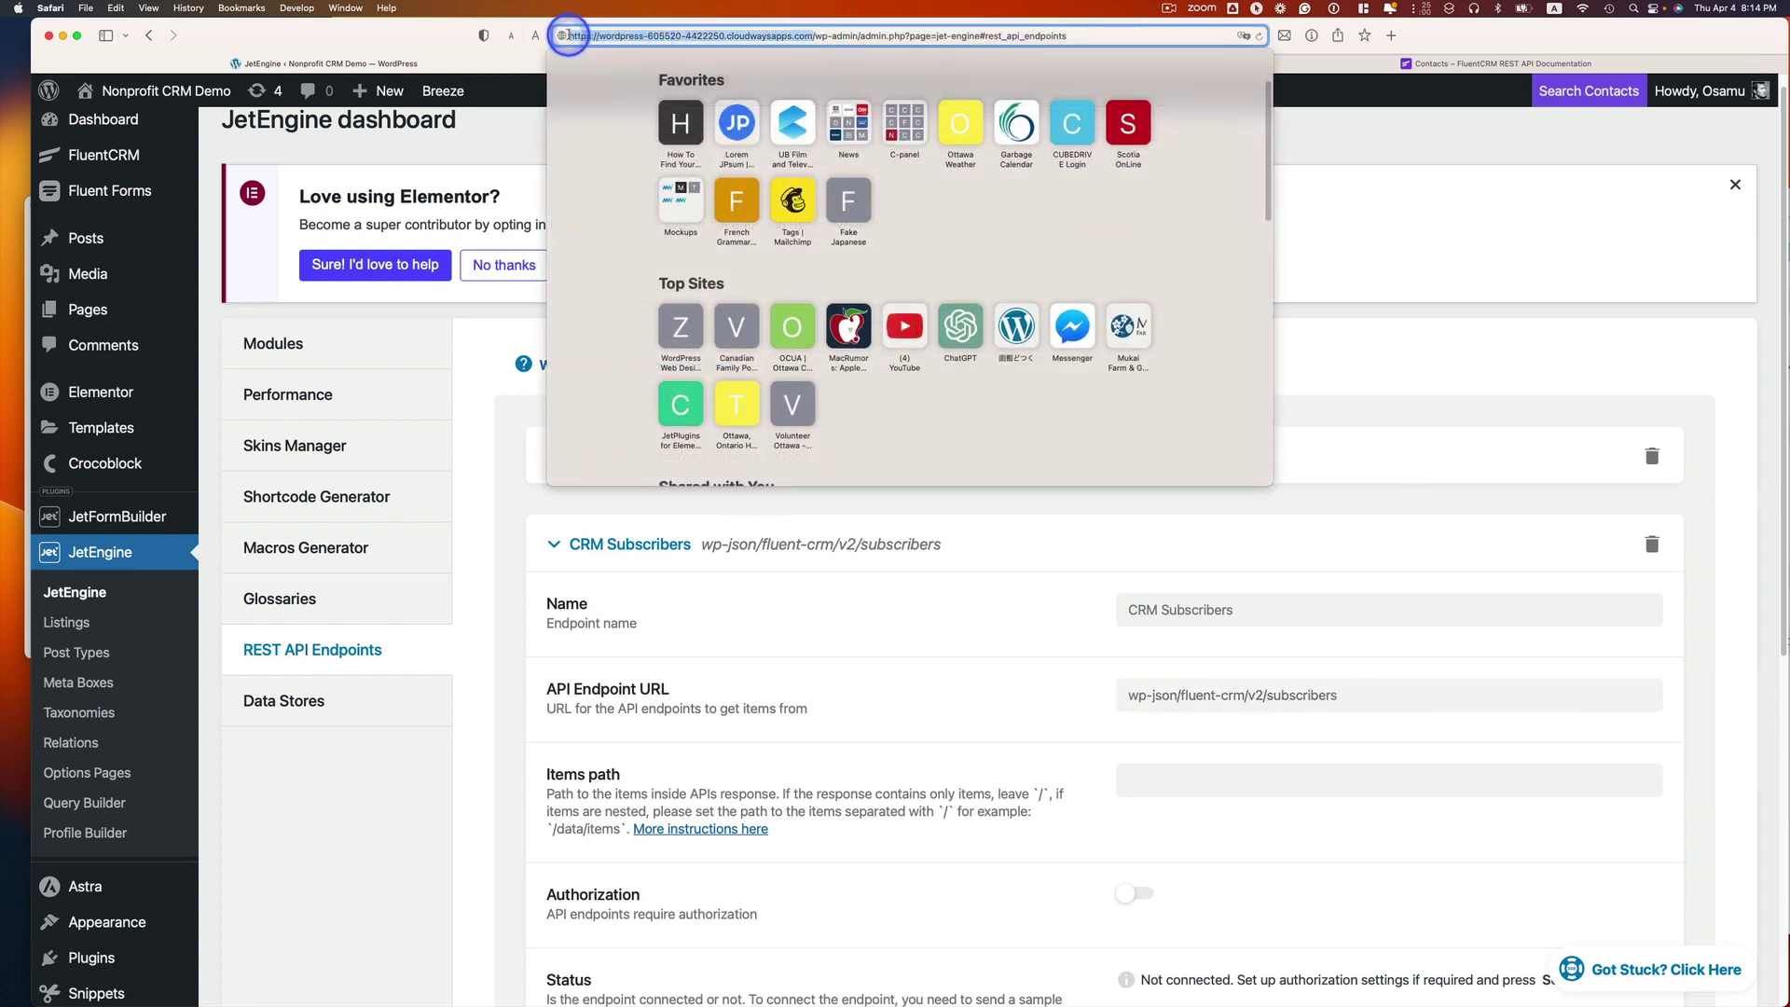
left_click(1175, 697)
type("https://wordpress-605520-4422250.cloudwaysapps.com")
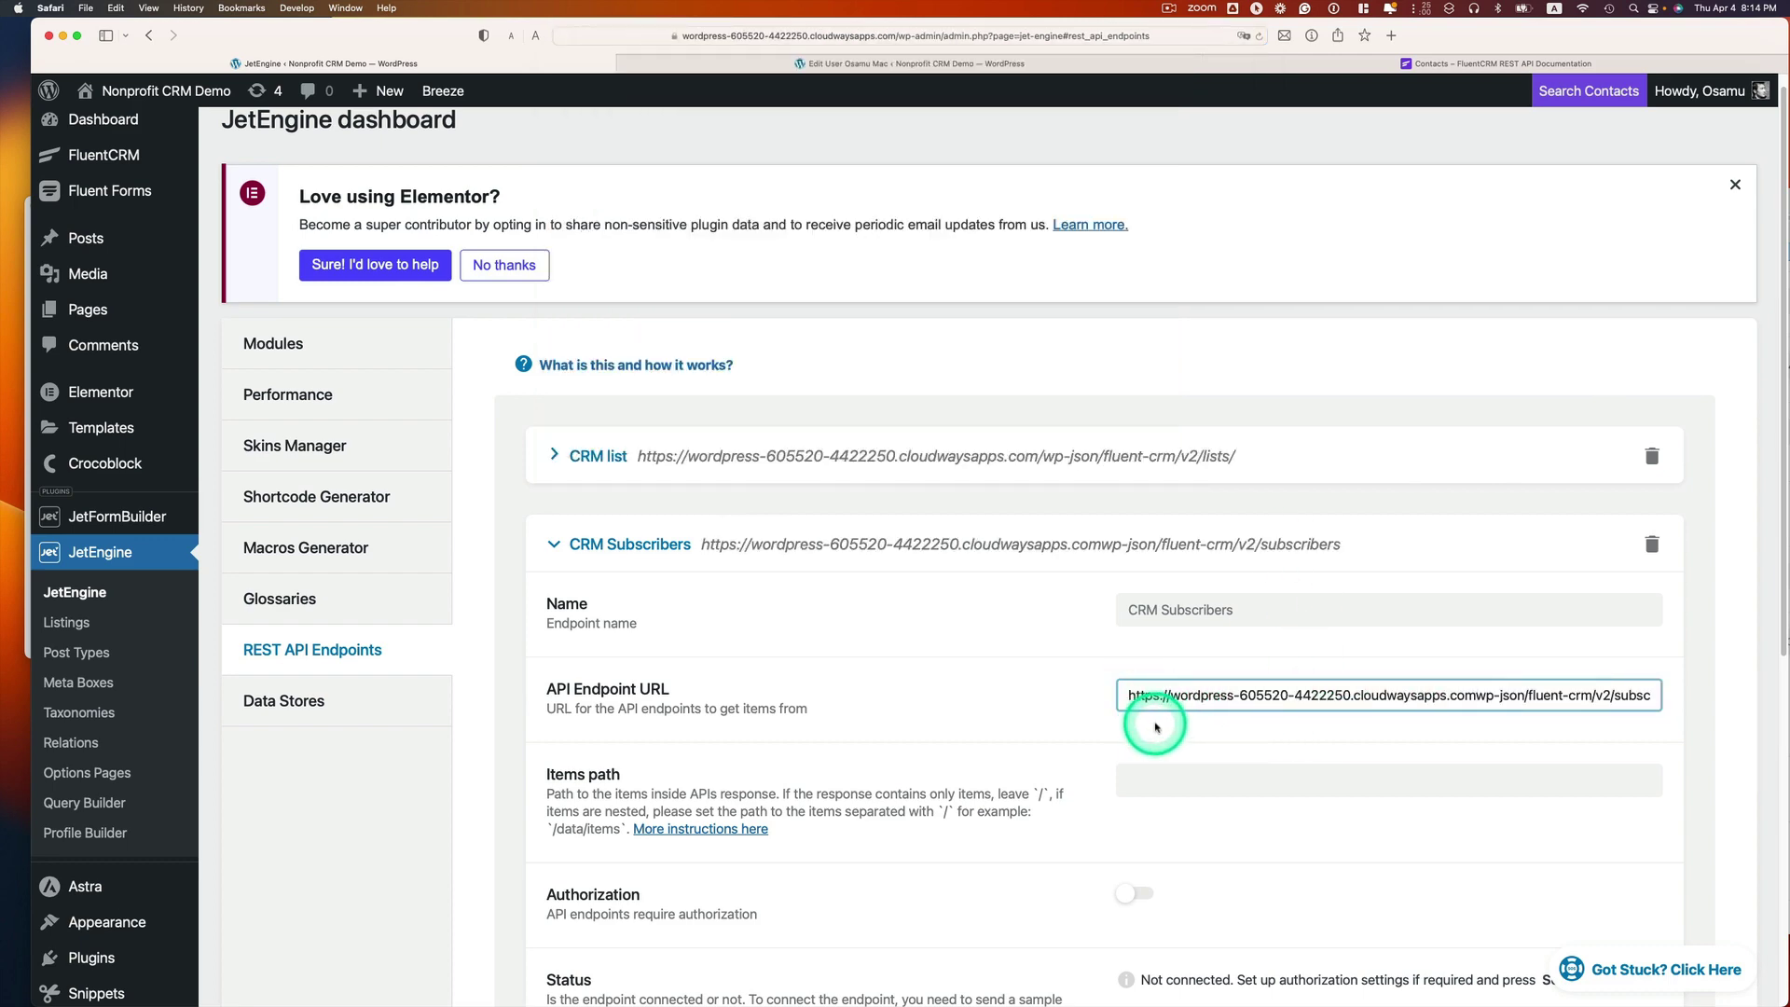
type("/")
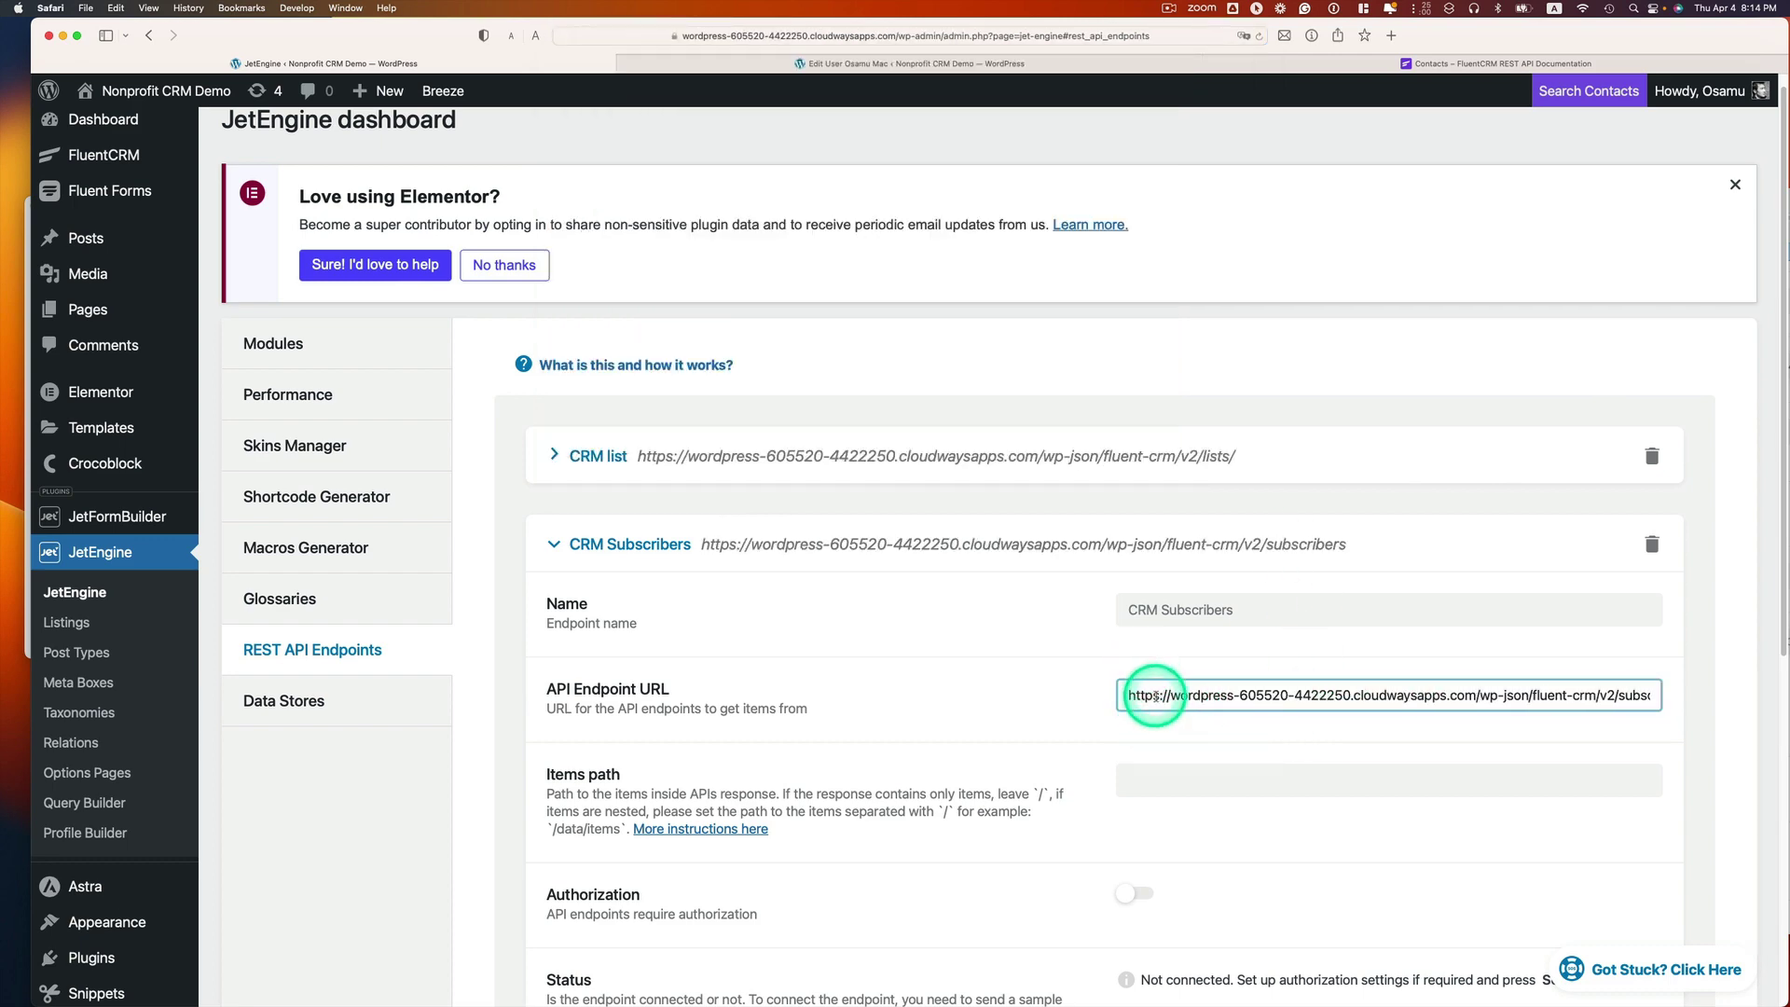
scroll(1048, 727, "down", 3)
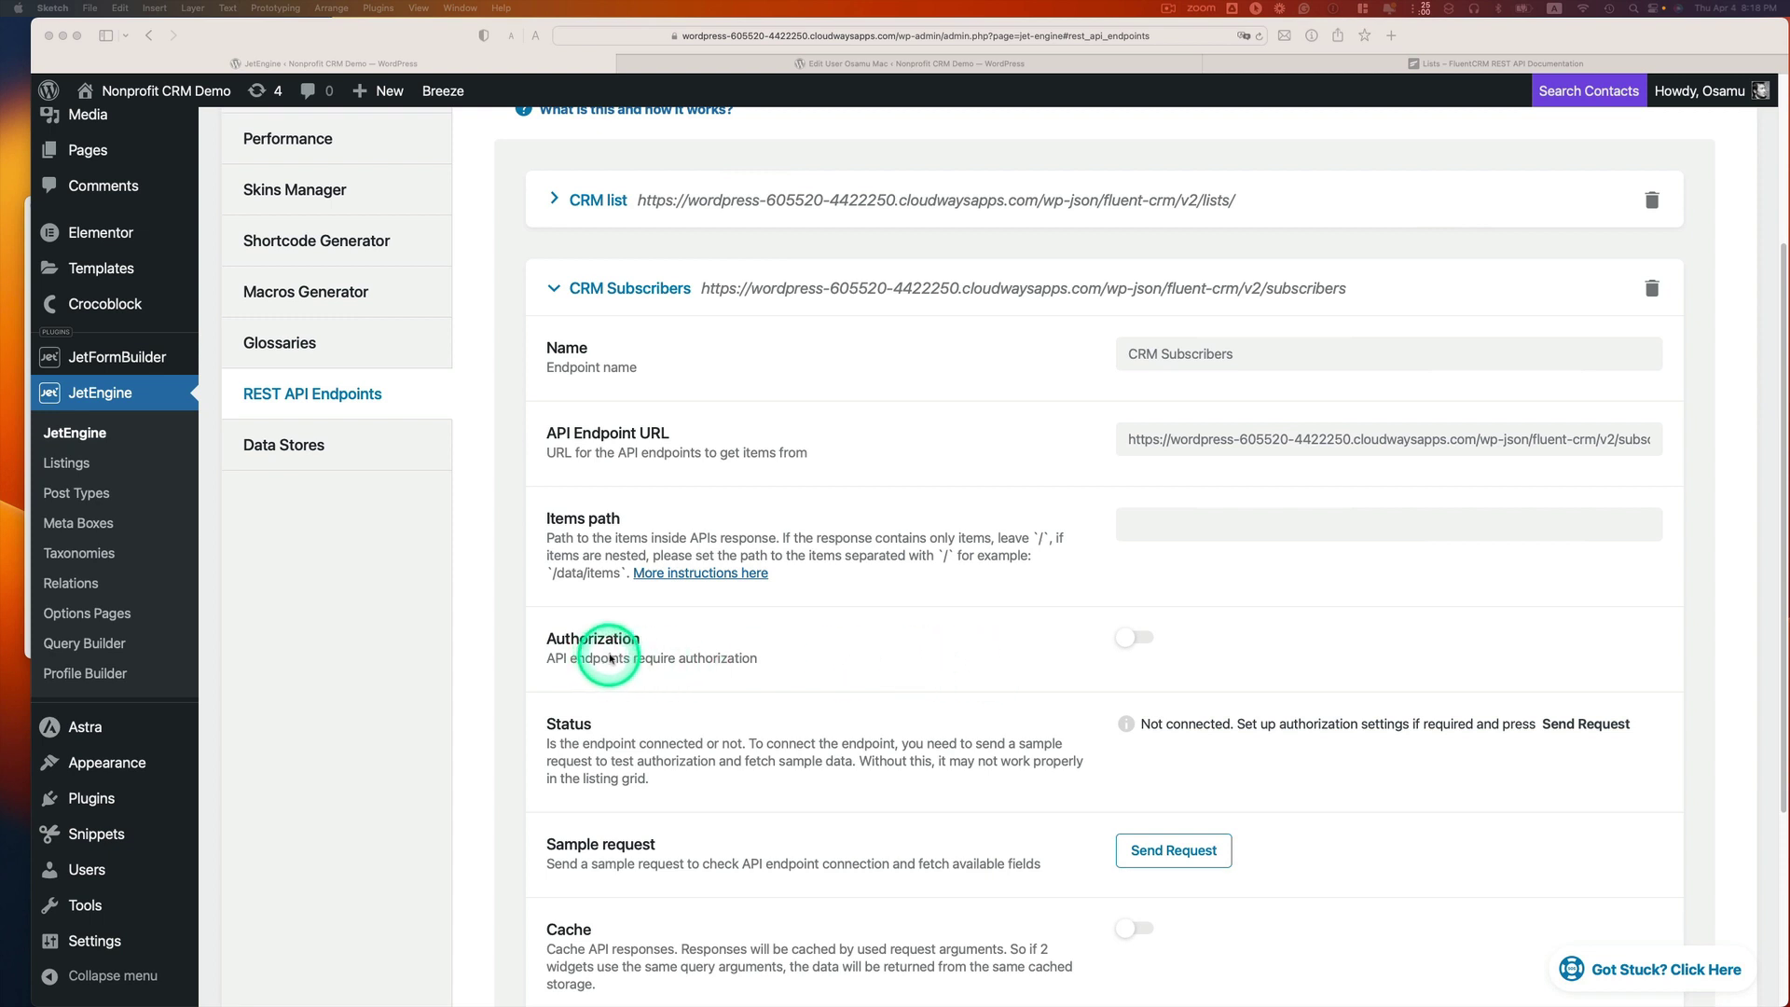
- Choose Application Password authorization, paste the user:password string, and send a sample request
left_click(1144, 641)
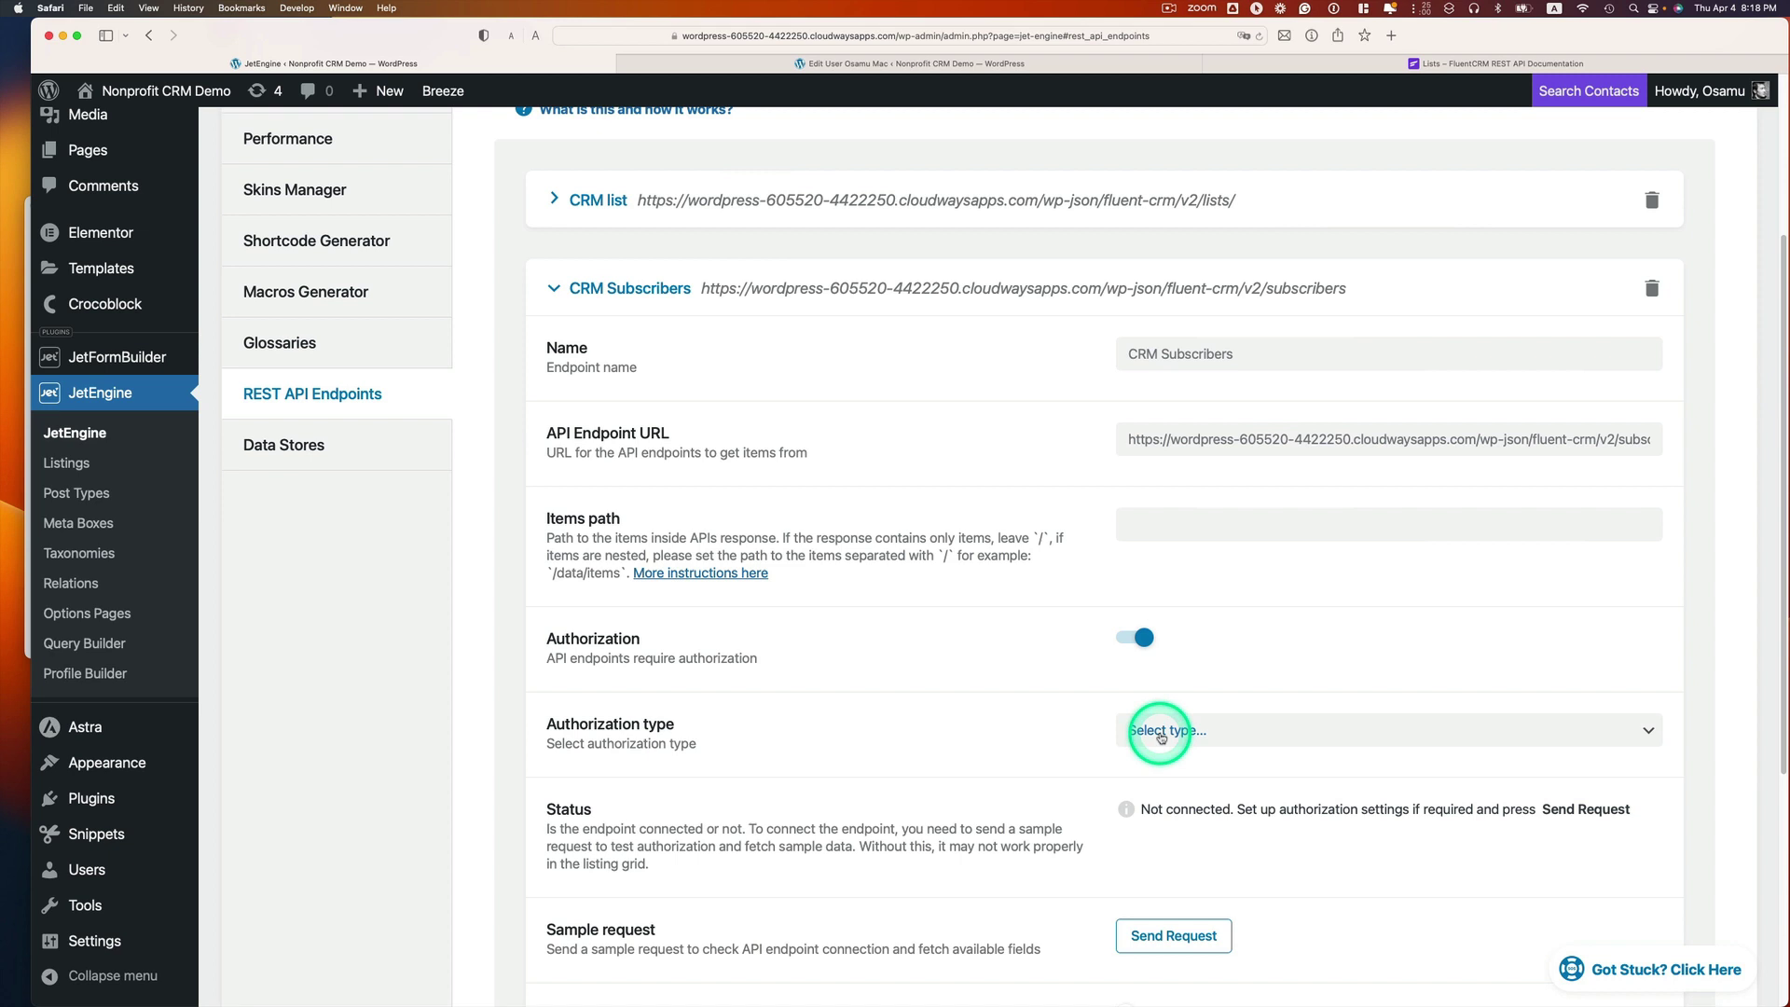
left_click(1160, 737)
left_click(1210, 744)
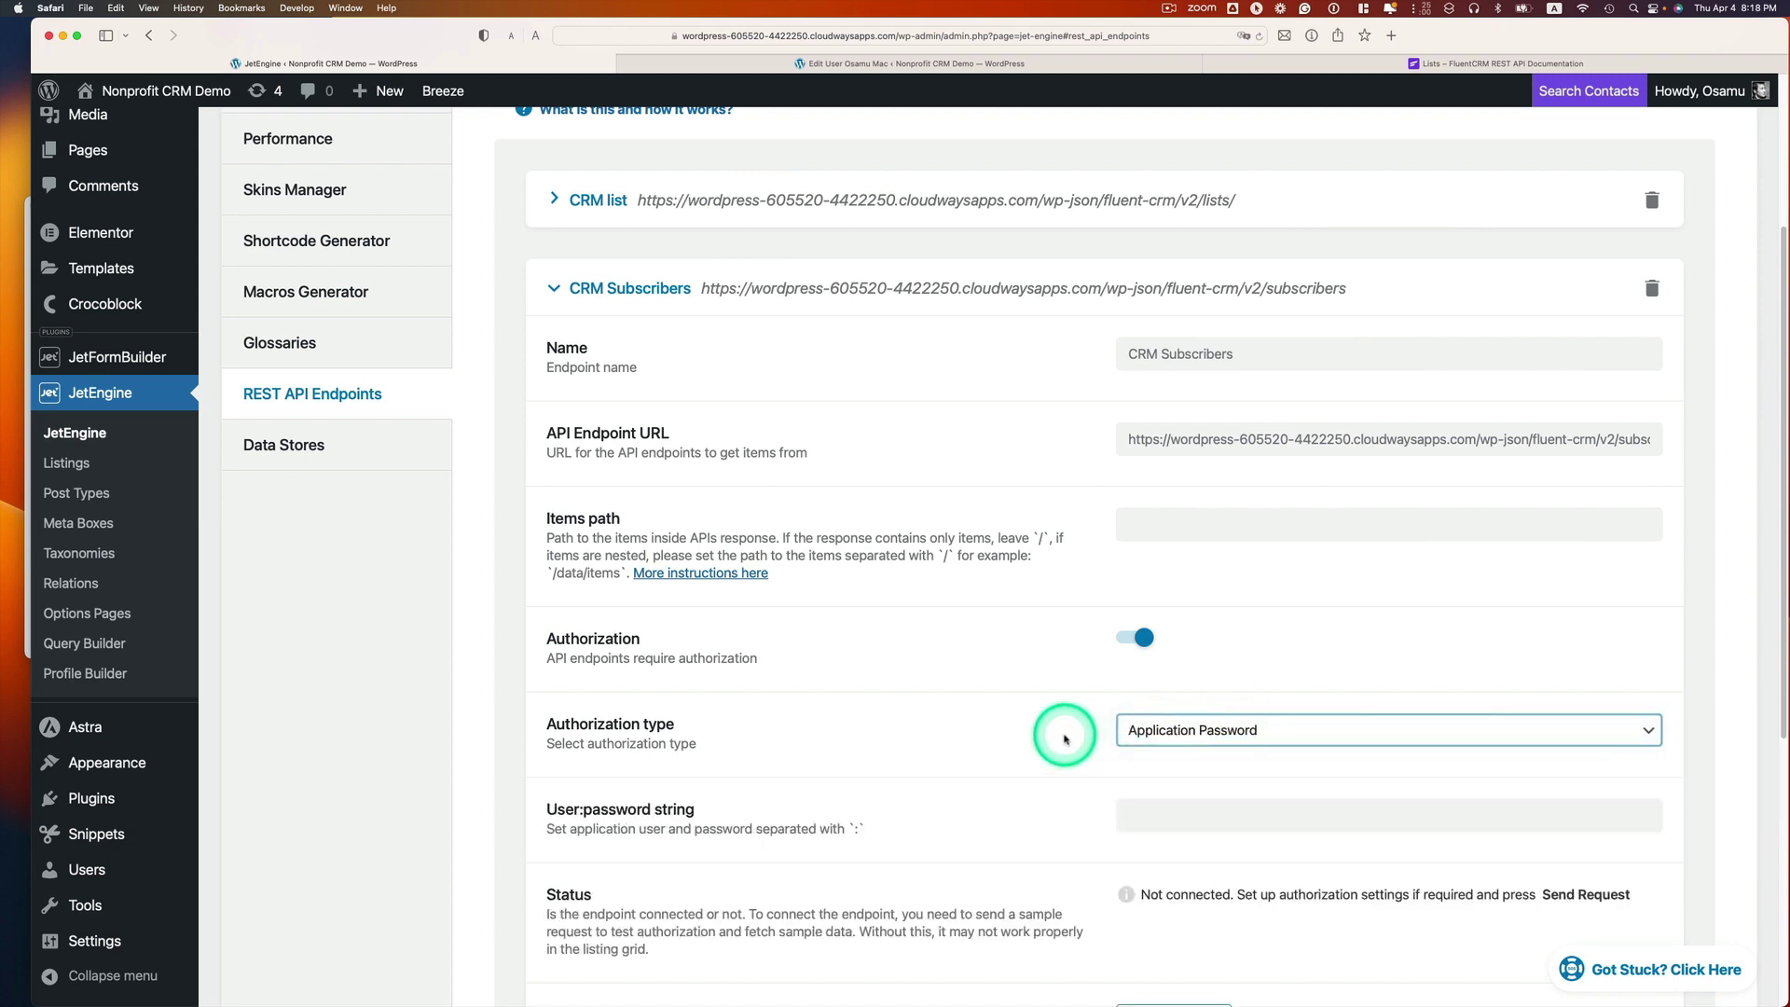
scroll(1059, 731, "down", 2)
scroll(1056, 732, "down", 1)
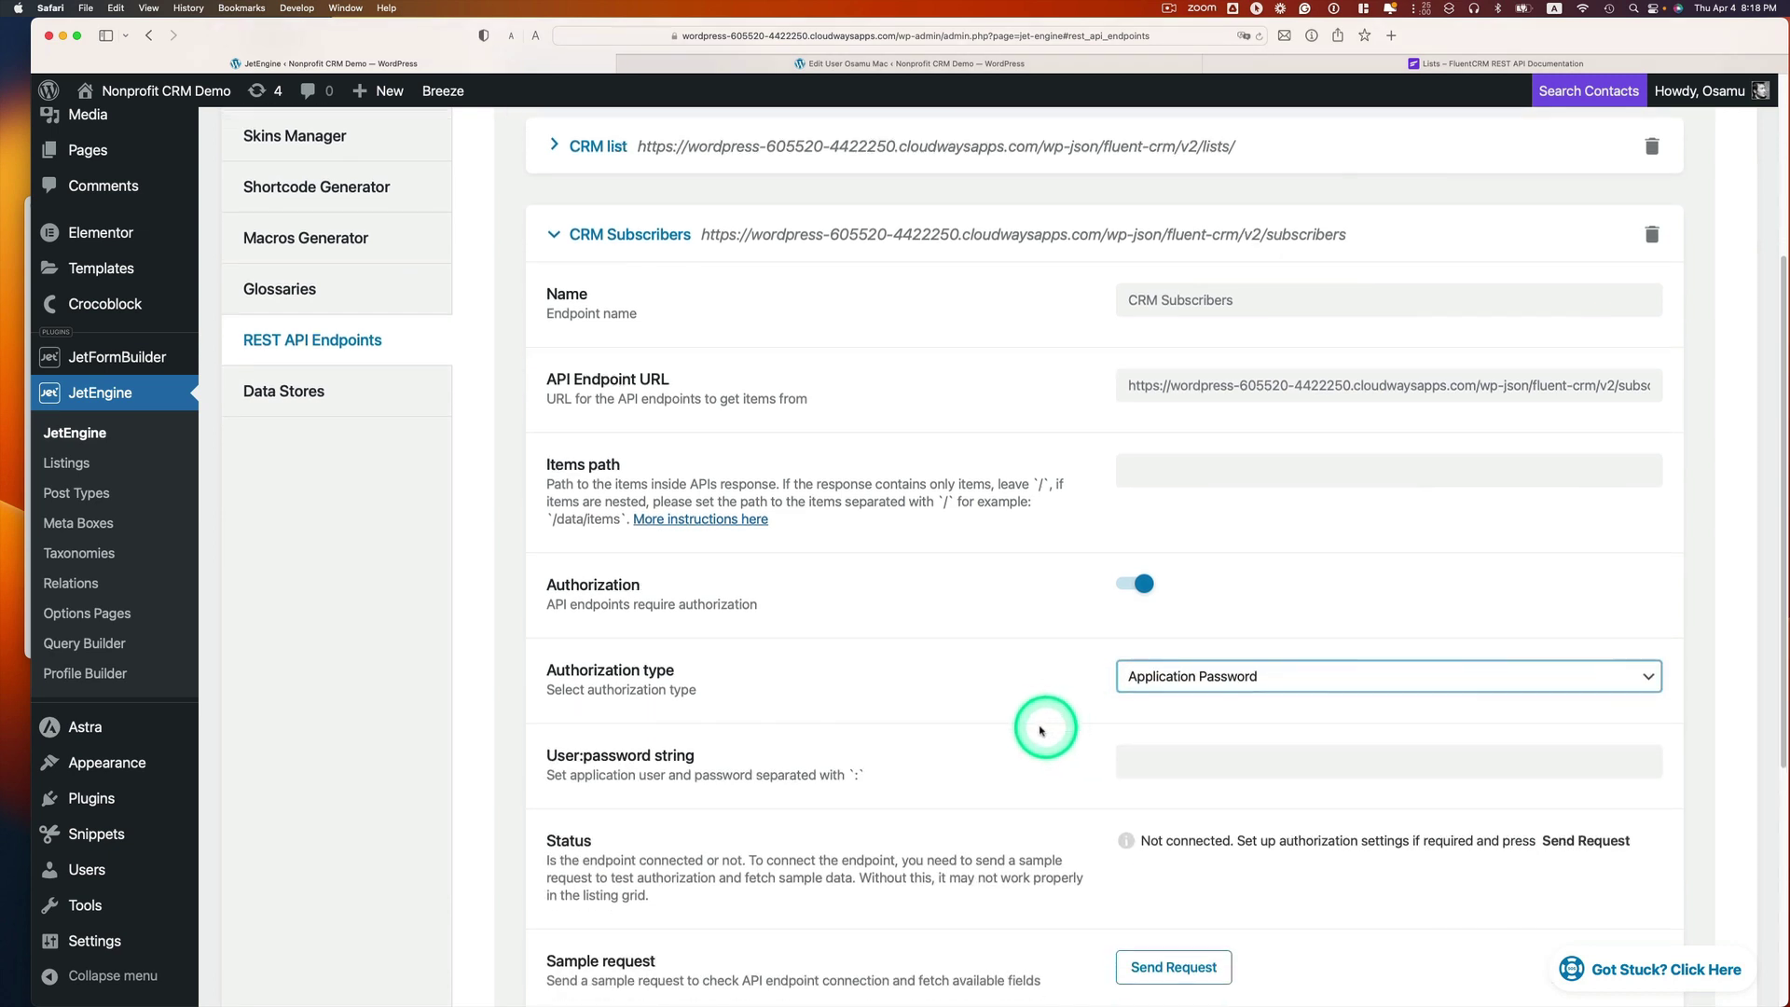
scroll(839, 738, "down", 1)
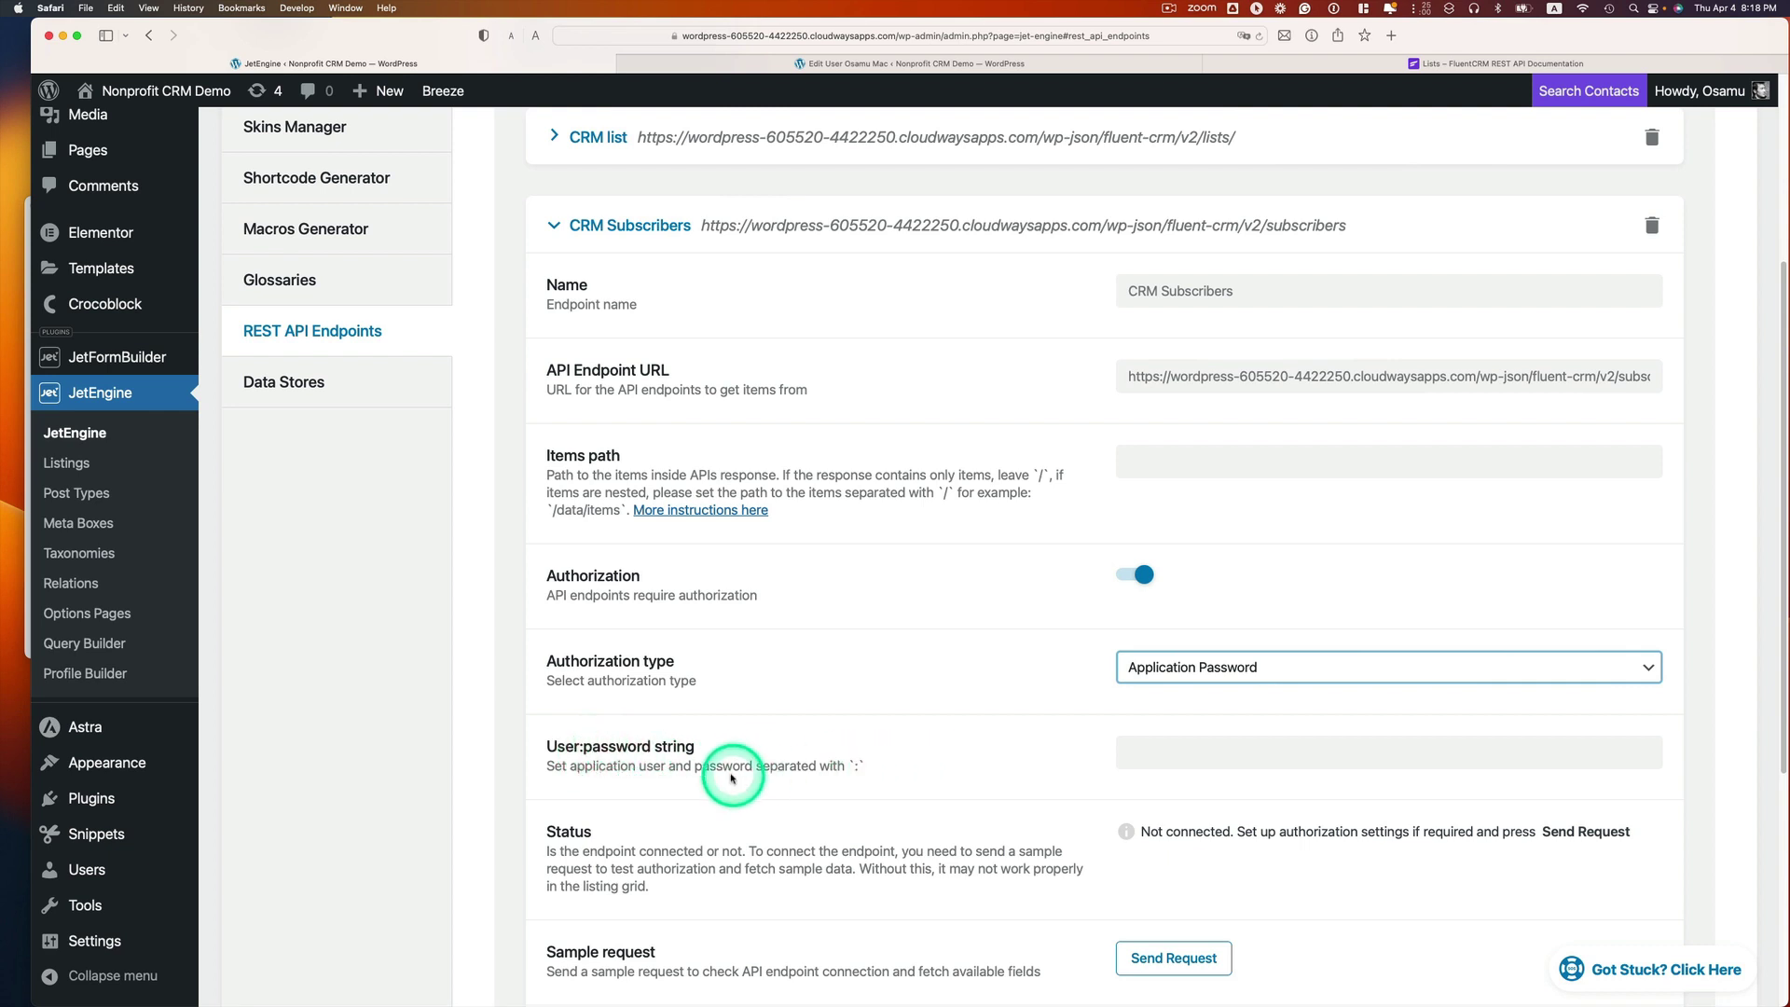
left_click(1160, 751)
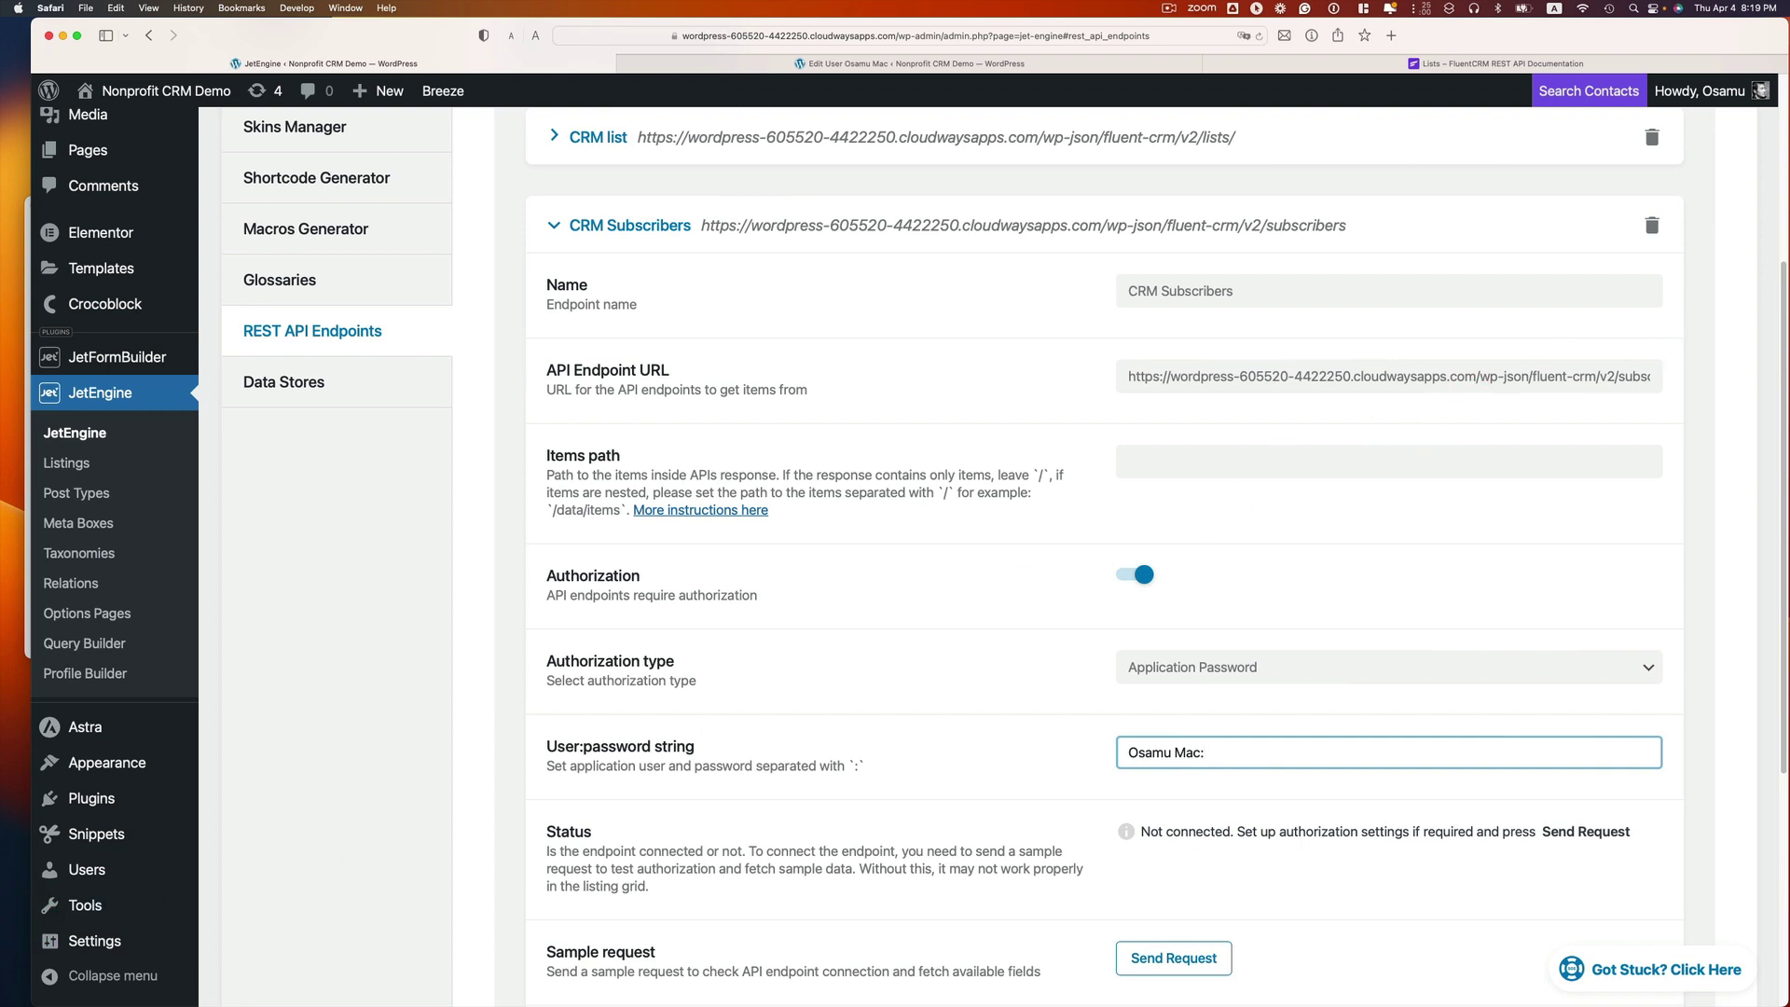
key("super+Tab")
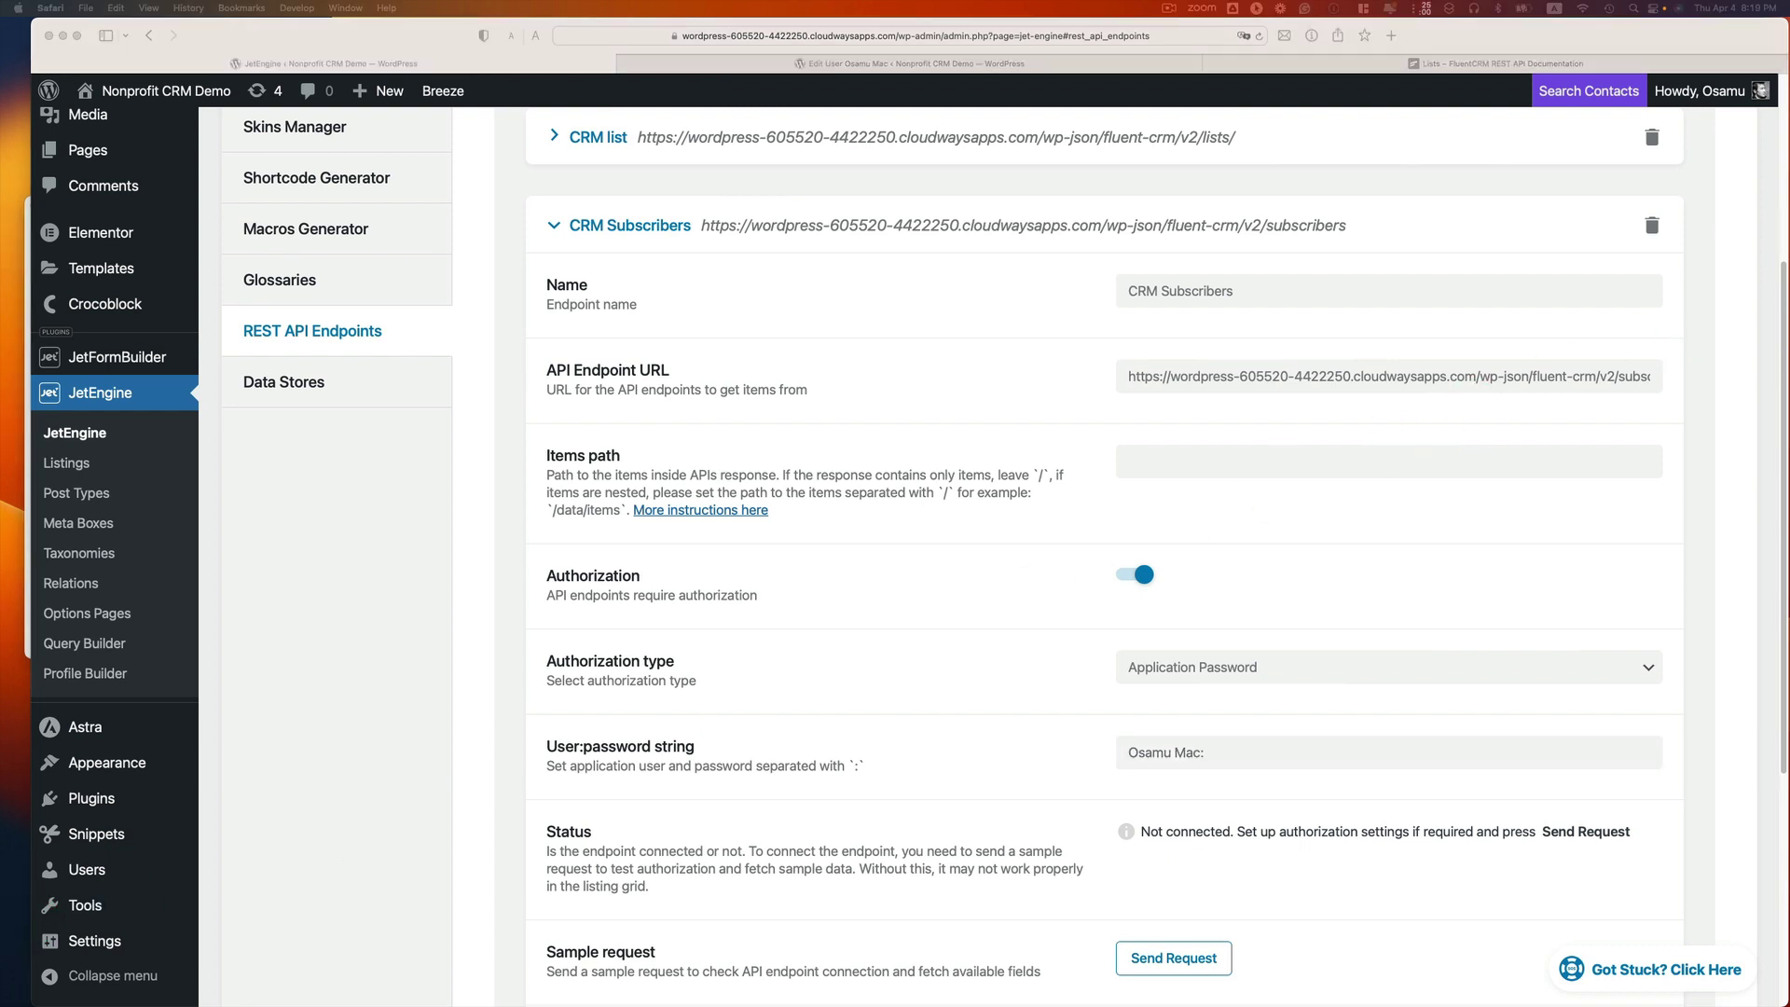
left_click(1261, 749)
key("super+v")
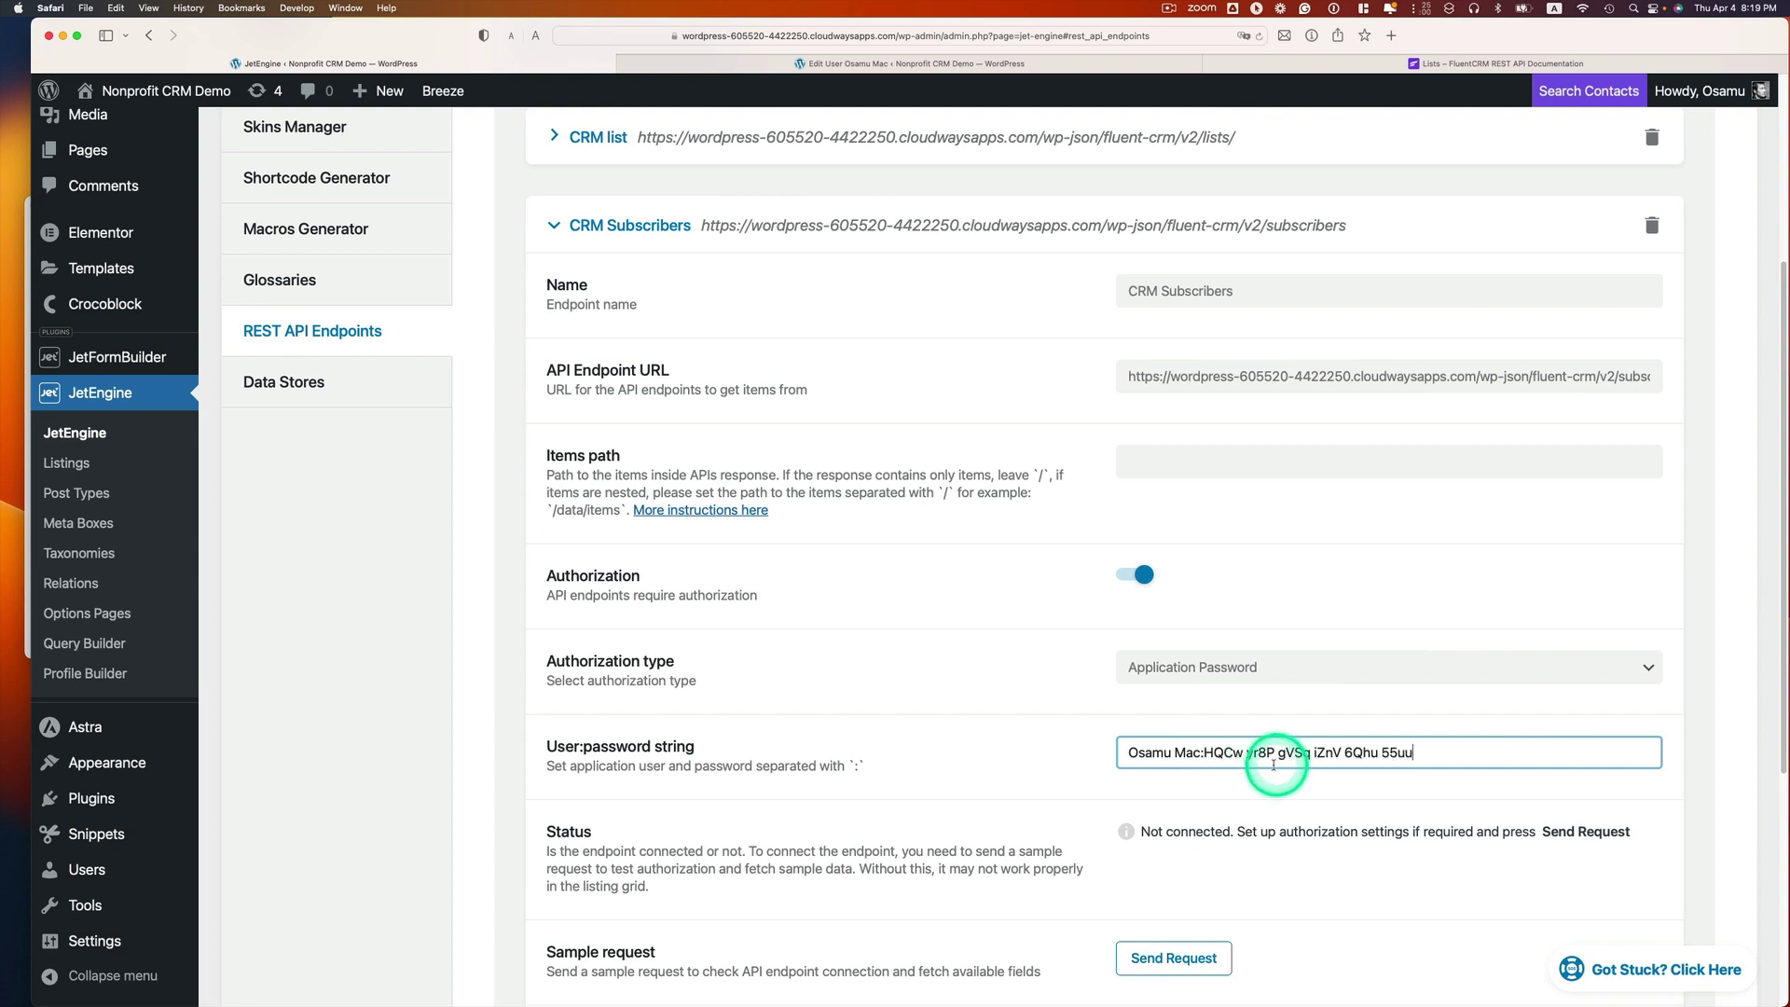
scroll(1348, 772, "down", 1)
scroll(1348, 771, "down", 1)
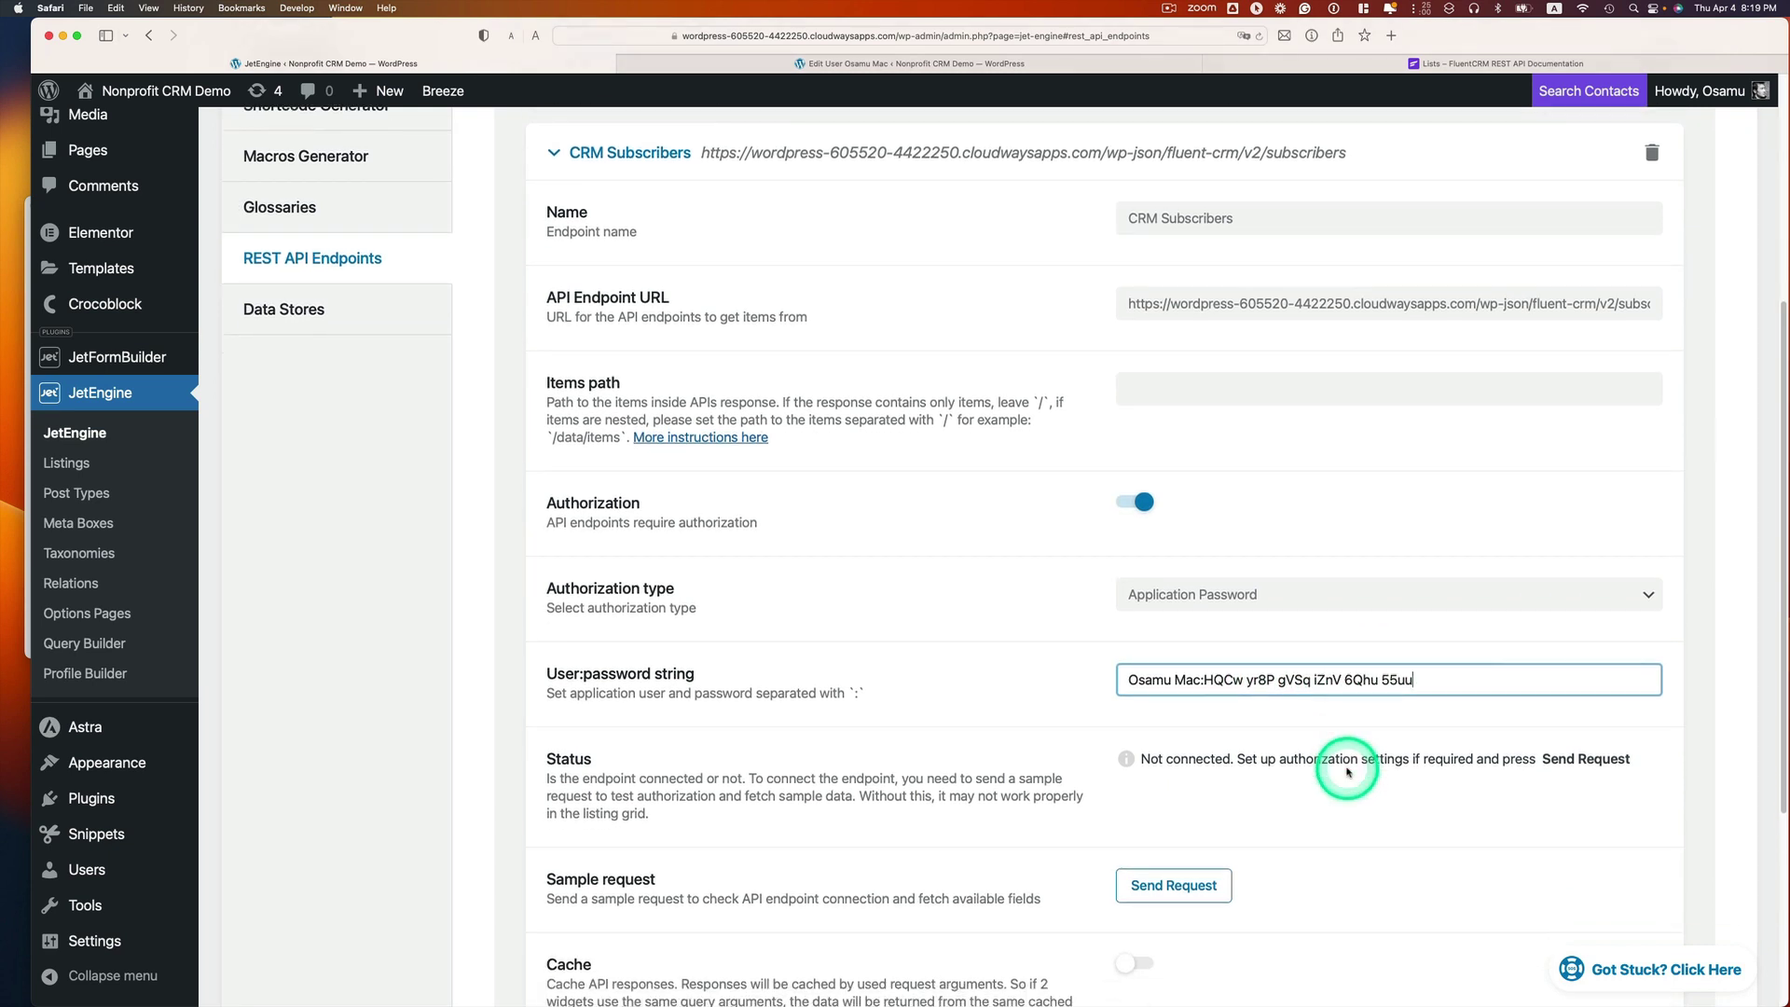
scroll(1342, 767, "down", 1)
scroll(1346, 768, "down", 1)
scroll(1300, 768, "down", 1)
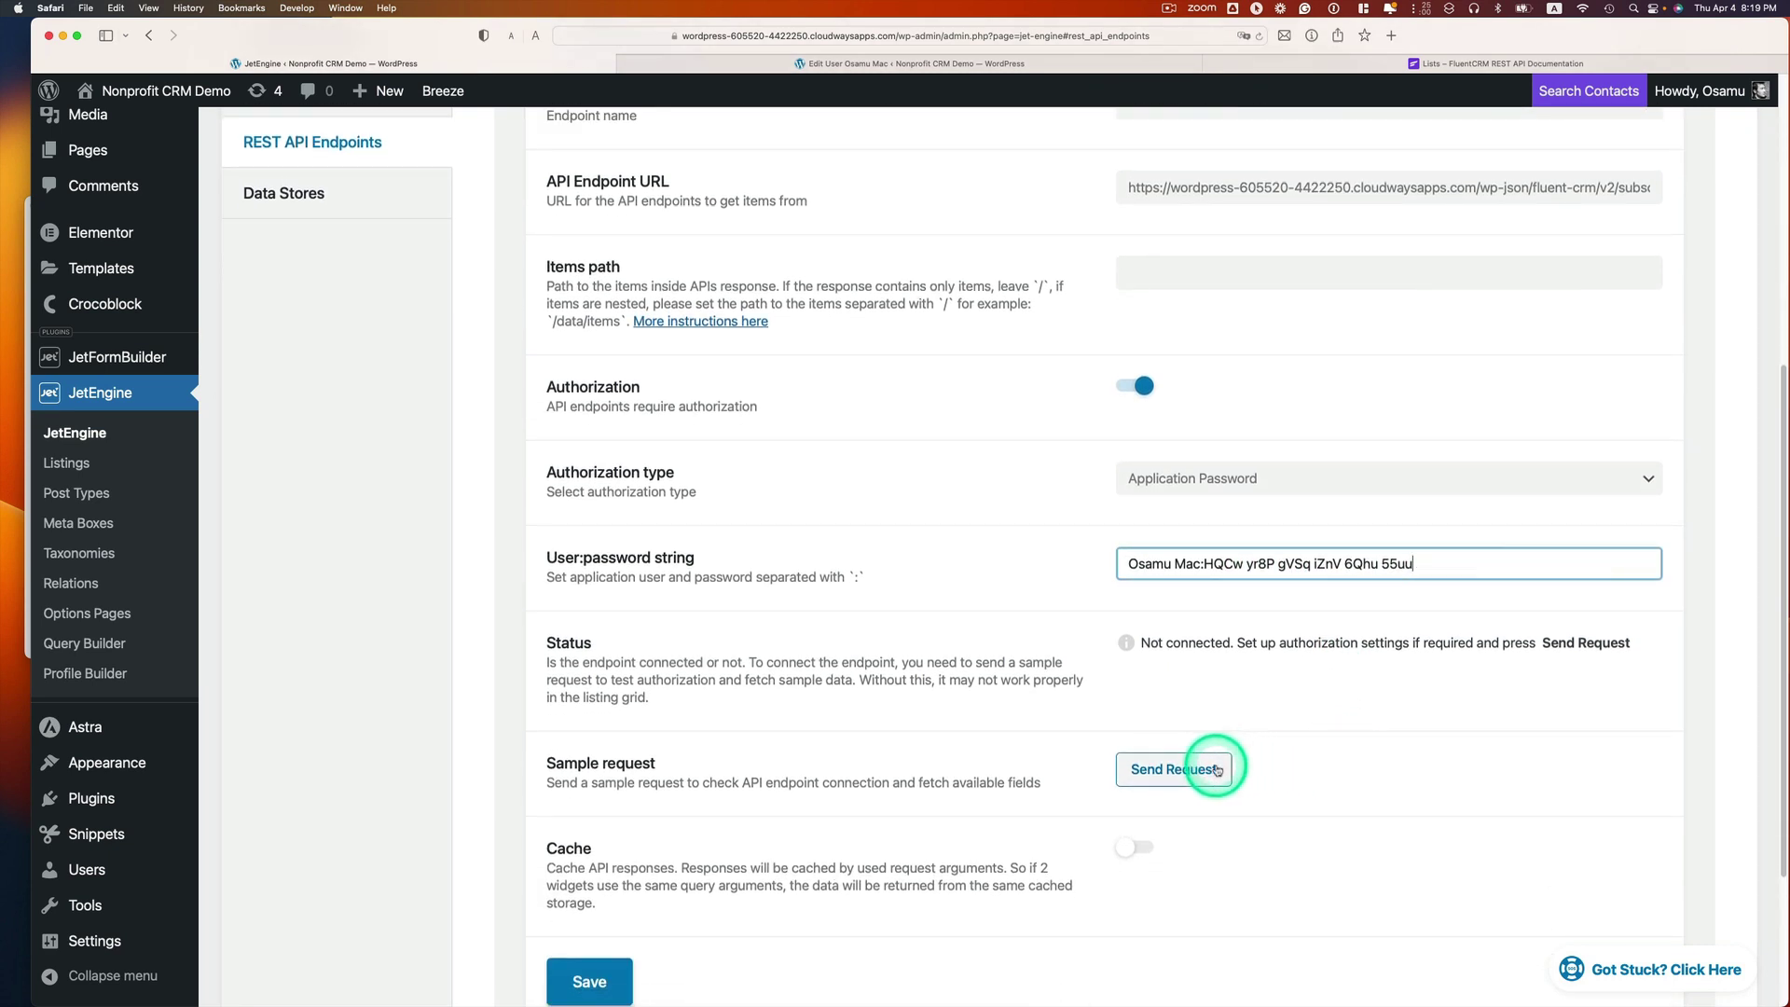
left_click(1217, 770)
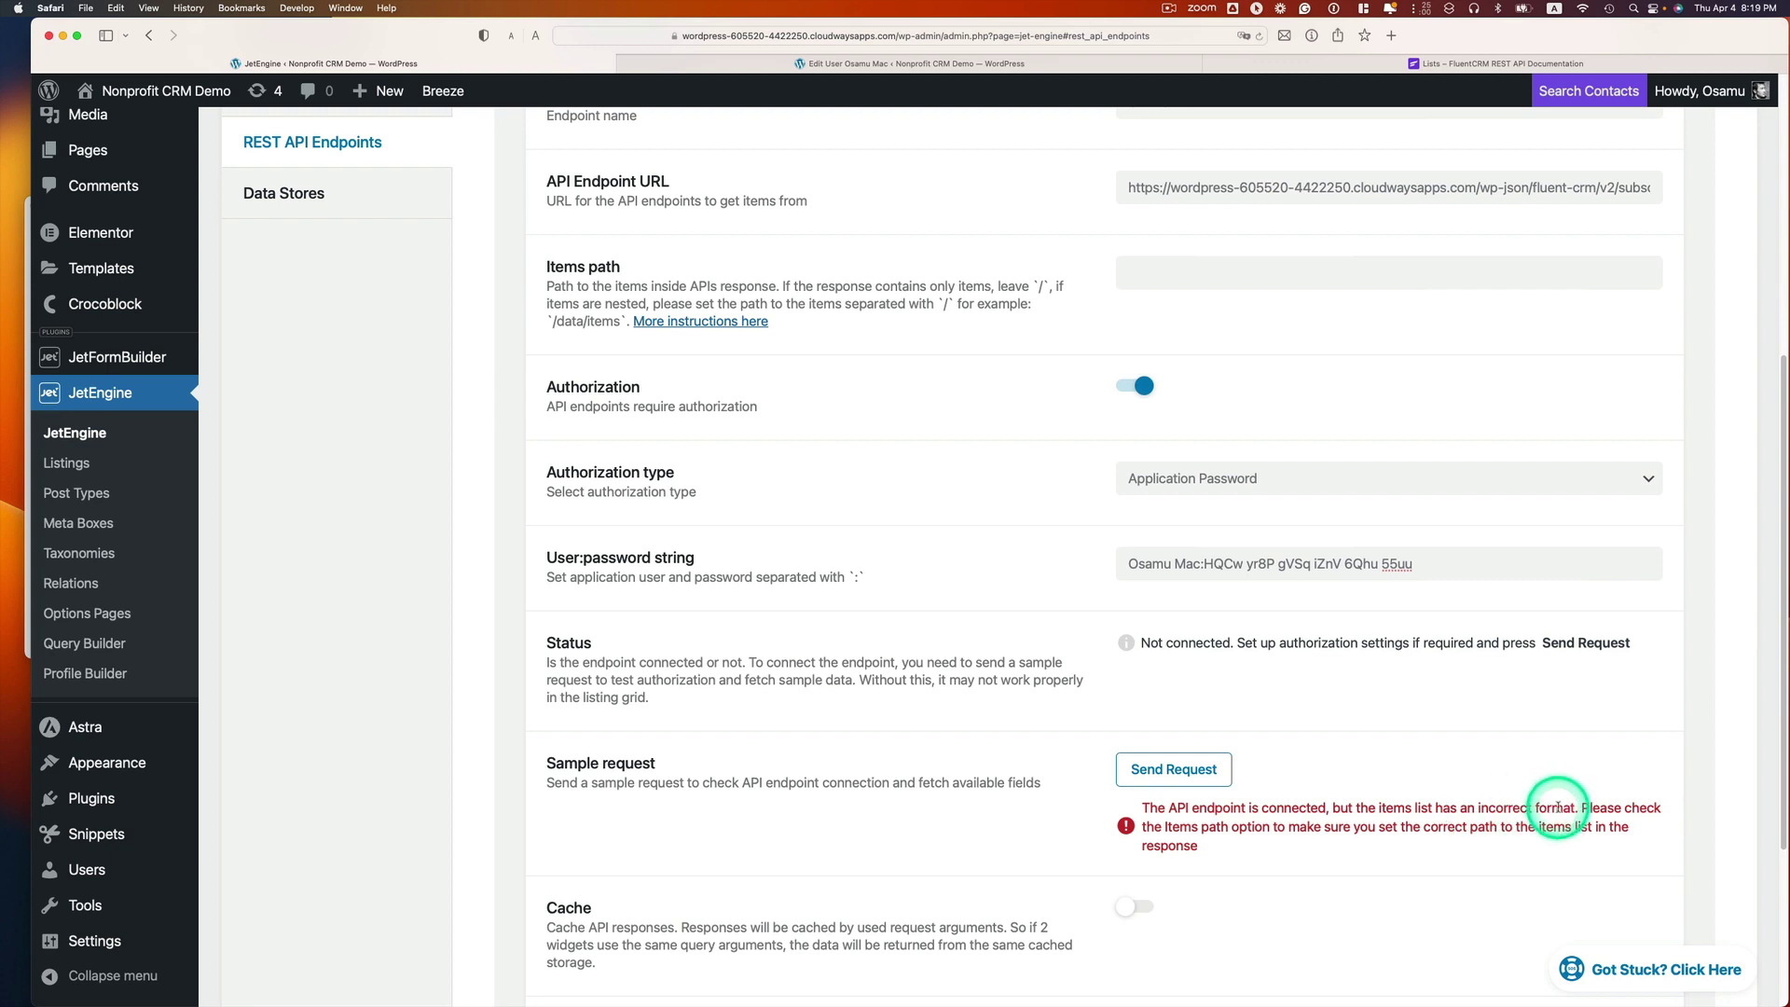
scroll(1556, 807, "up", 1)
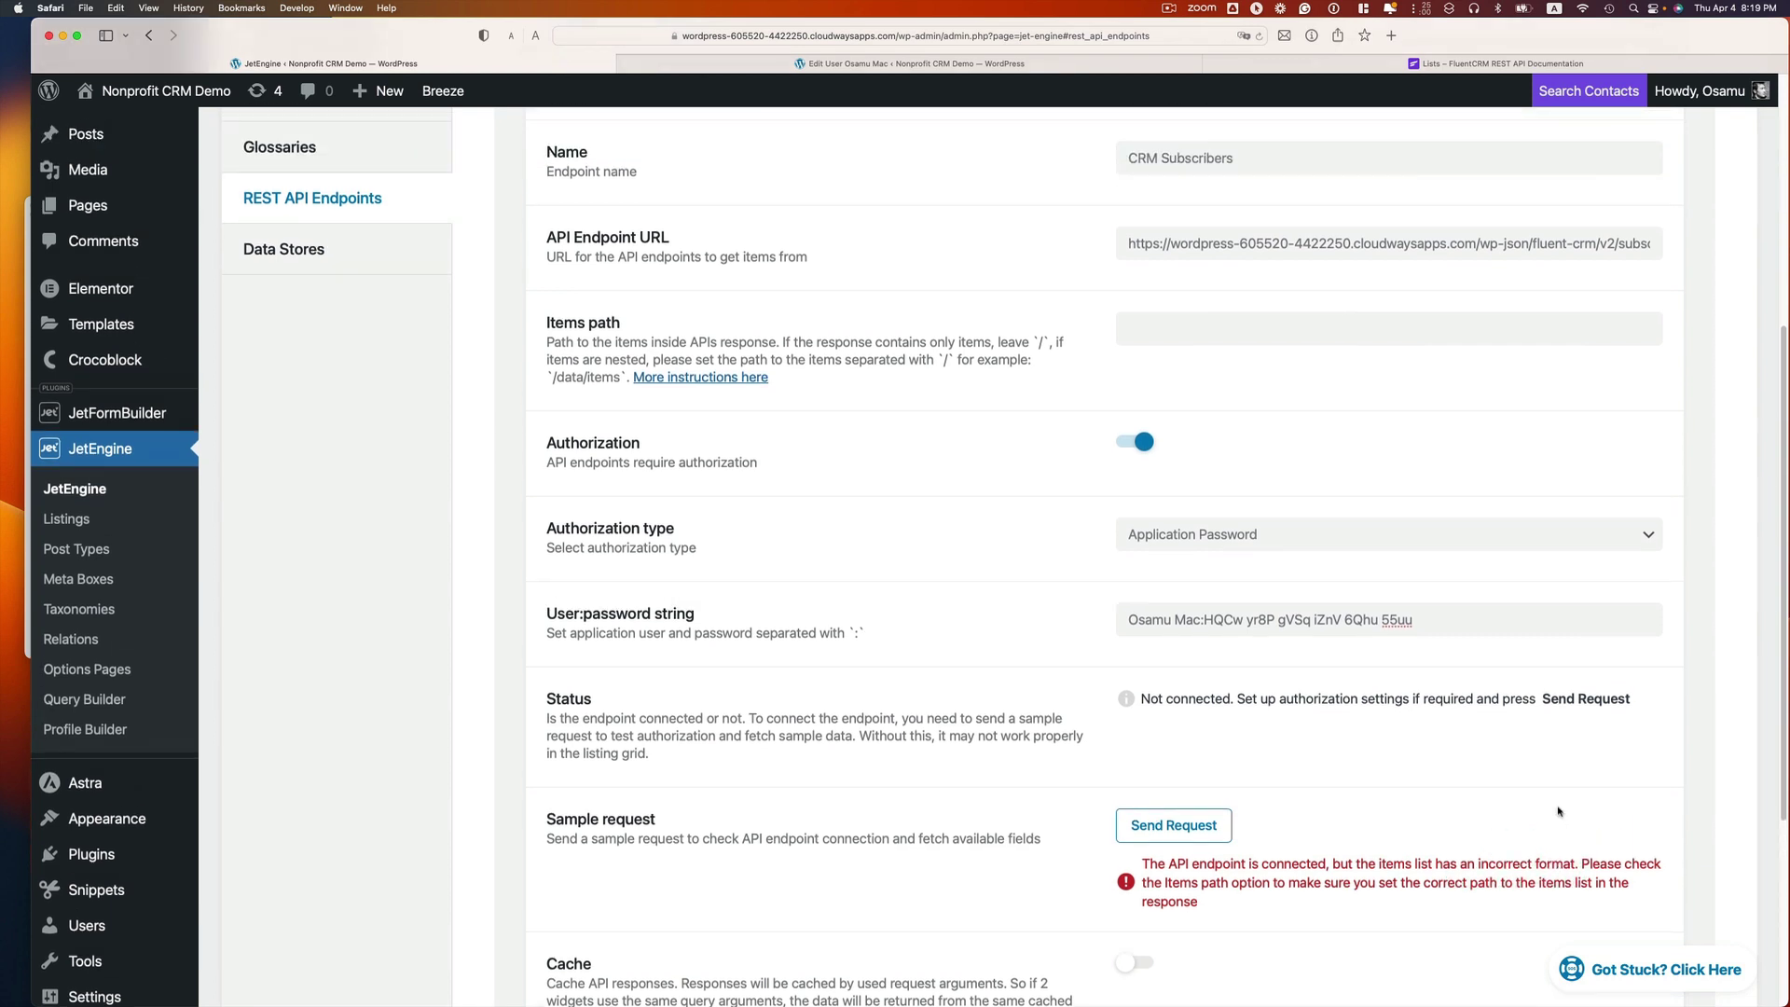
scroll(1556, 805, "up", 5)
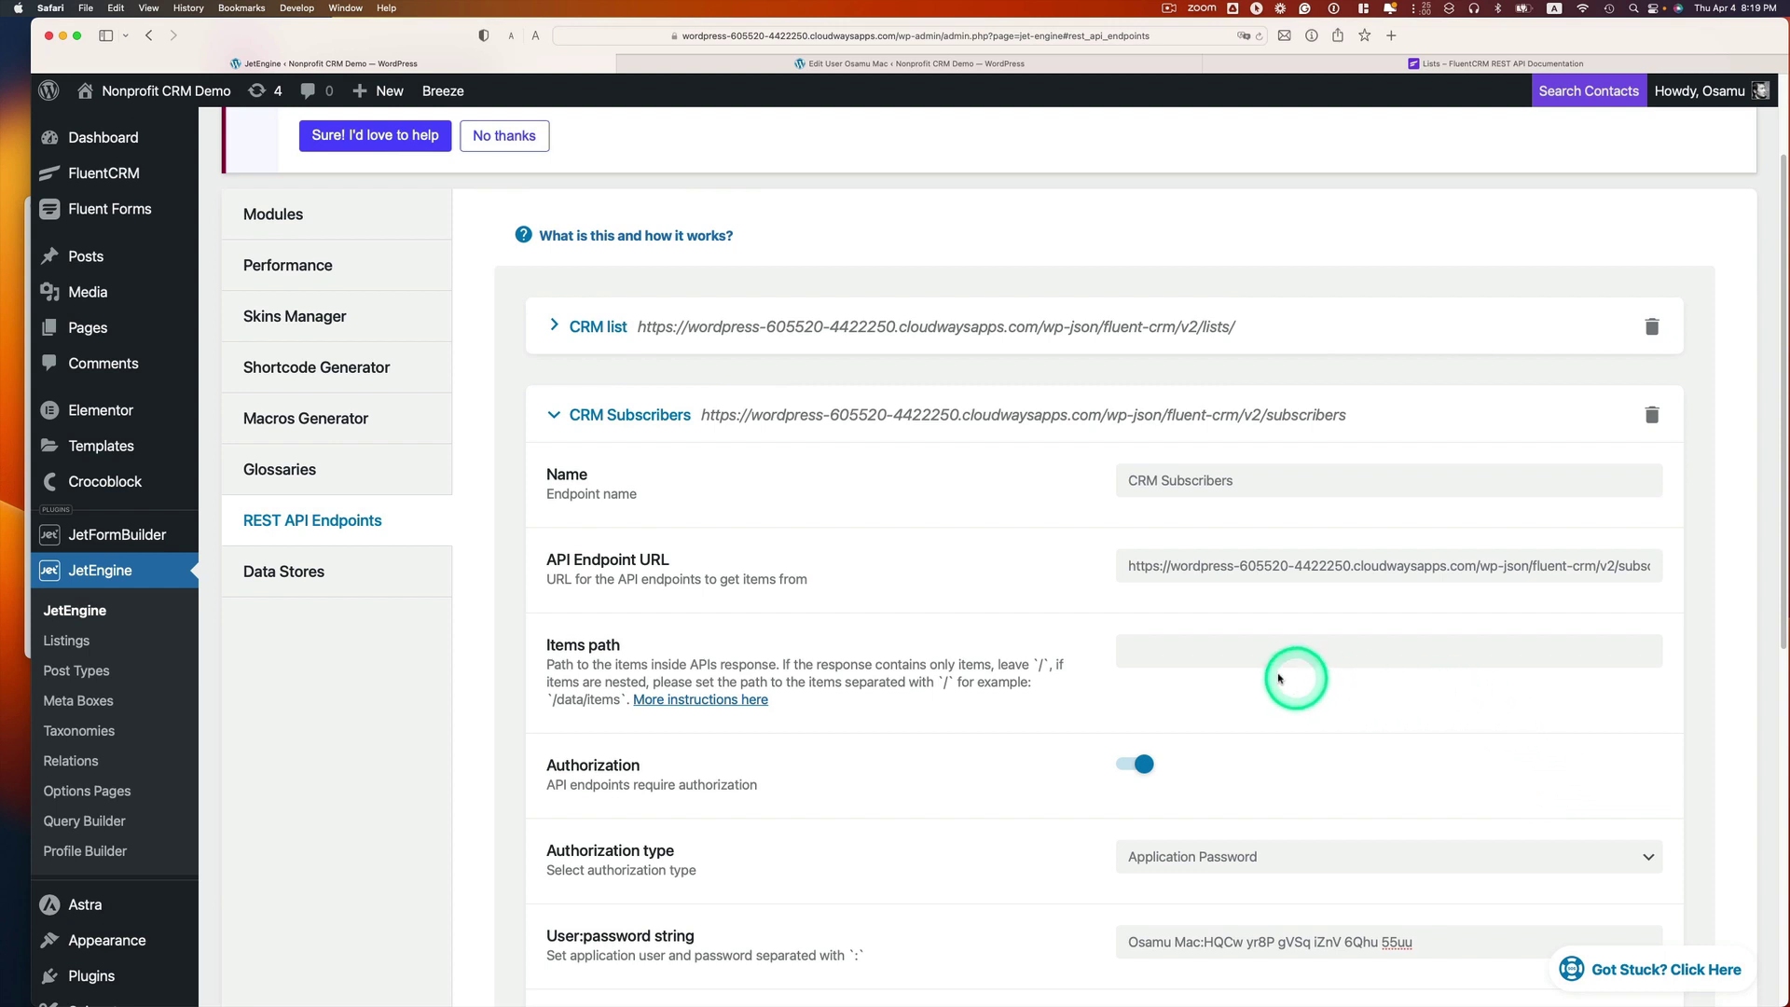
- Set the items path to /subscribers/data, resend the sample request, and save the endpoint
left_click(1219, 652)
type("/subscribers/data")
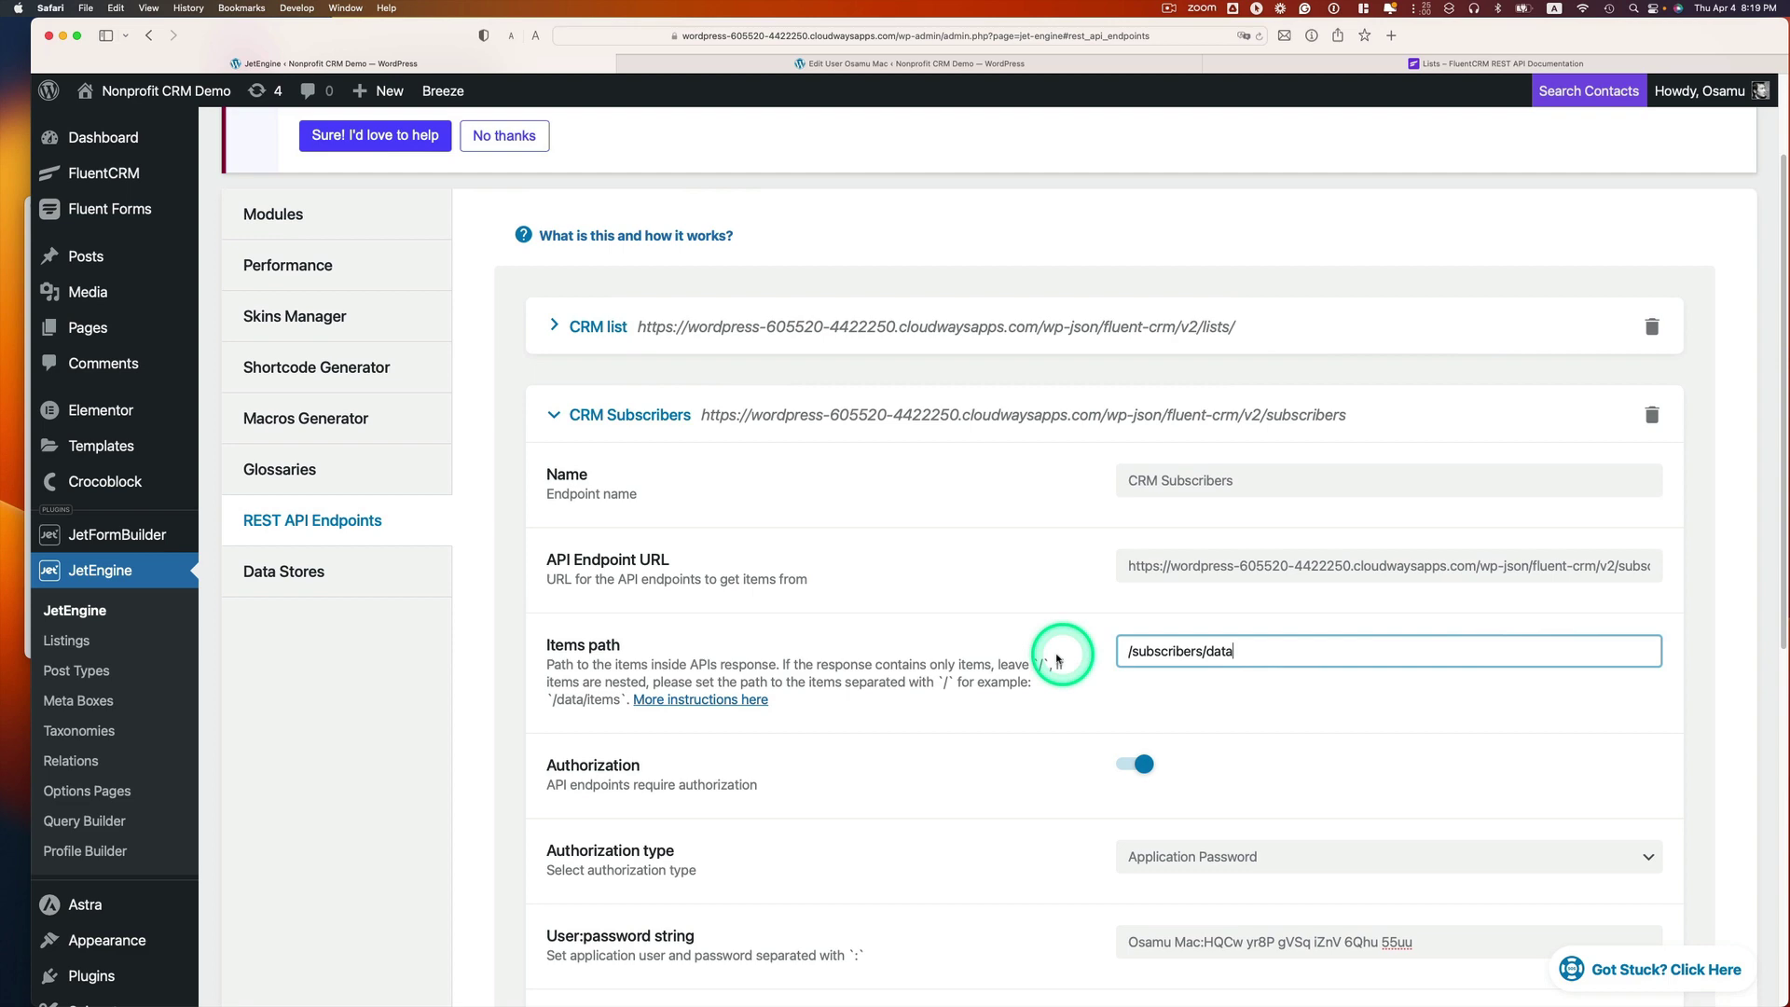
scroll(1338, 651, "down", 5)
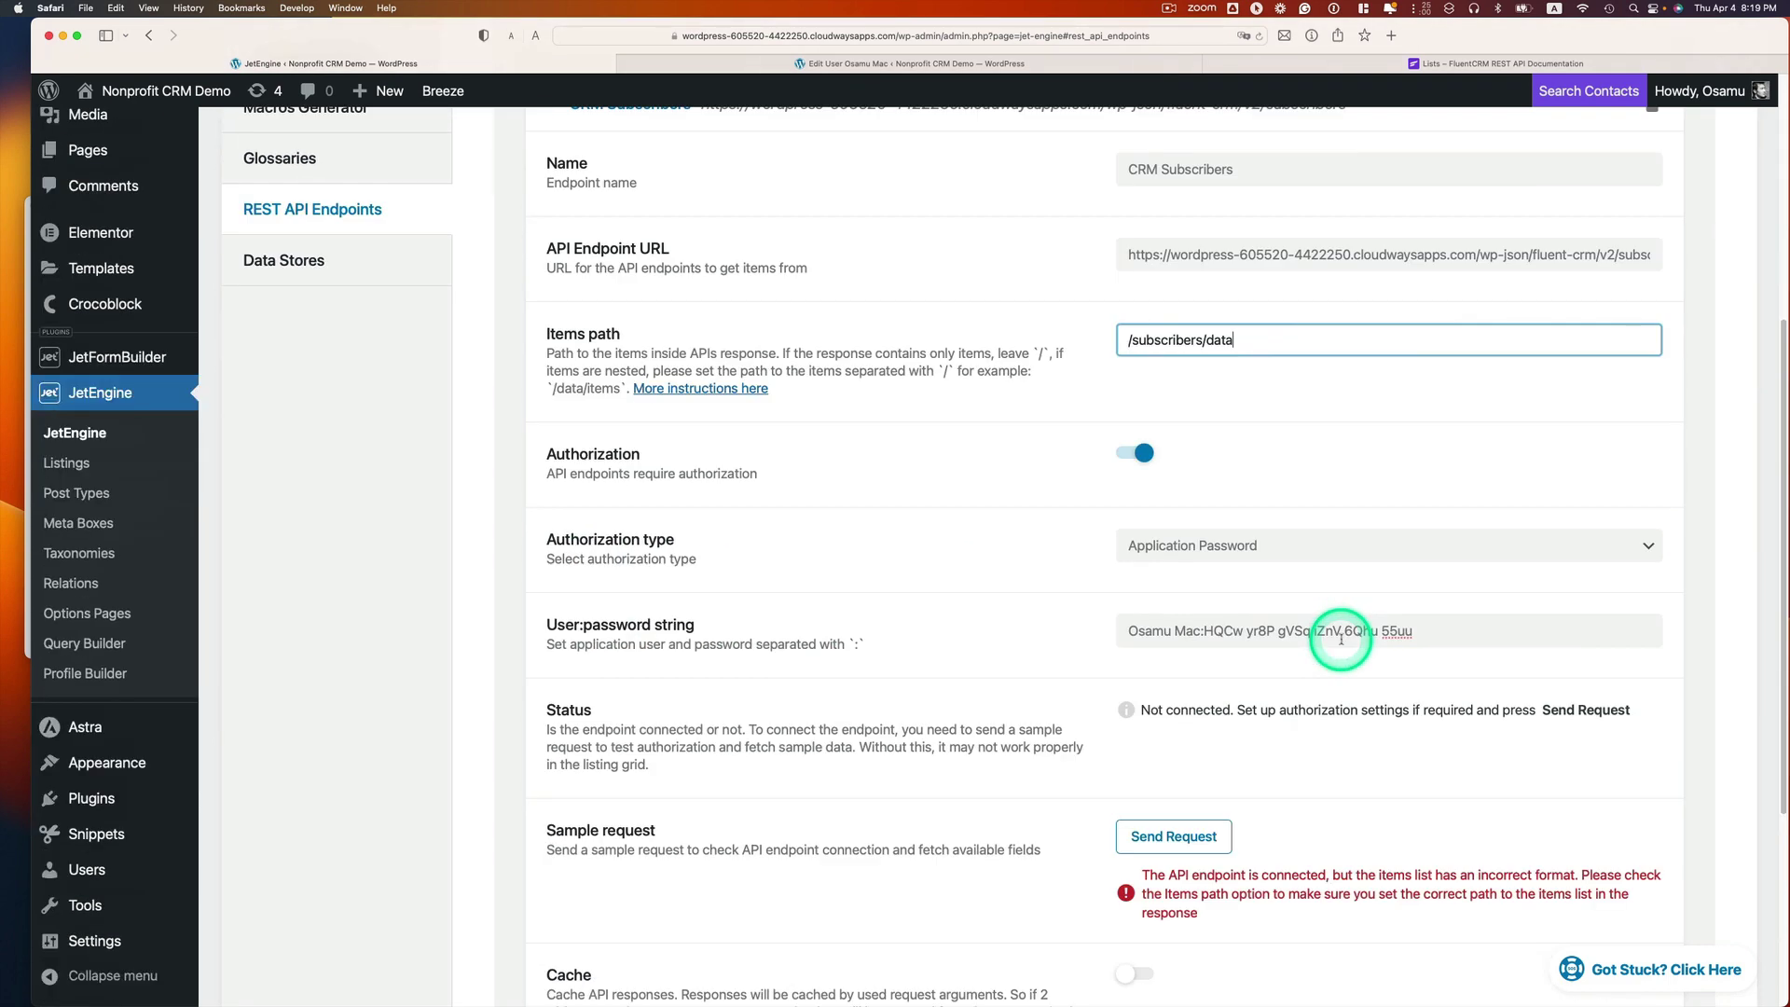
left_click(1206, 795)
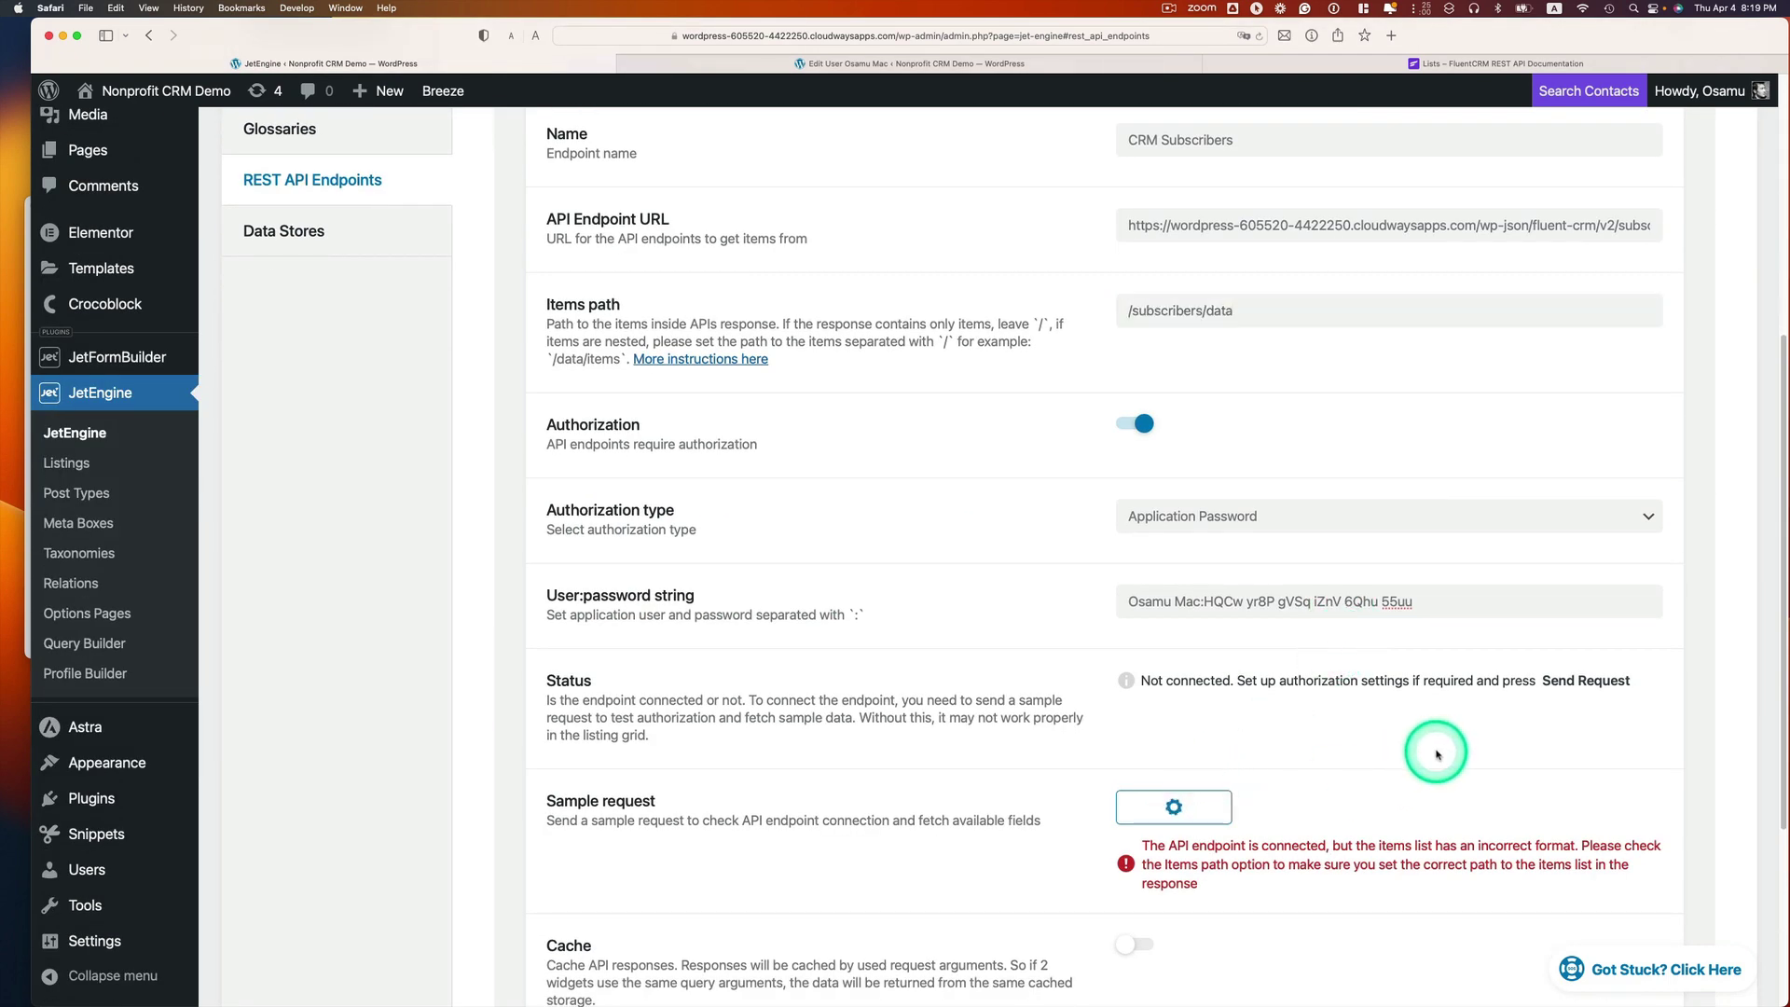
scroll(1435, 755, "down", 2)
scroll(1240, 796, "down", 1)
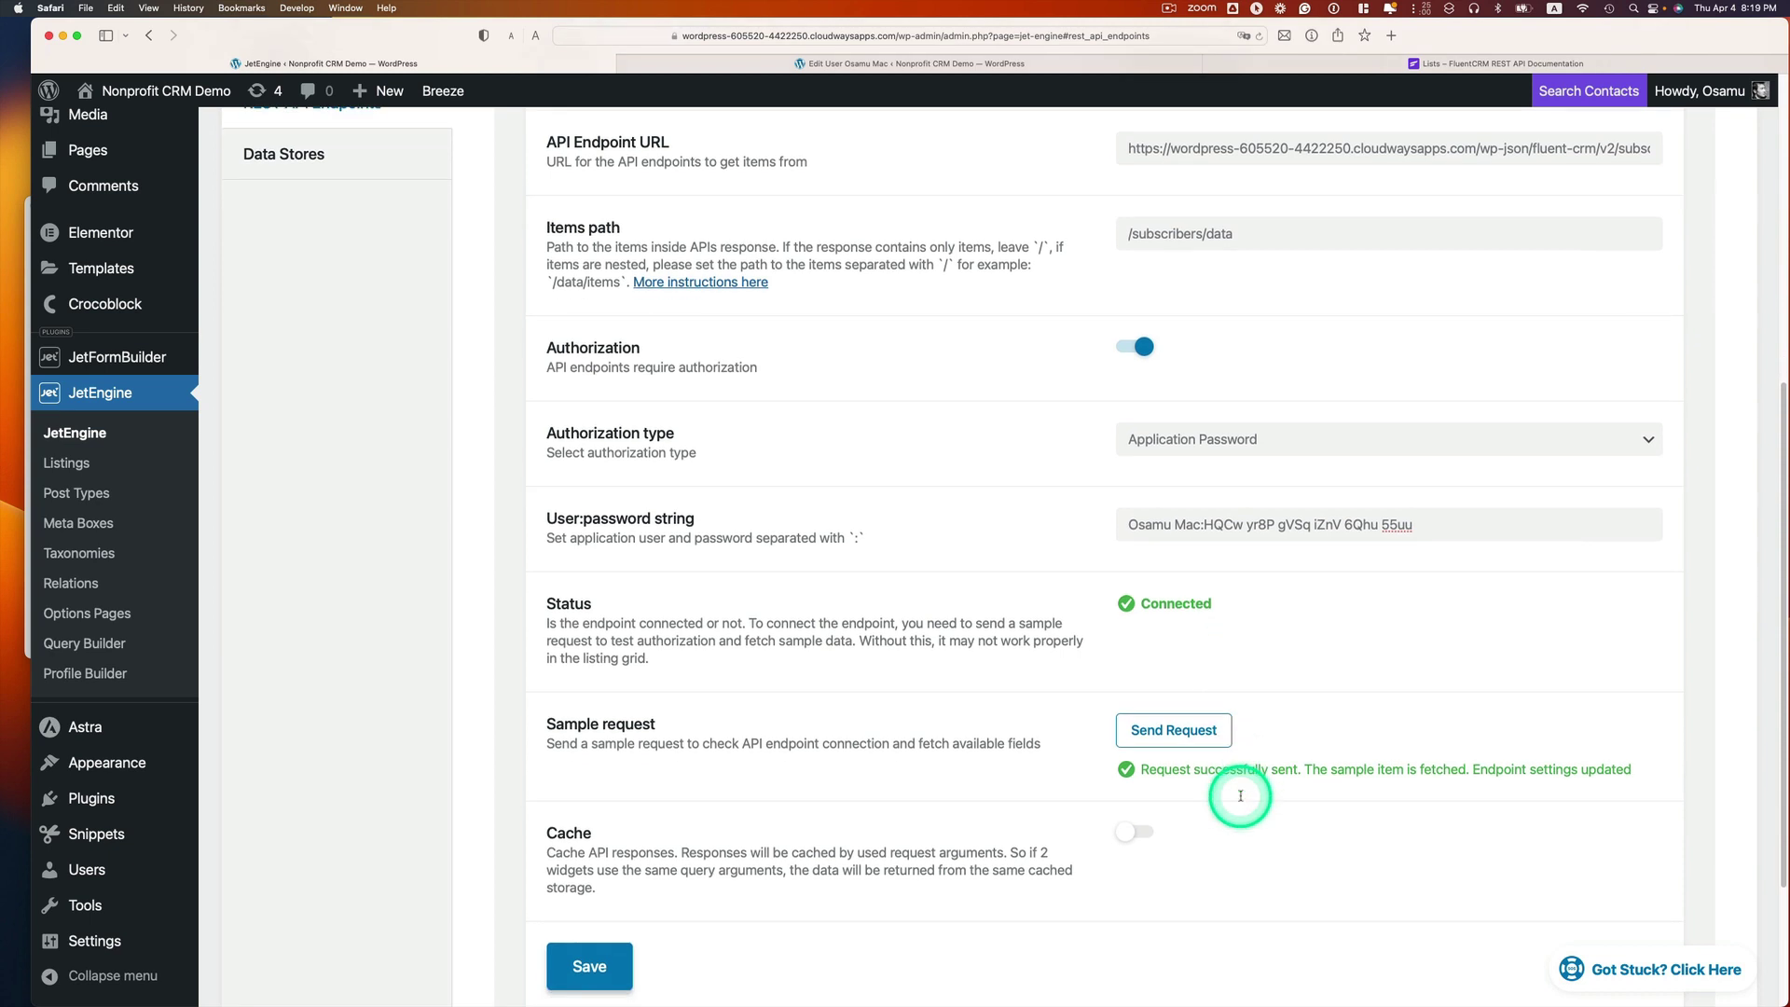
left_click(592, 962)
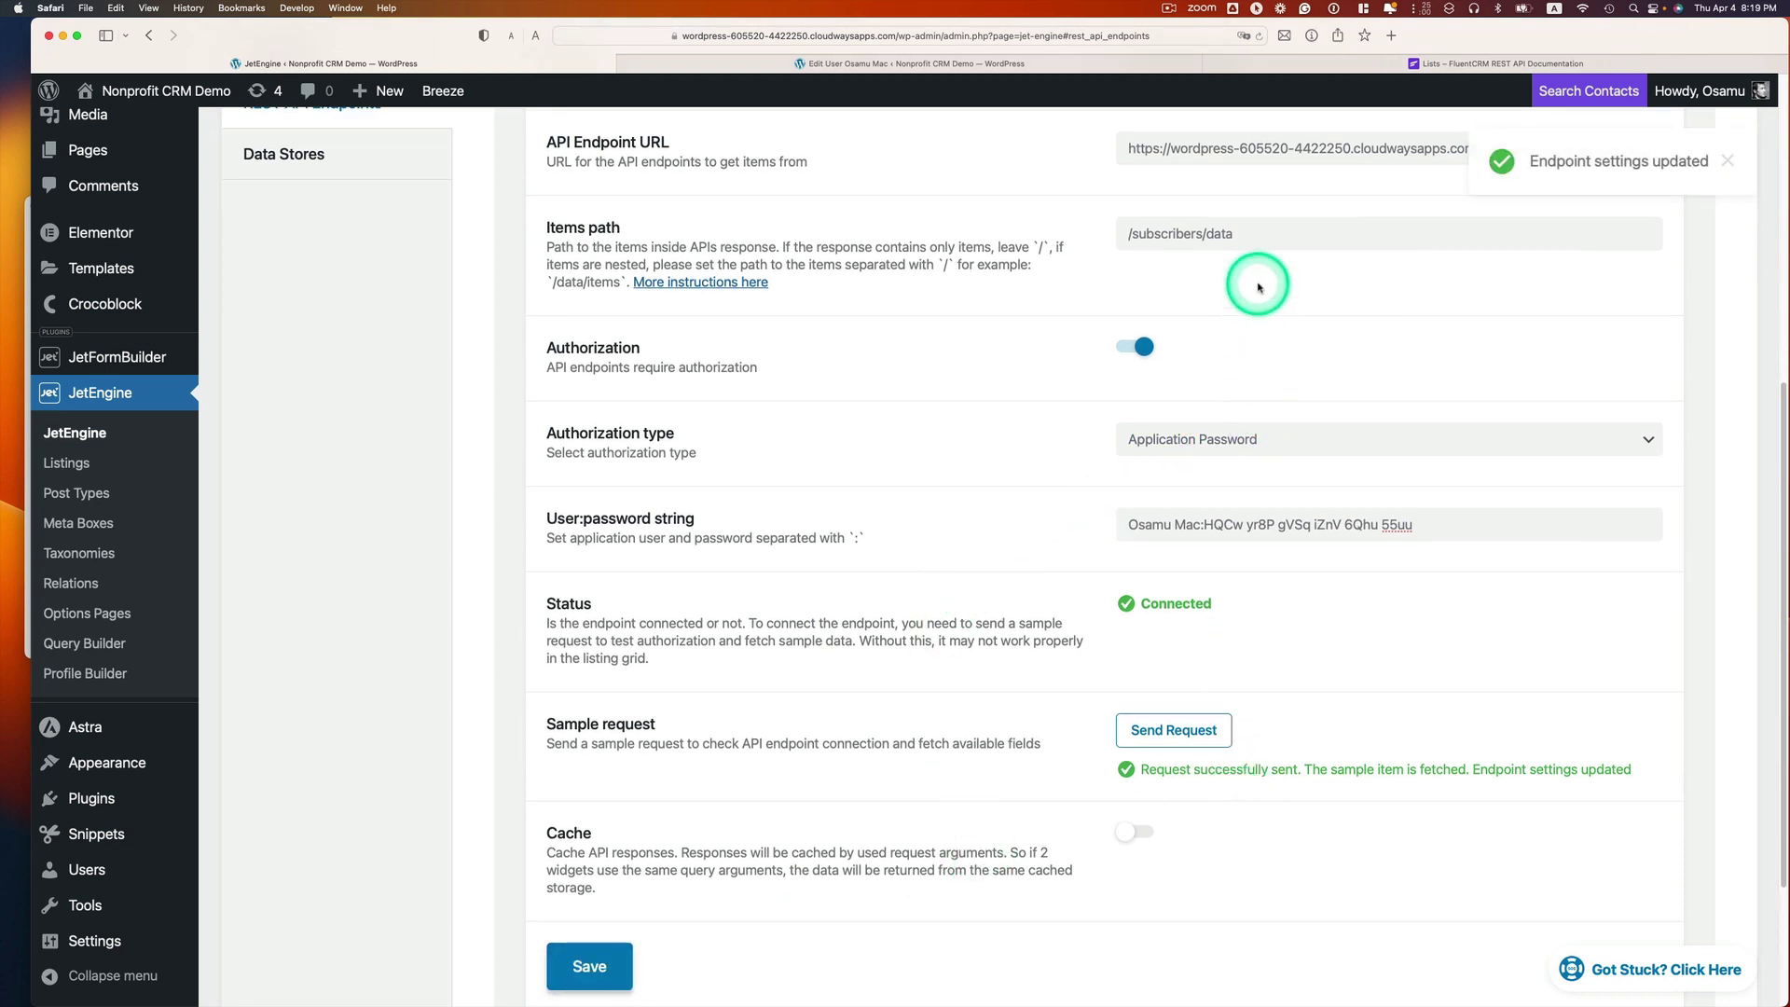
scroll(719, 909, "up", 4)
scroll(689, 786, "down", 2)
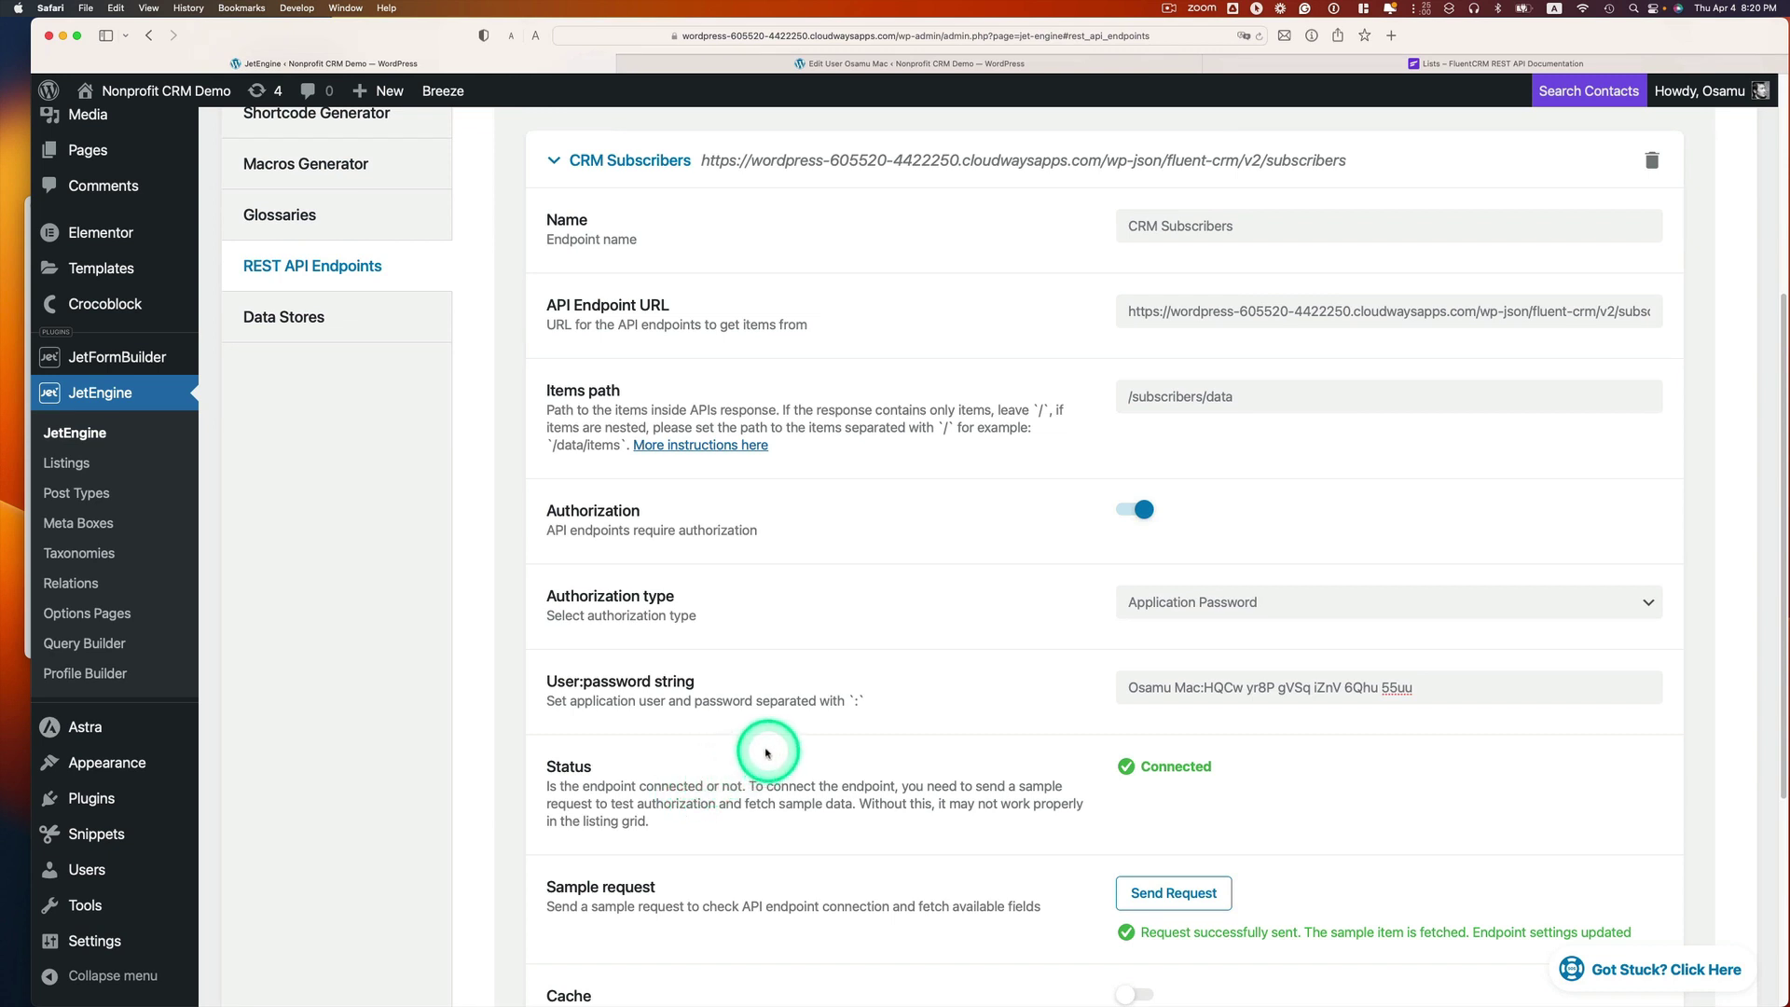
scroll(89, 751, "down", 1)
scroll(579, 679, "down", 2)
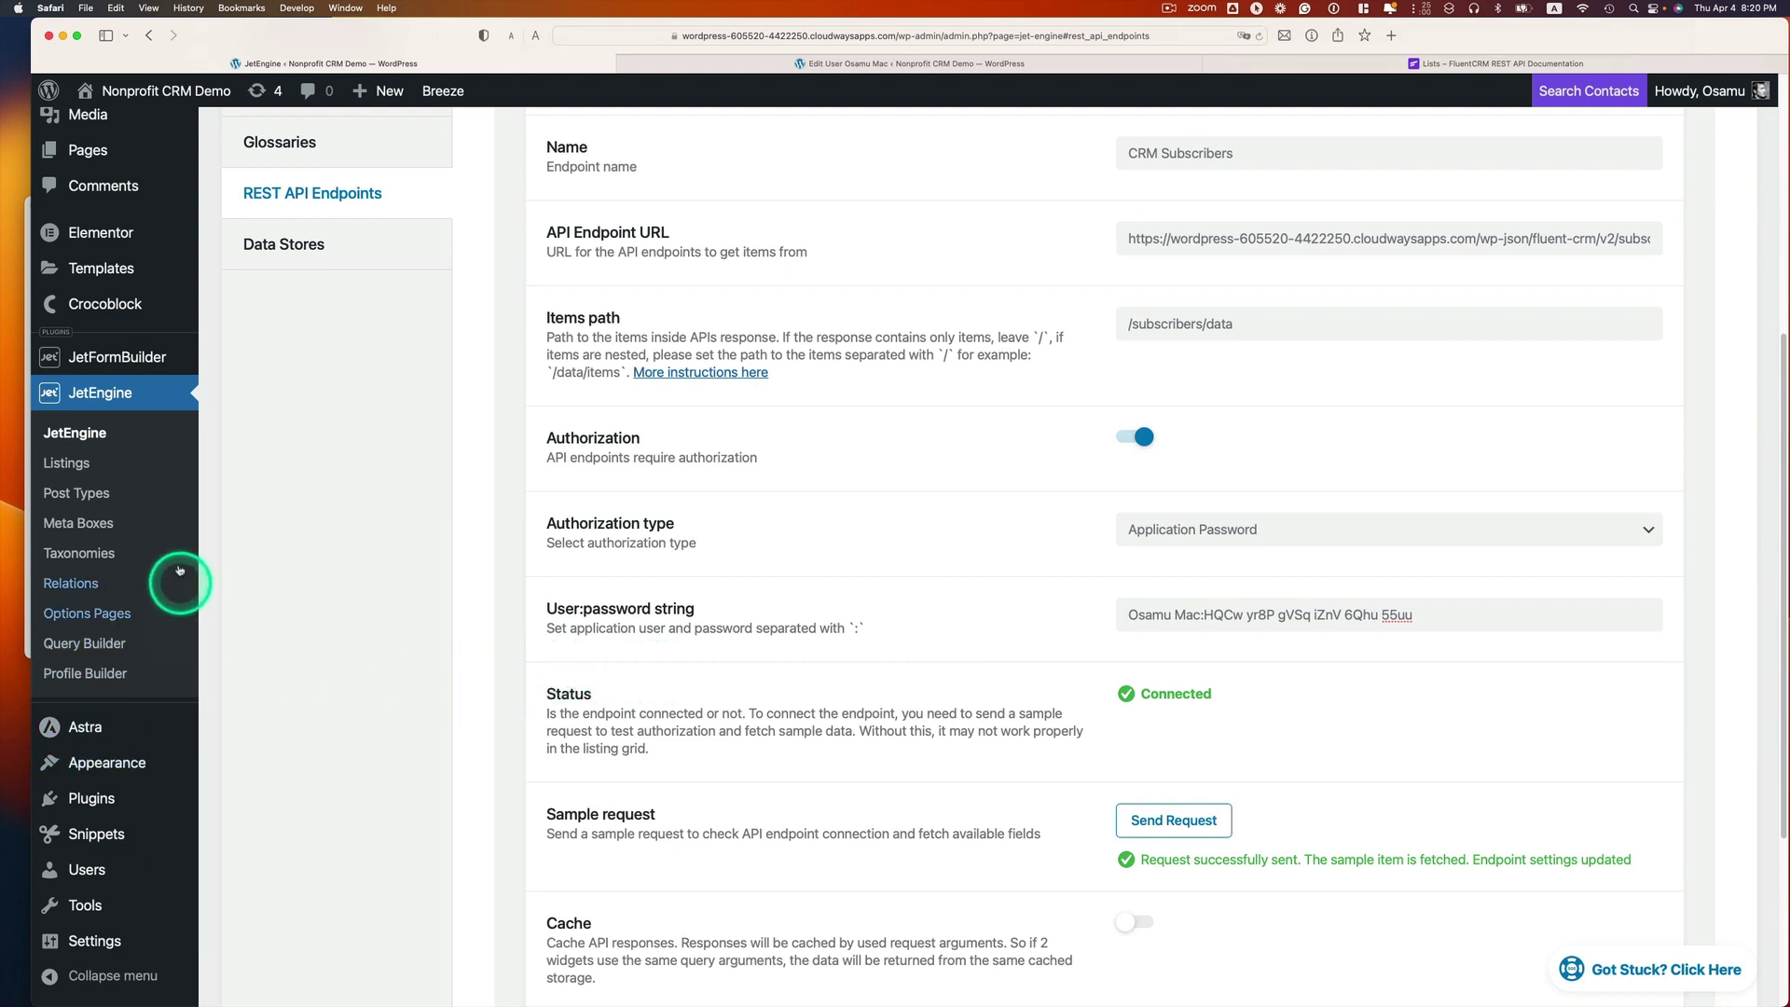
- Add query 'CRM subscribers via API' as a REST API Query using the CRM Subscribers endpoint
left_click(102, 646)
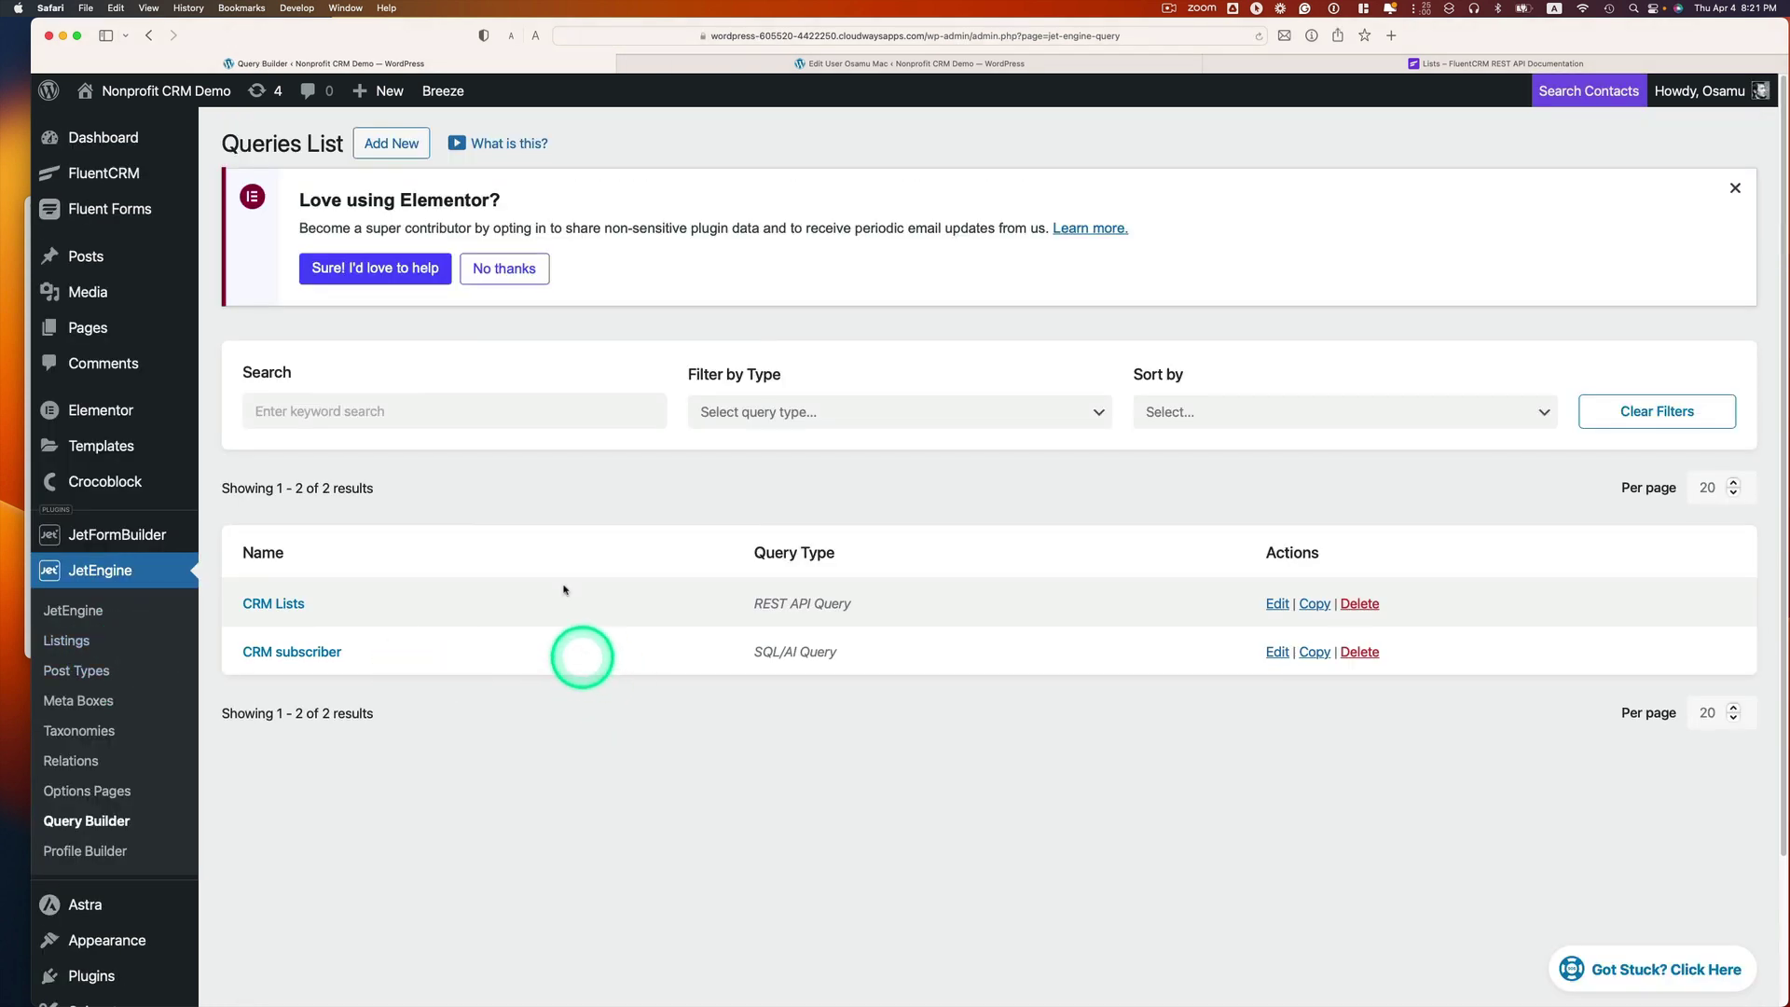
left_click(390, 146)
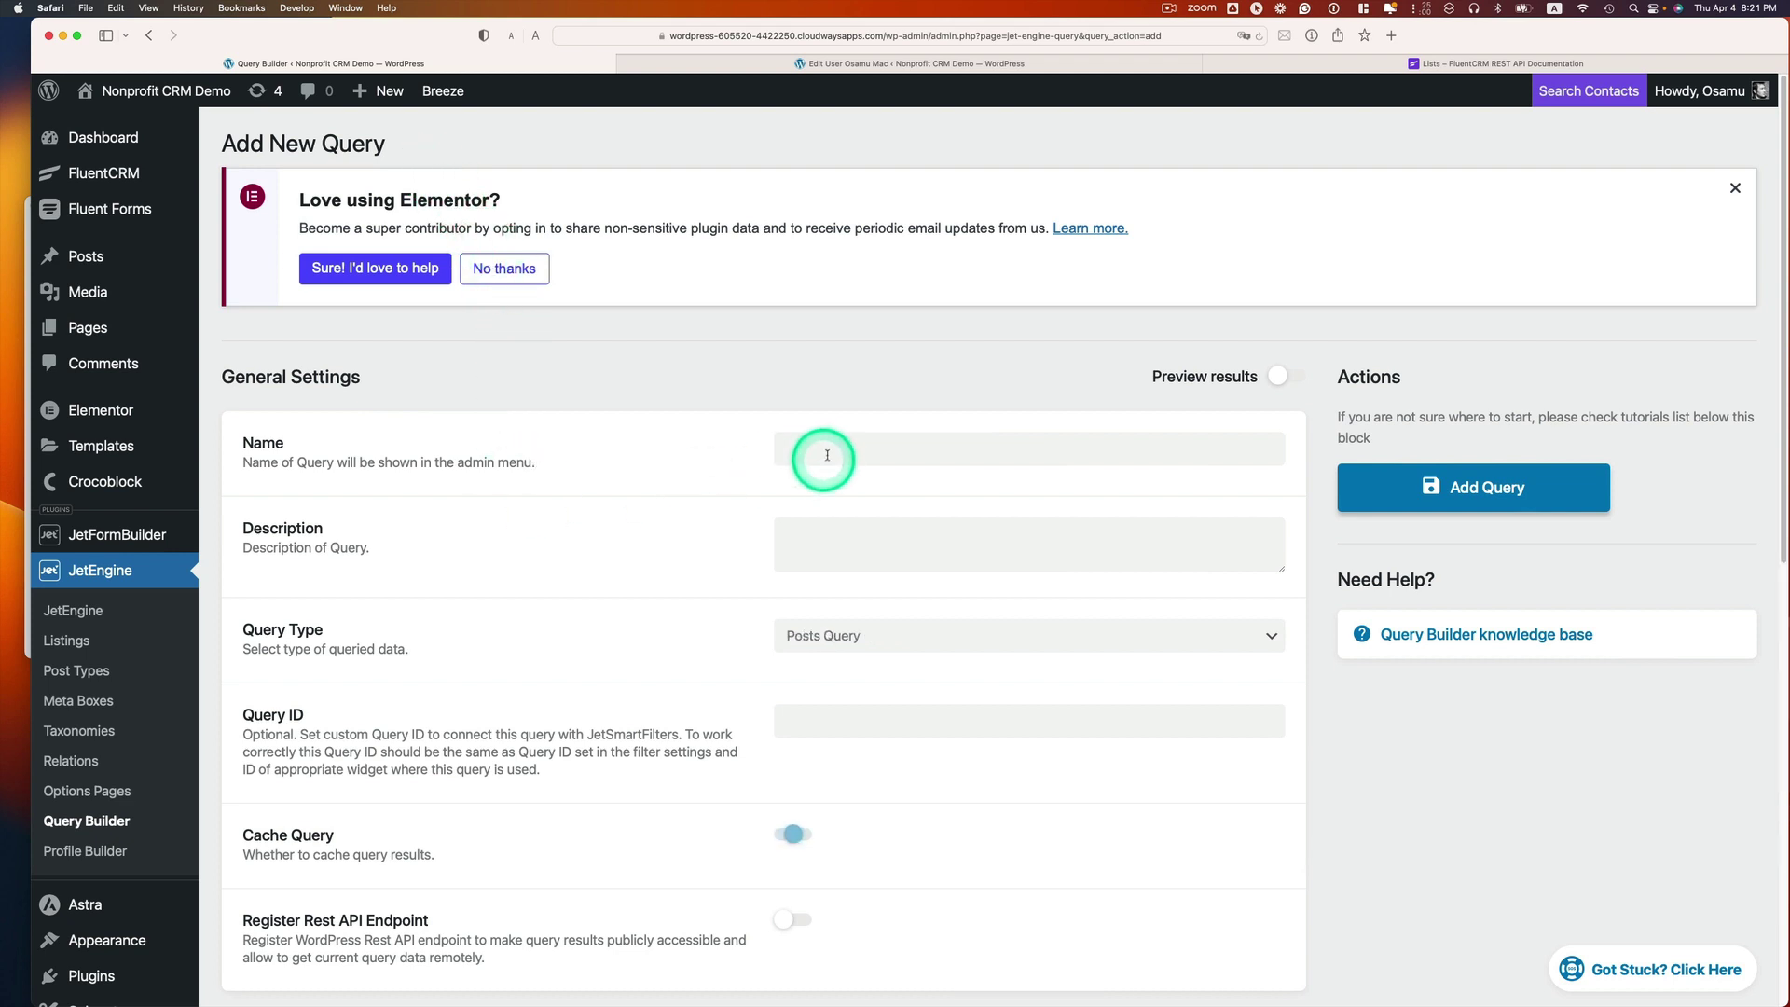
left_click(827, 454)
type("CRM subscribers via API")
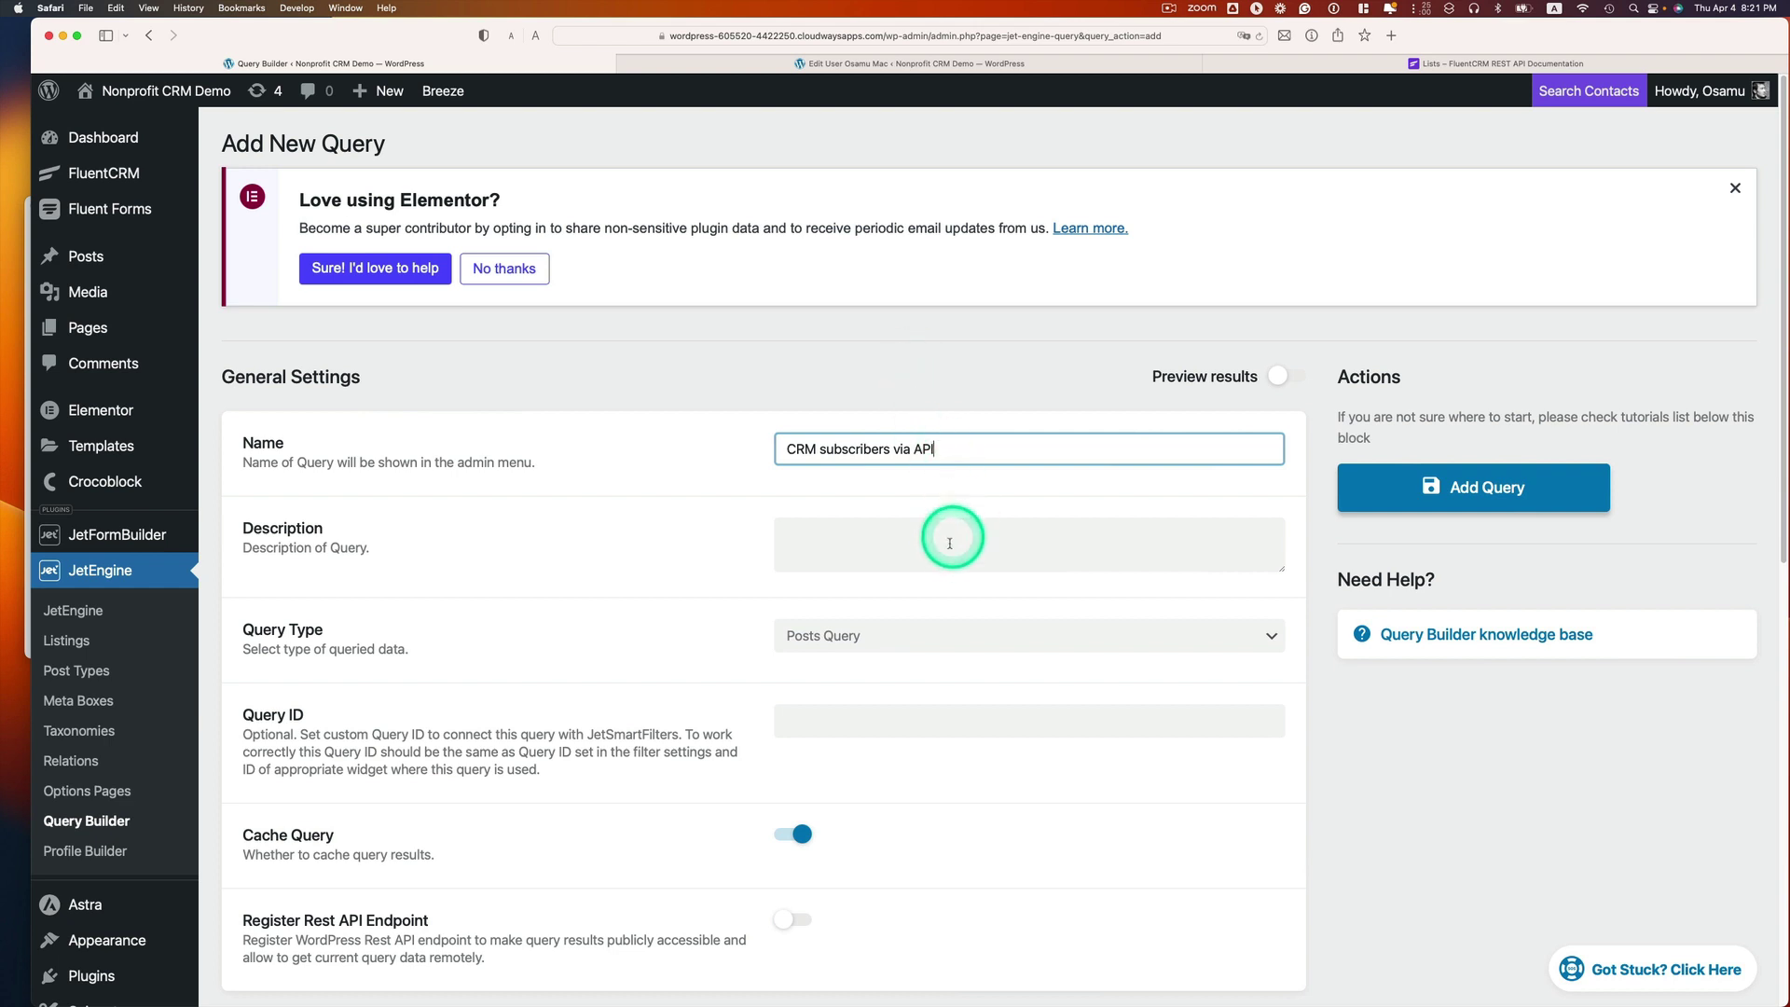
left_click(940, 544)
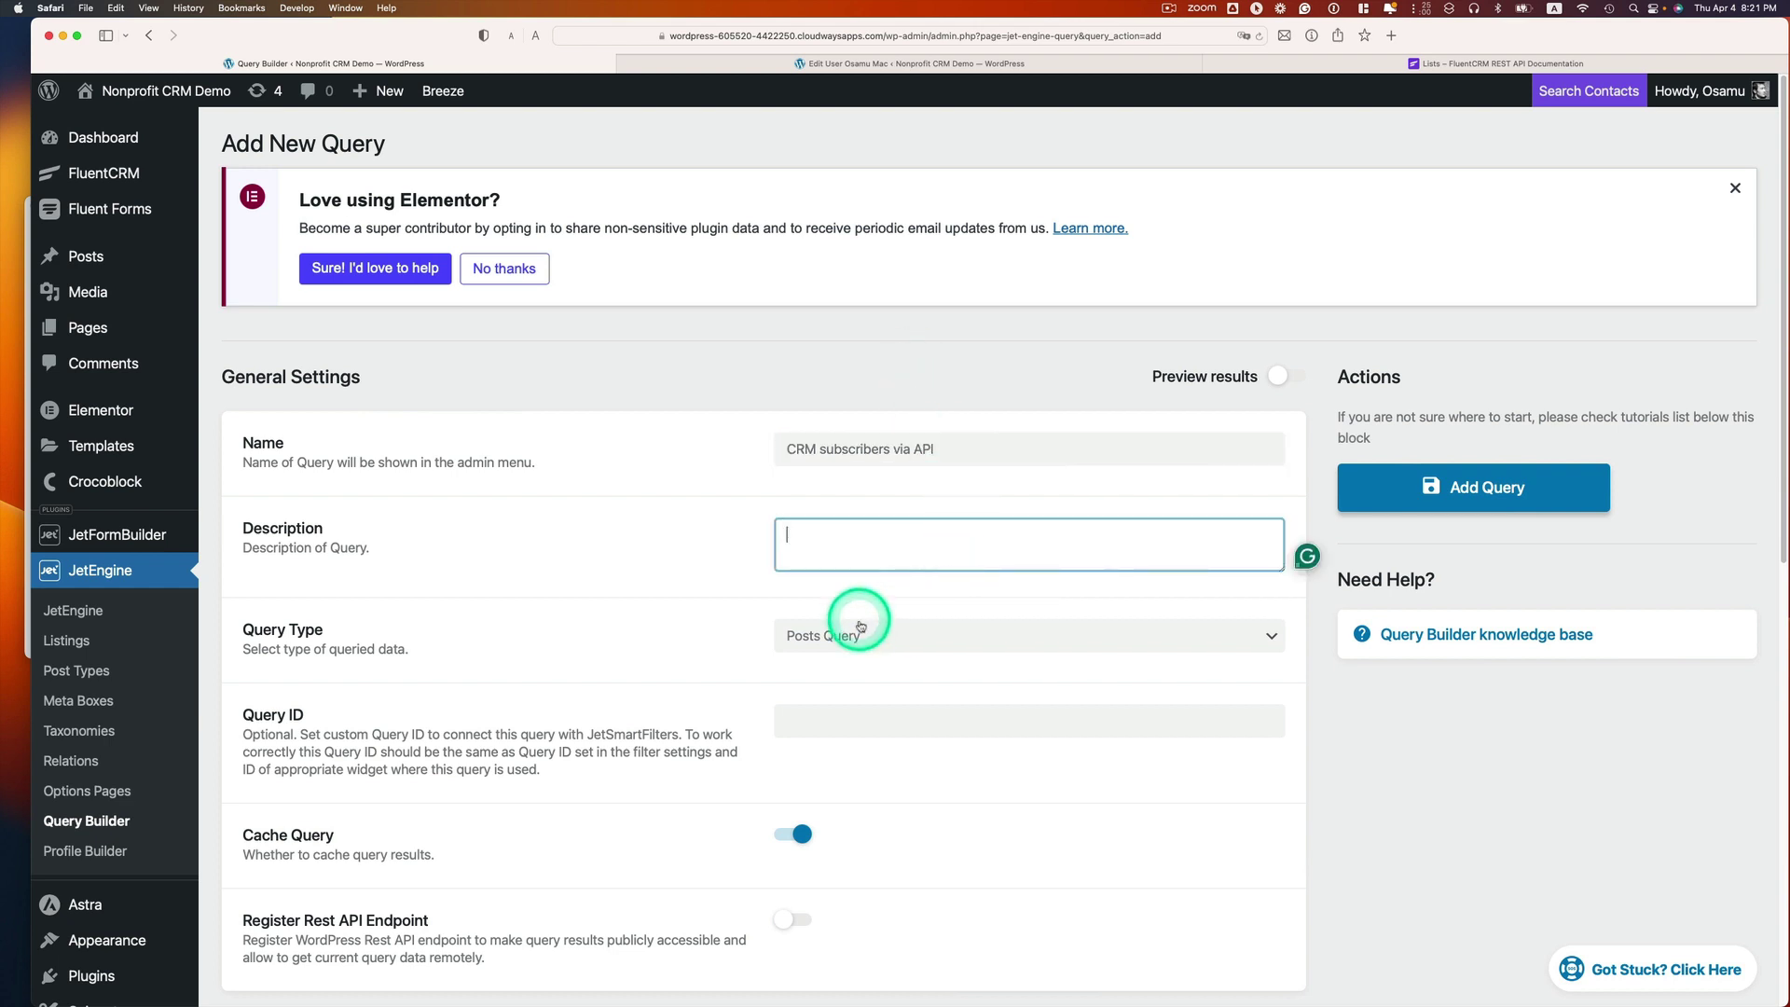
left_click(852, 635)
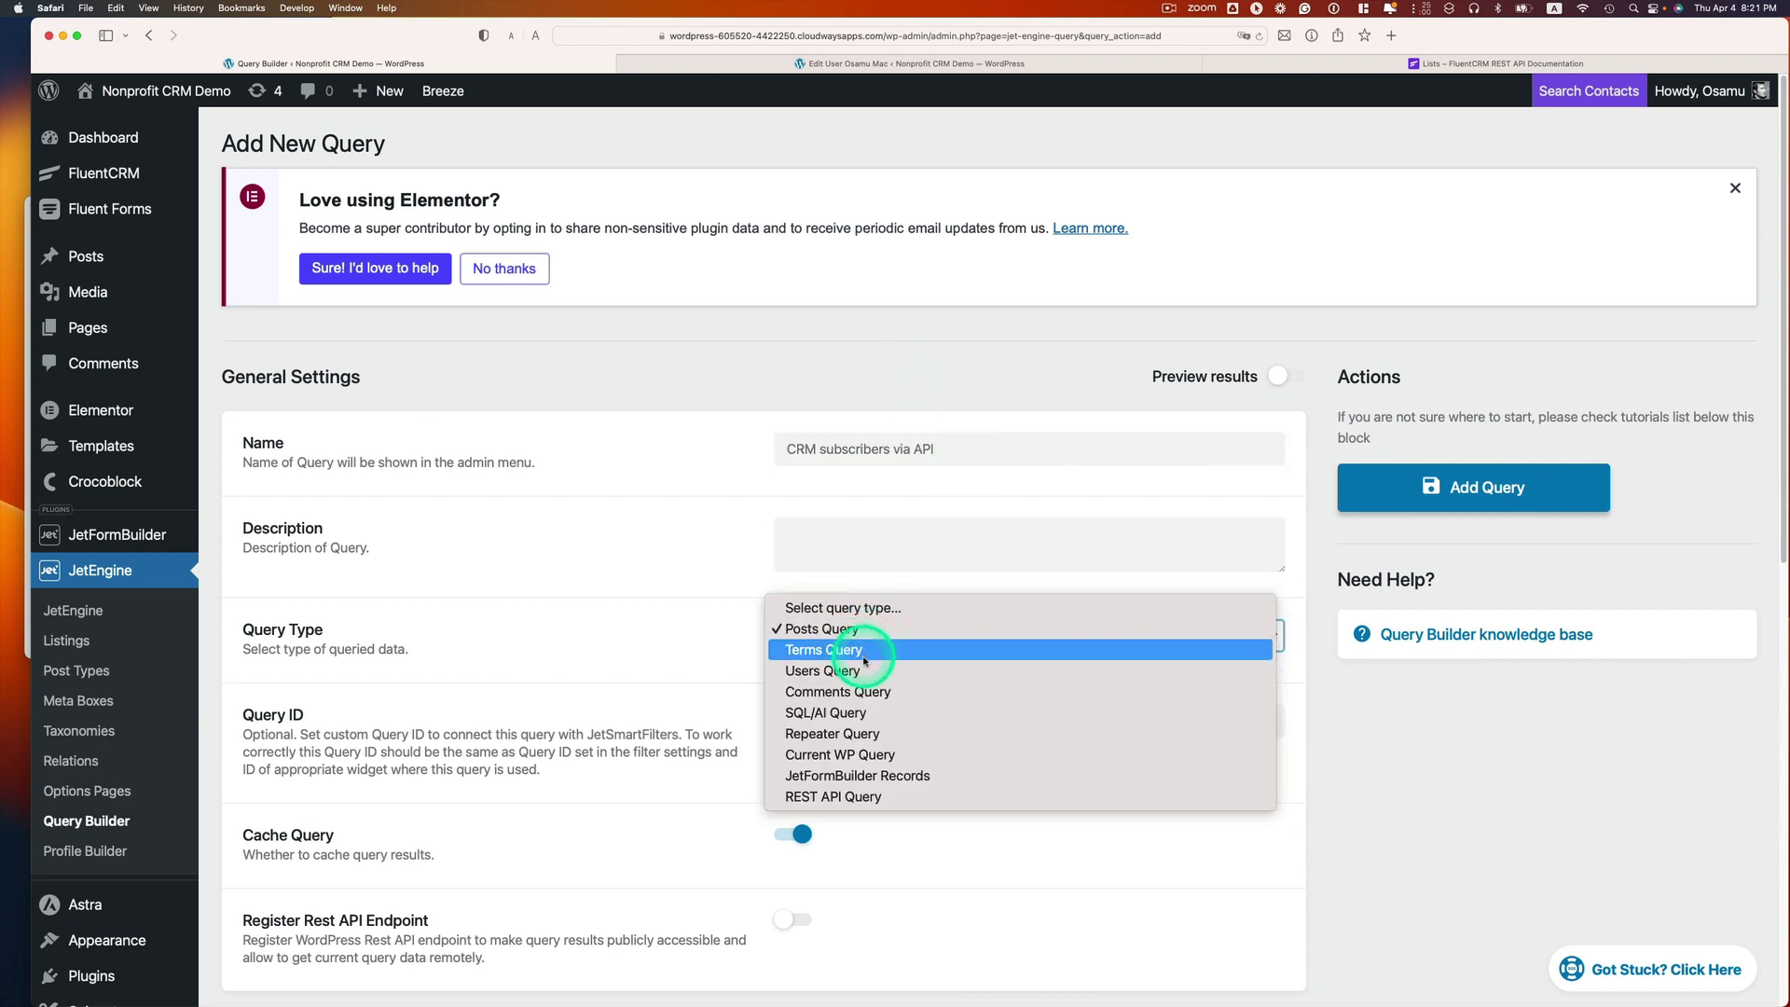
left_click(846, 800)
scroll(896, 756, "down", 3)
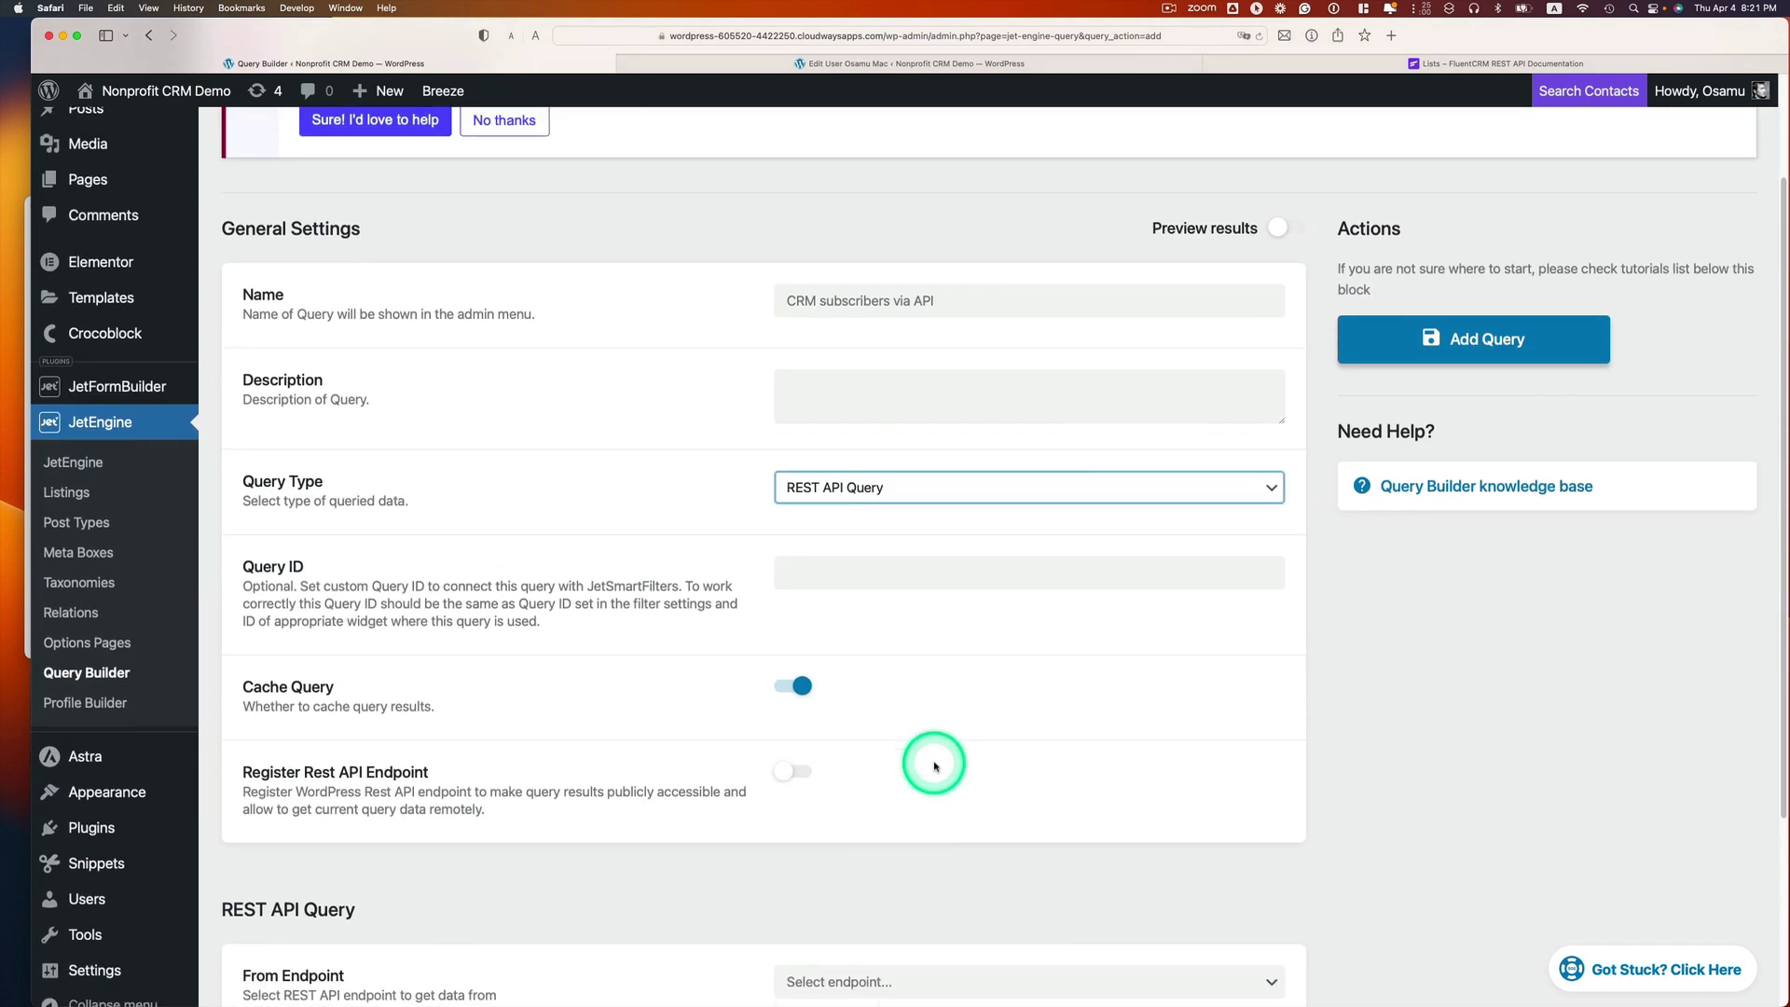
scroll(934, 765, "down", 5)
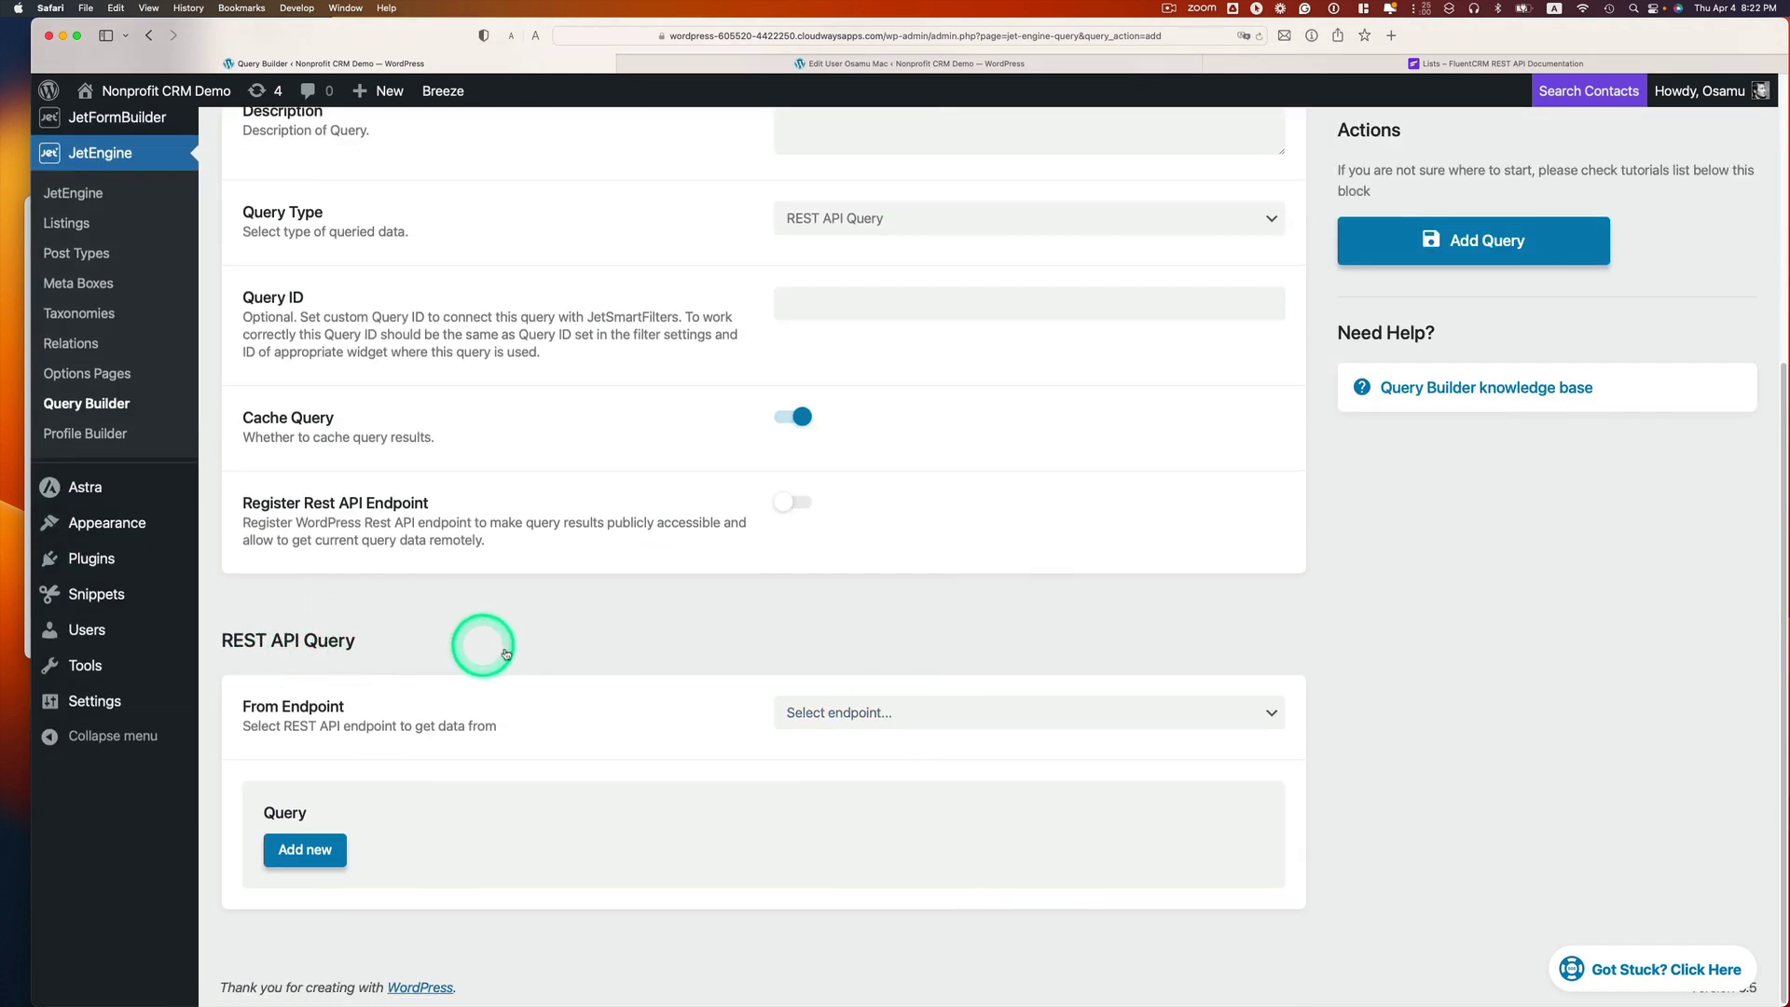
left_click(800, 711)
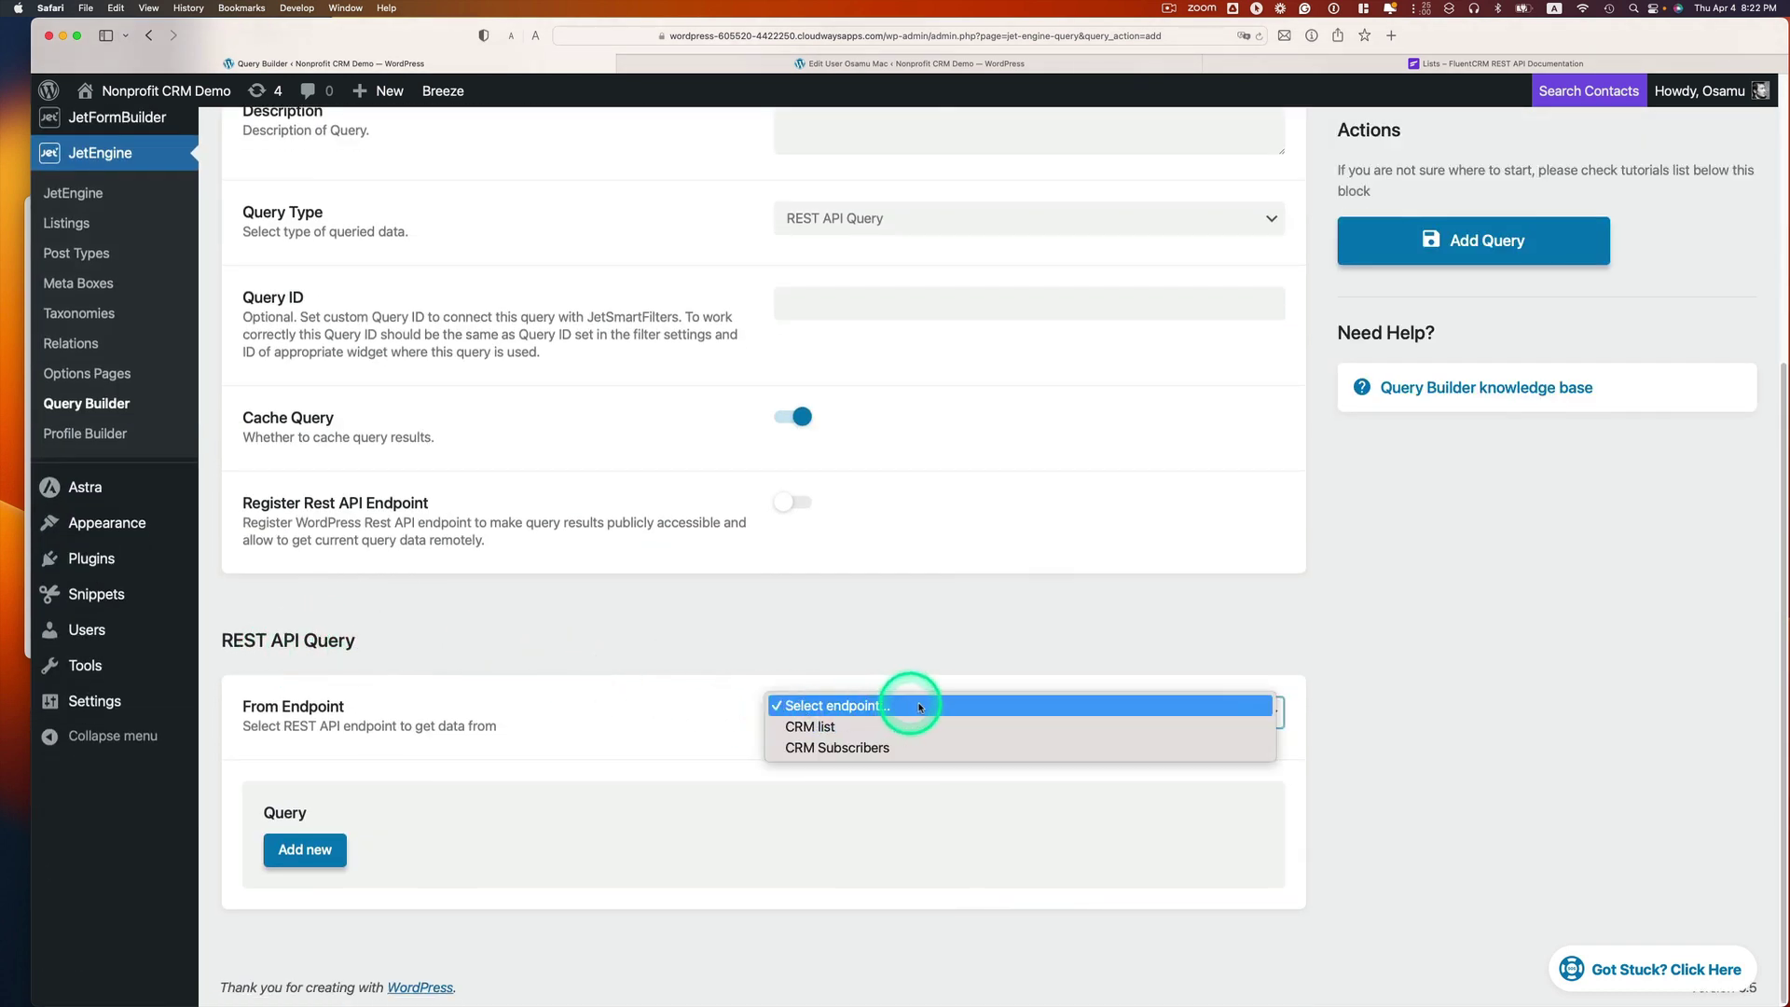
left_click(863, 751)
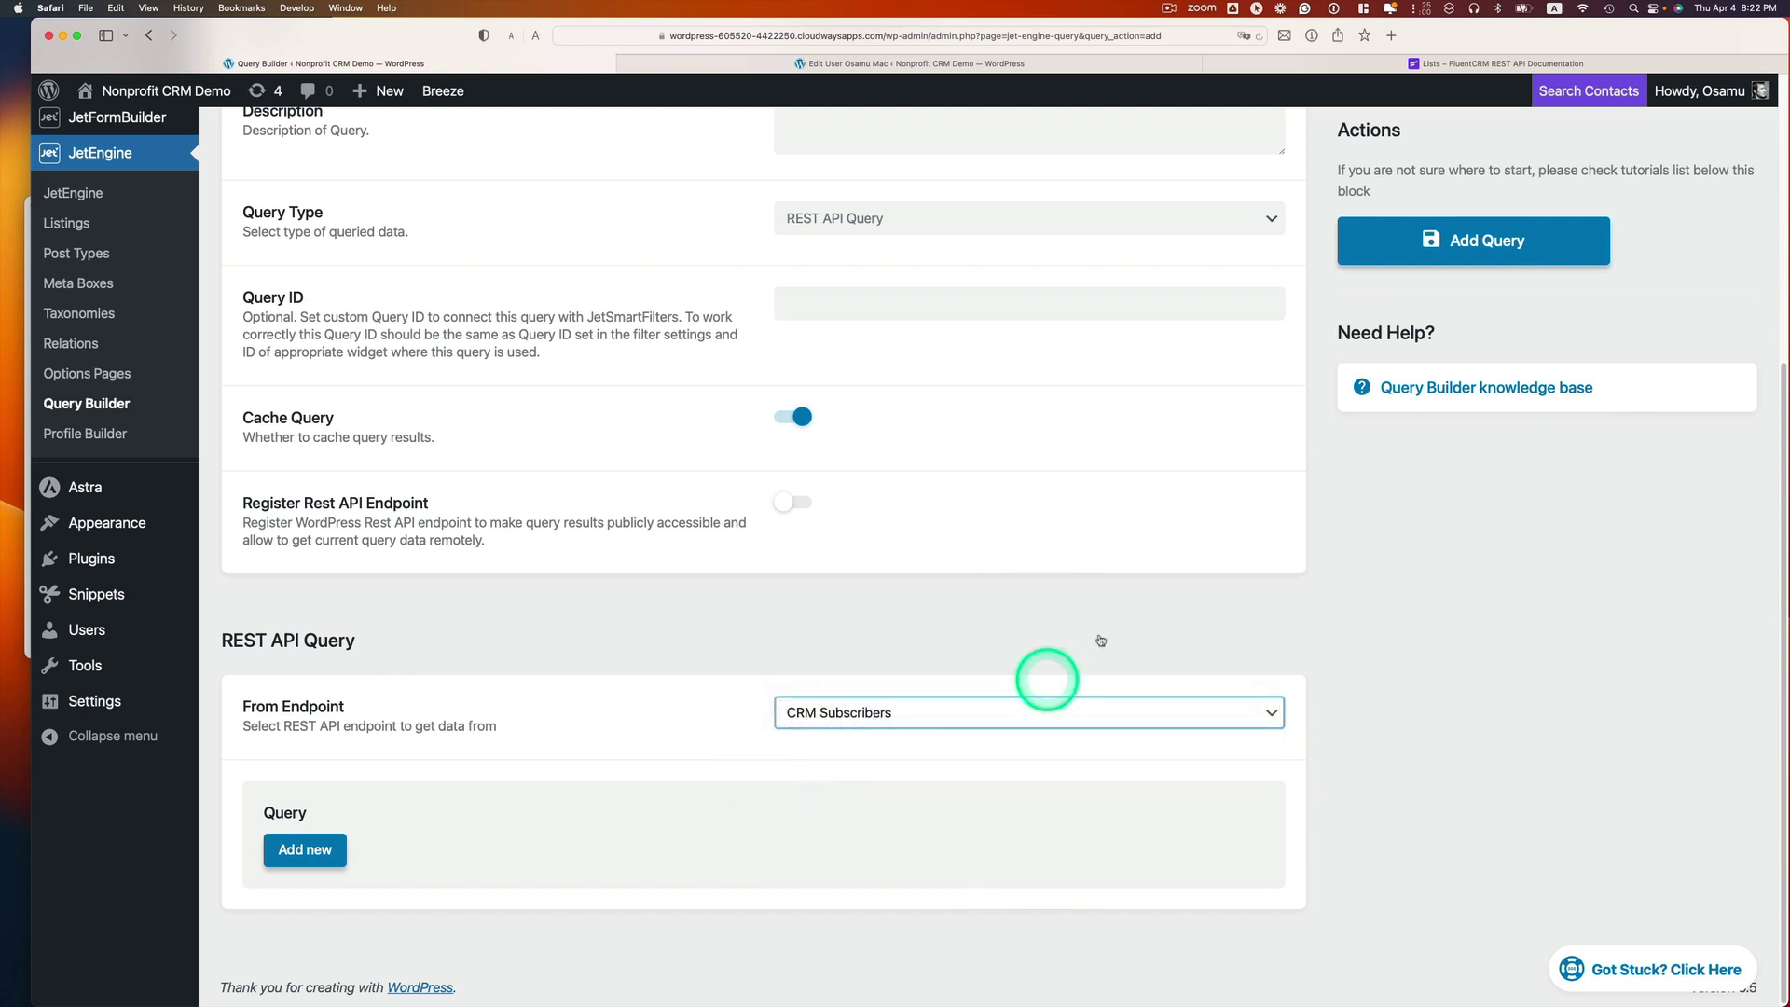
scroll(1119, 587, "up", 5)
- Enable results preview, save the query, and open the FluentCRM dashboard in a new tab
left_click(1289, 280)
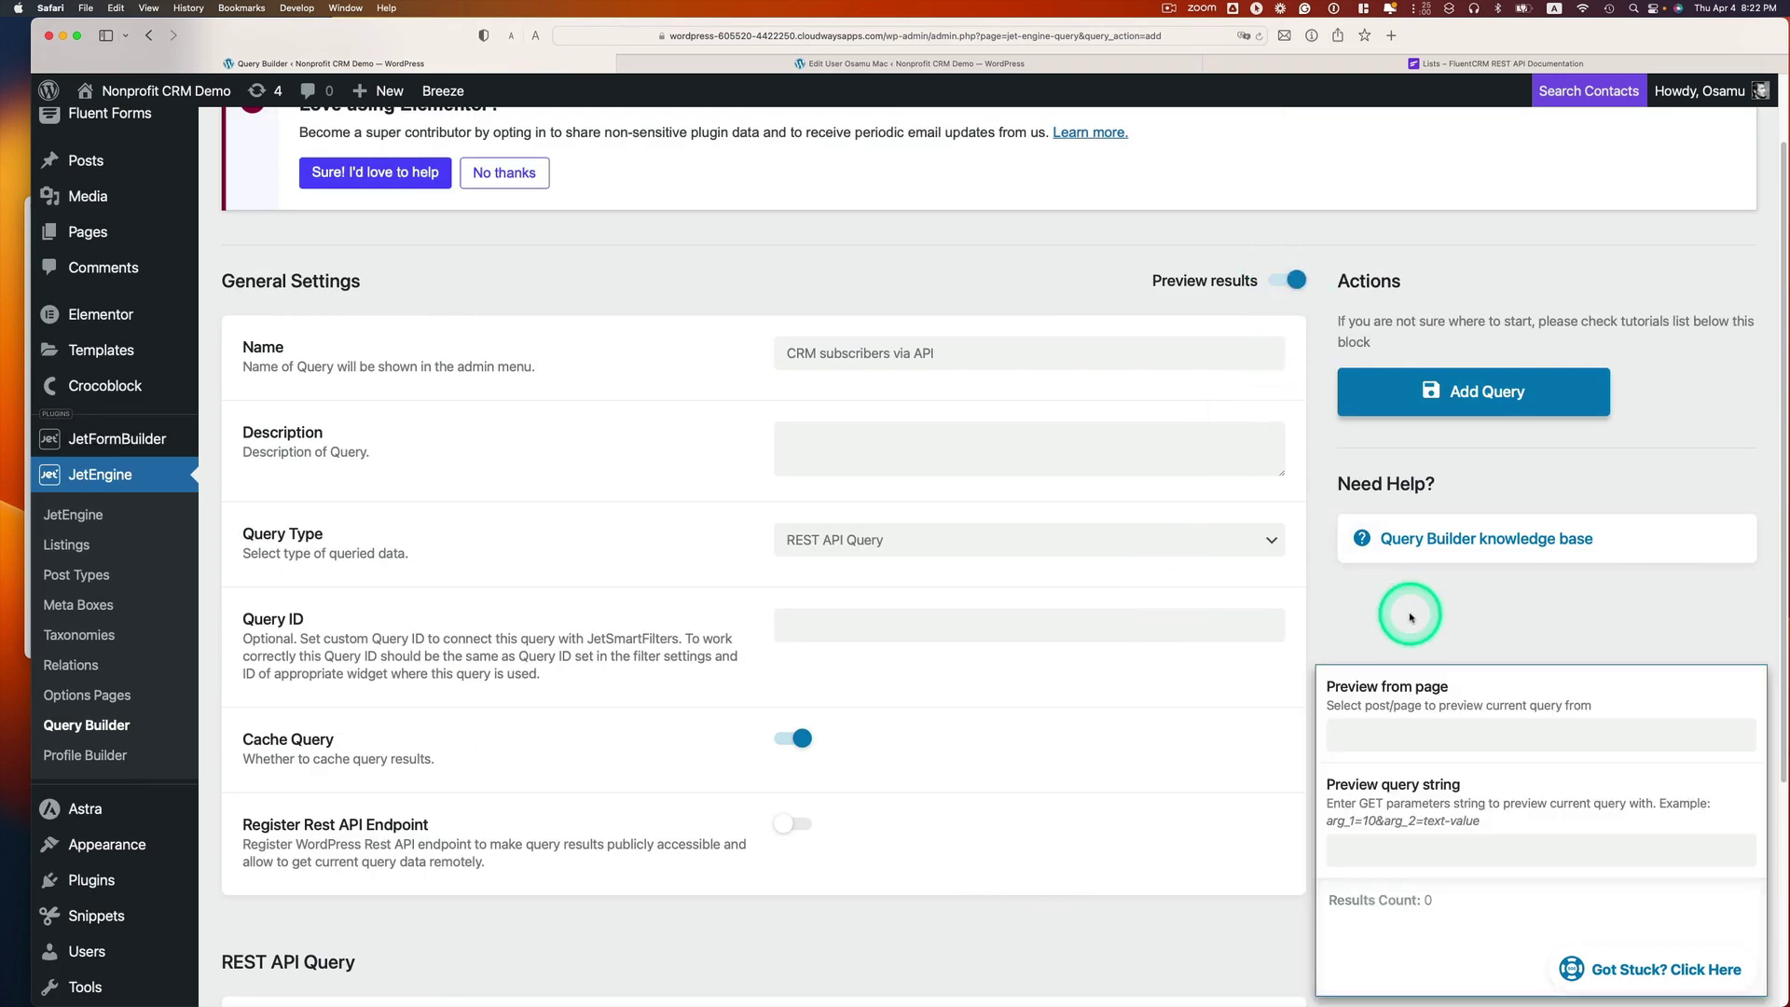
scroll(1407, 610, "down", 1)
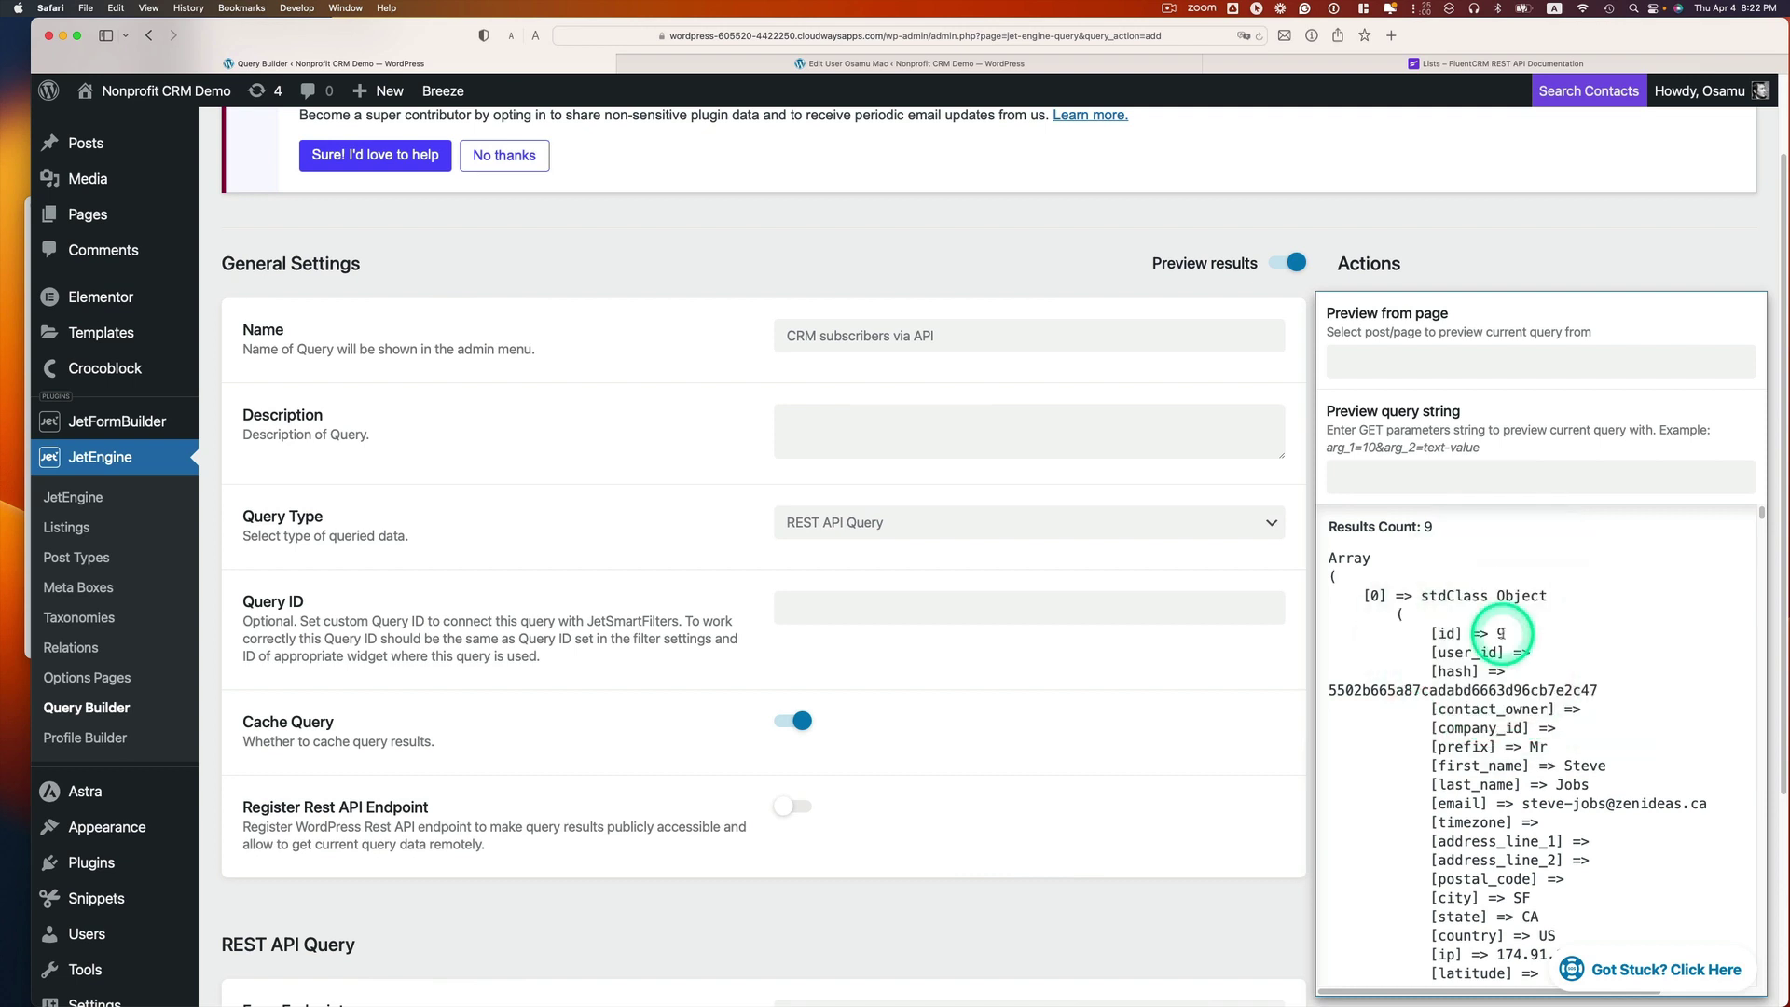
scroll(1508, 643, "down", 1)
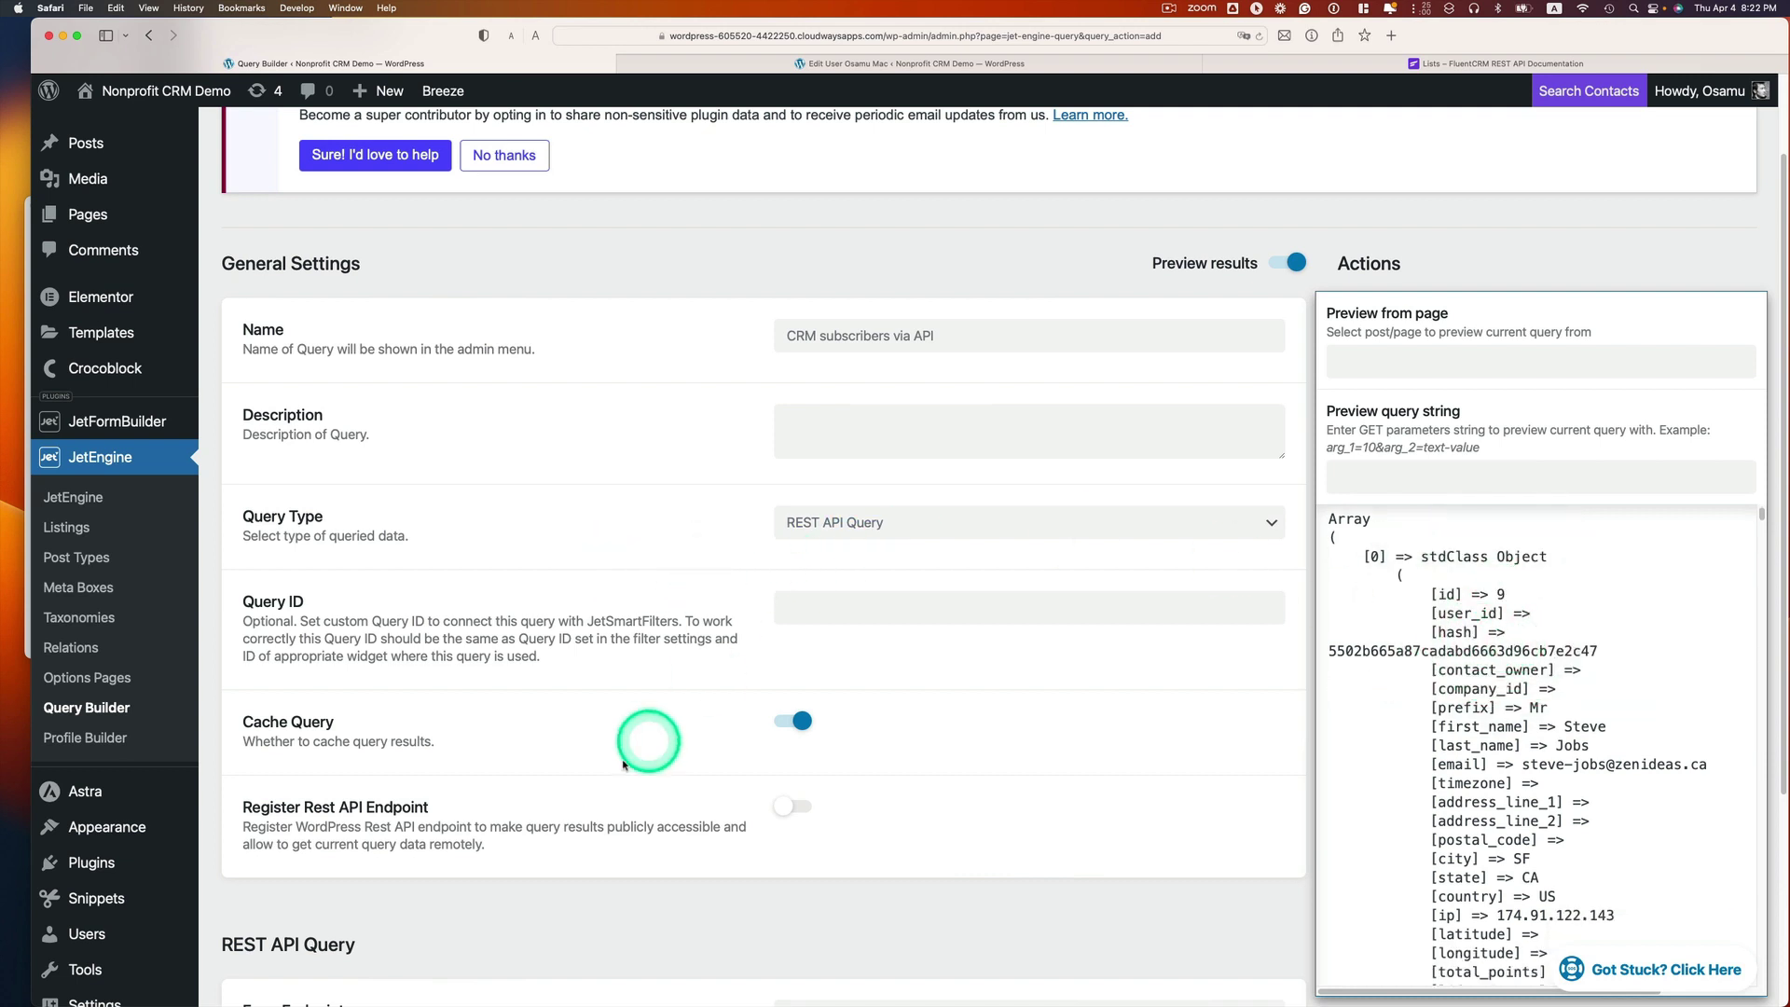
scroll(652, 742, "down", 5)
left_click(1475, 245)
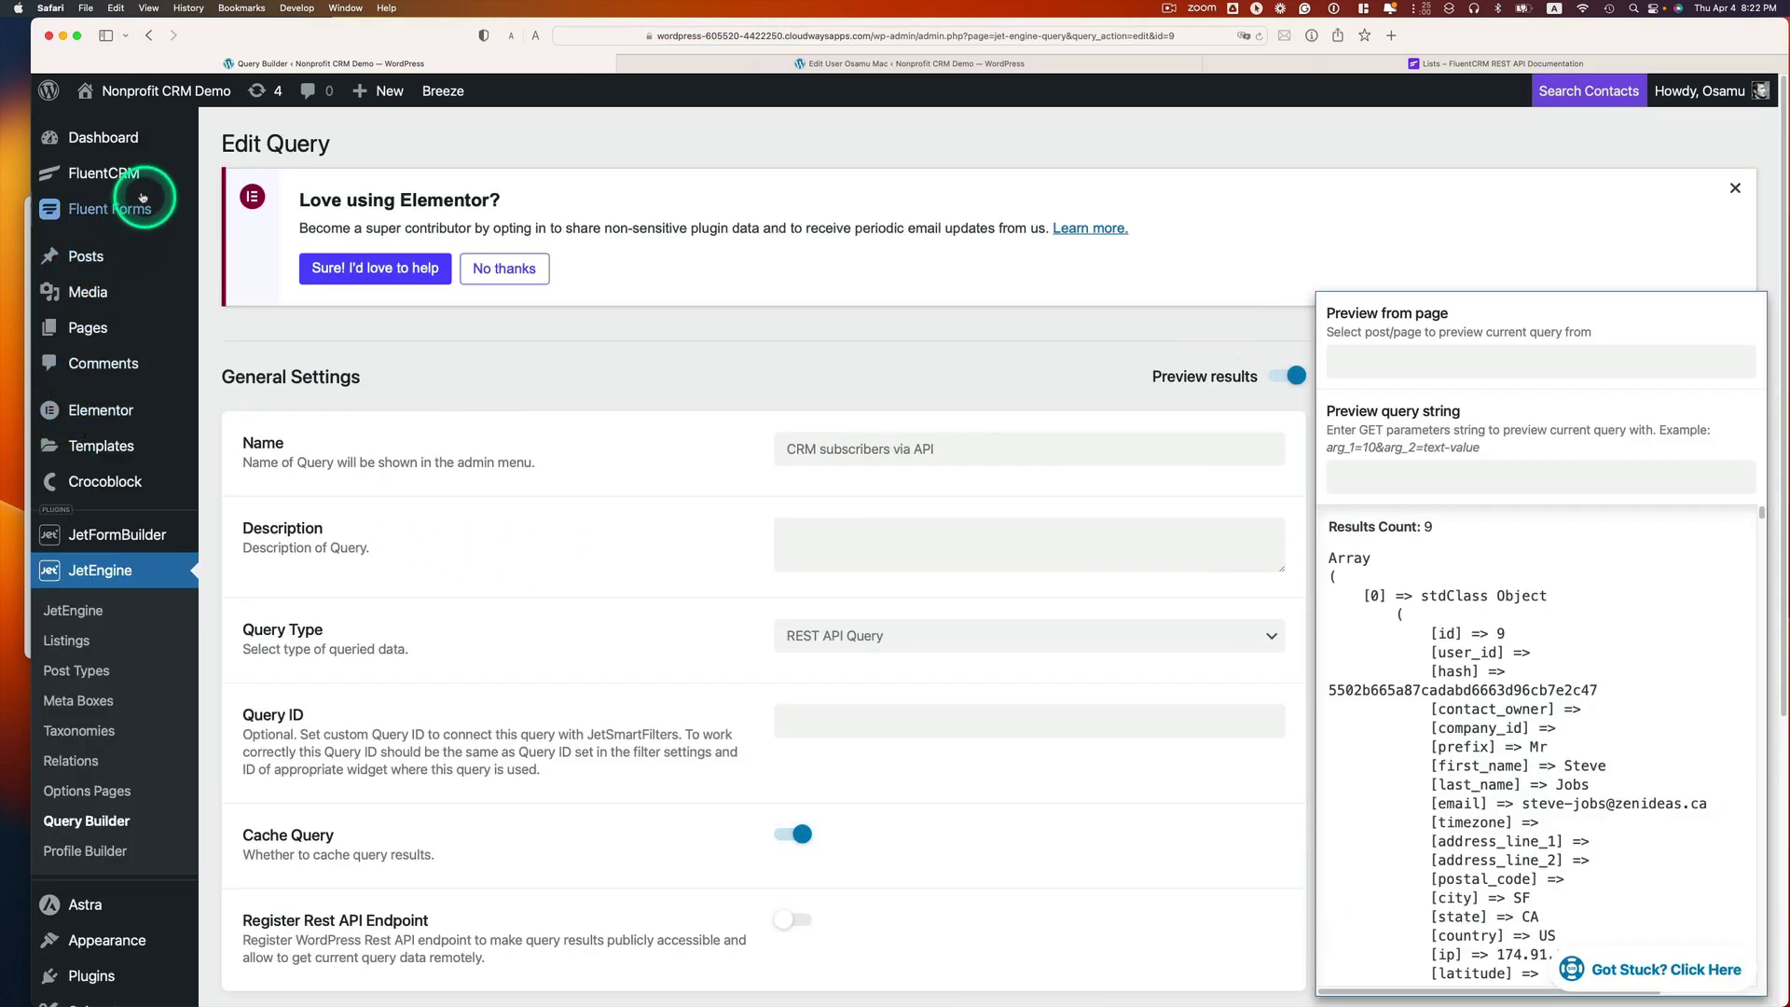
right_click(253, 178)
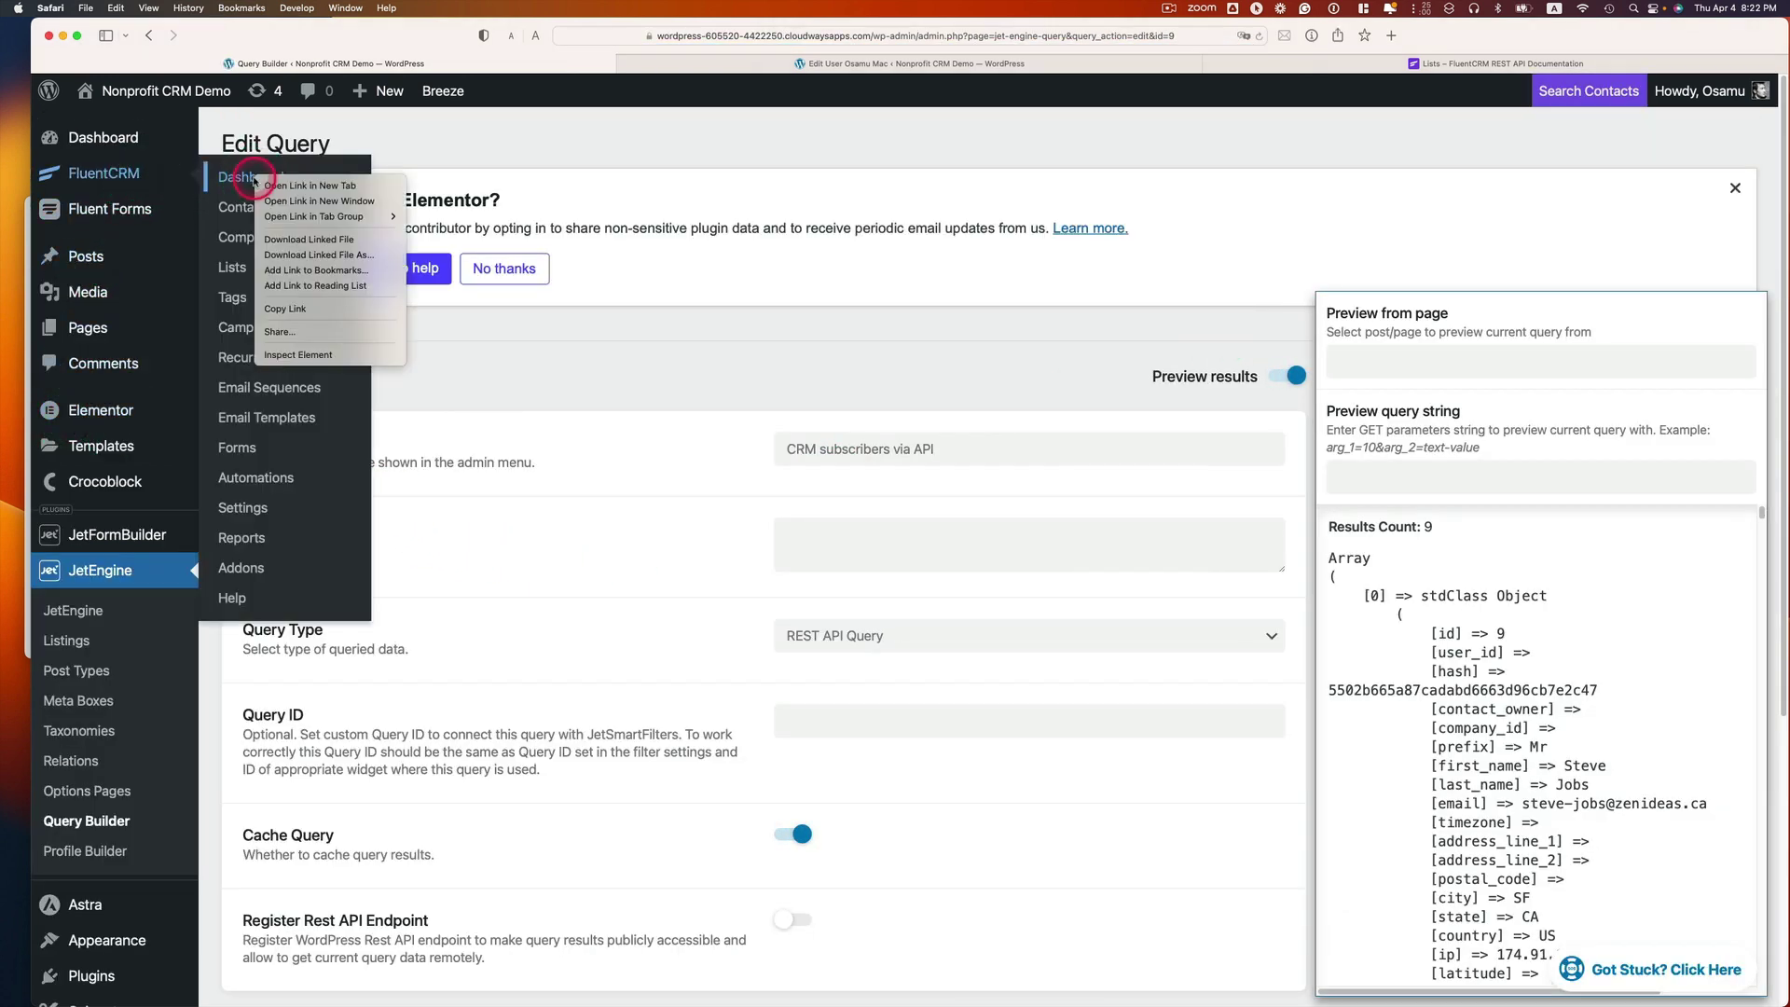
left_click(267, 185)
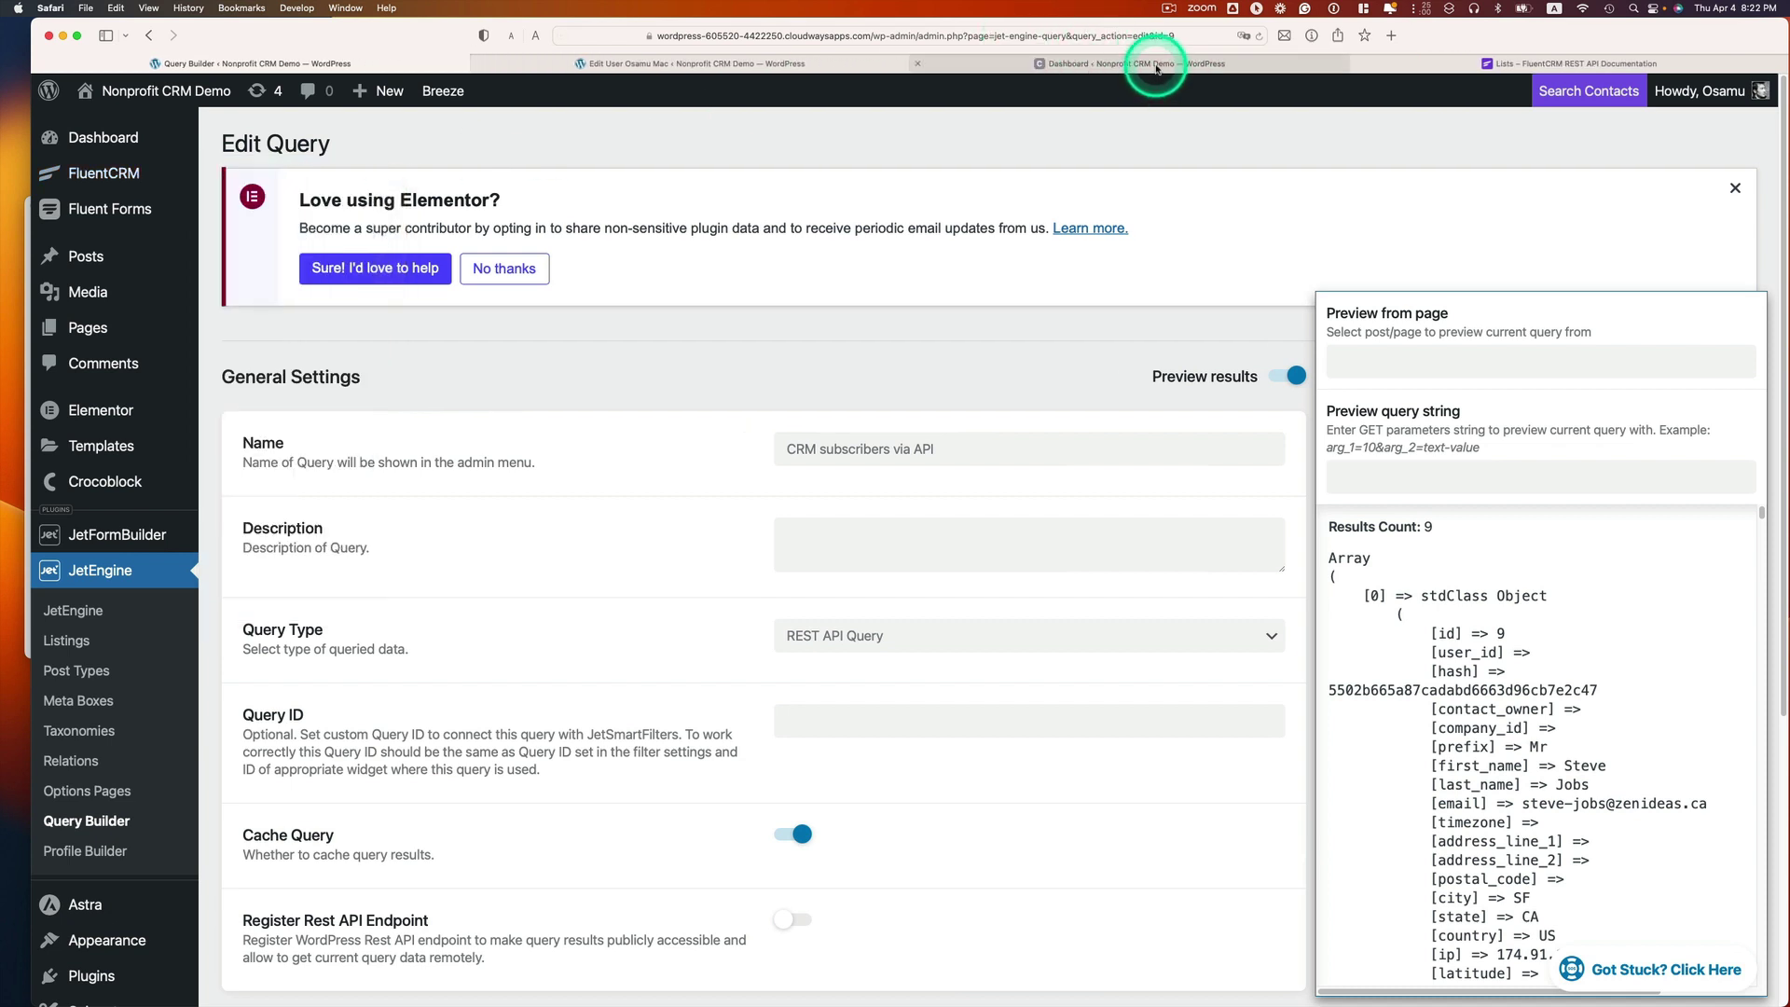
left_click(1156, 66)
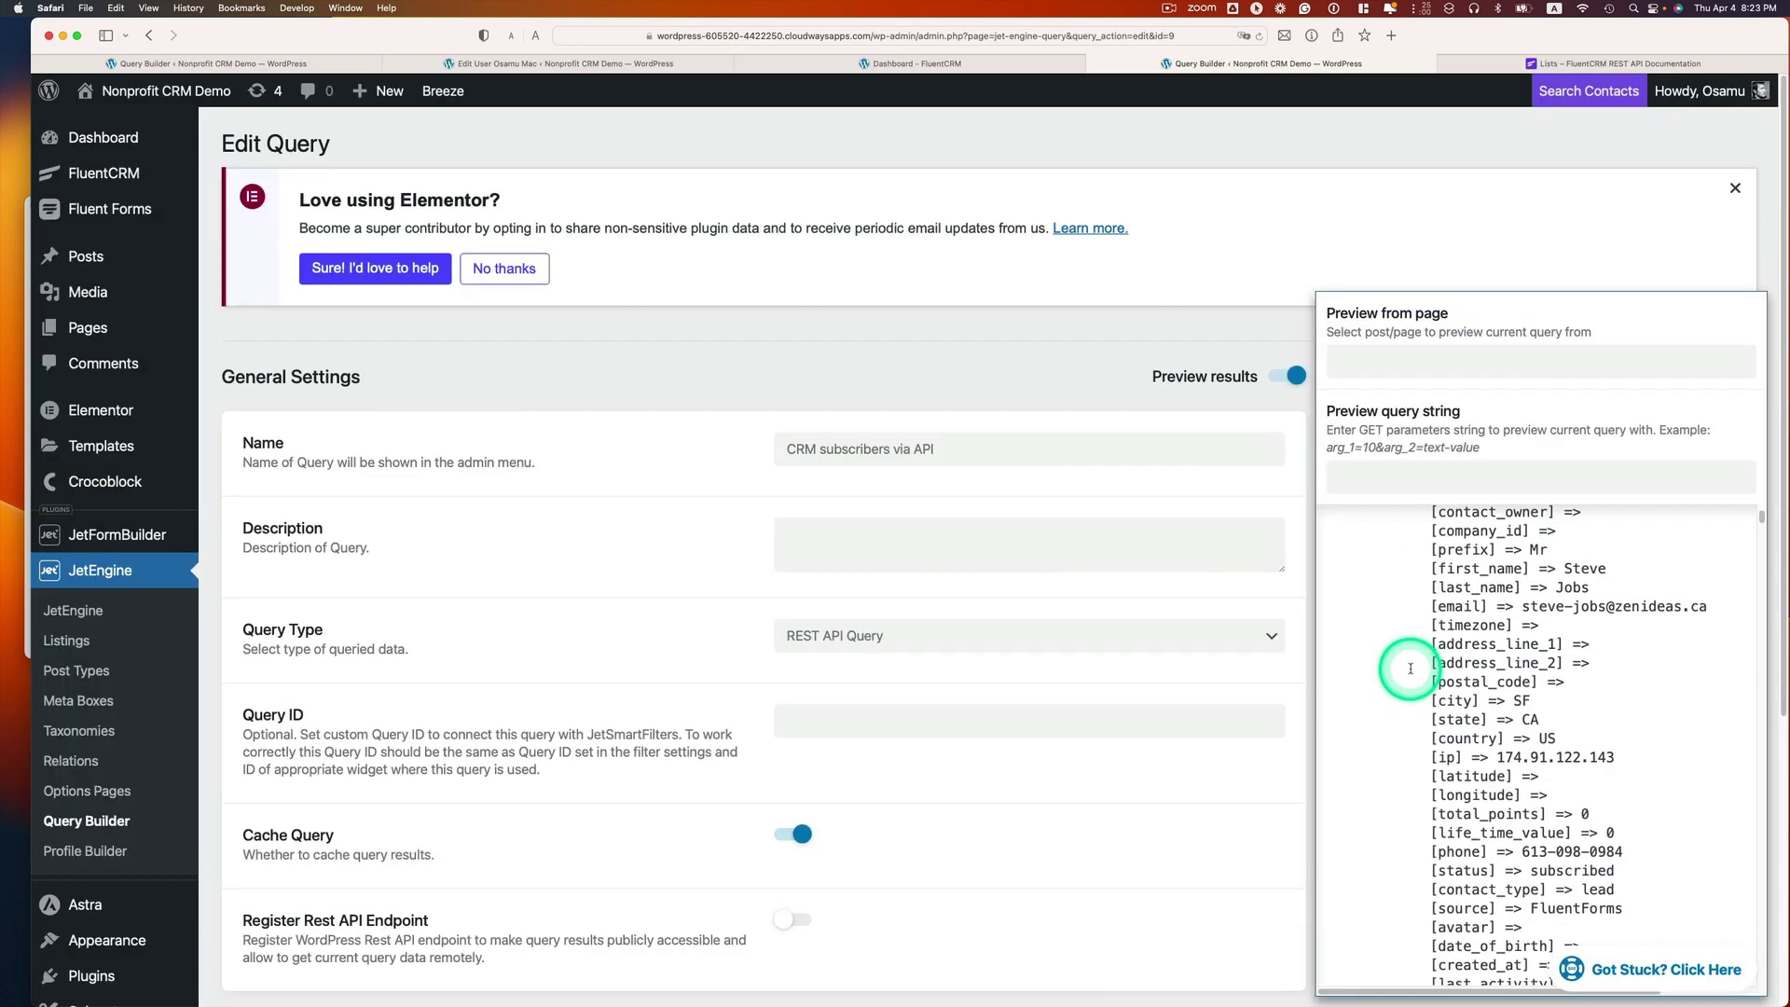
scroll(1410, 672, "down", 1)
scroll(1409, 672, "down", 2)
scroll(1410, 672, "down", 1)
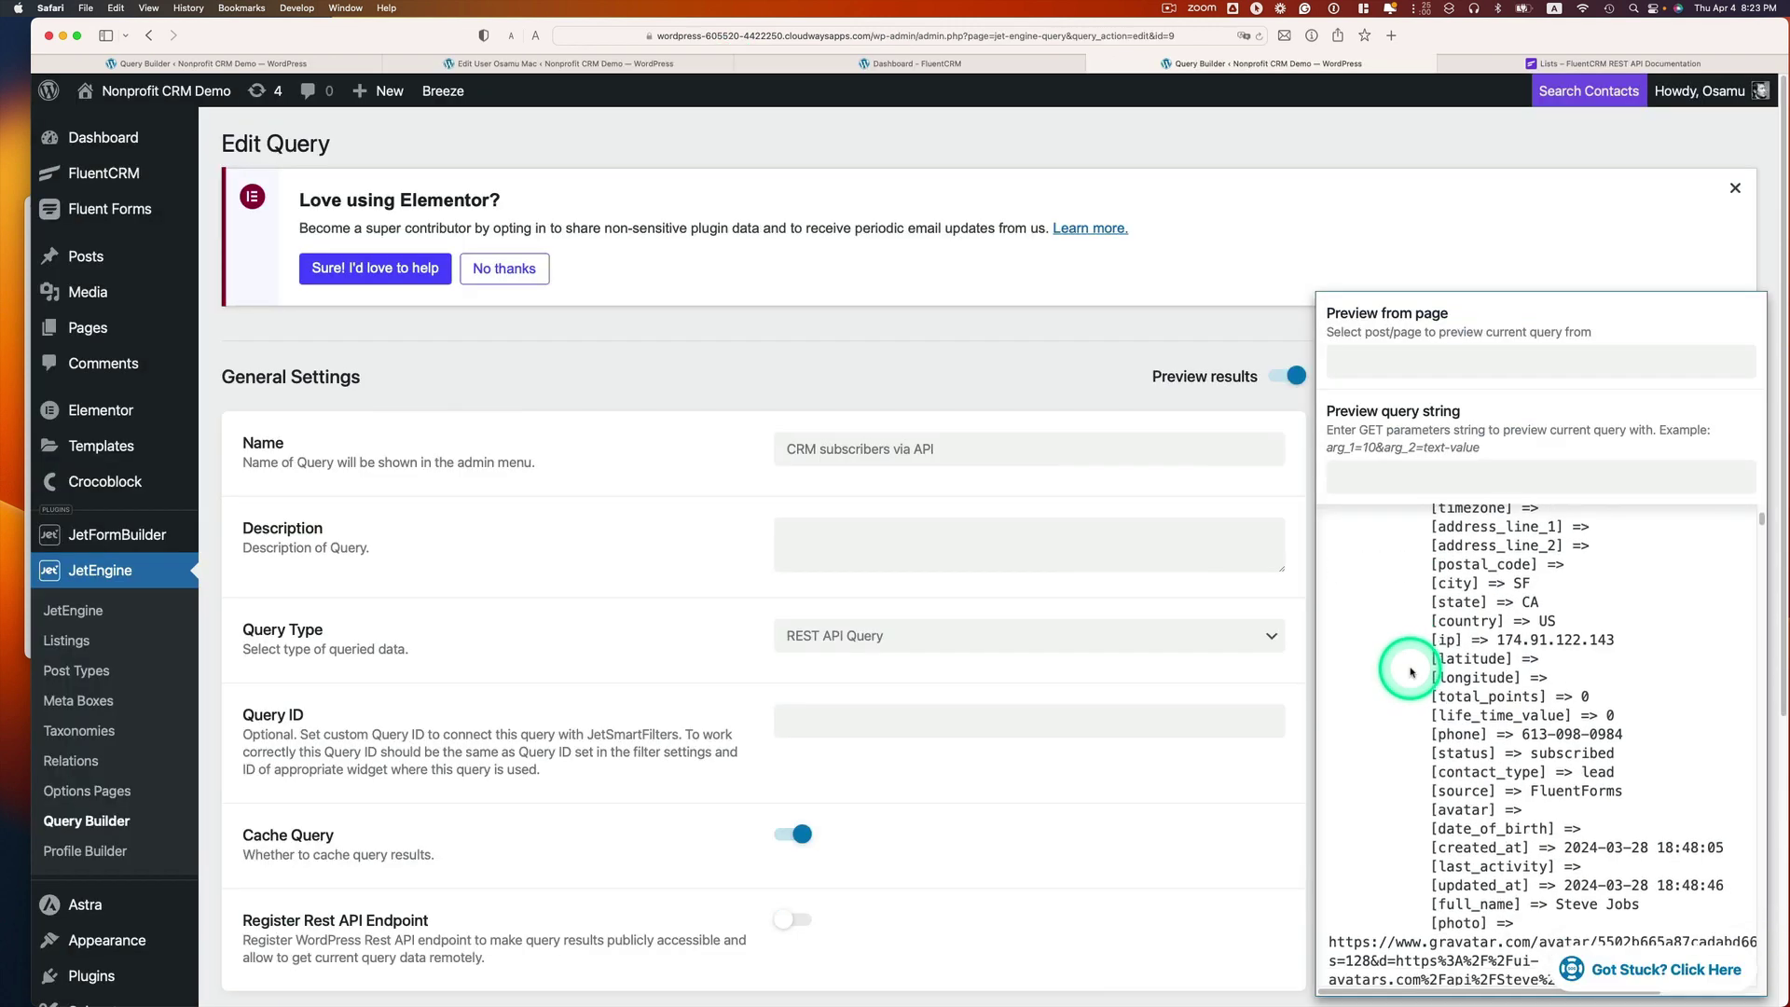
scroll(1409, 673, "down", 1)
scroll(1410, 669, "down", 1)
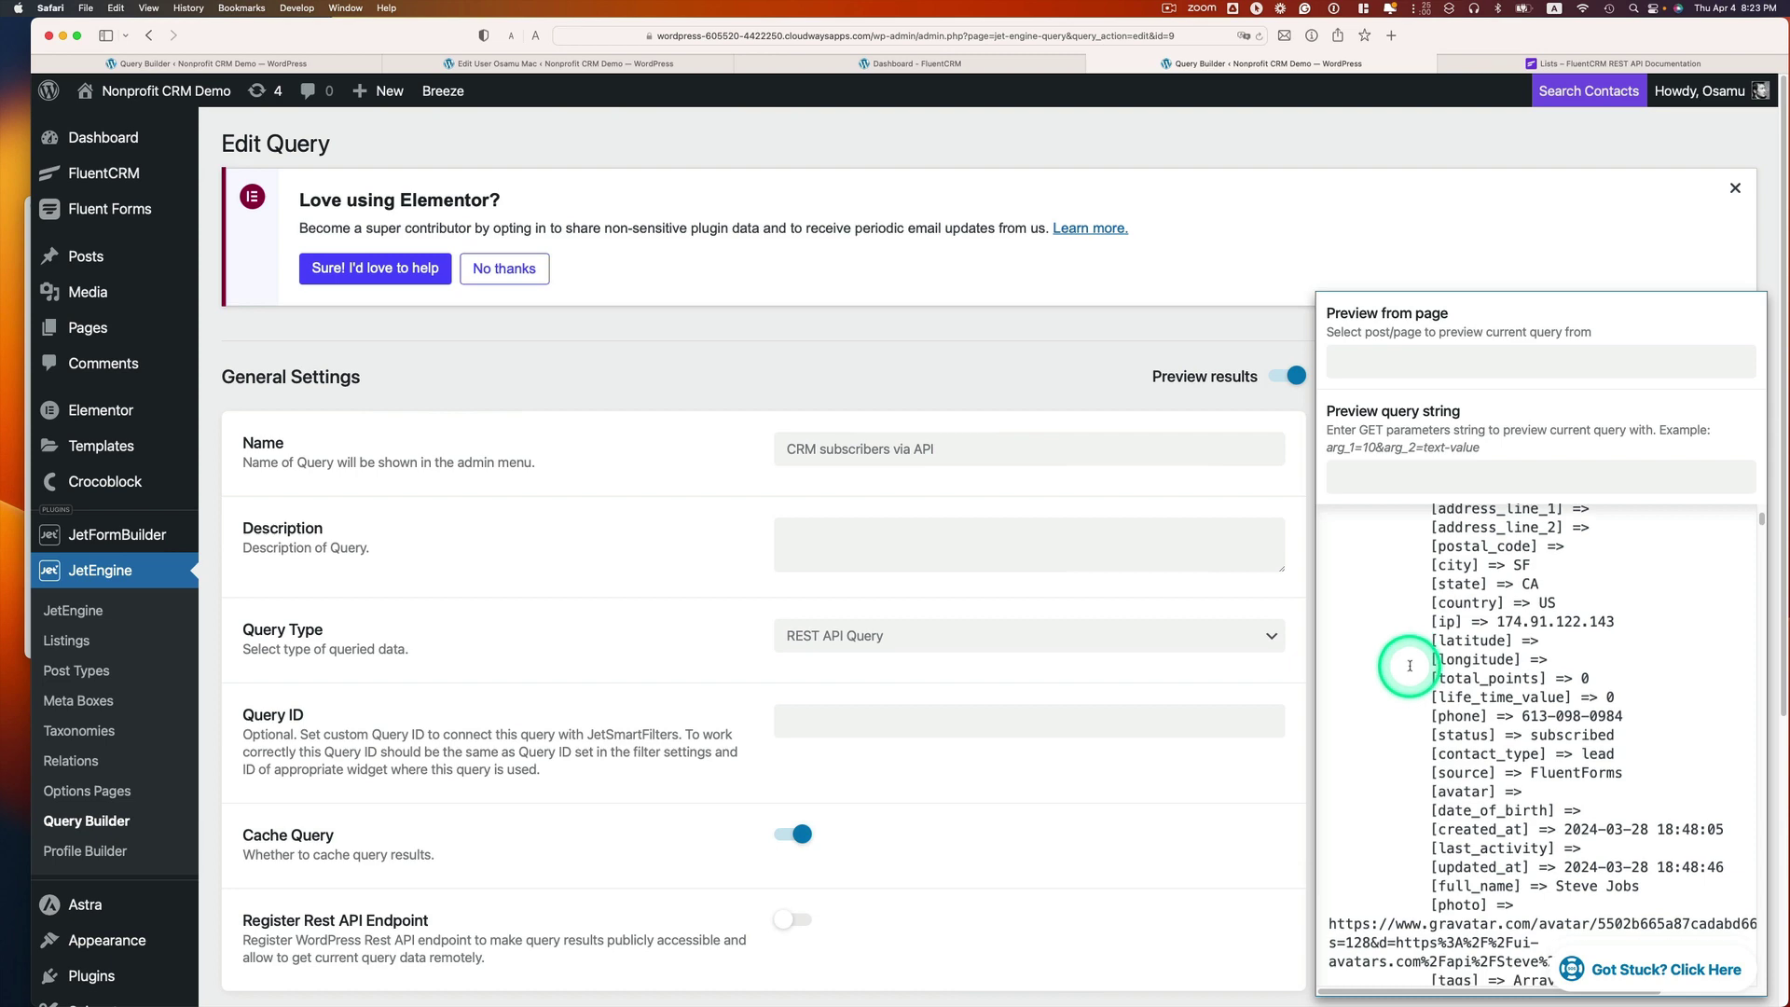
scroll(1552, 761, "down", 1)
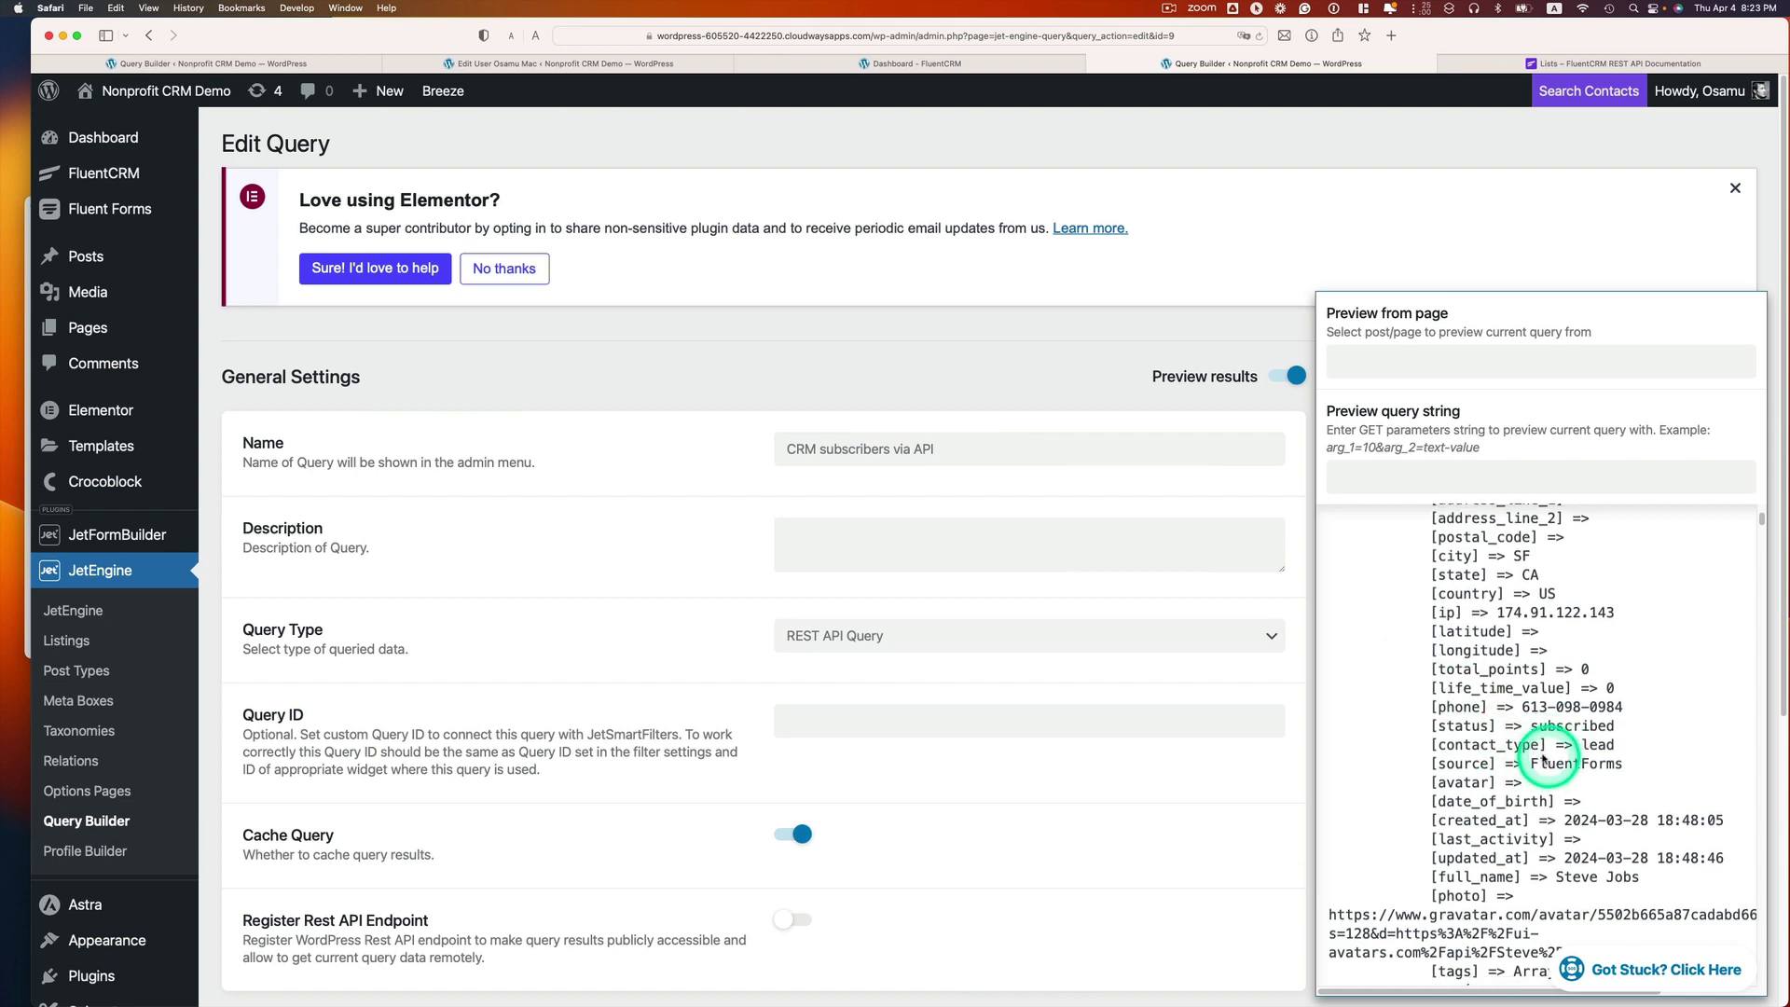
scroll(927, 895, "down", 4)
scroll(840, 889, "down", 1)
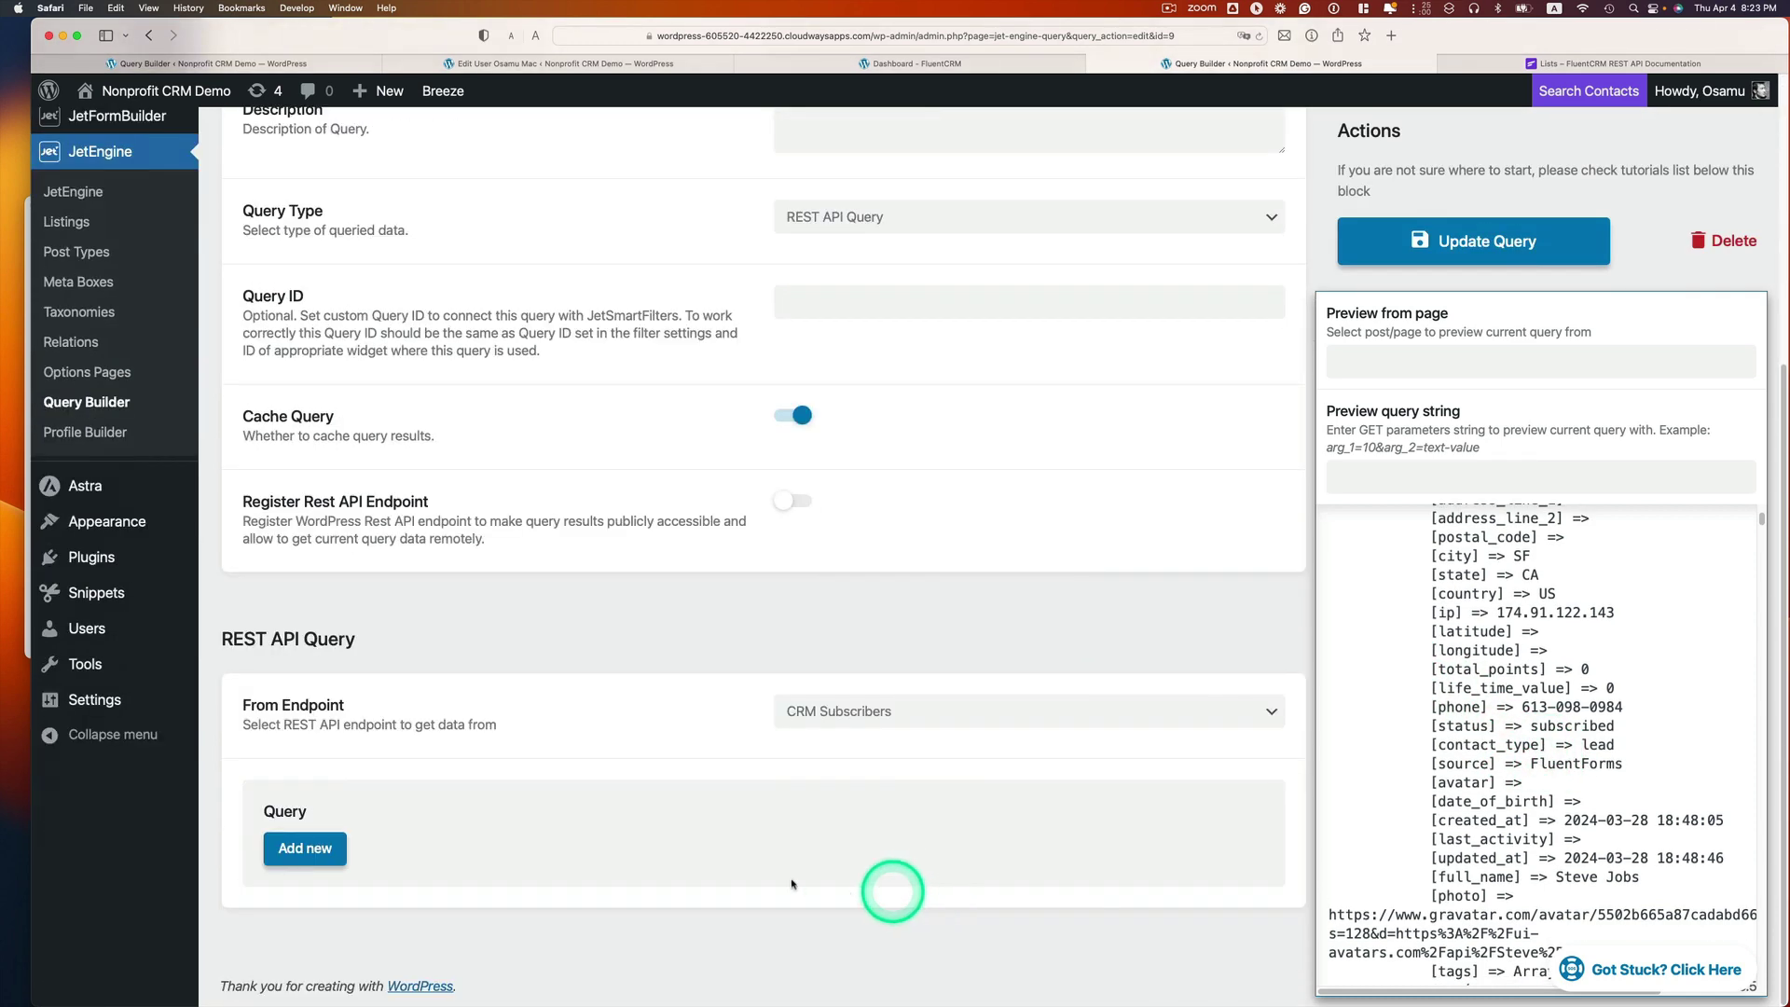
- Add a query argument with key contact_type and value lead, refreshing the preview
left_click(305, 847)
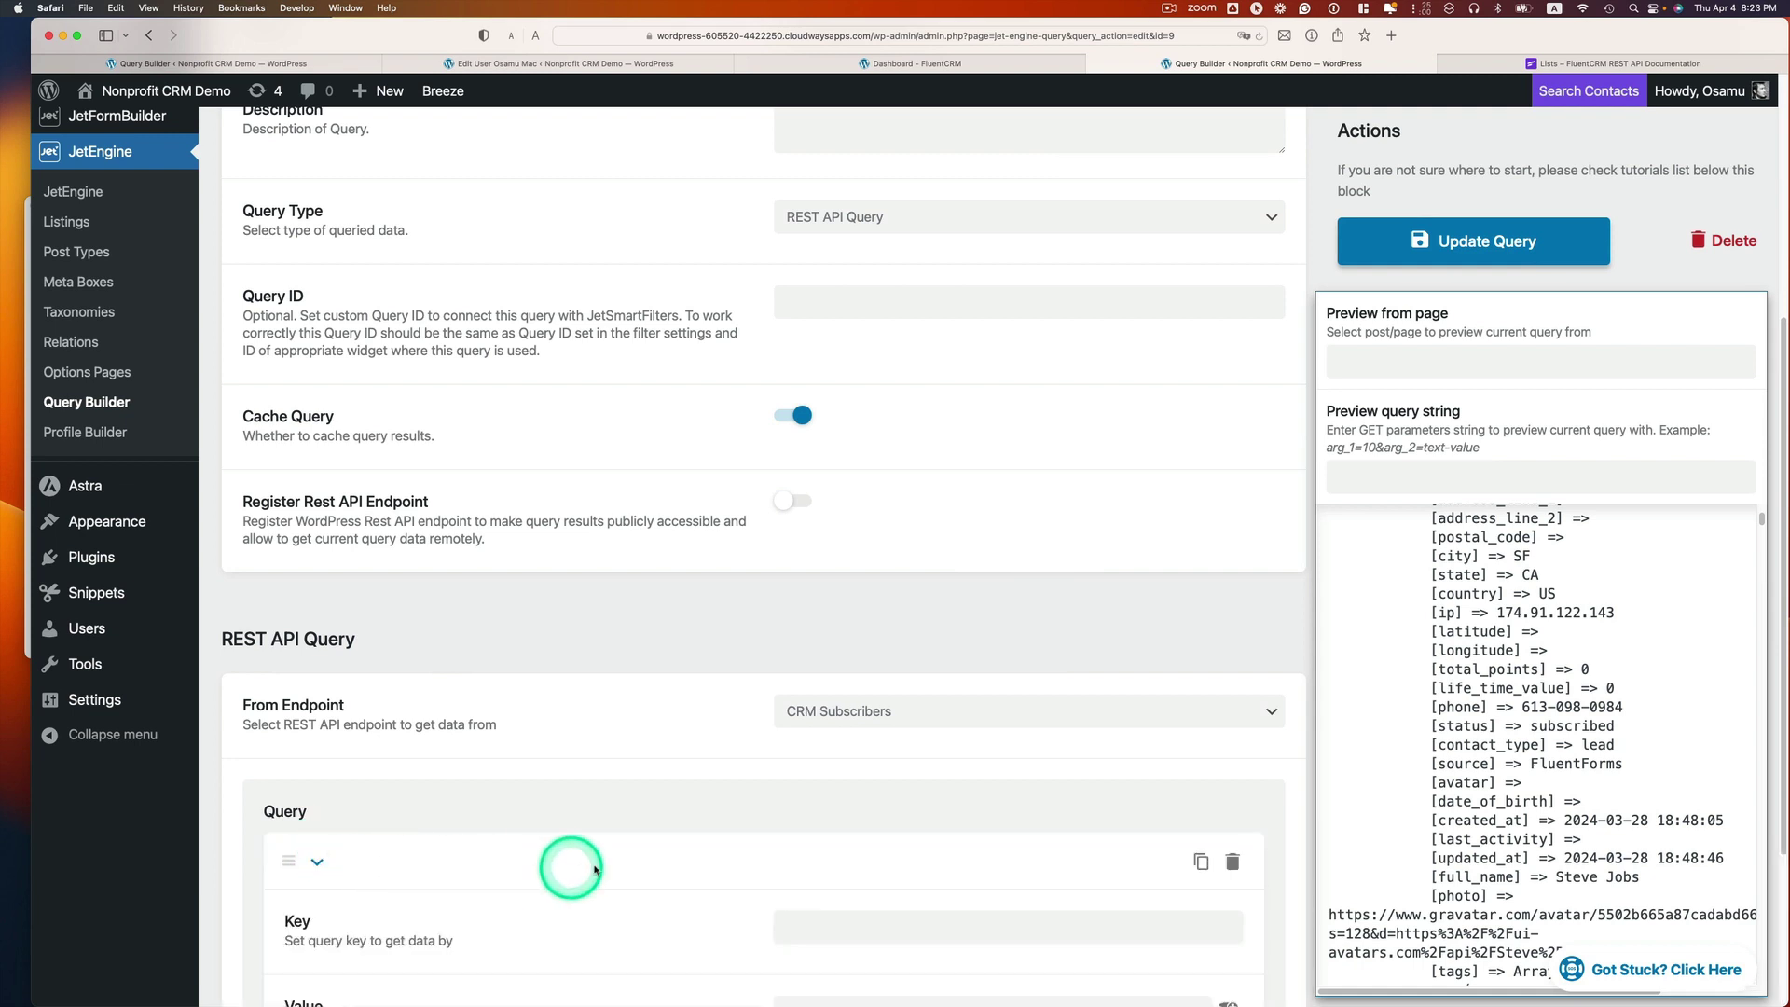
scroll(616, 867, "down", 1)
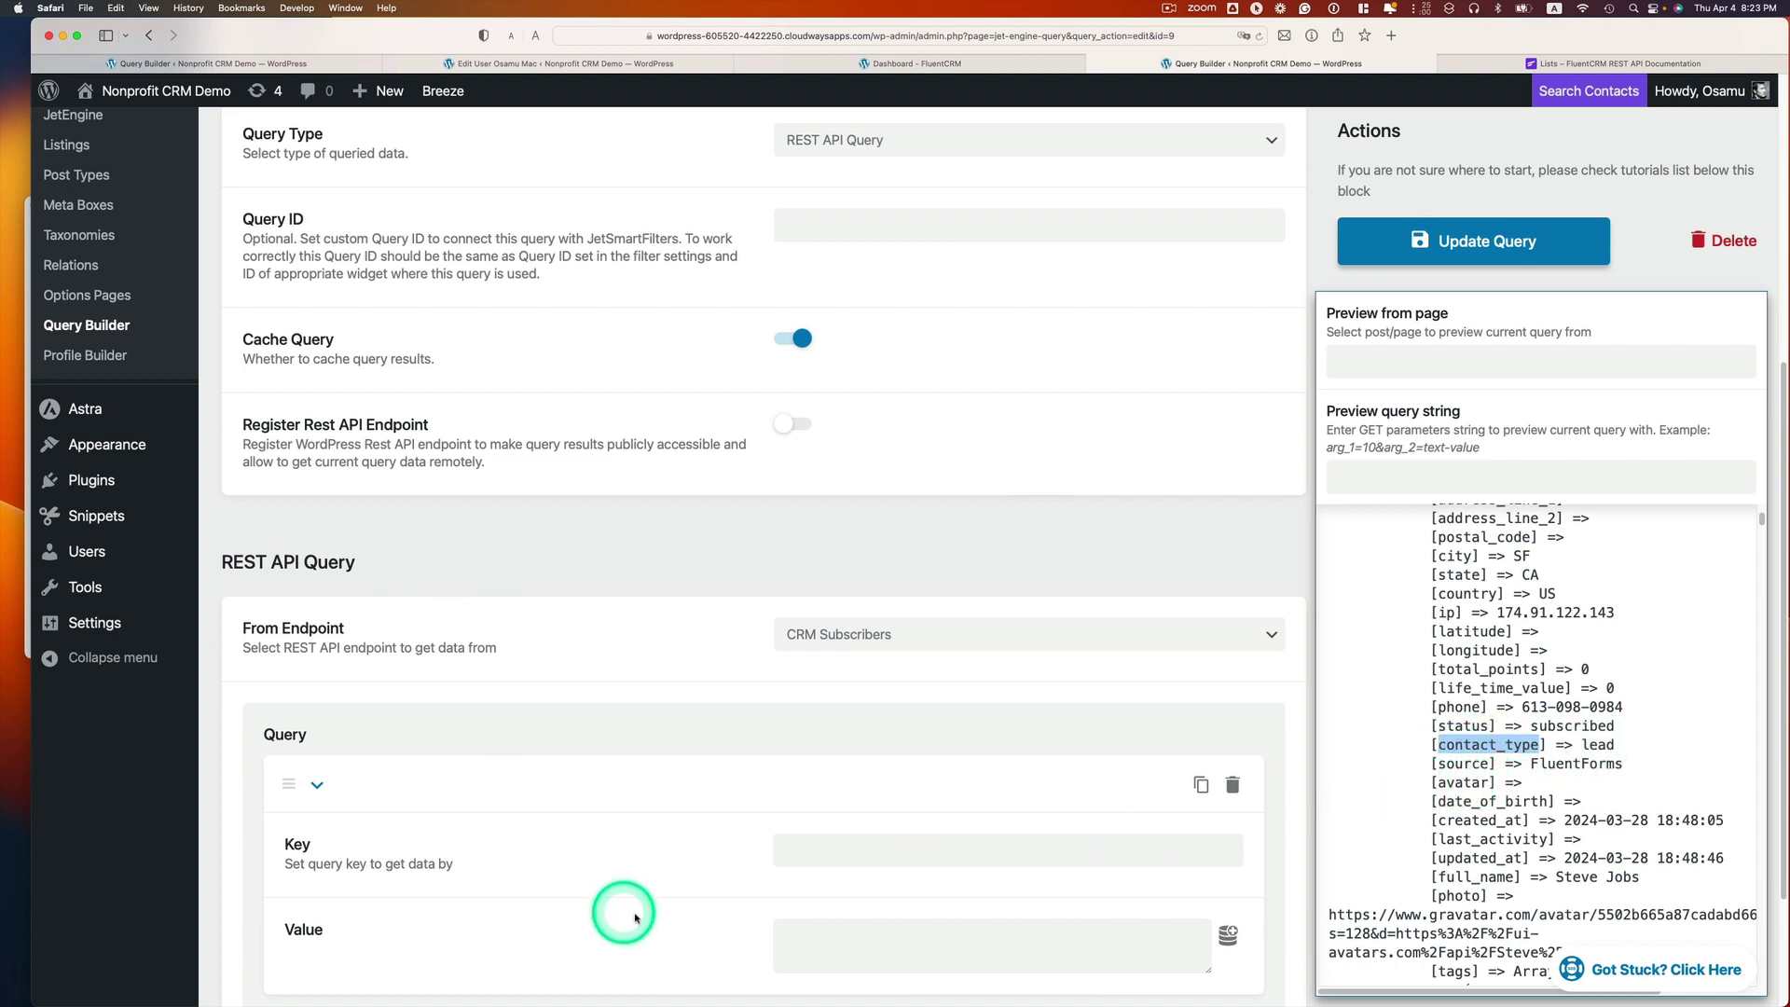
left_click(838, 855)
type("contact_type")
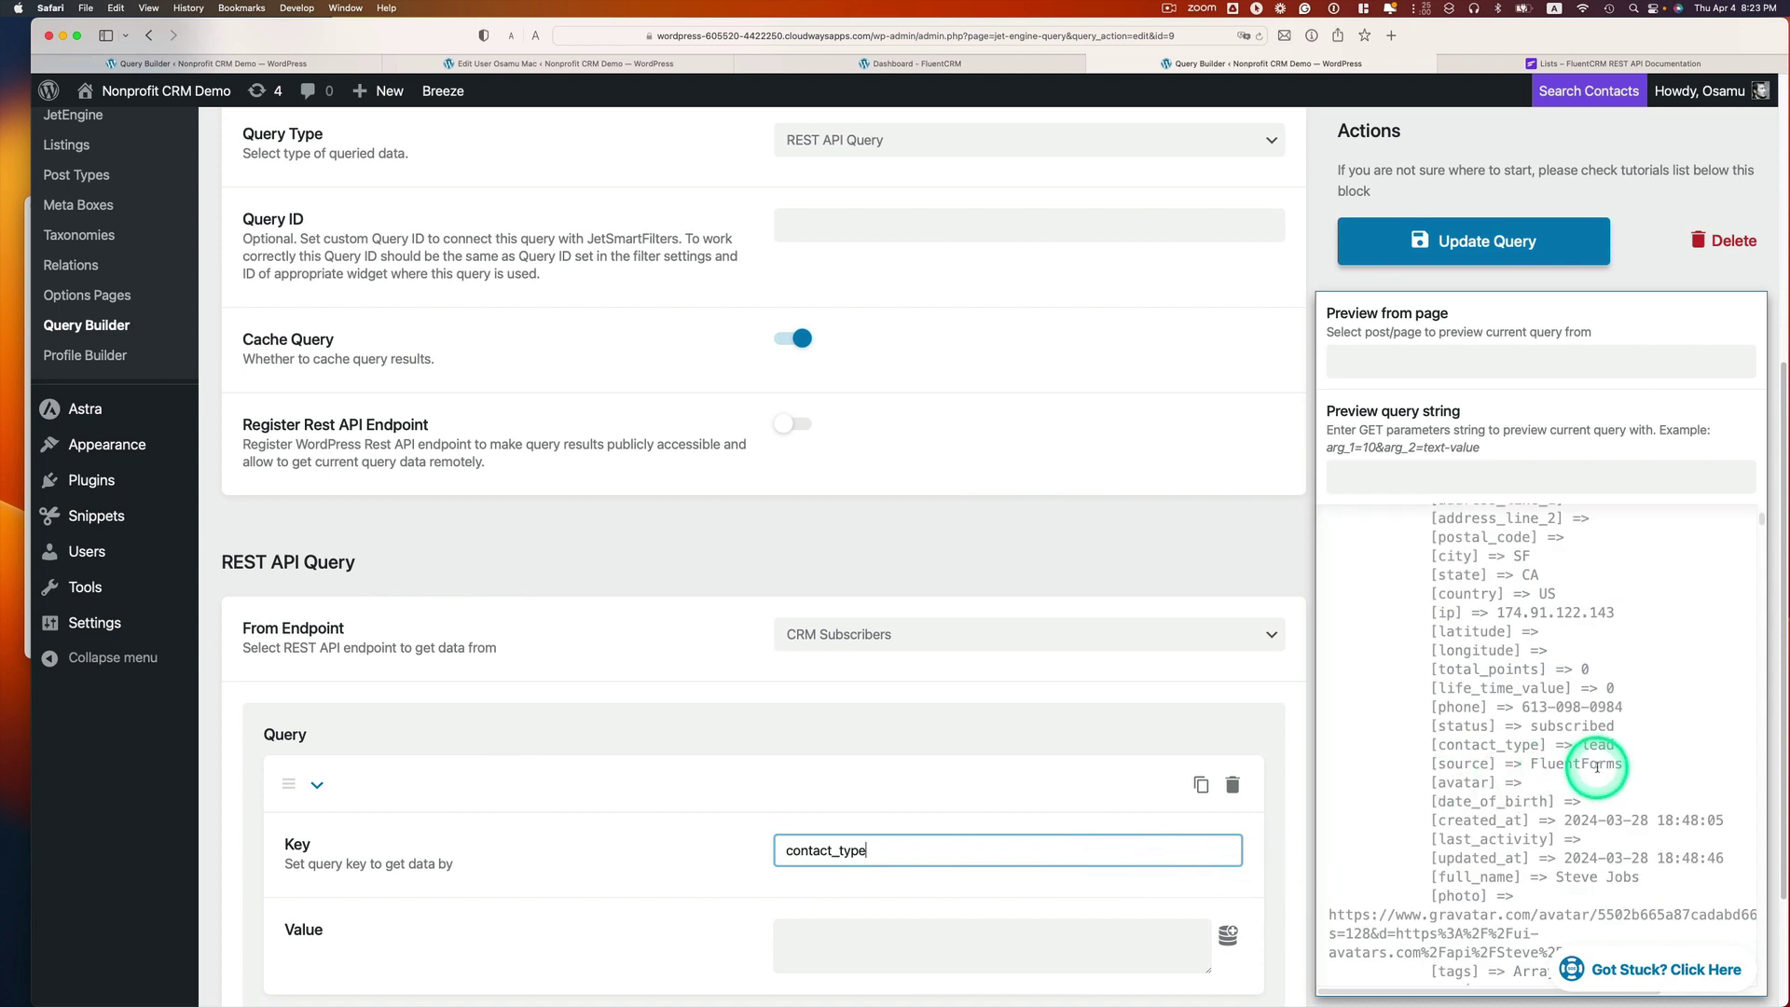
double_click(1596, 744)
key("super+c")
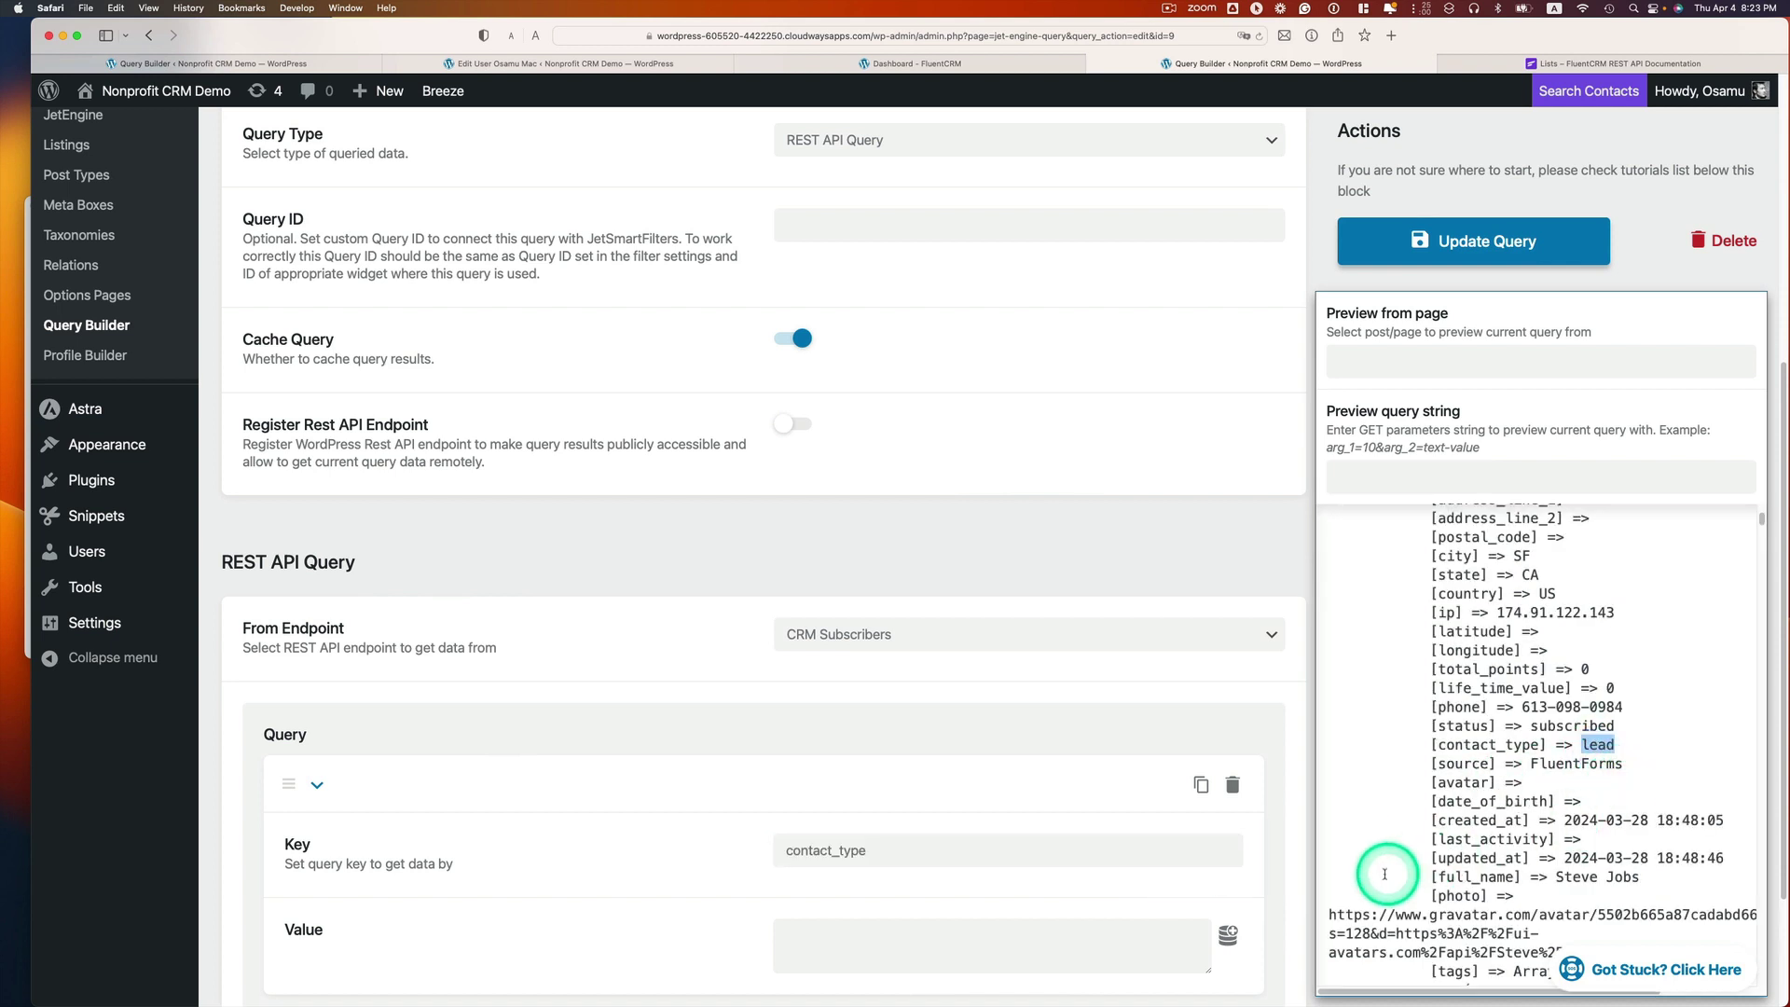
left_click(807, 947)
key("super+v")
scroll(923, 929, "down", 2)
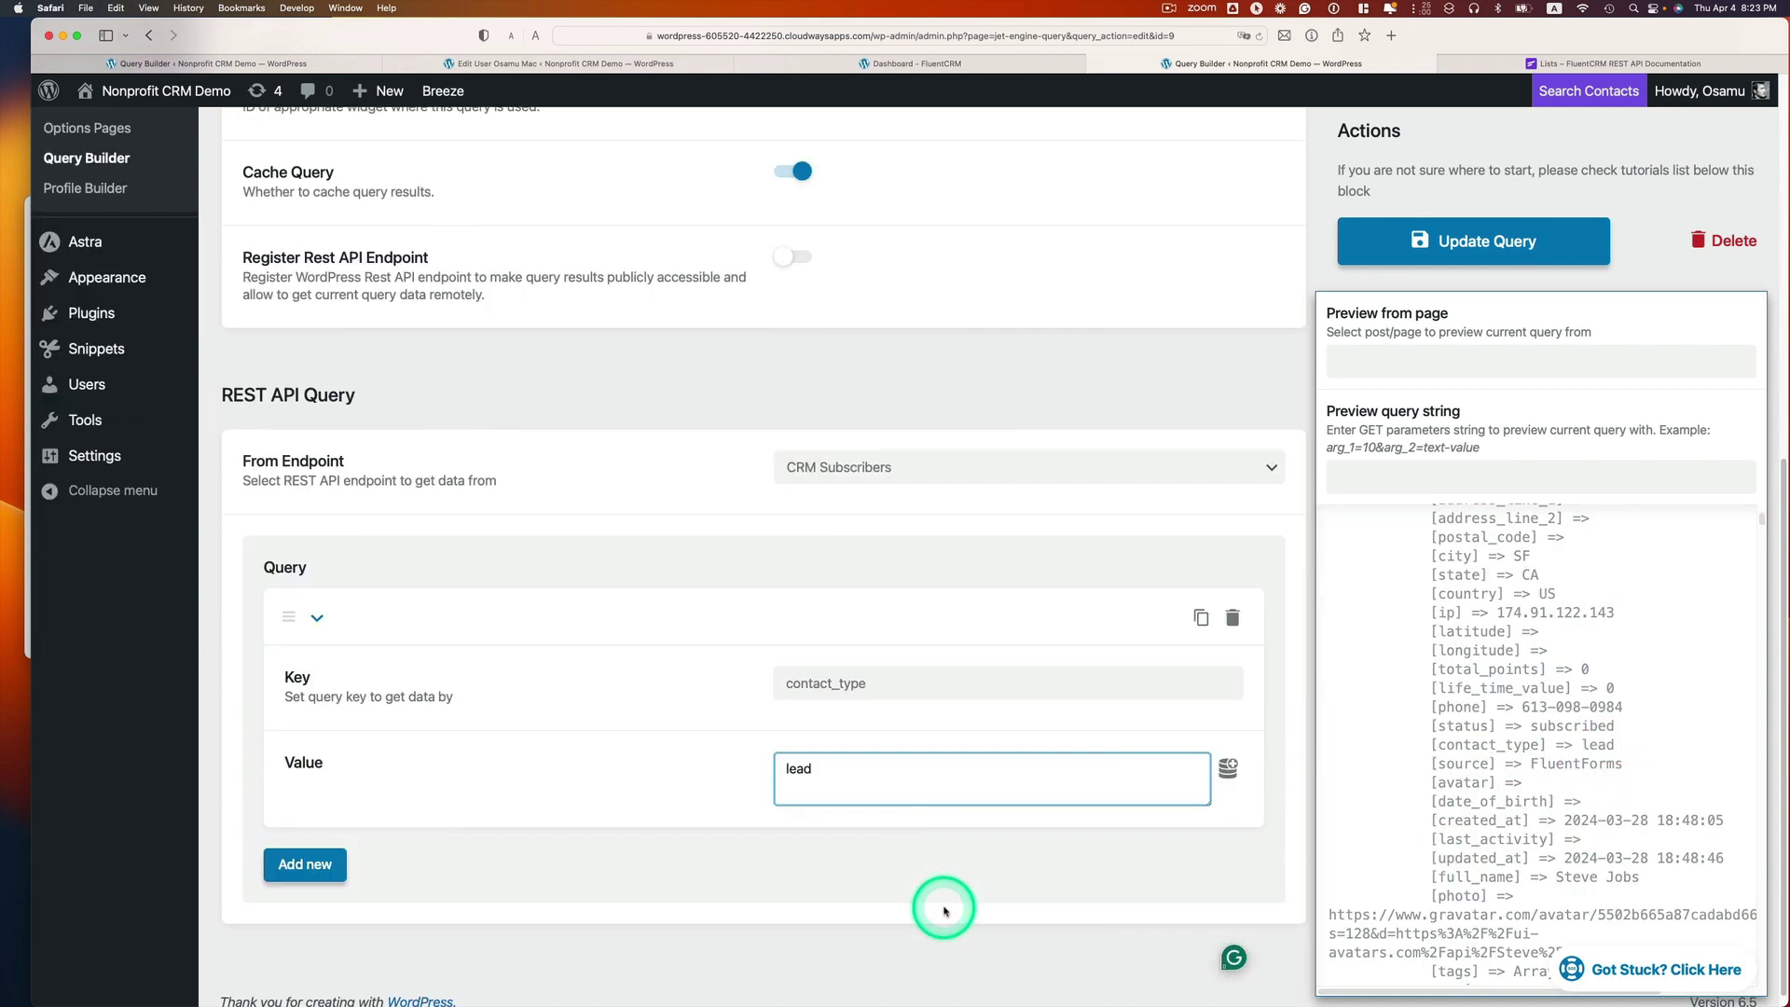
left_click(949, 901)
scroll(1458, 762, "up", 3)
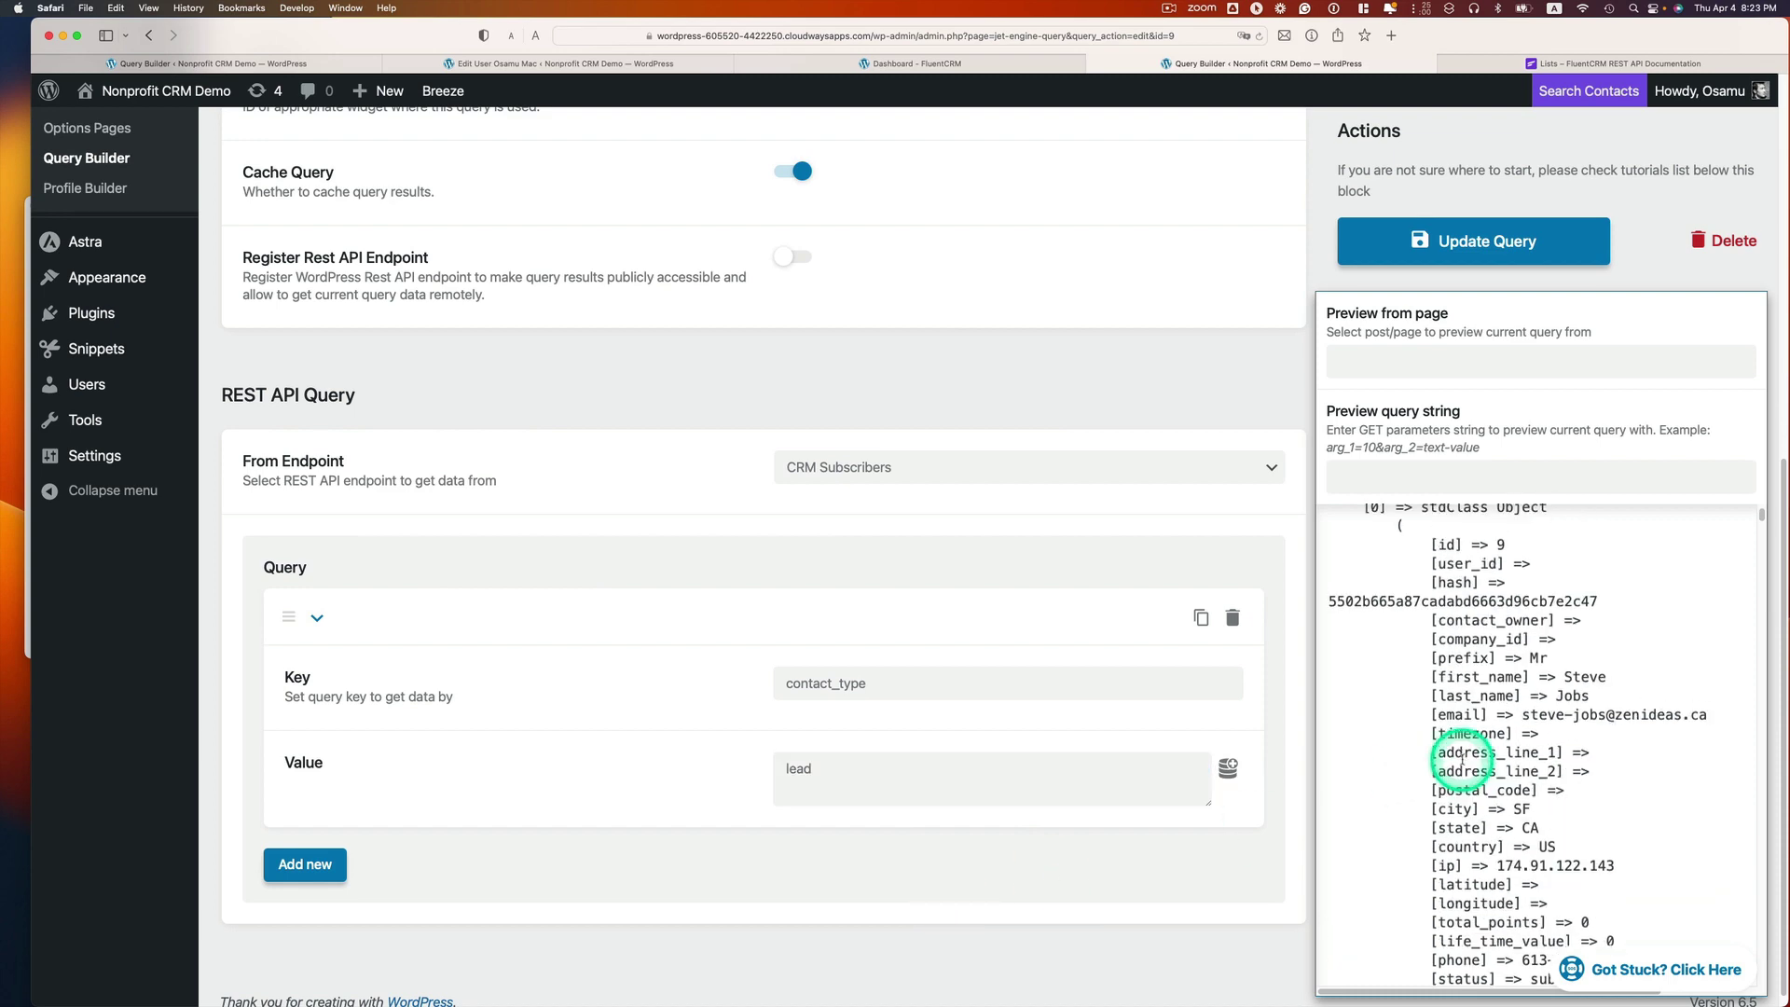
scroll(1459, 762, "up", 3)
scroll(1459, 762, "down", 3)
scroll(1447, 743, "up", 3)
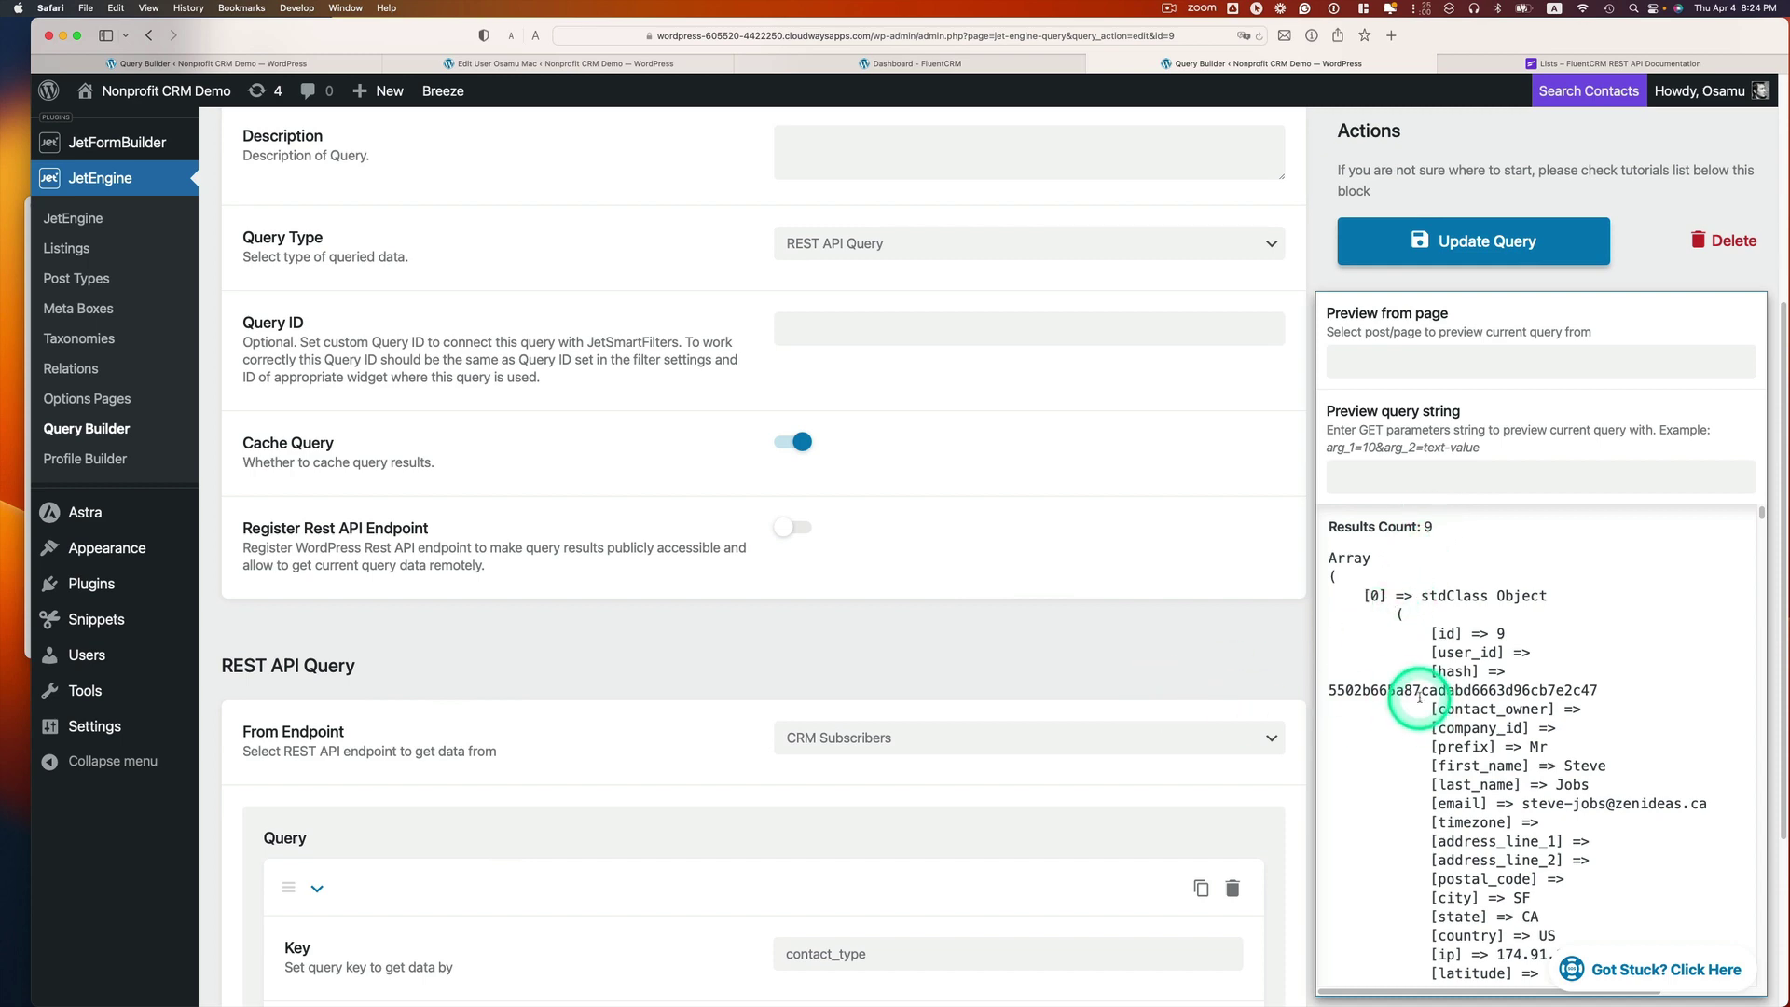
scroll(992, 806, "down", 3)
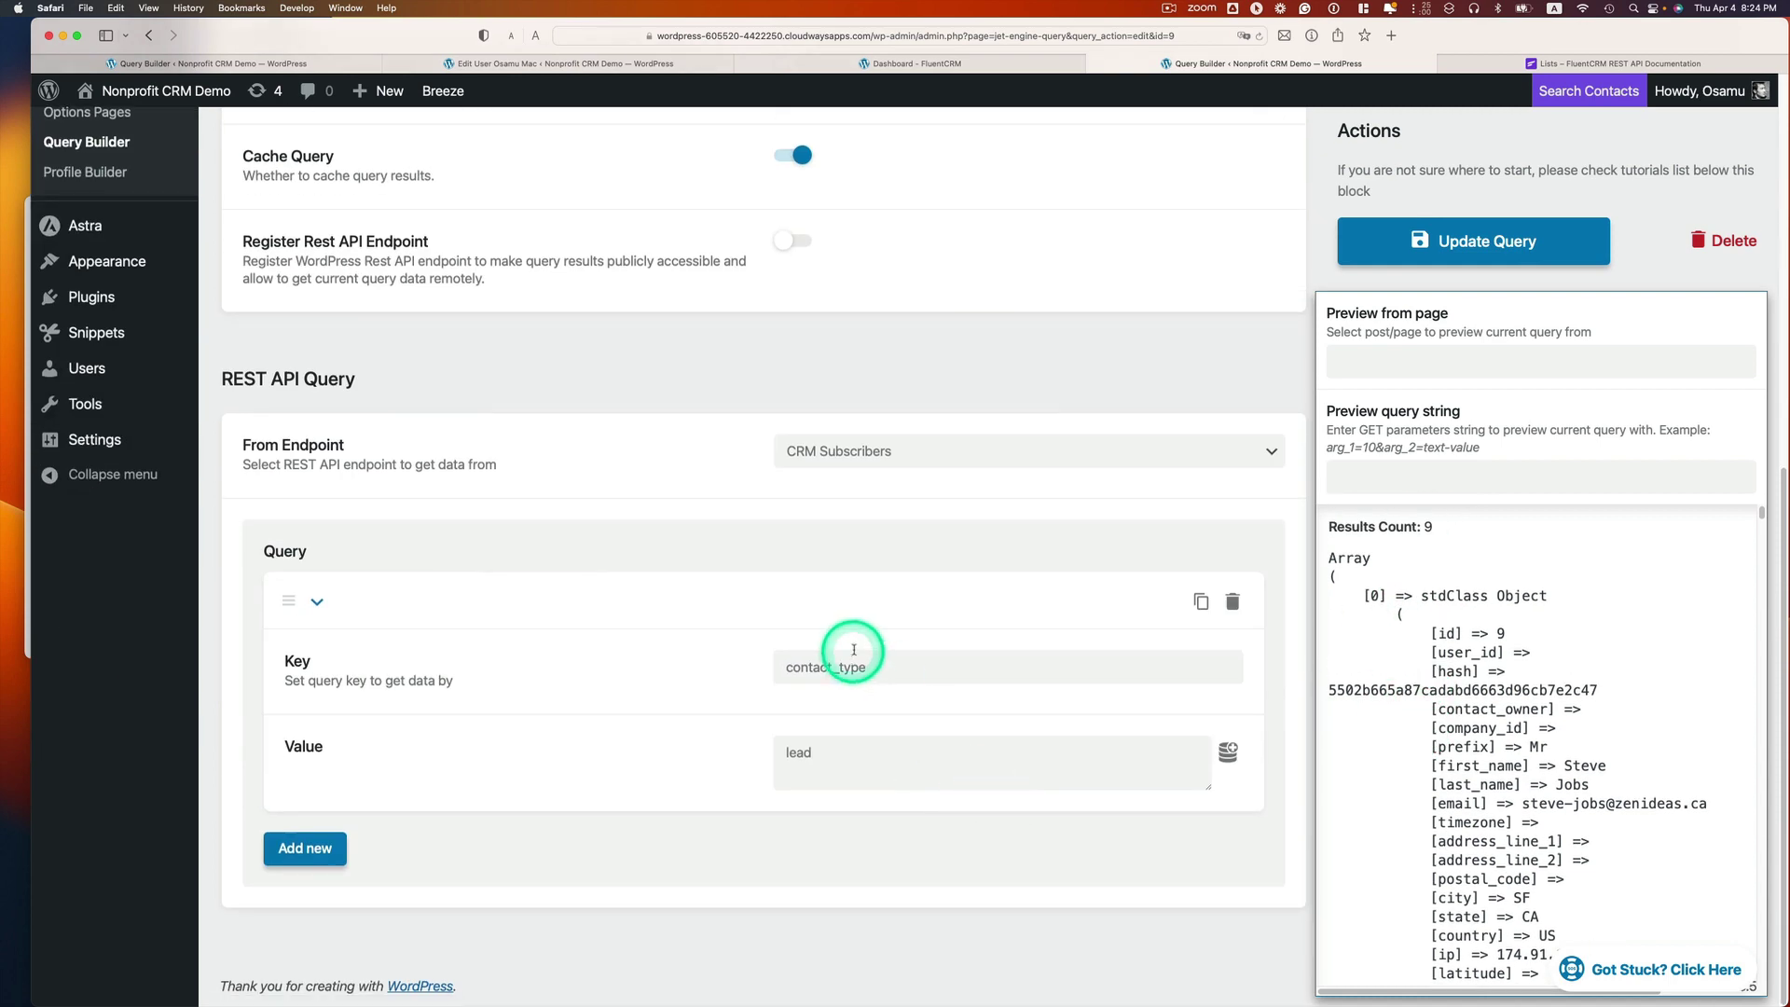
scroll(1459, 519, "up", 2)
scroll(1459, 631, "up", 2)
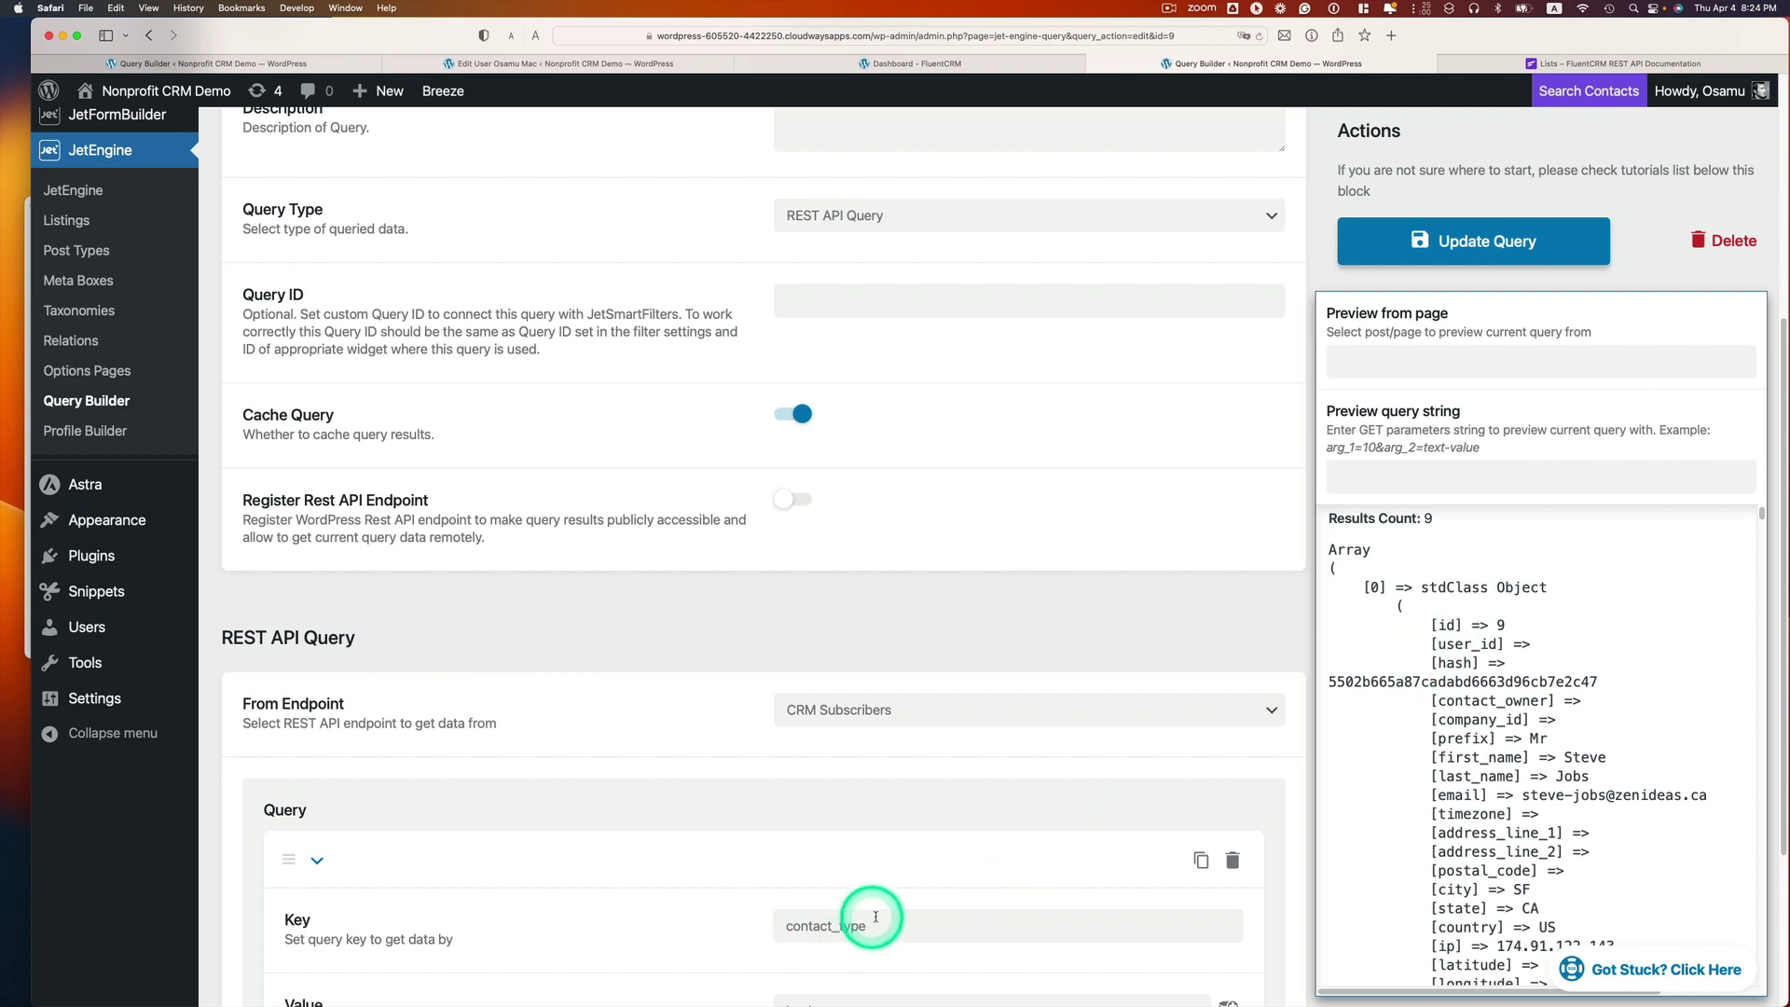
- Replace the argument with key id and value 9, then start deleting the condition
left_click_drag(874, 917, 834, 924)
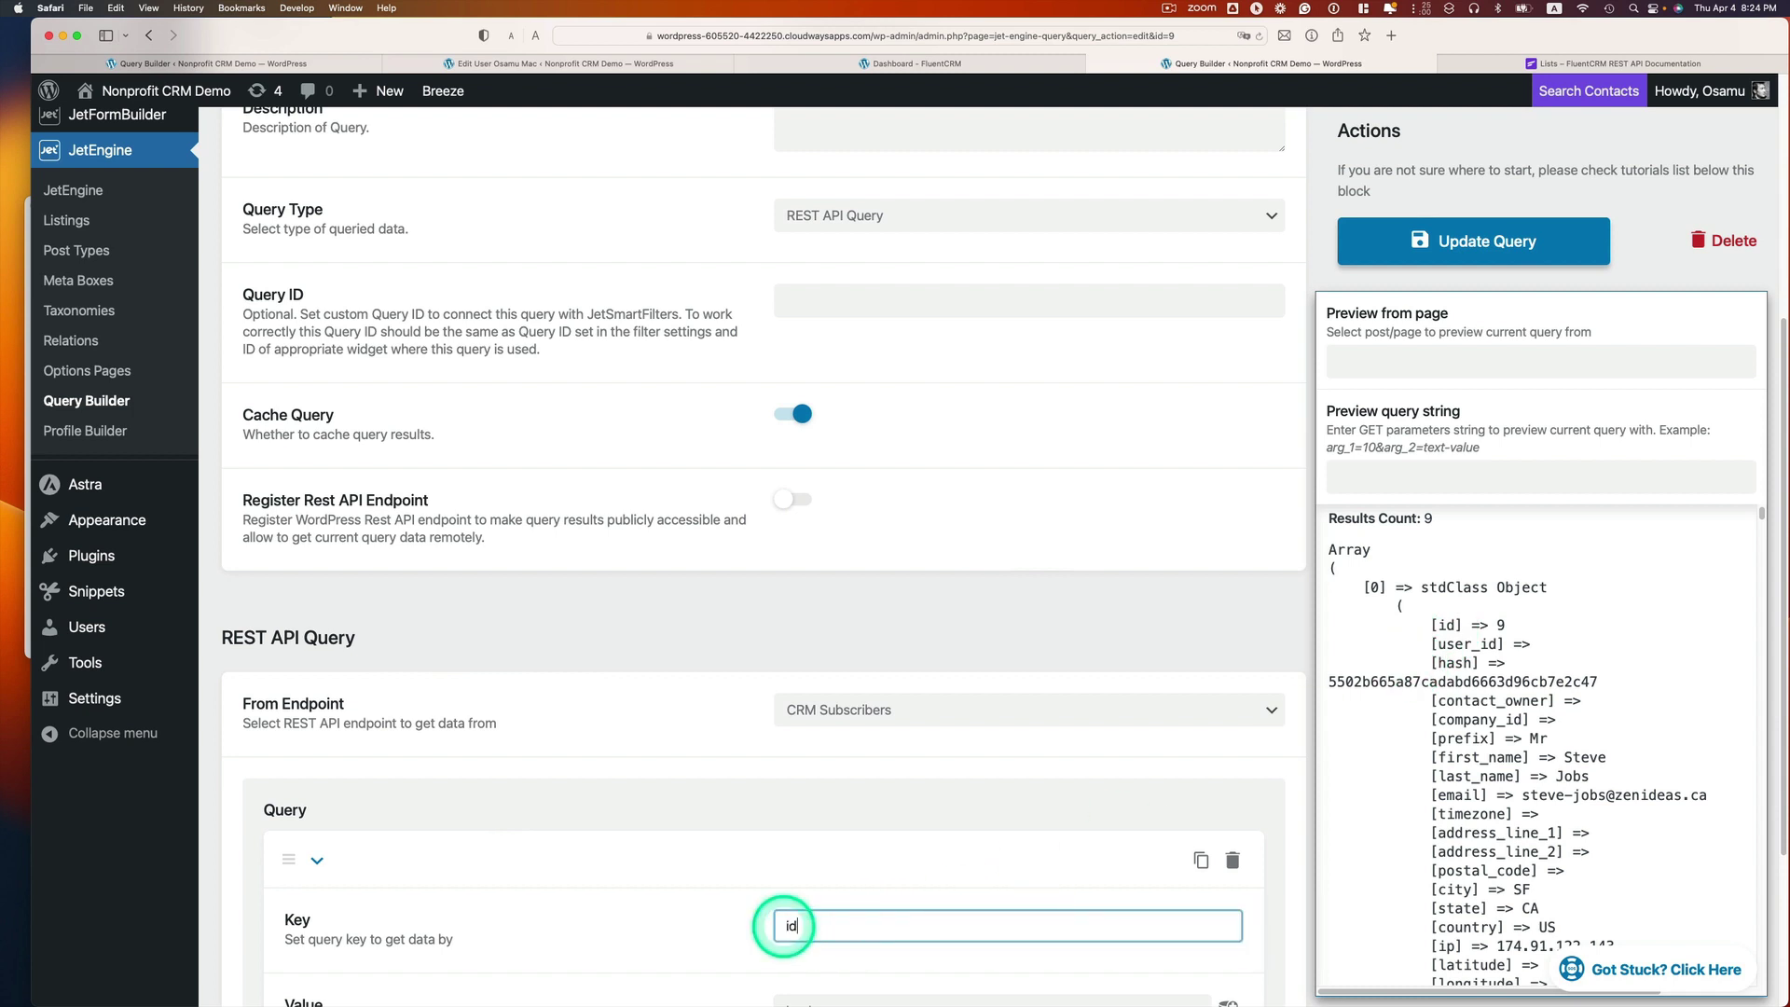
scroll(951, 978, "down", 3)
left_click(835, 759)
type("lead")
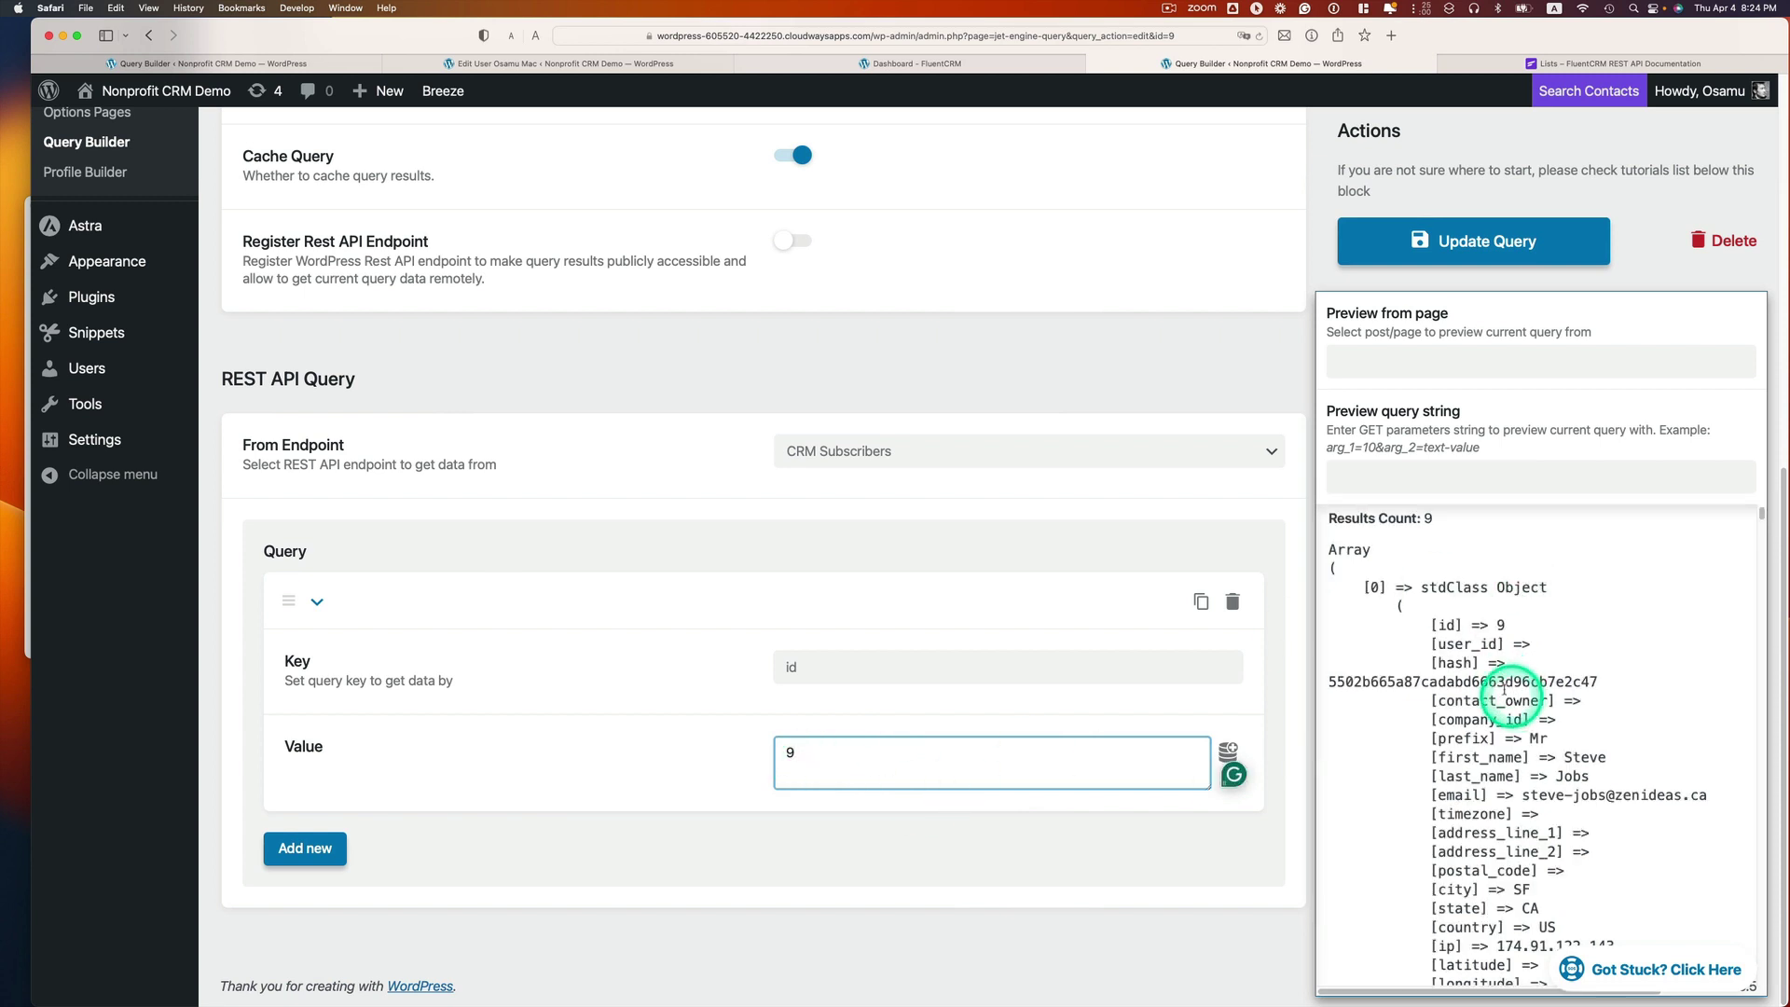
scroll(1480, 675, "up", 2)
scroll(1480, 674, "down", 1)
scroll(1481, 674, "up", 1)
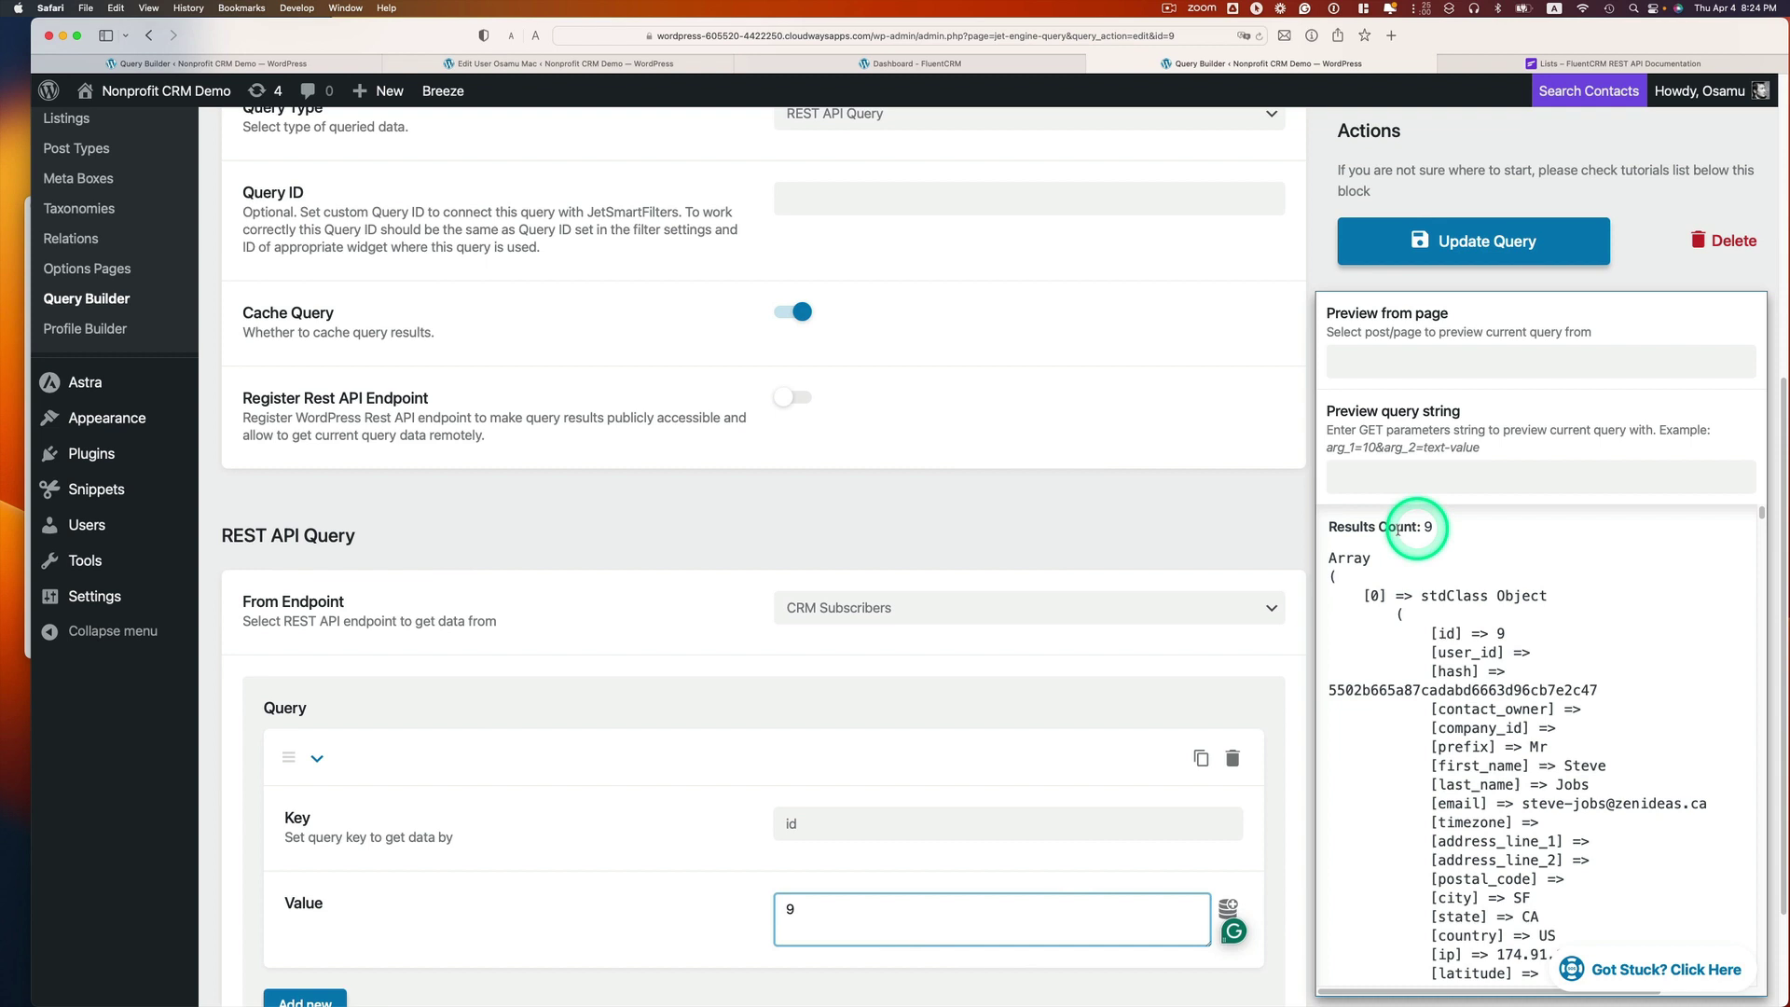
scroll(942, 870, "down", 1)
scroll(942, 870, "down", 1)
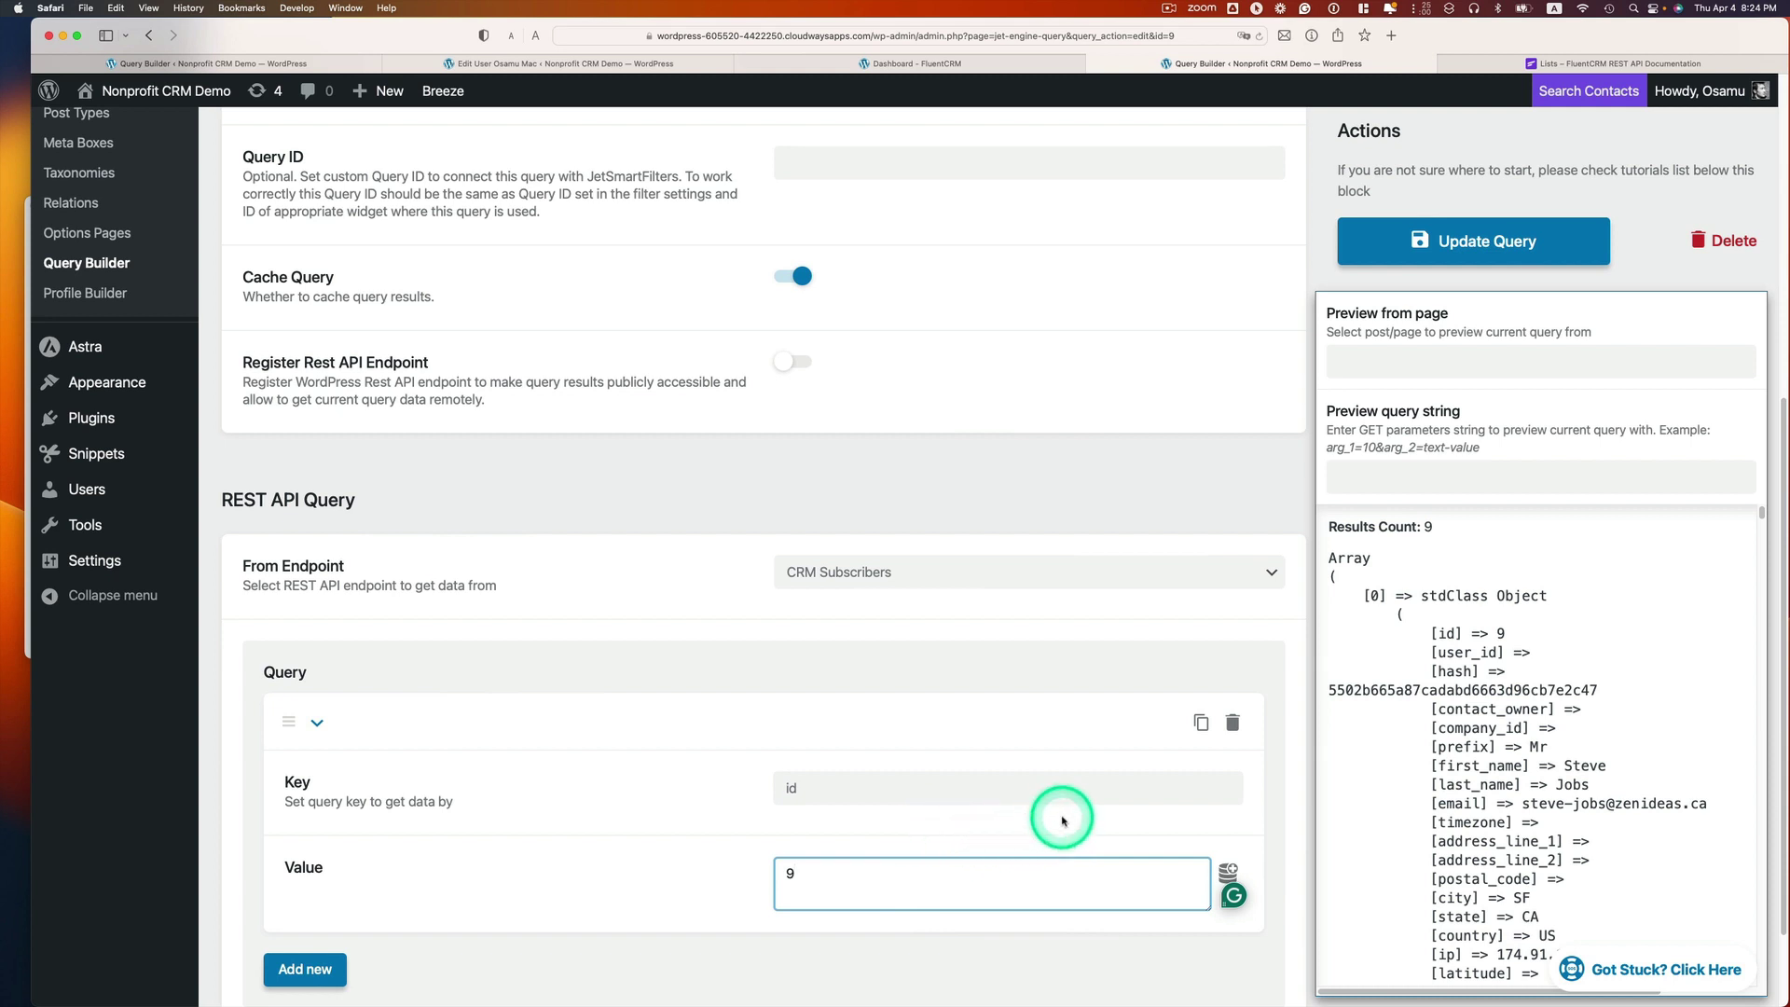
scroll(1061, 820, "down", 1)
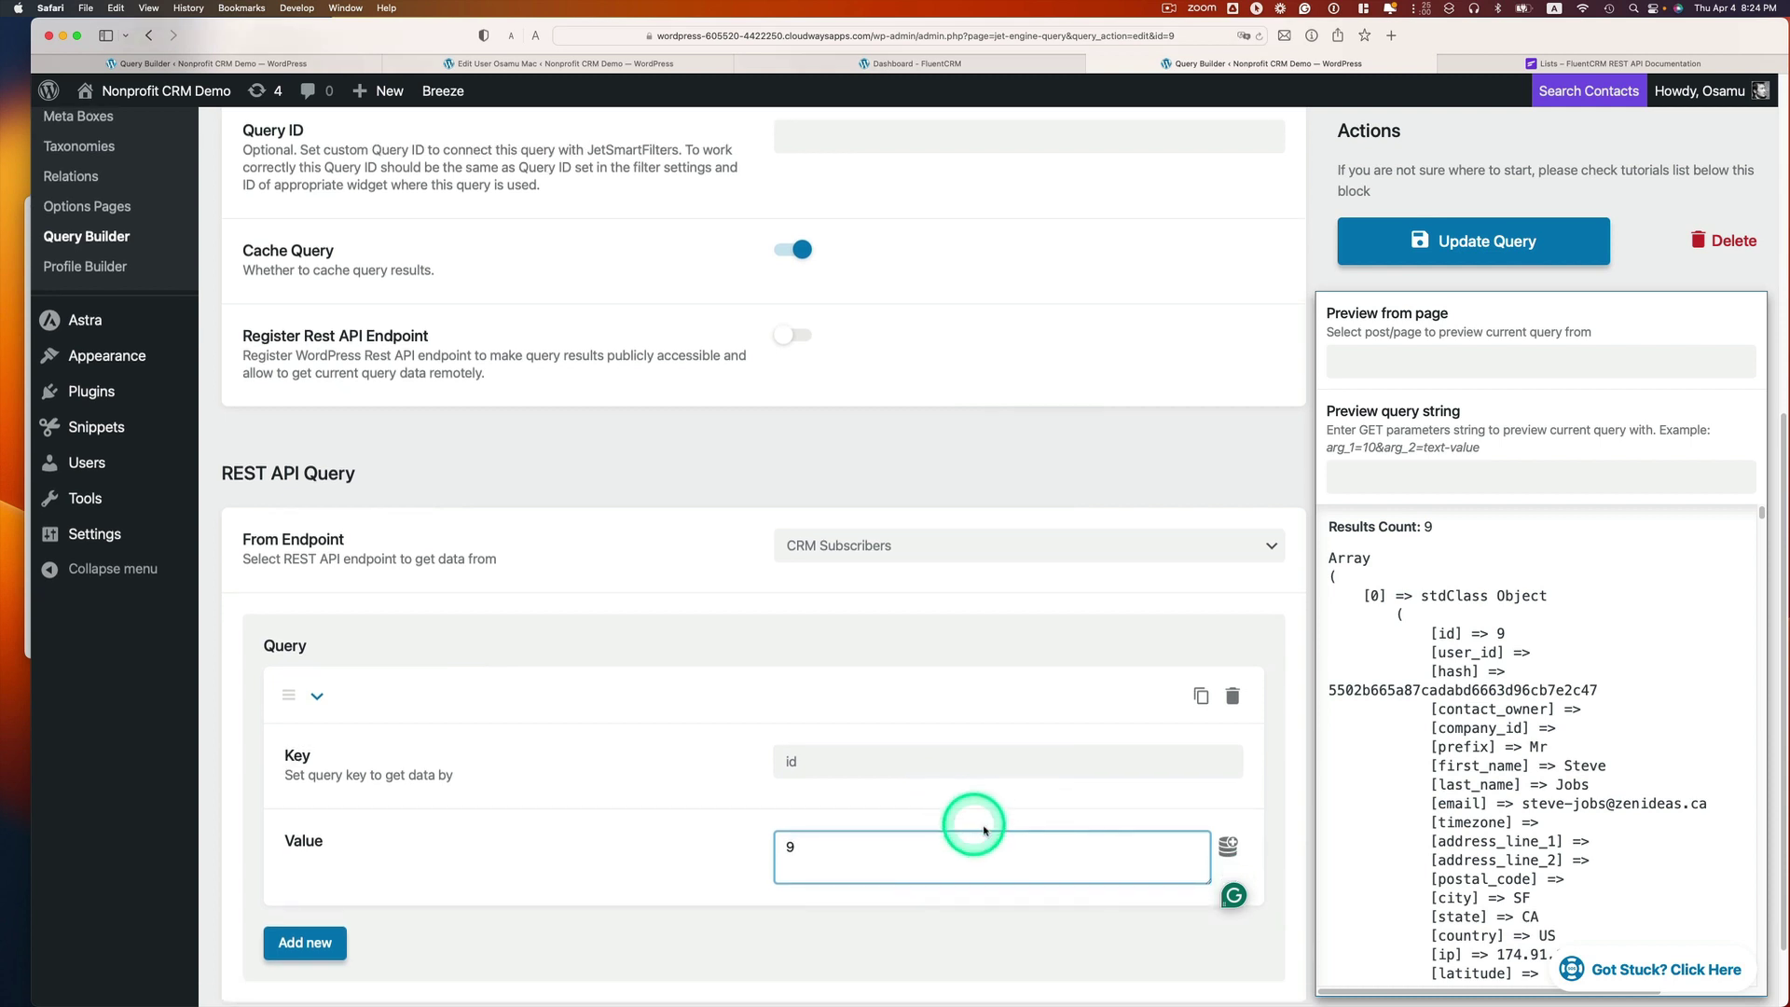
left_click(1232, 695)
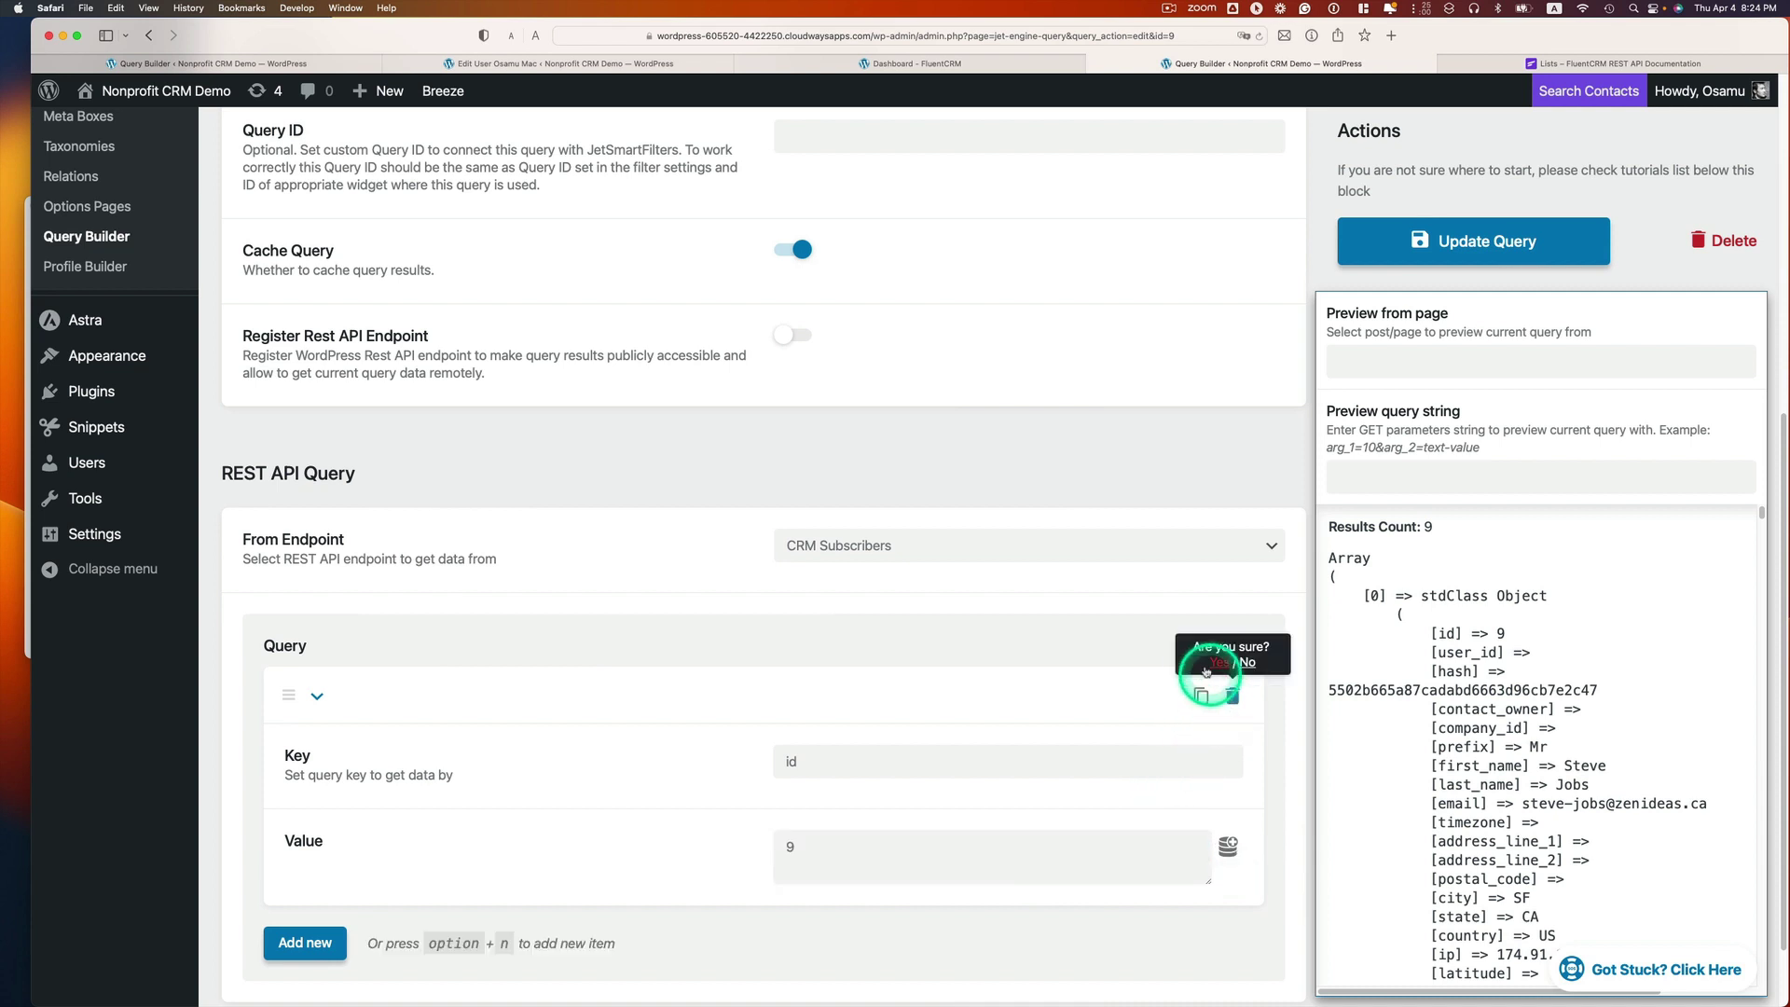
- Confirm deleting the id=9 condition and update the CRM Subscribers query
left_click(1214, 662)
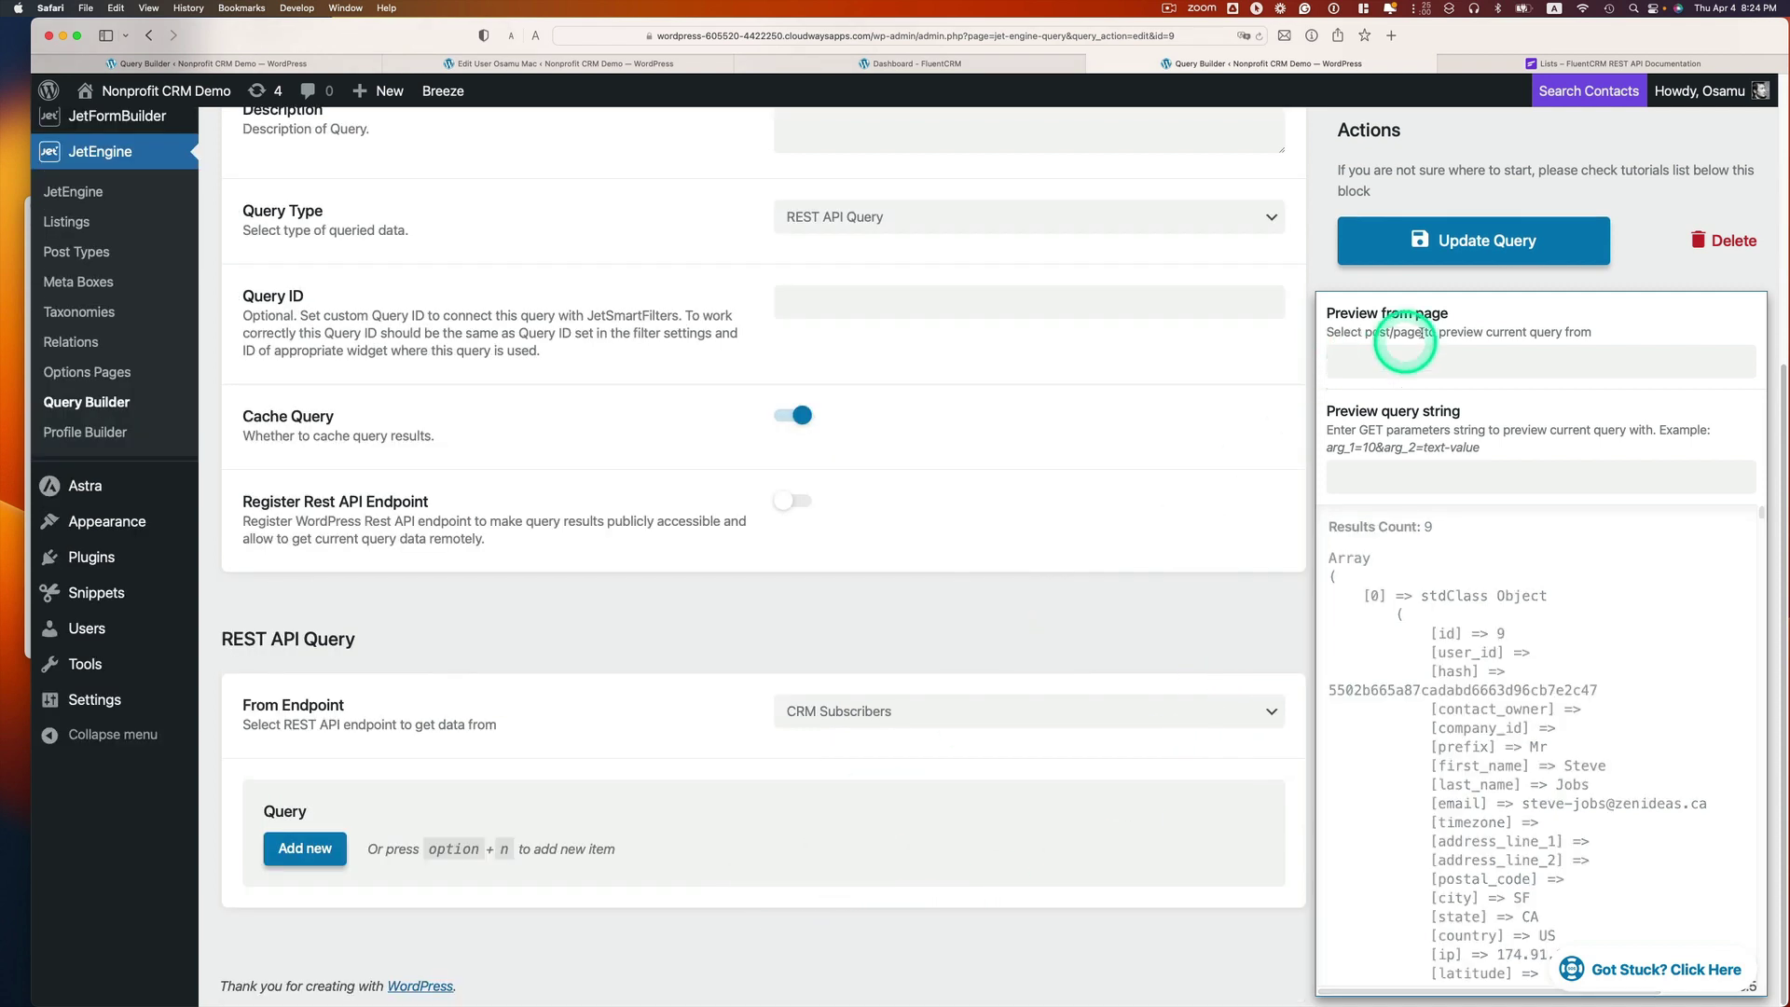
left_click(1432, 242)
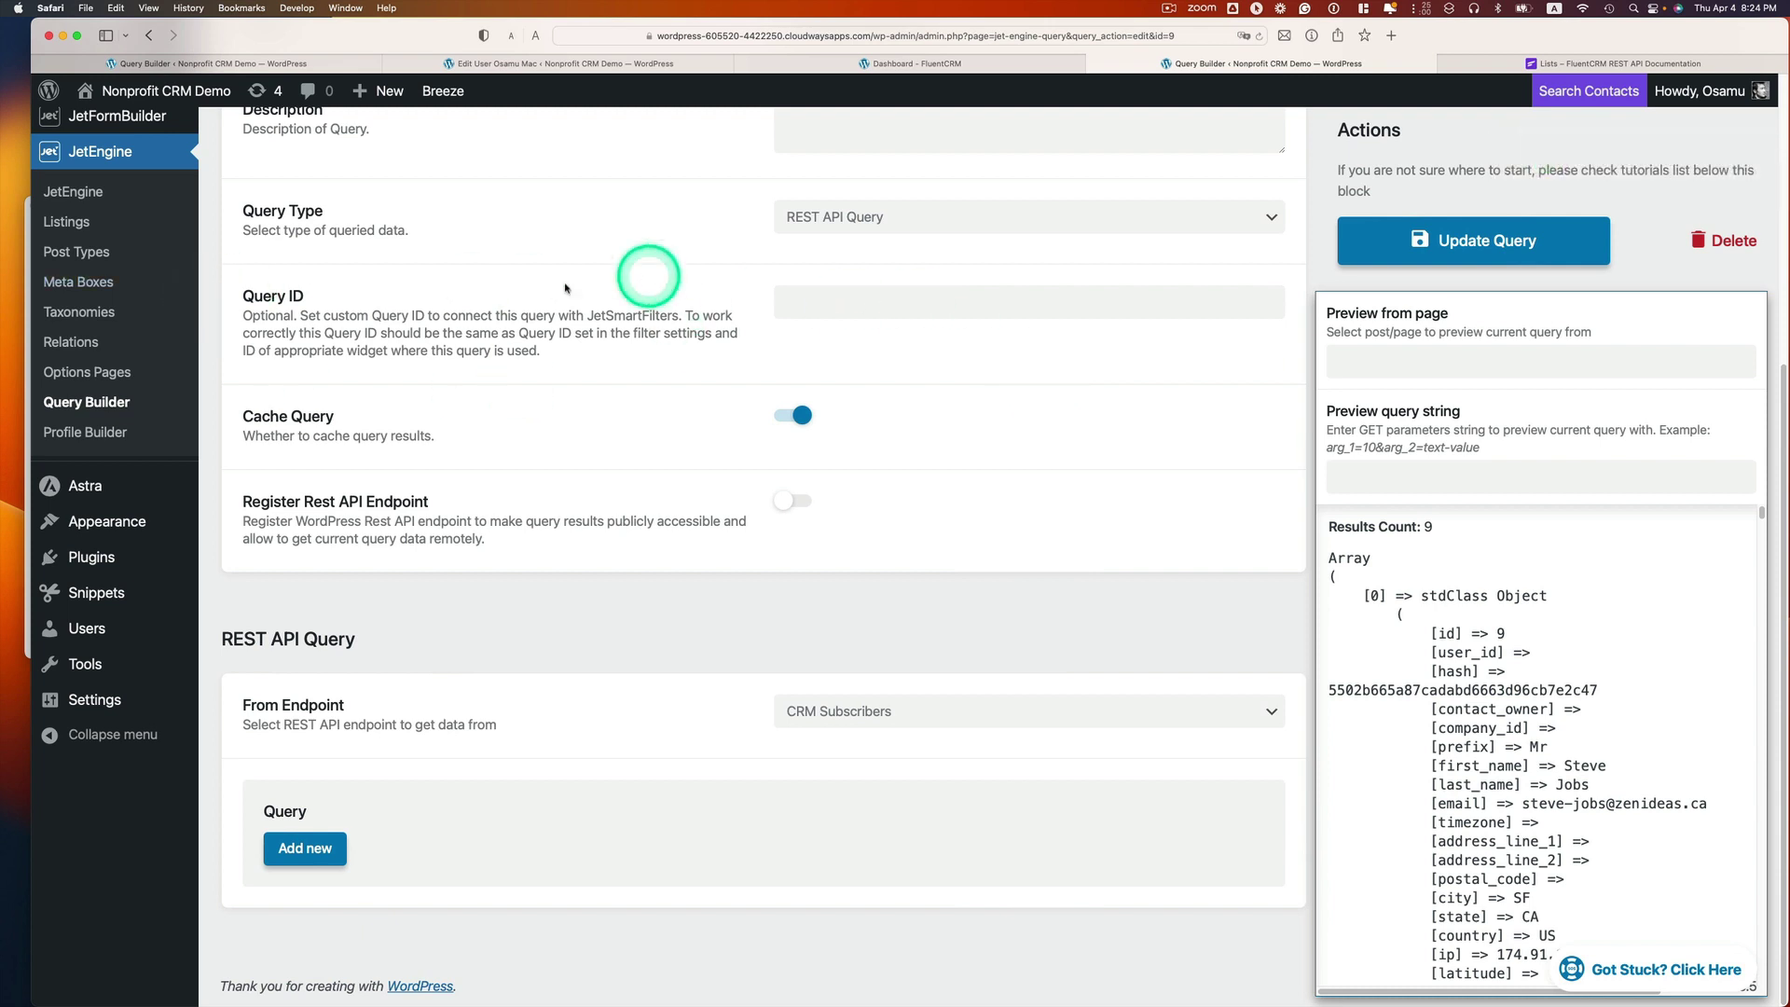
scroll(159, 489, "up", 1)
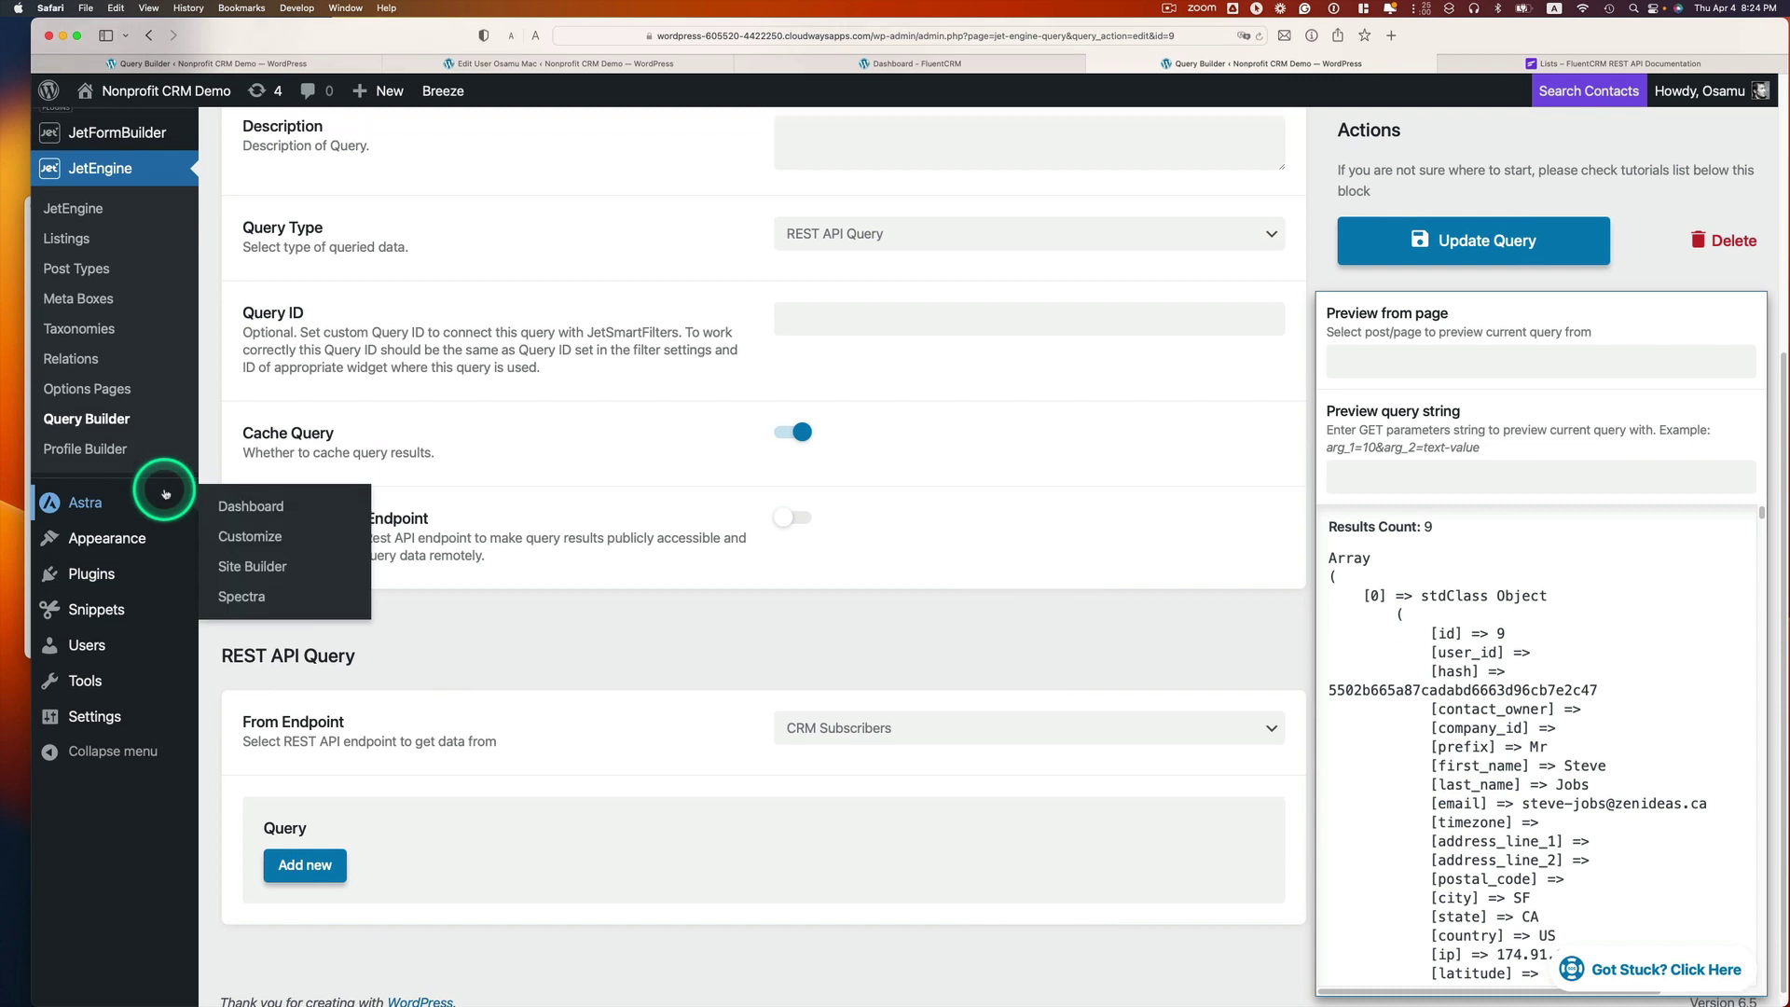
- Create listing item 'CRM subscribers listing' with REST API Endpoint source and the CRM Subscribers endpoint
left_click(74, 267)
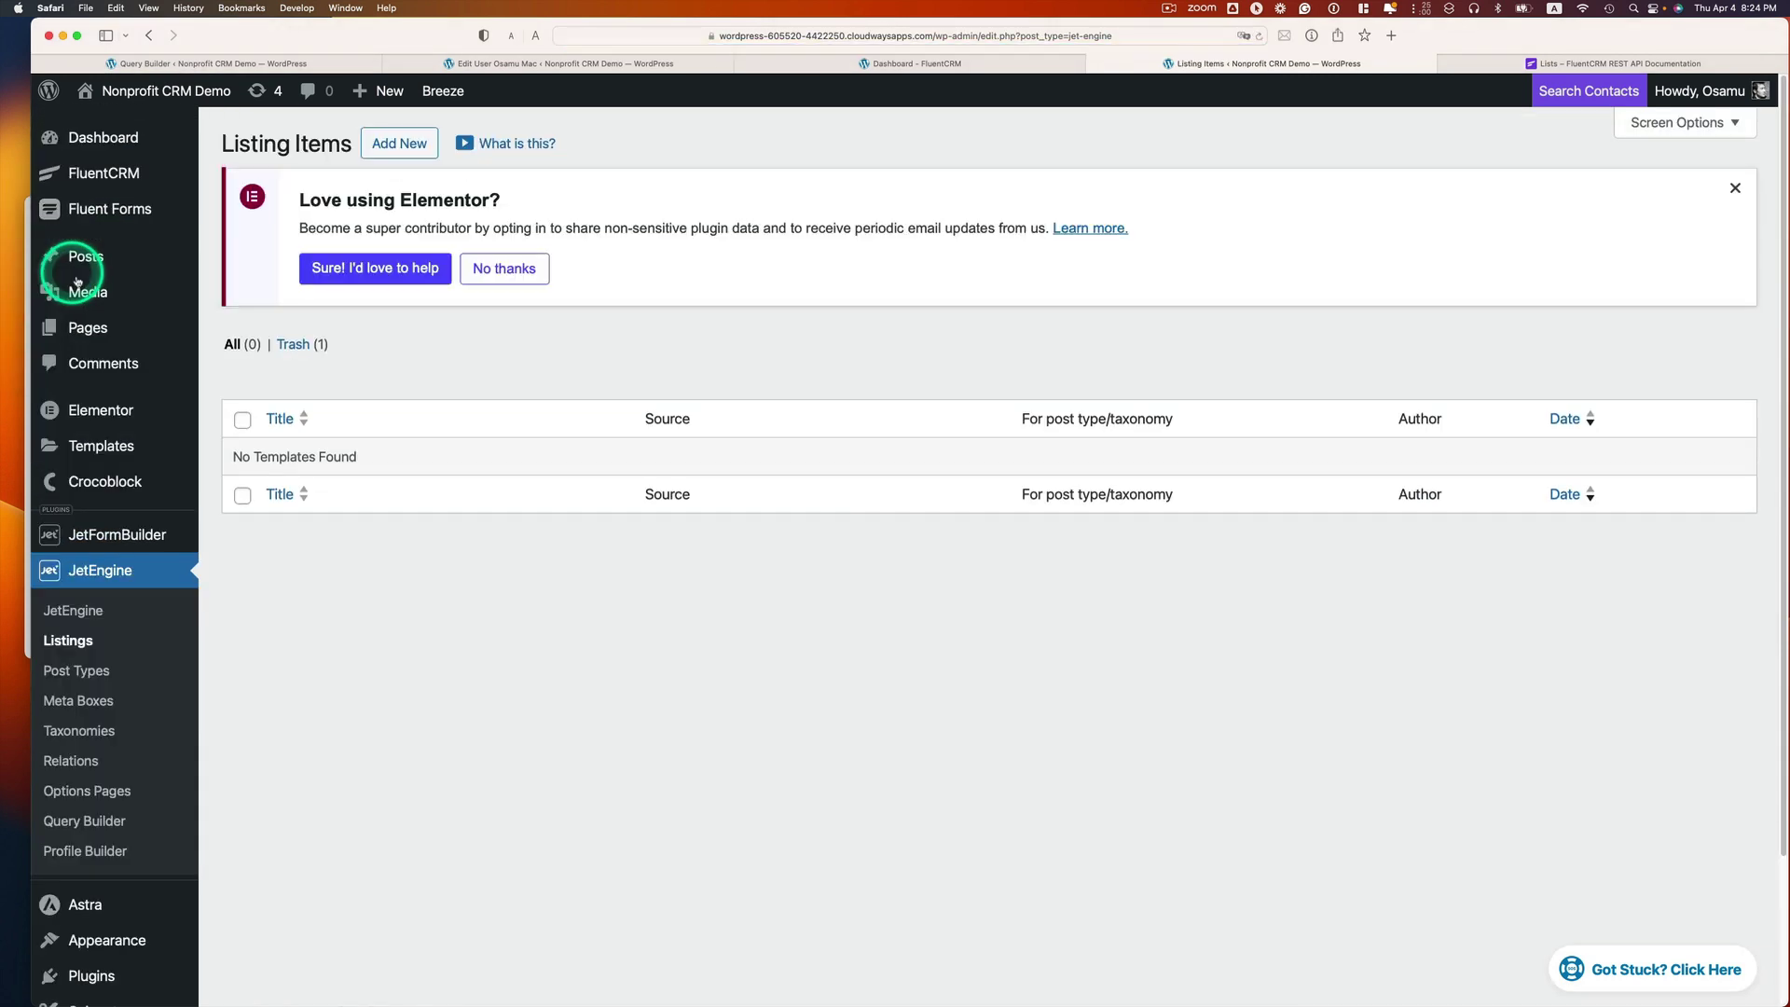
left_click(398, 143)
left_click(668, 402)
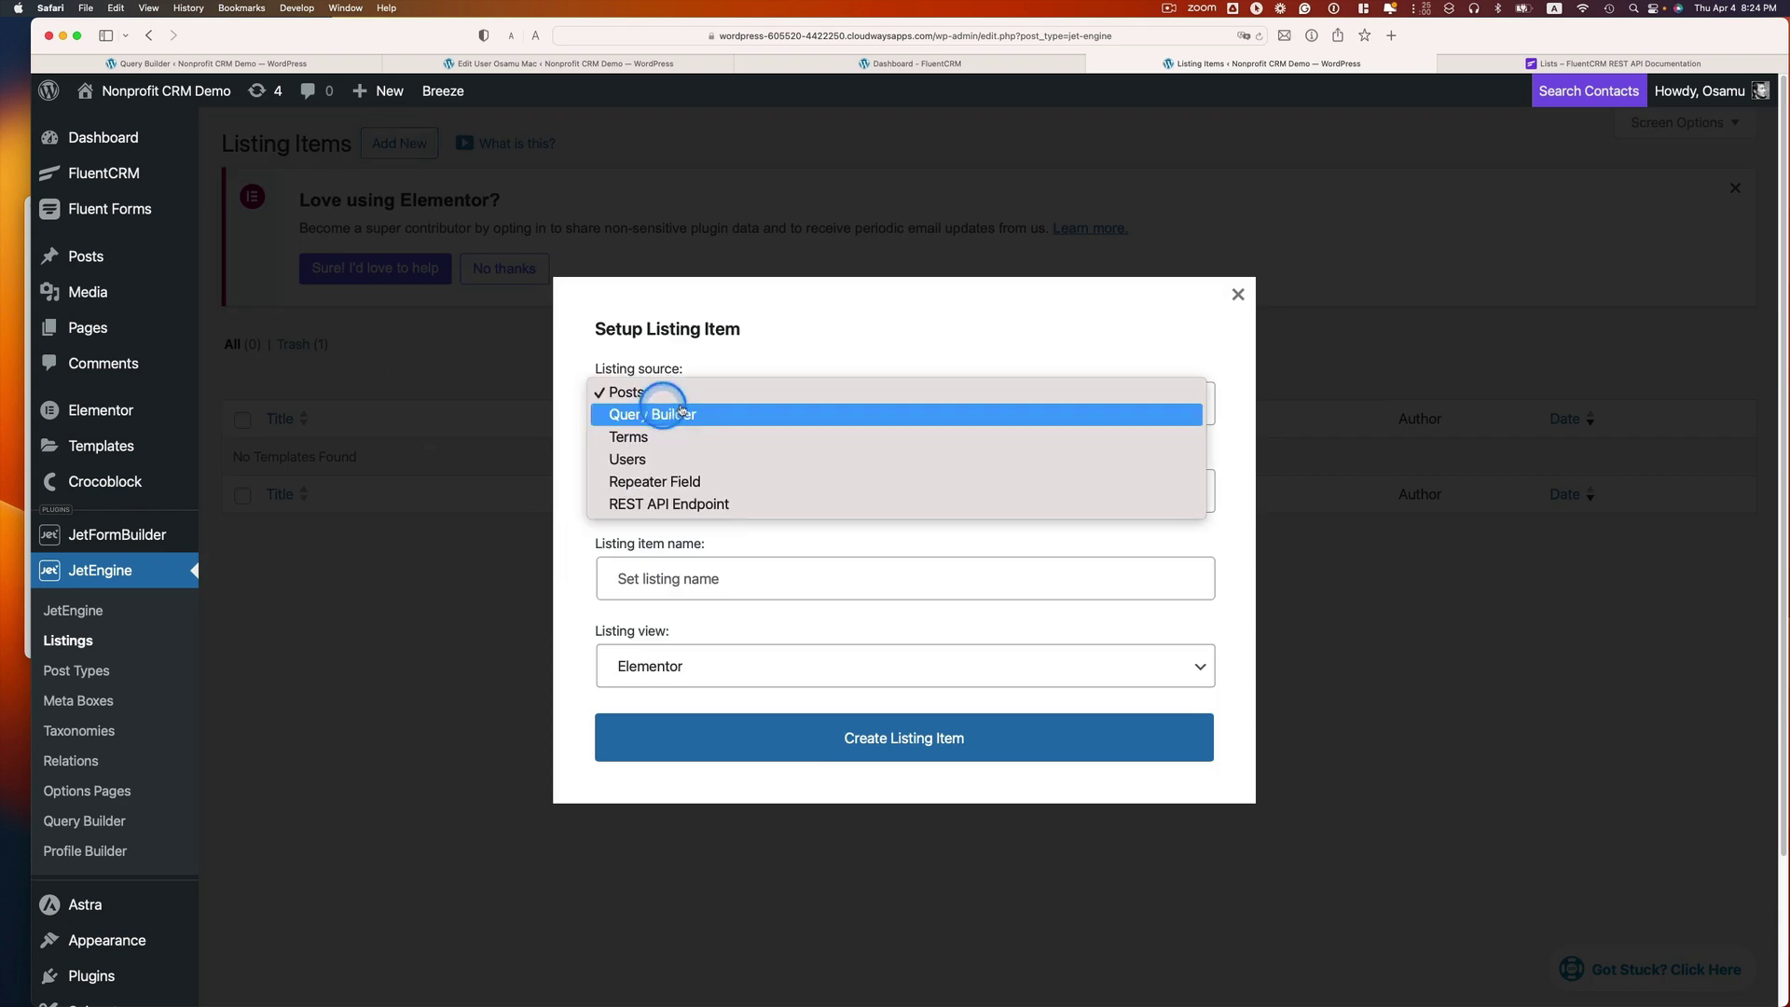
left_click(819, 510)
left_click(740, 491)
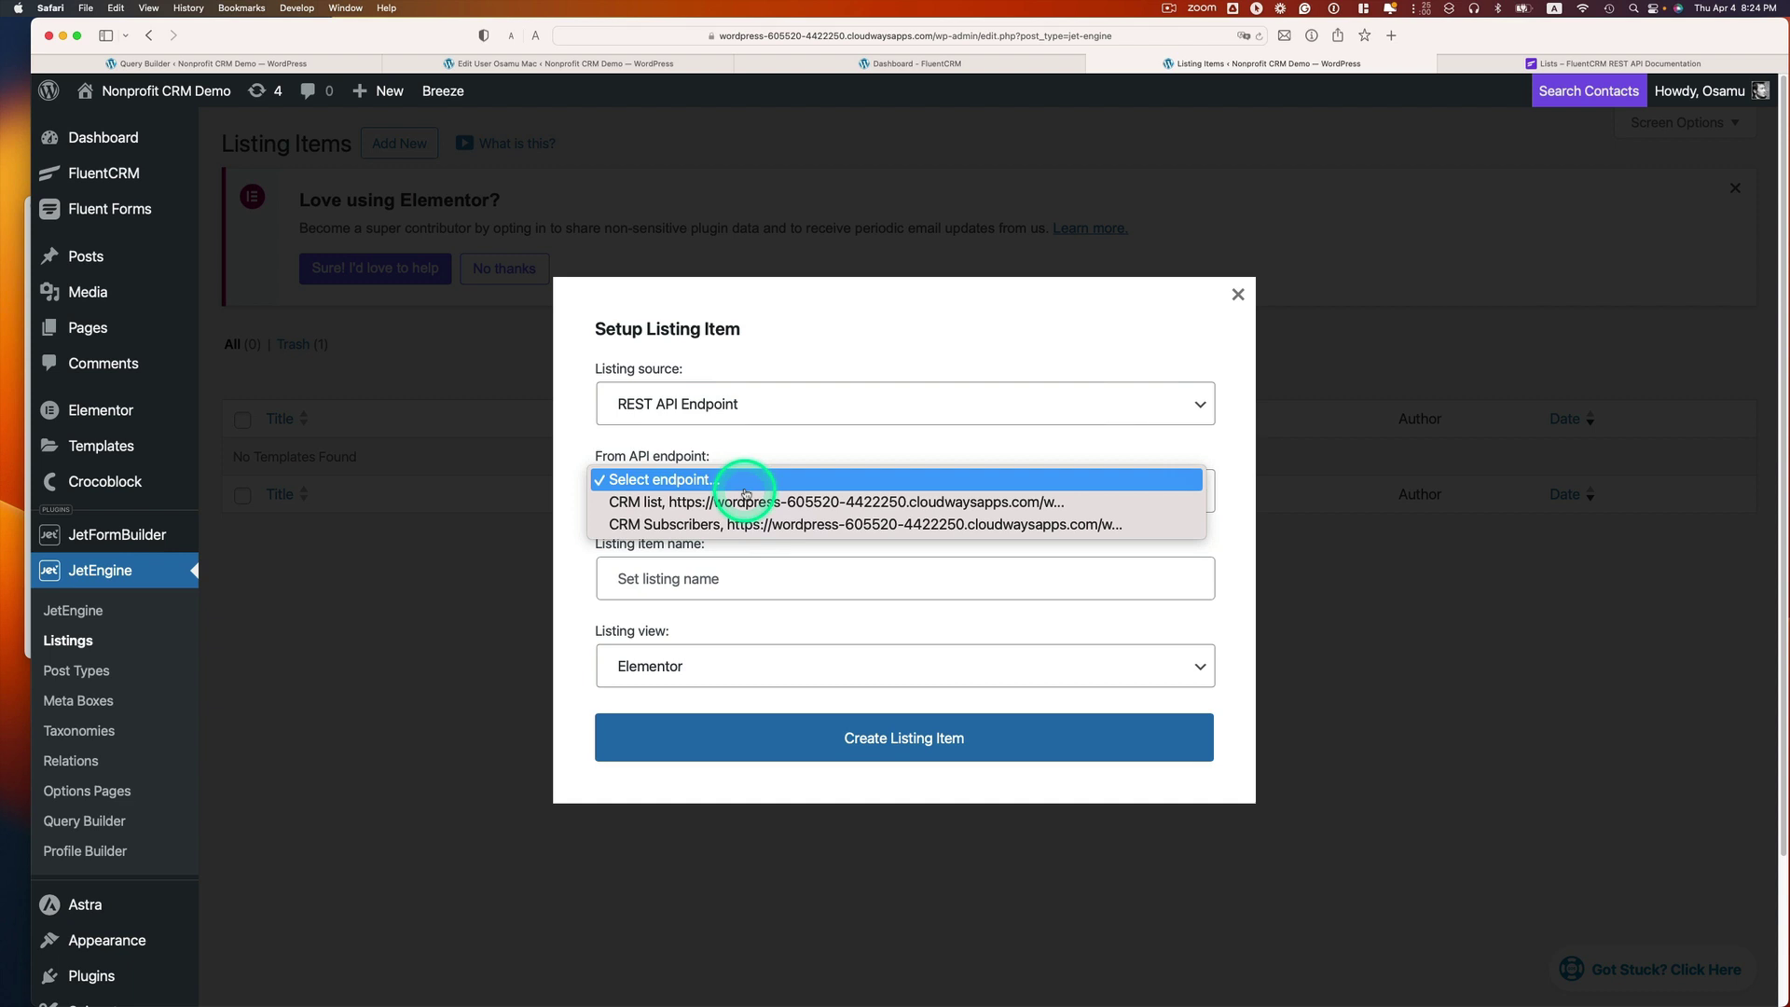
left_click(767, 523)
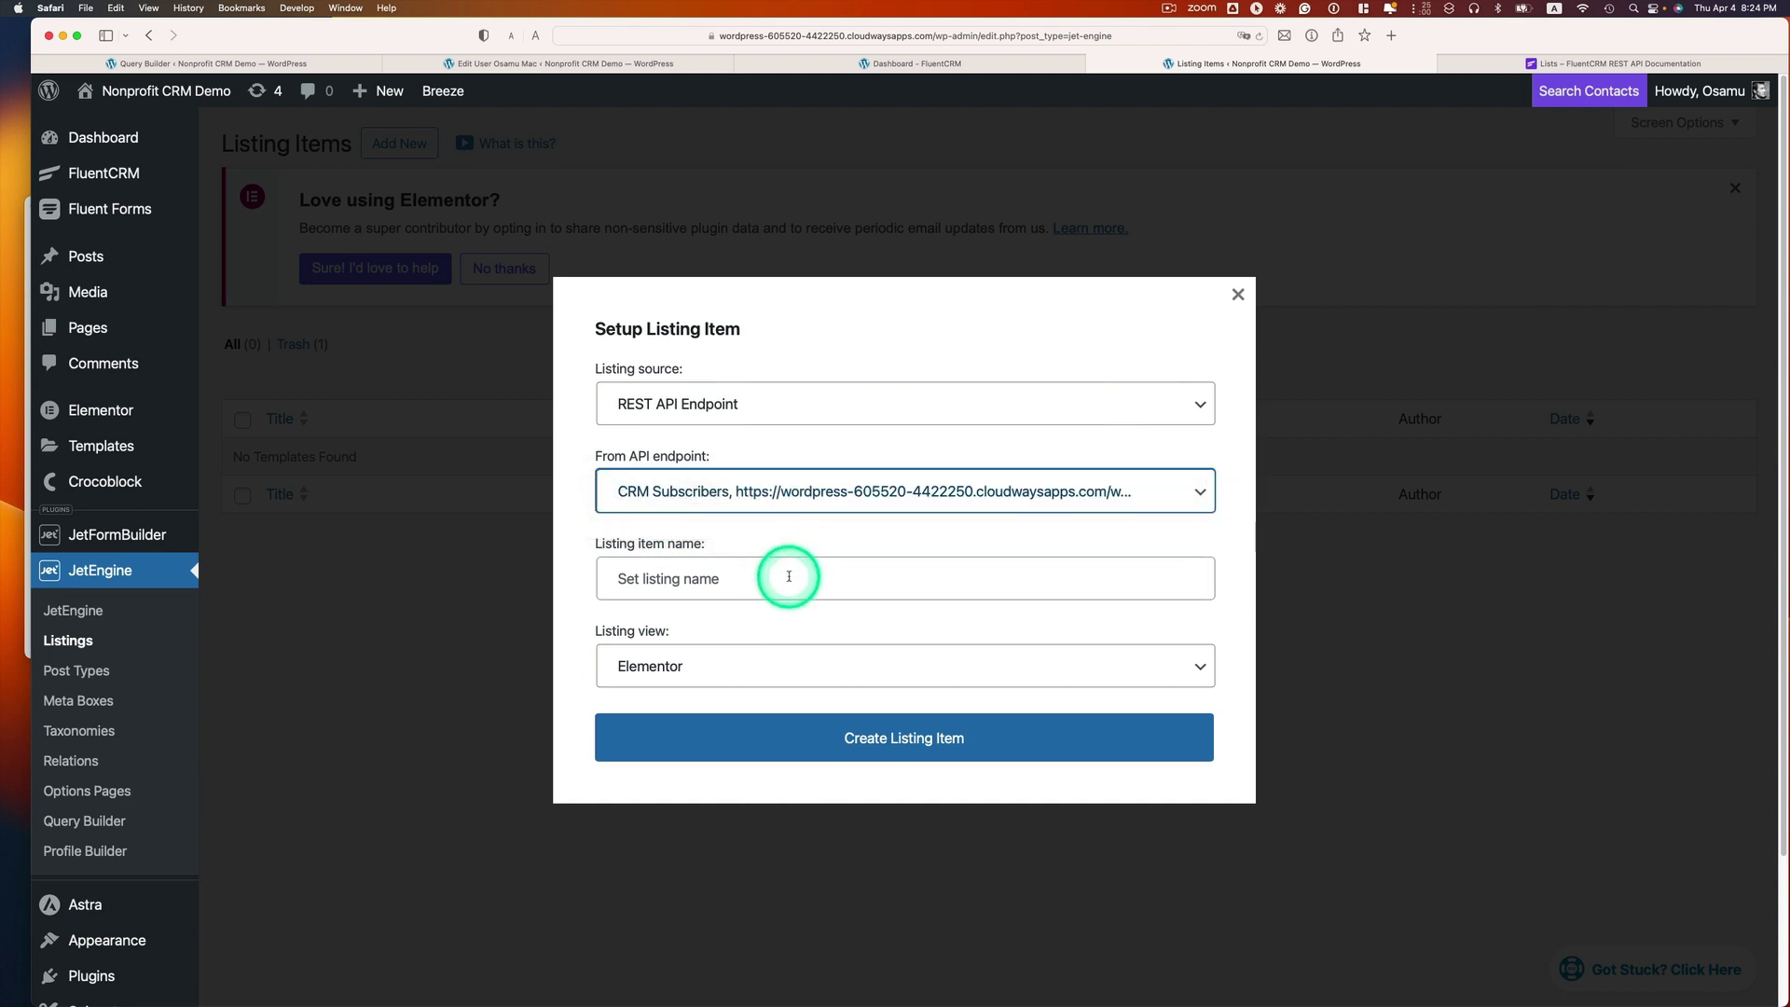
left_click(789, 577)
type("CRM subscribers listing")
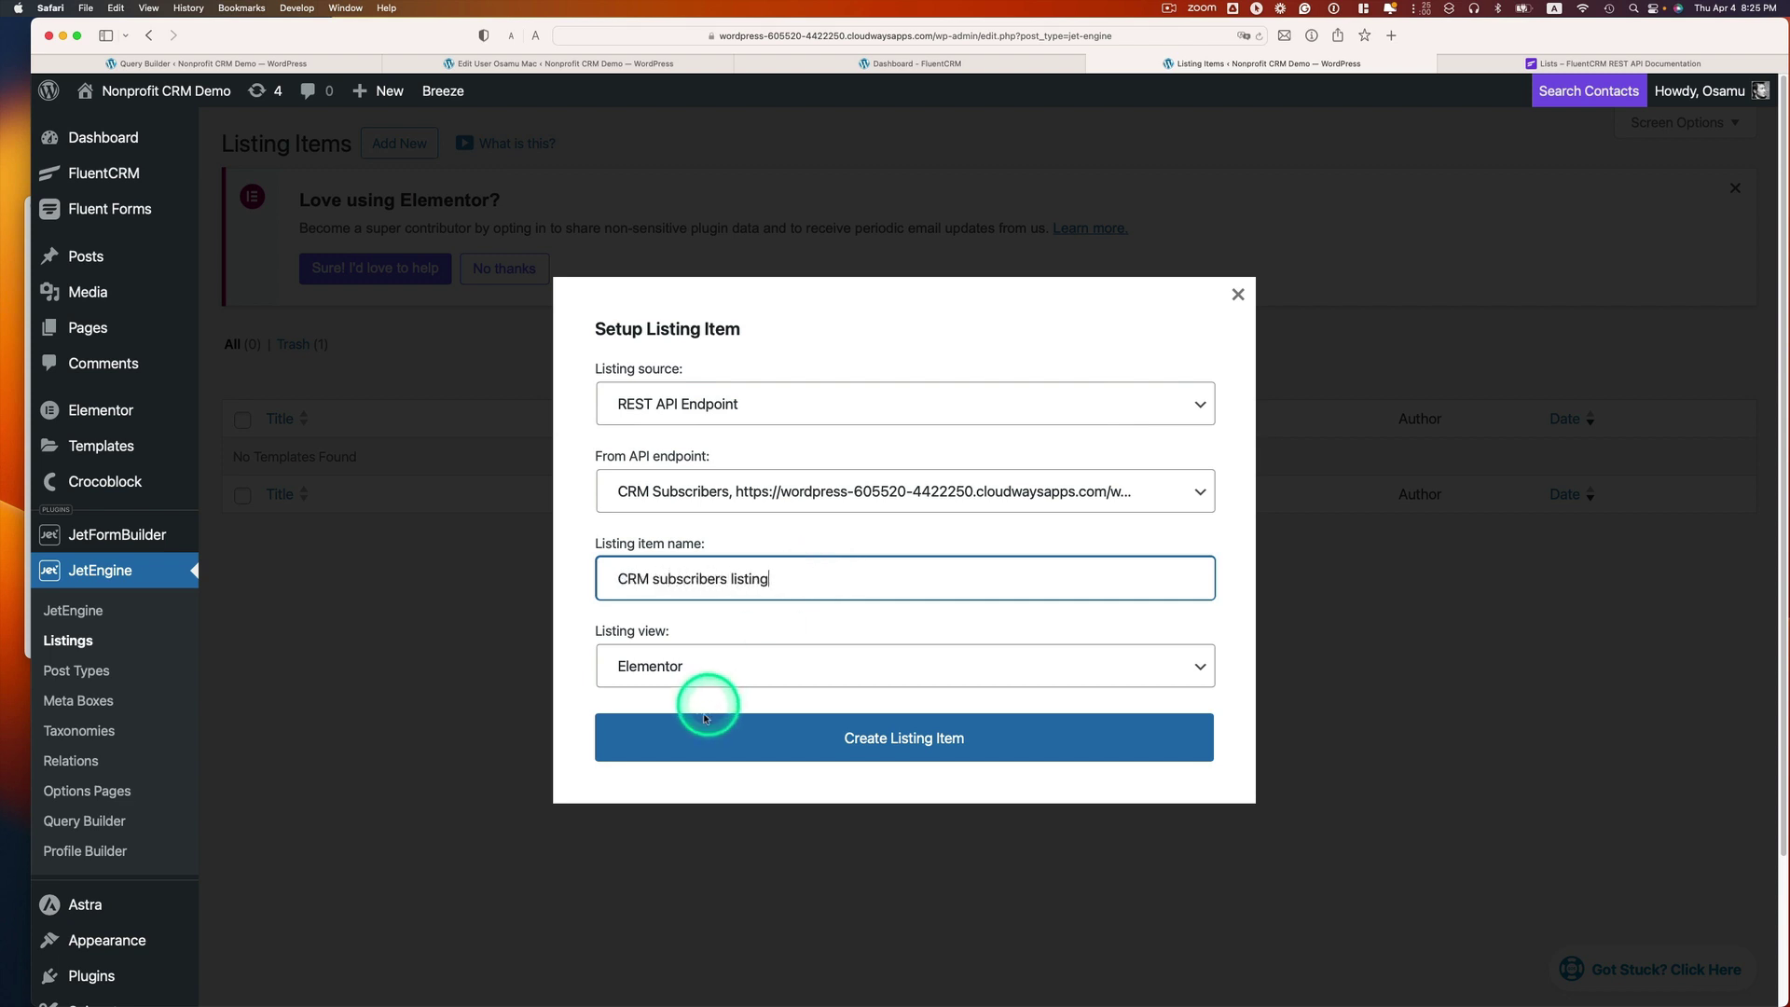
left_click(760, 731)
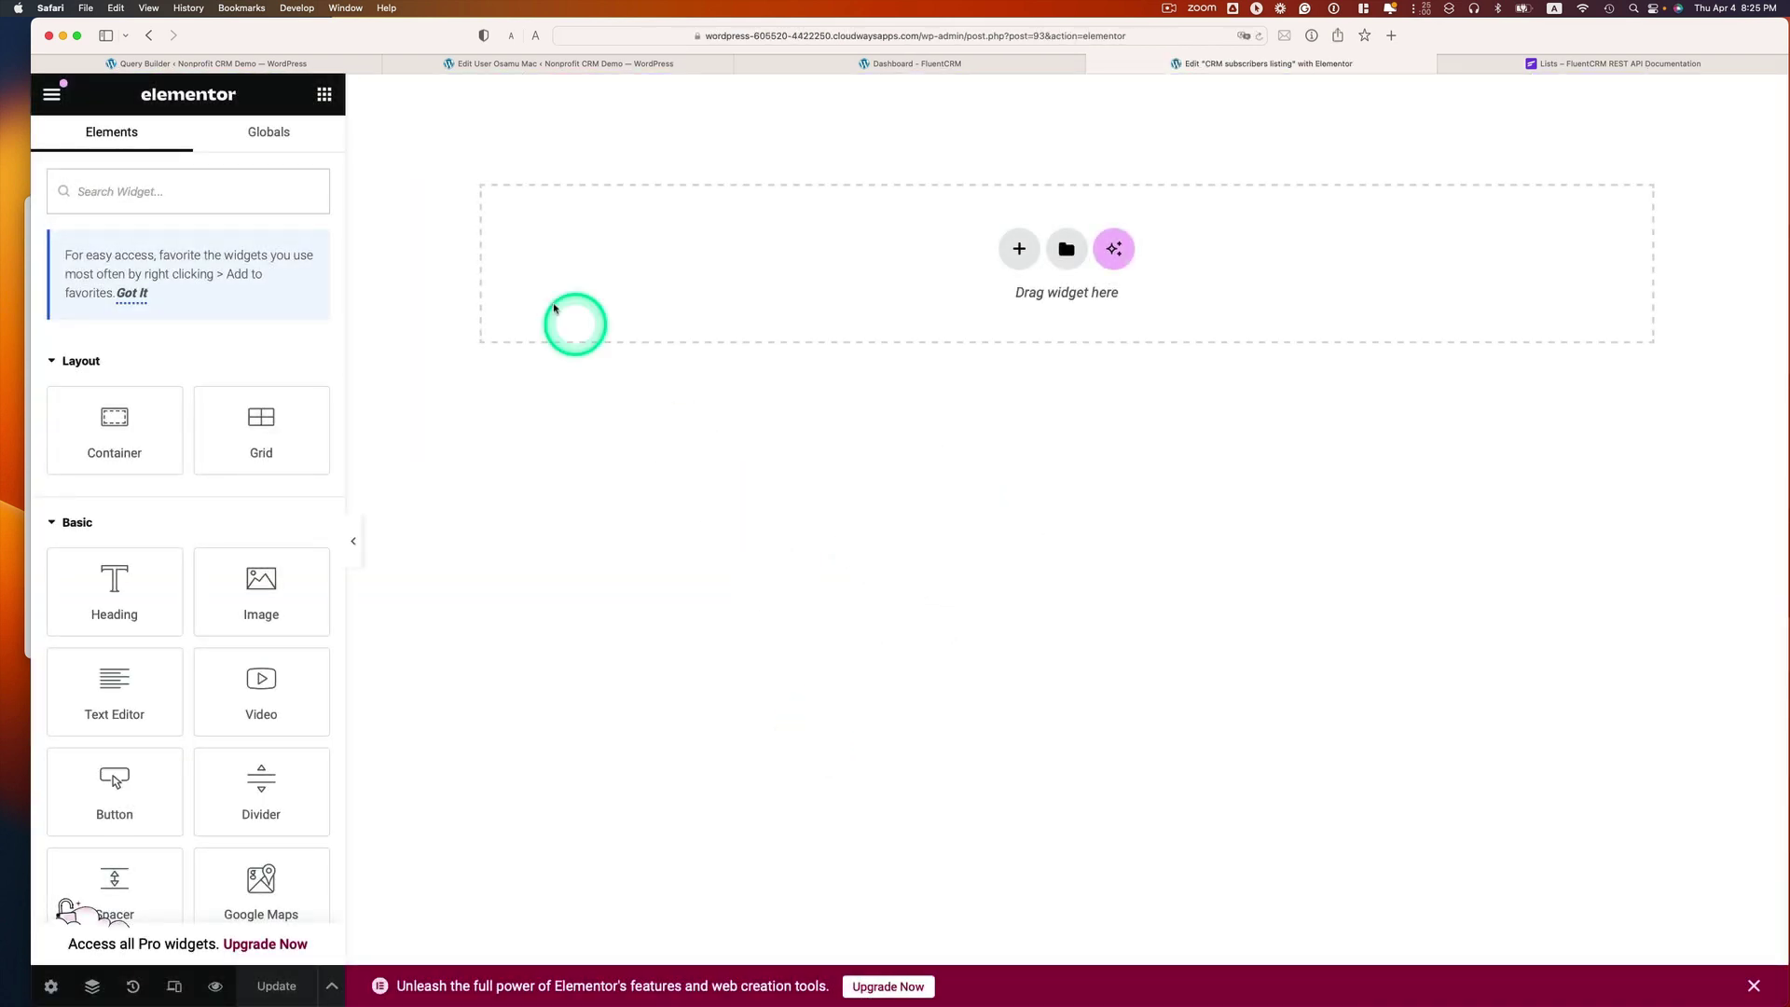
- Add a Dynamic Field with Post/Term/User/Object source showing full_name ('Steve Jobs')
left_click(274, 189)
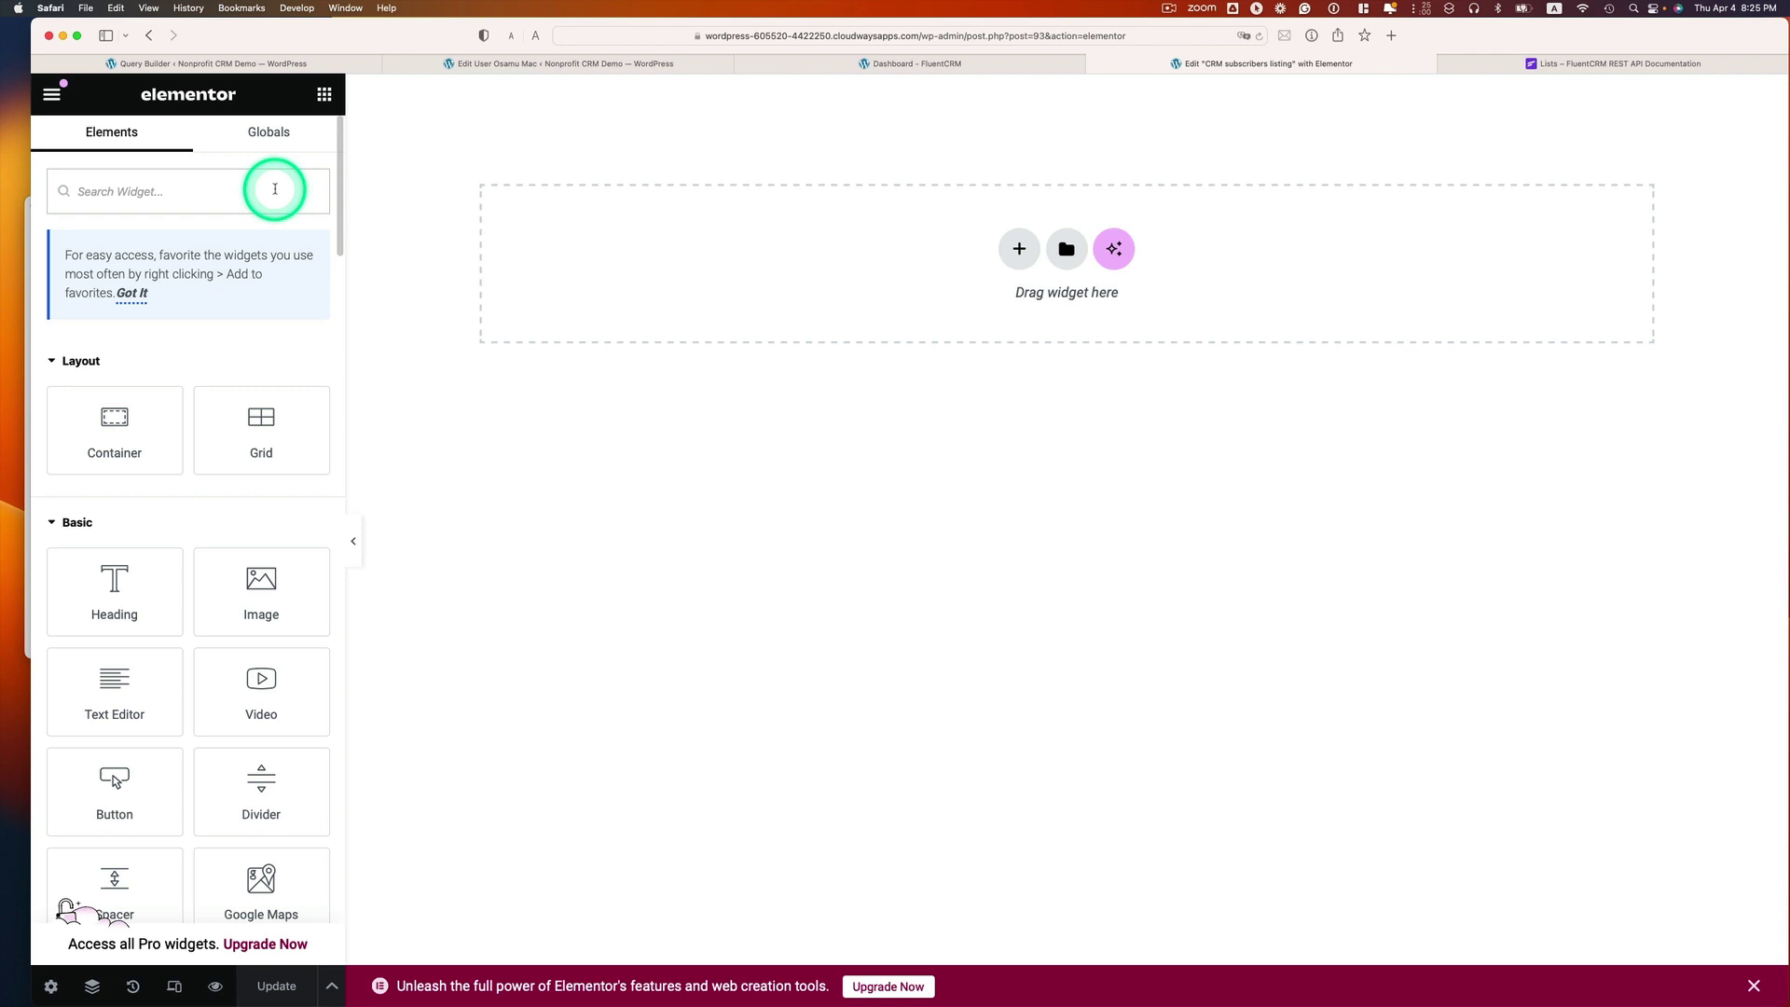
type("dyn")
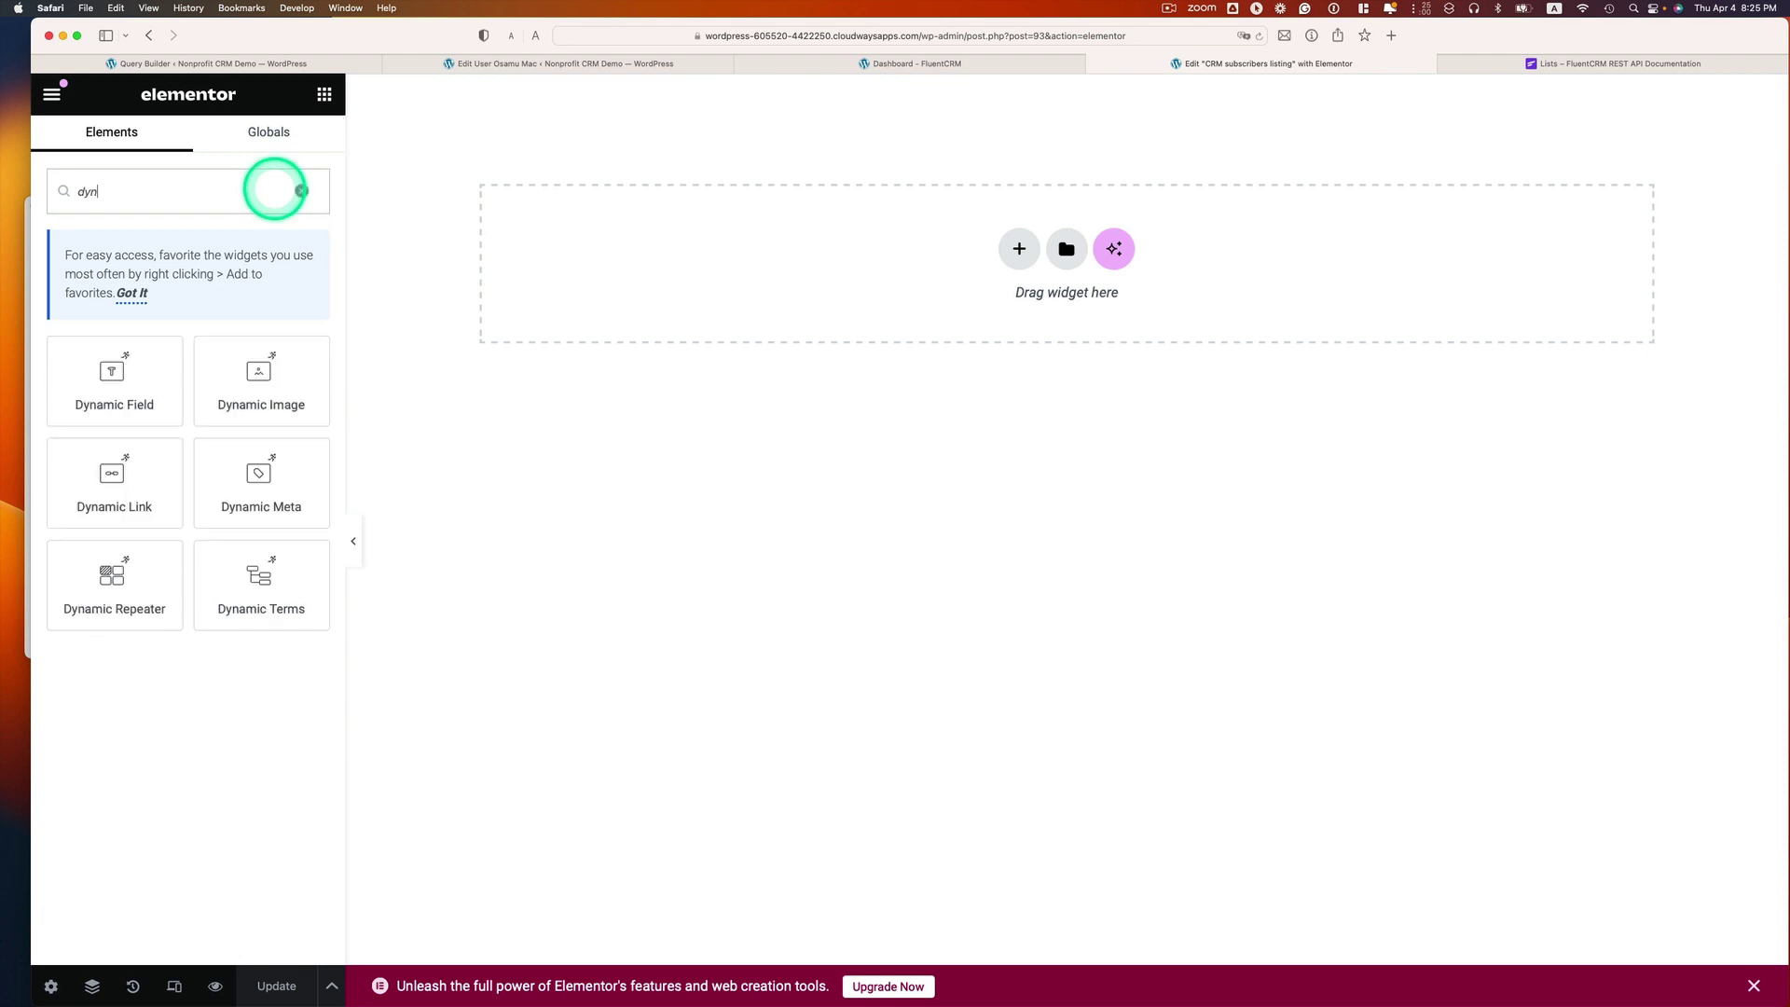
type("am ic")
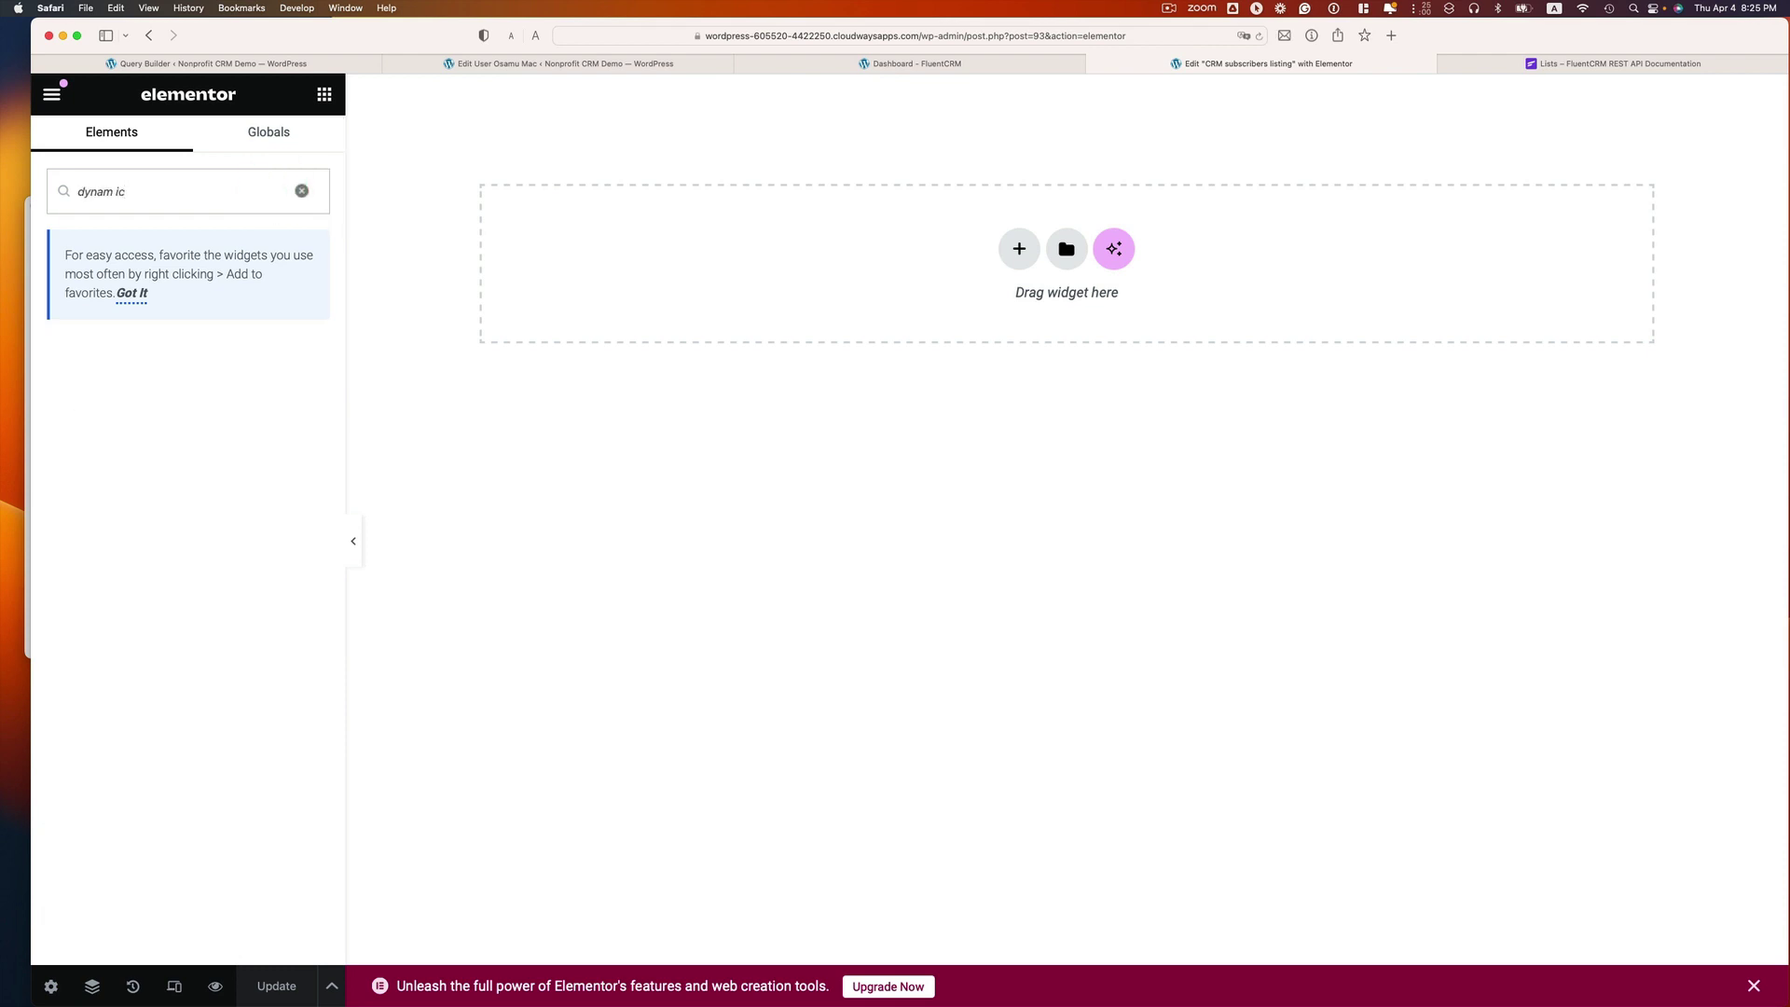
key("BackSpace")
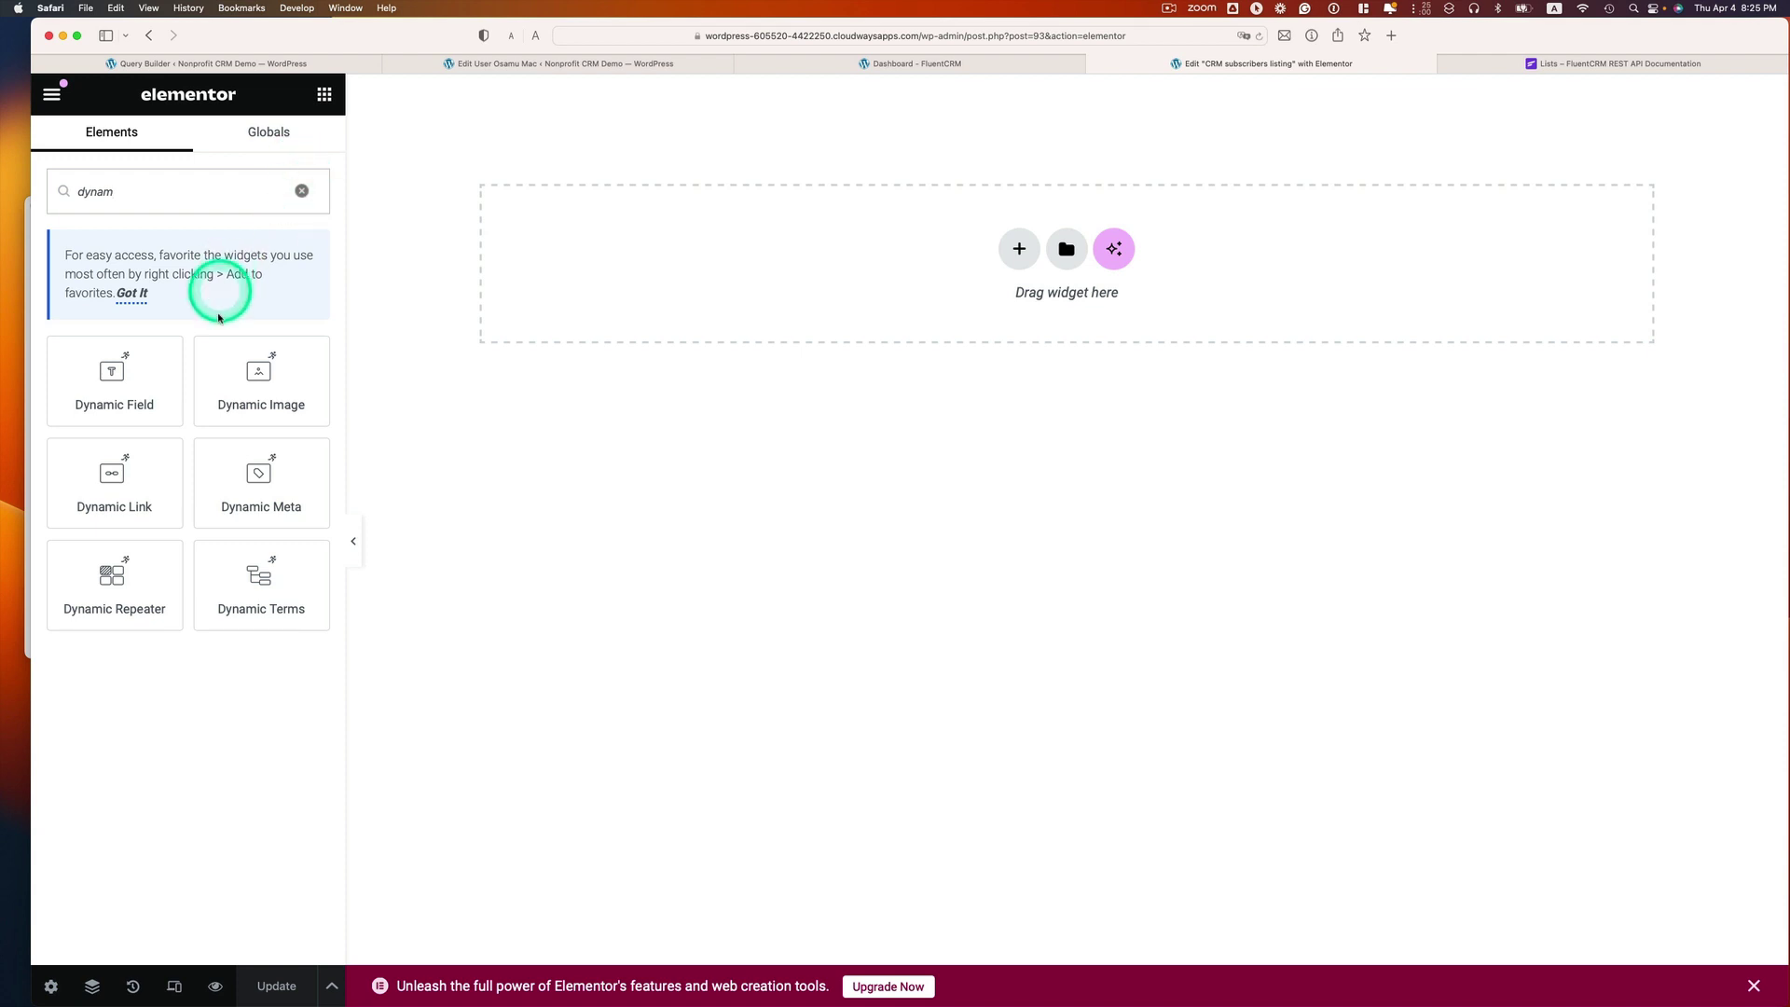
left_click_drag(124, 371, 806, 274)
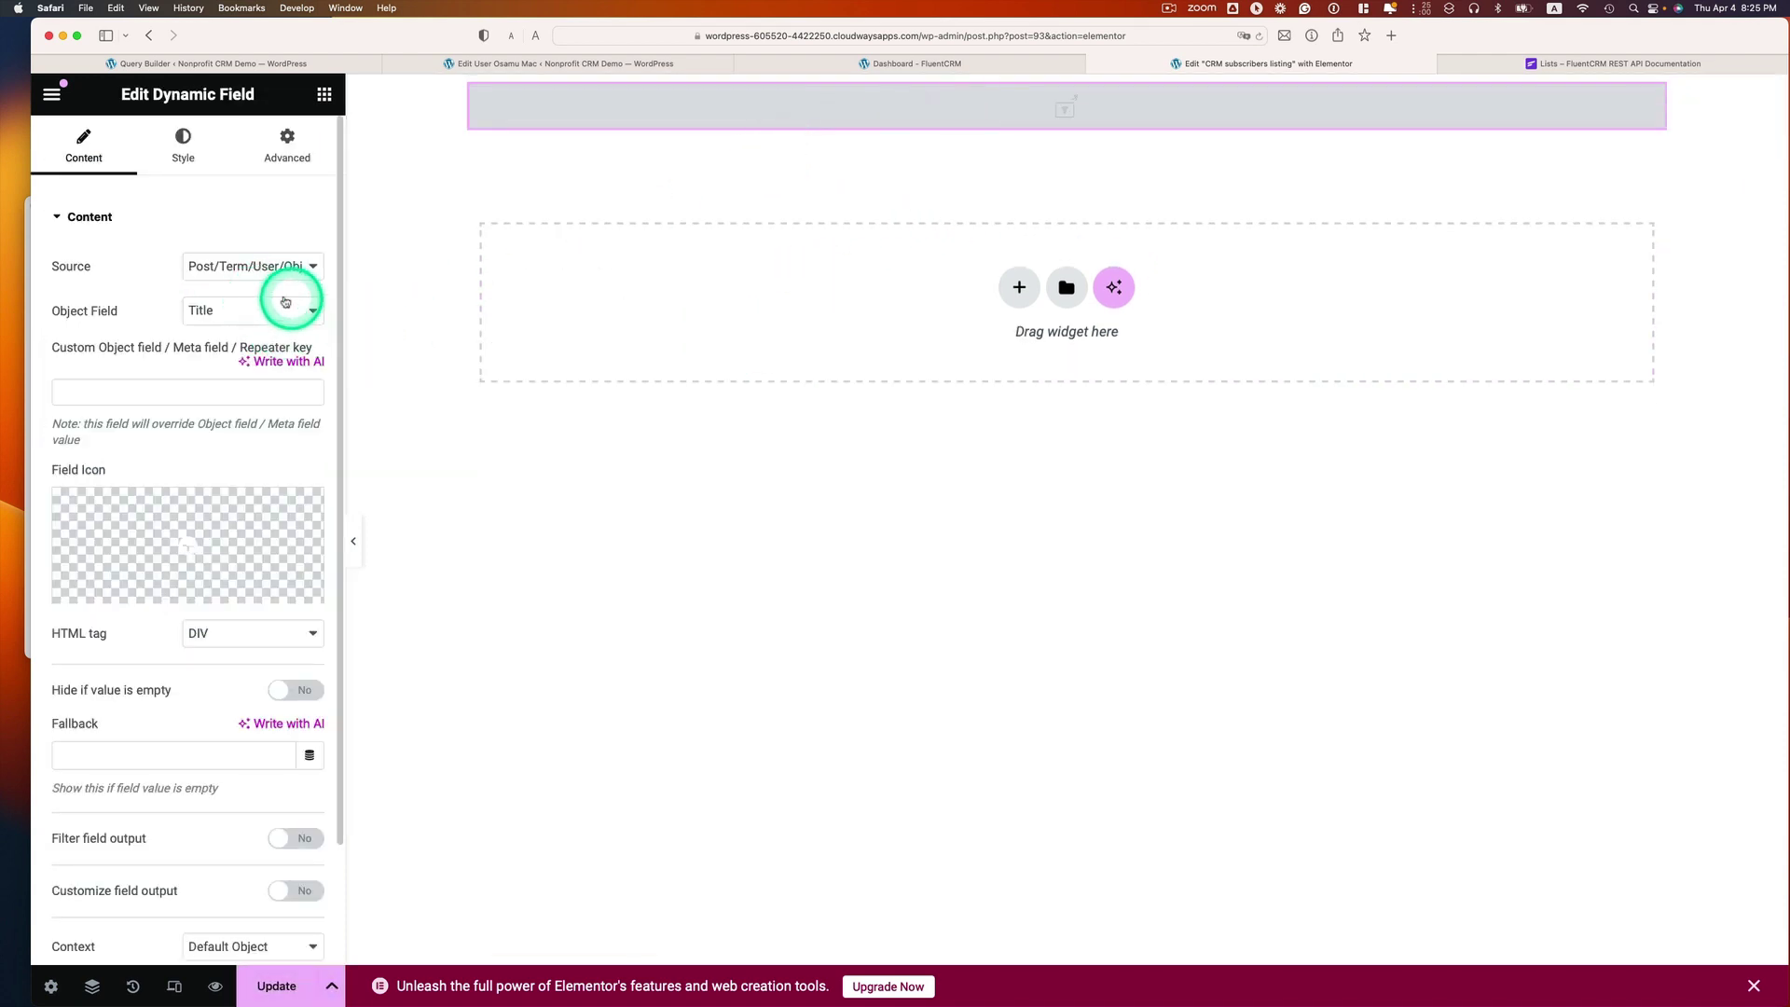
left_click(266, 267)
left_click(266, 262)
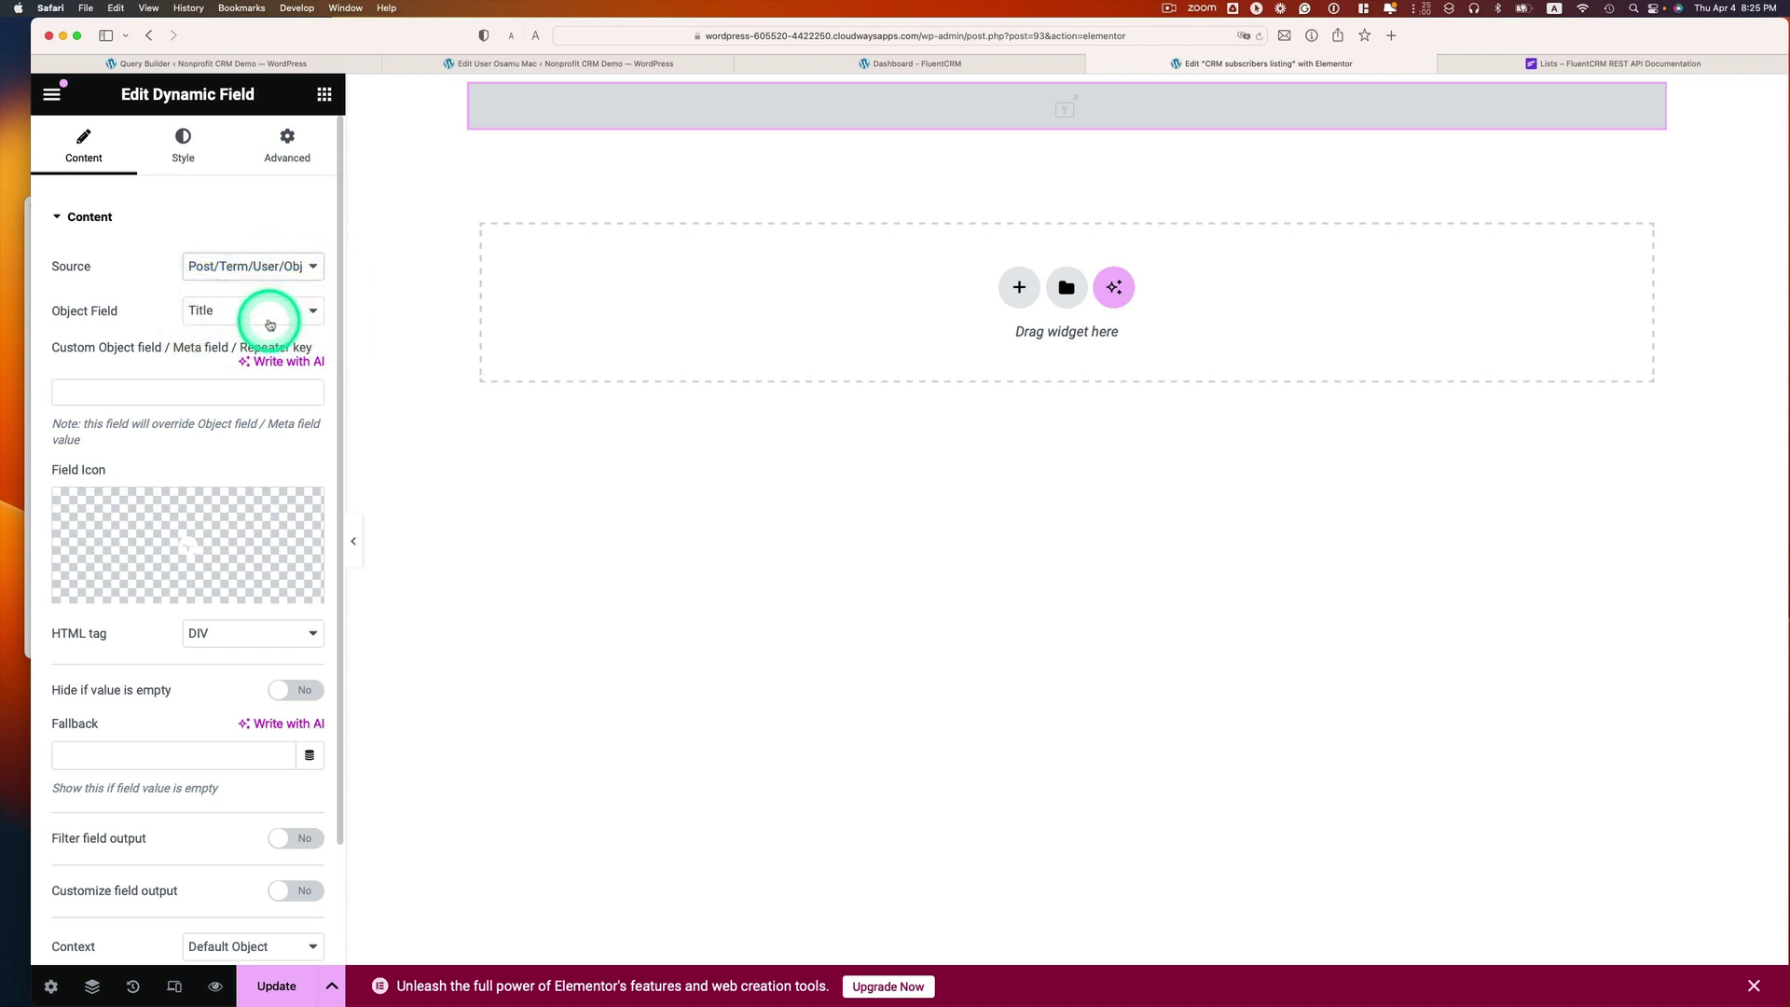
left_click(266, 315)
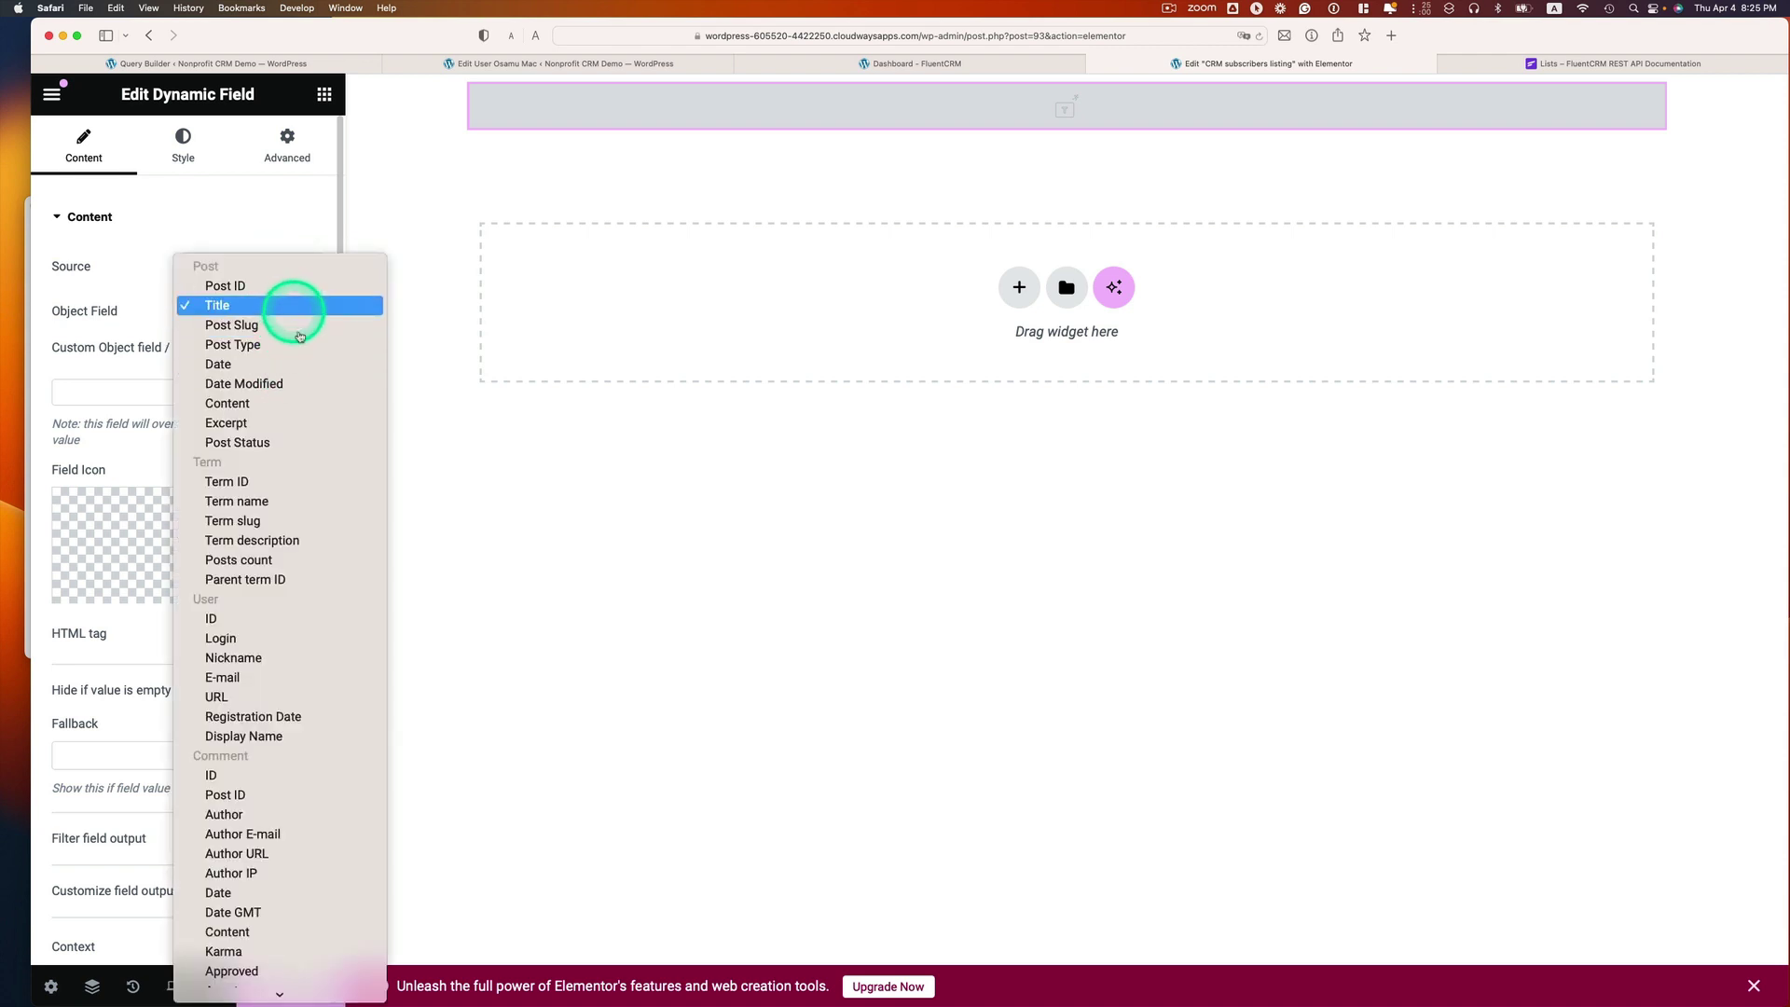
scroll(321, 420, "down", 10)
scroll(347, 479, "down", 1)
scroll(287, 713, "down", 1)
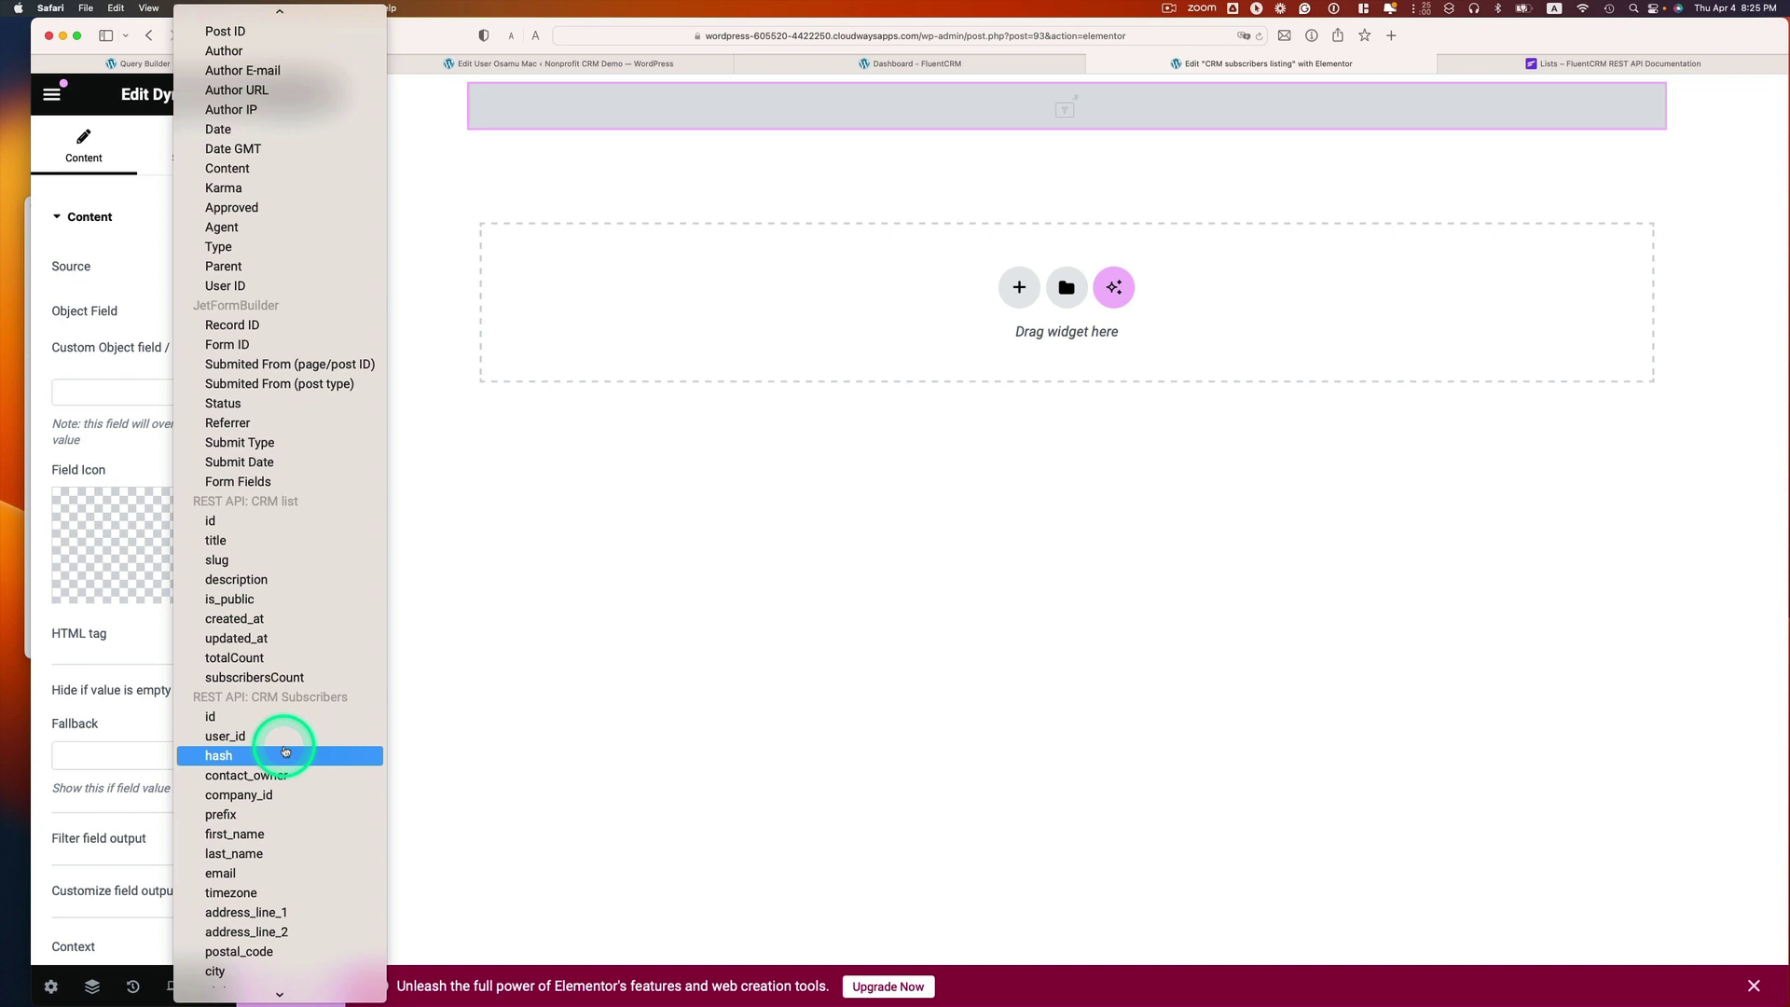
scroll(308, 699, "down", 1)
scroll(352, 697, "down", 1)
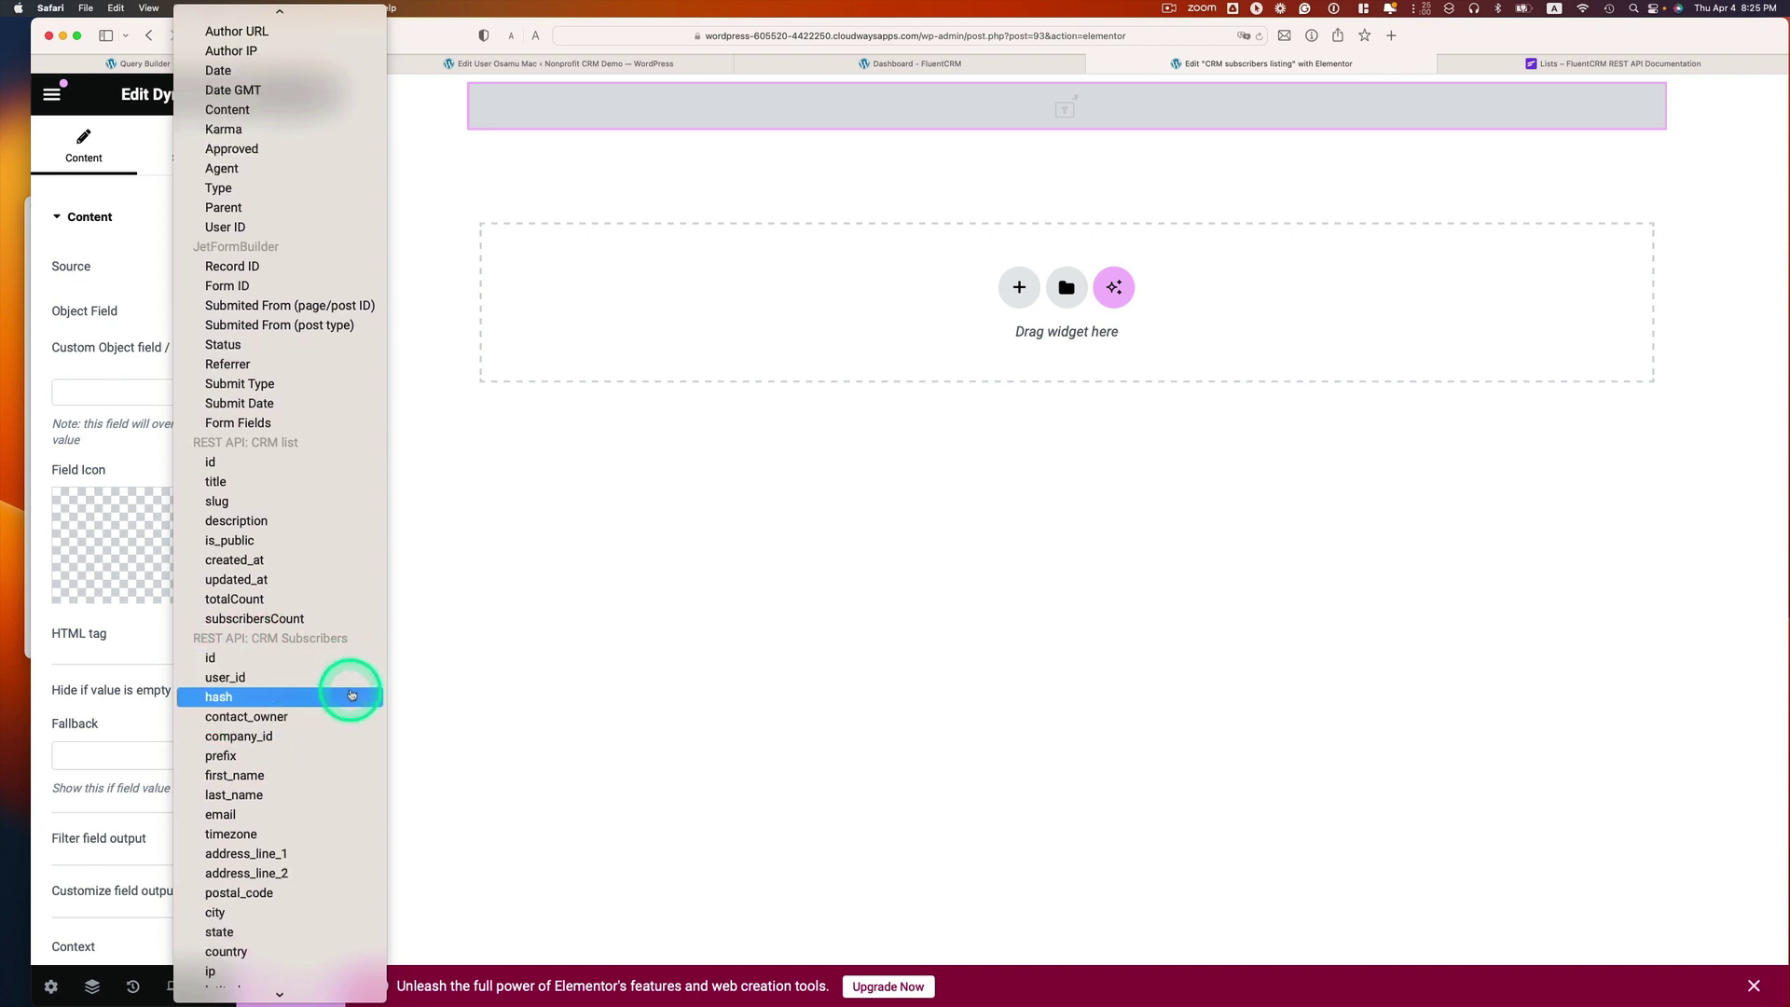
scroll(351, 695, "down", 1)
scroll(351, 694, "down", 3)
scroll(351, 691, "down", 2)
scroll(351, 691, "down", 3)
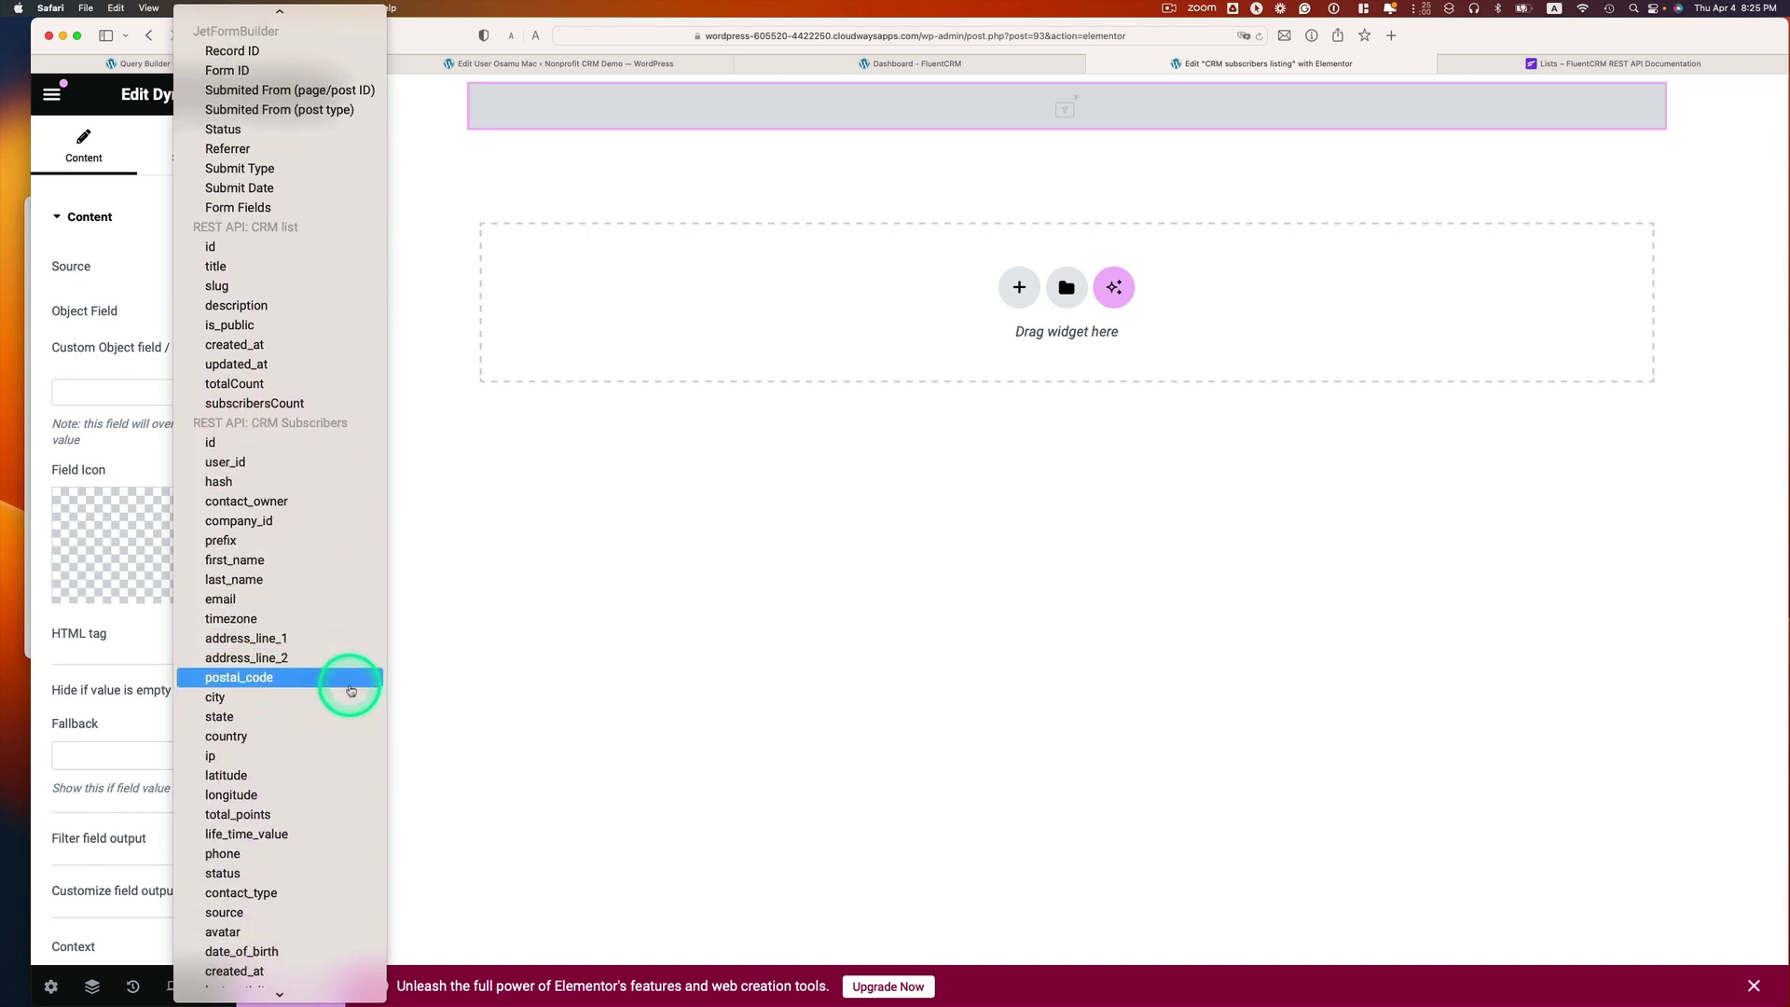
scroll(351, 688, "down", 1)
scroll(350, 688, "down", 2)
scroll(322, 755, "down", 6)
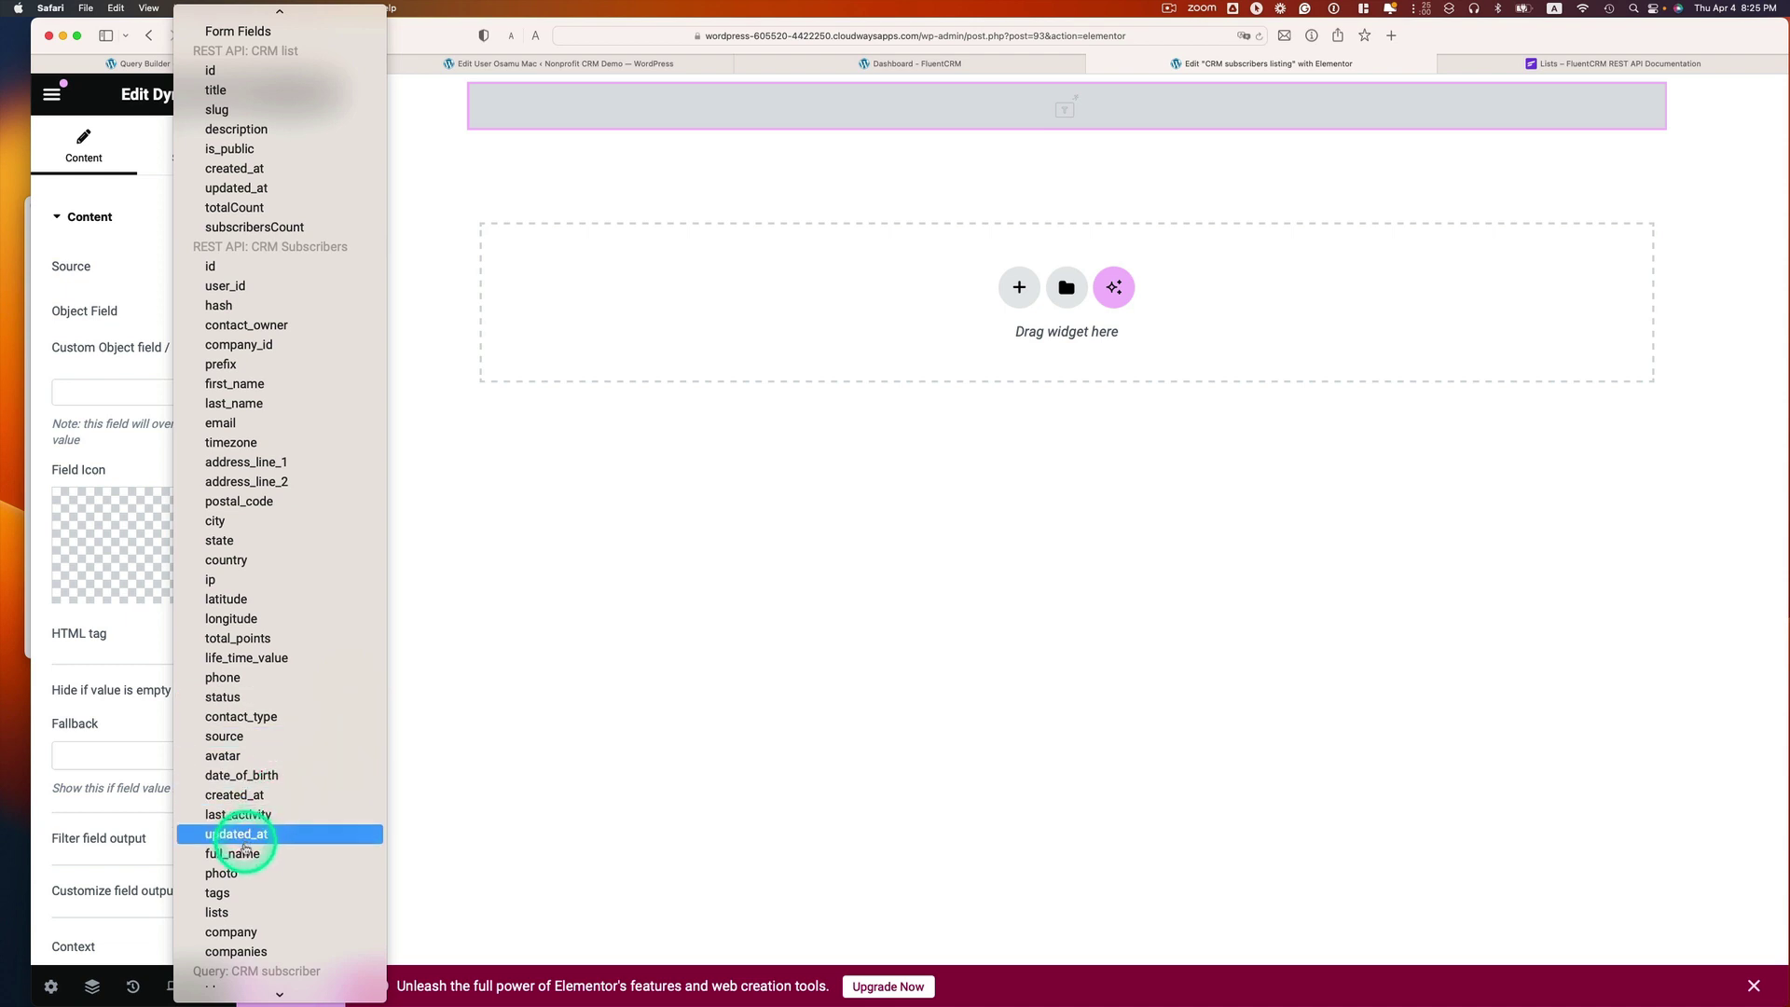
left_click(232, 853)
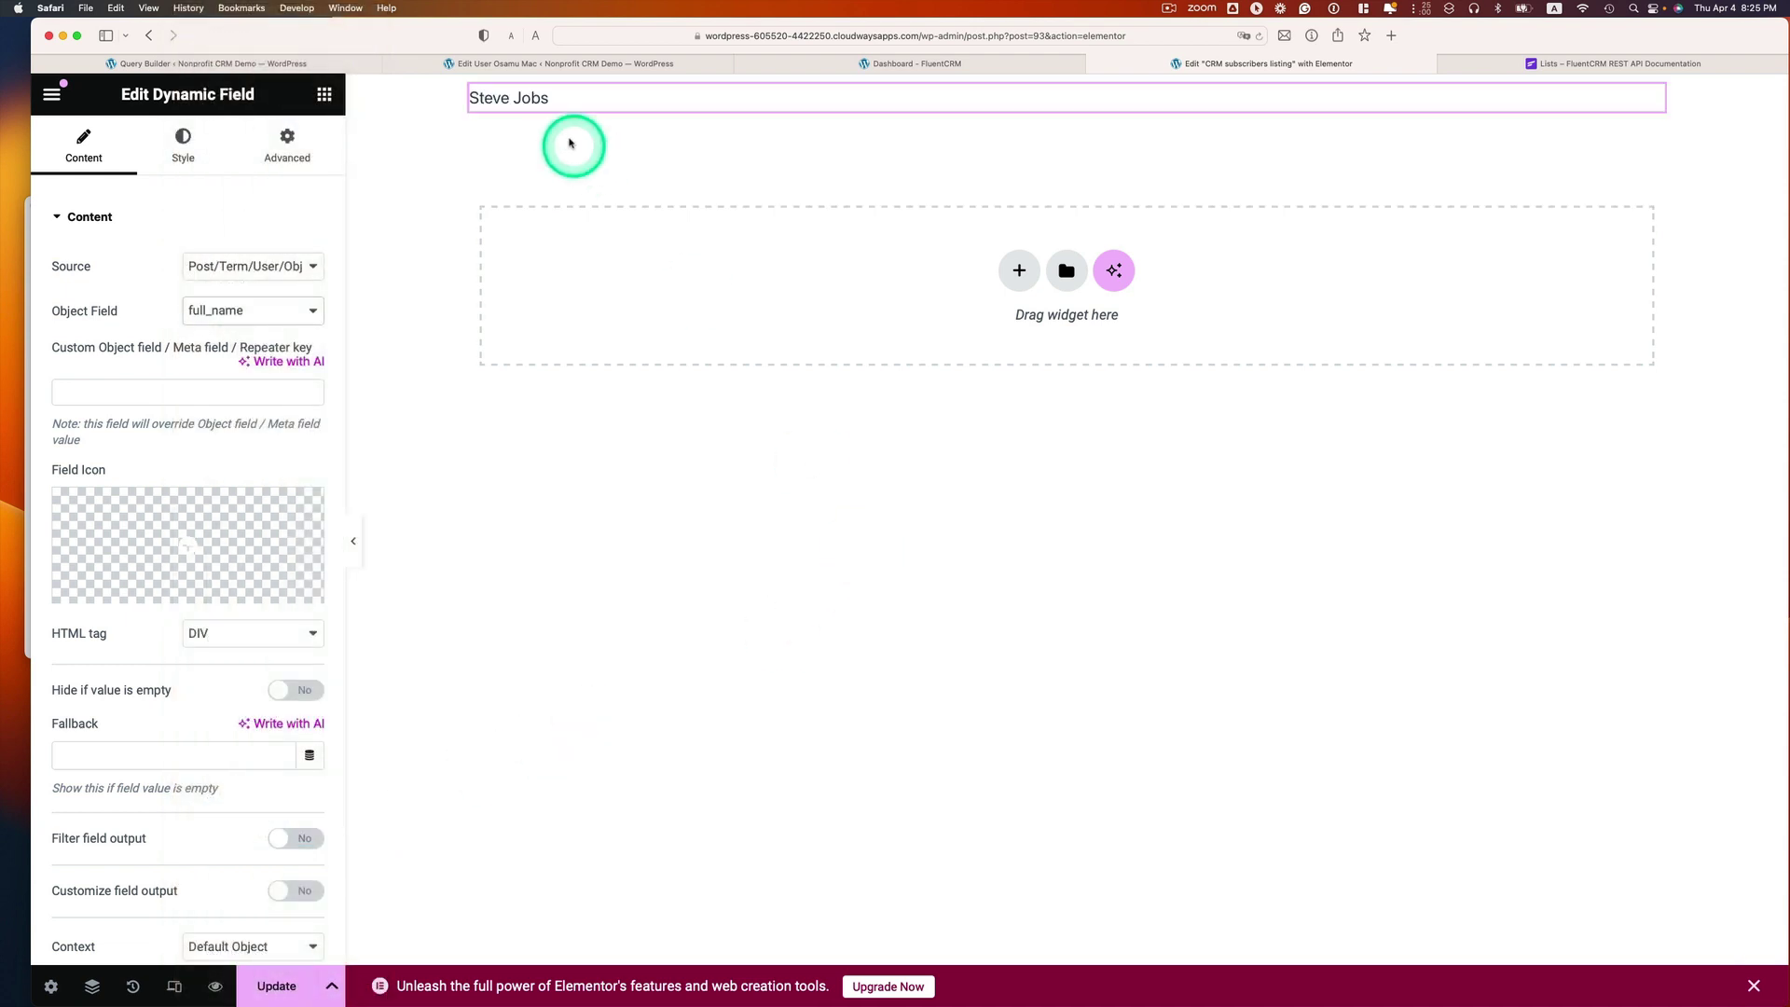
- Duplicate the name field and switch the copy to the subscriber's email
right_click(775, 106)
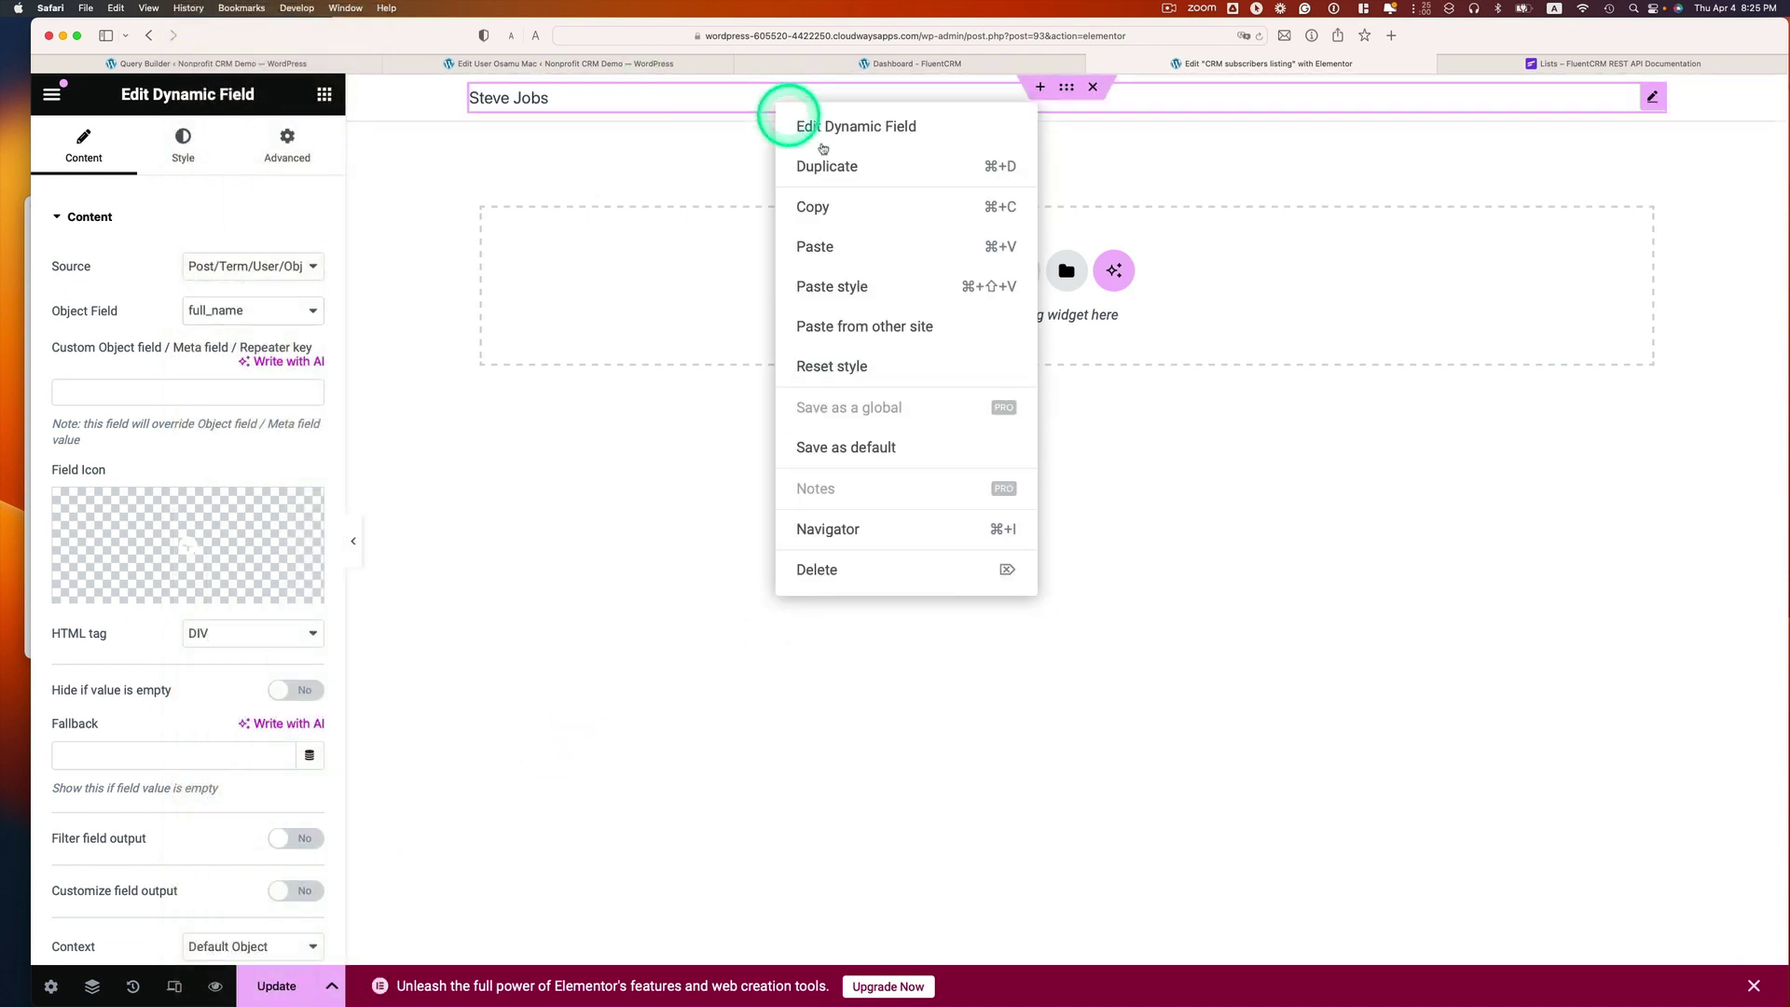
left_click(831, 166)
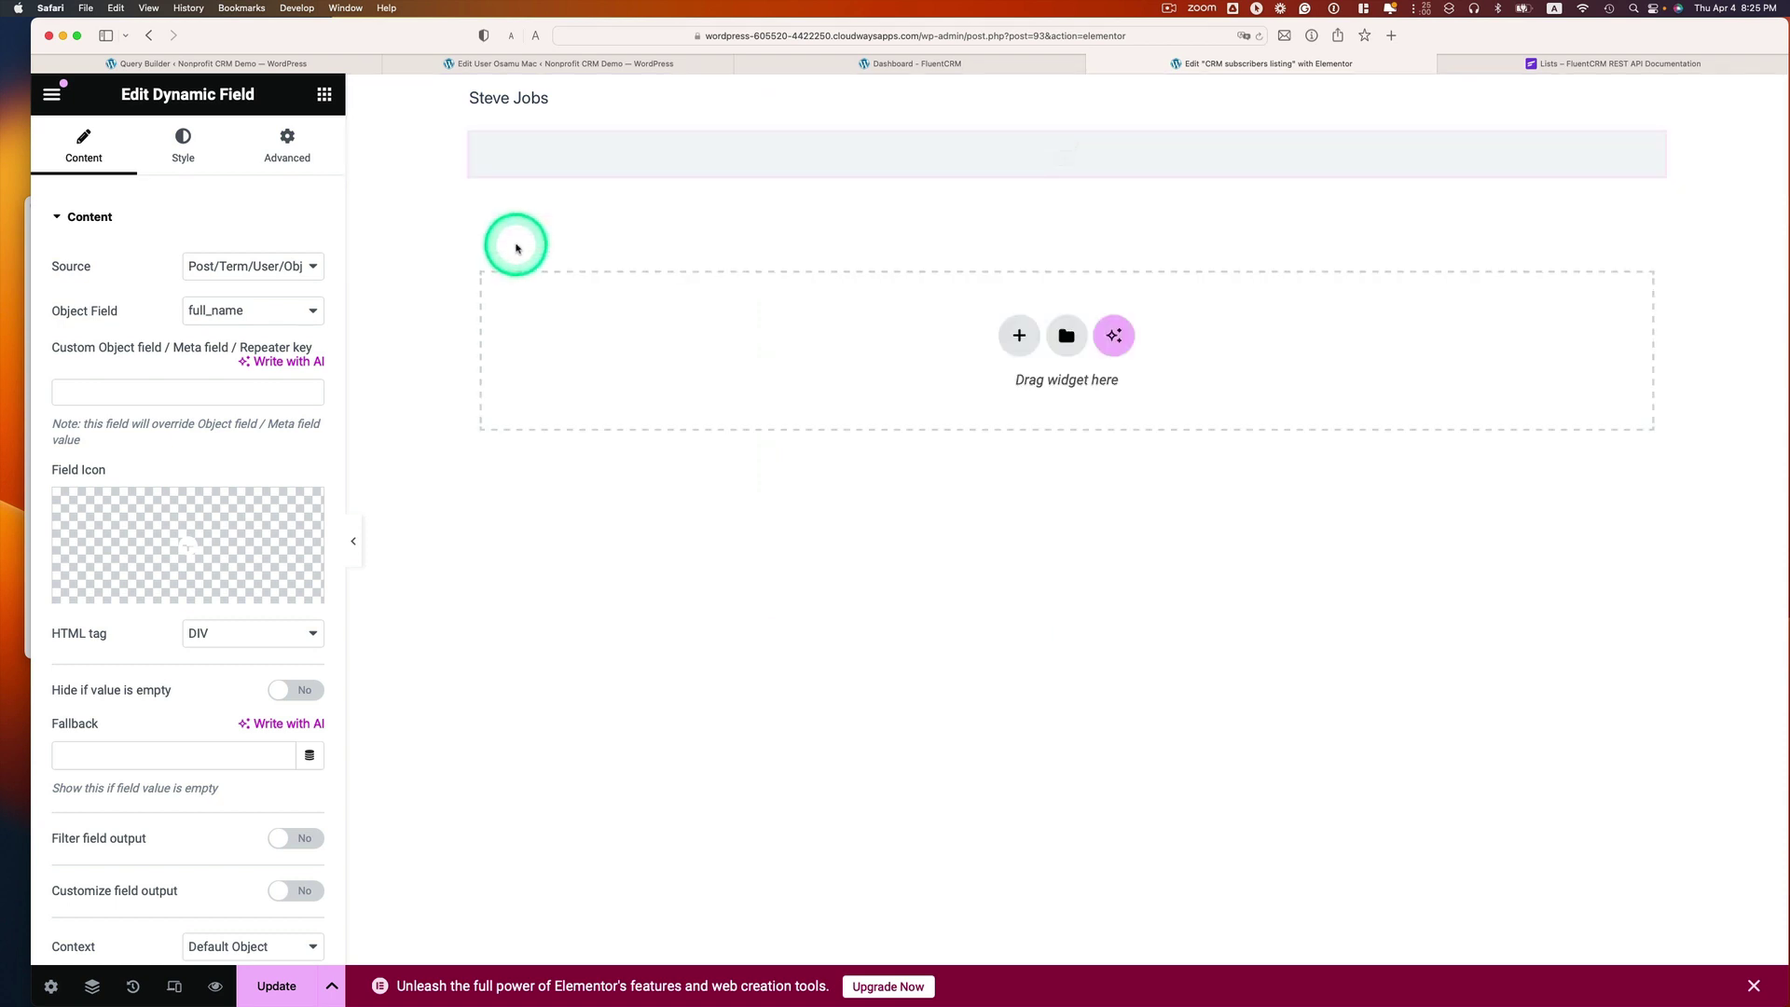
left_click(255, 321)
scroll(272, 315, "up", 1)
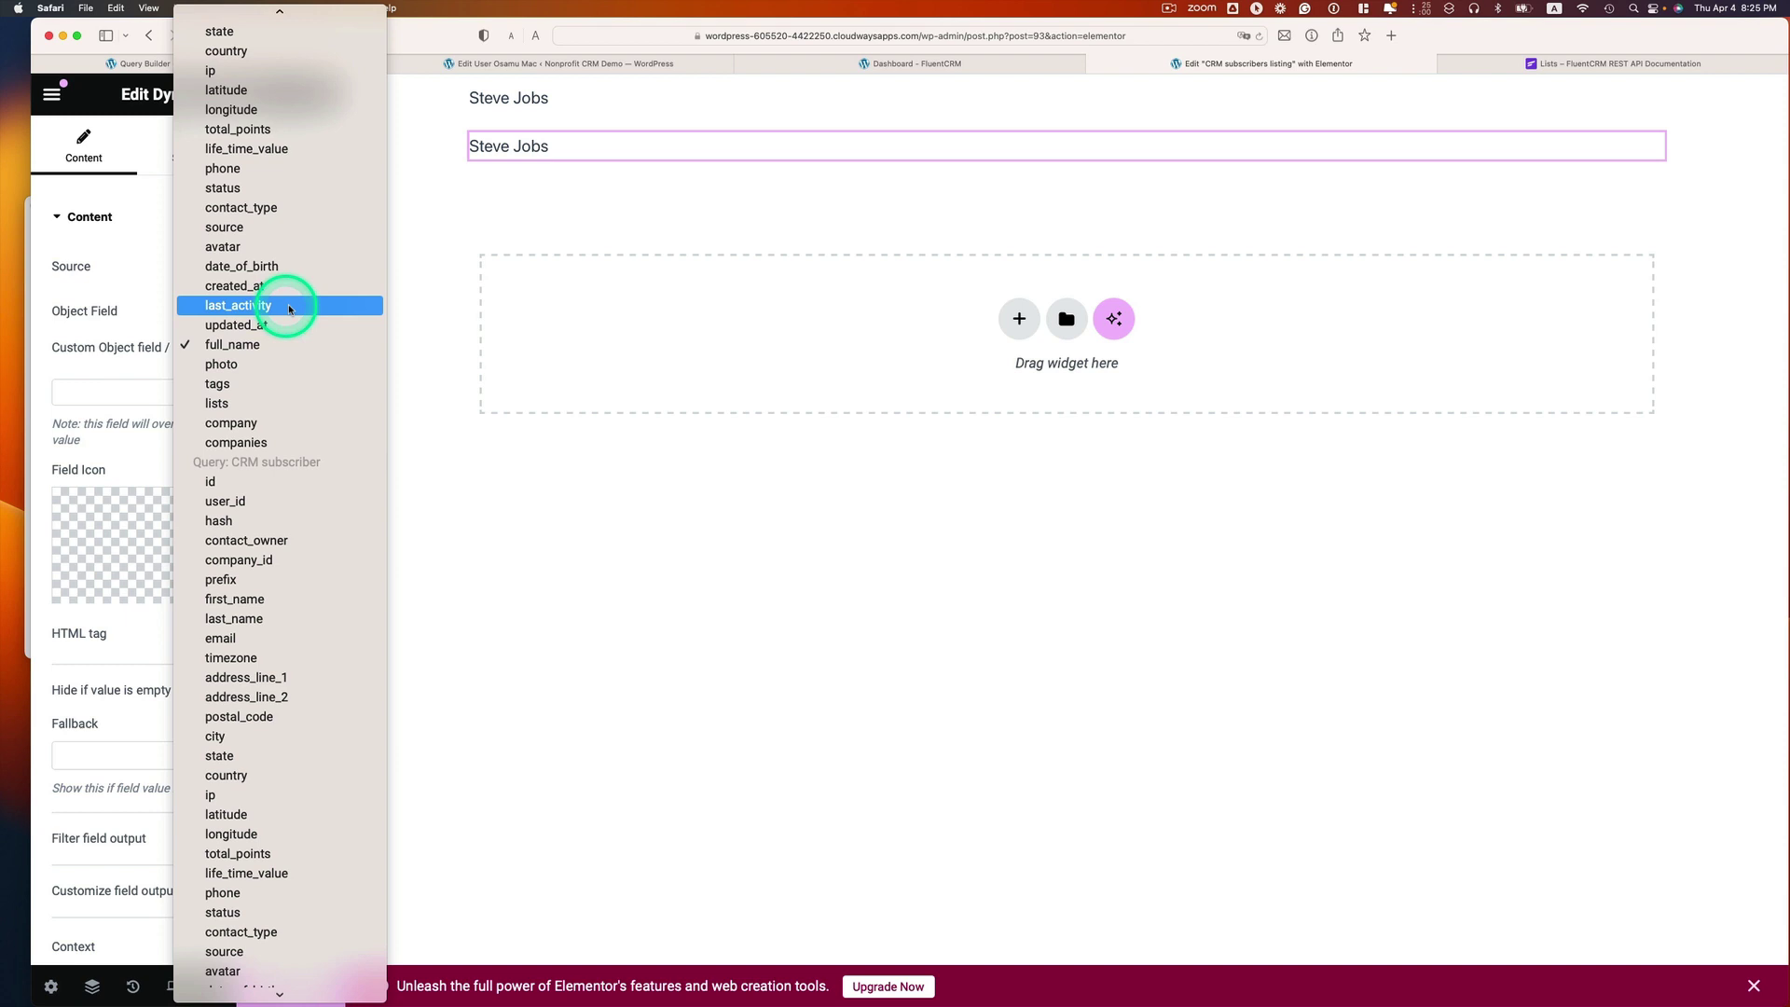
scroll(317, 219, "up", 2)
scroll(322, 225, "up", 2)
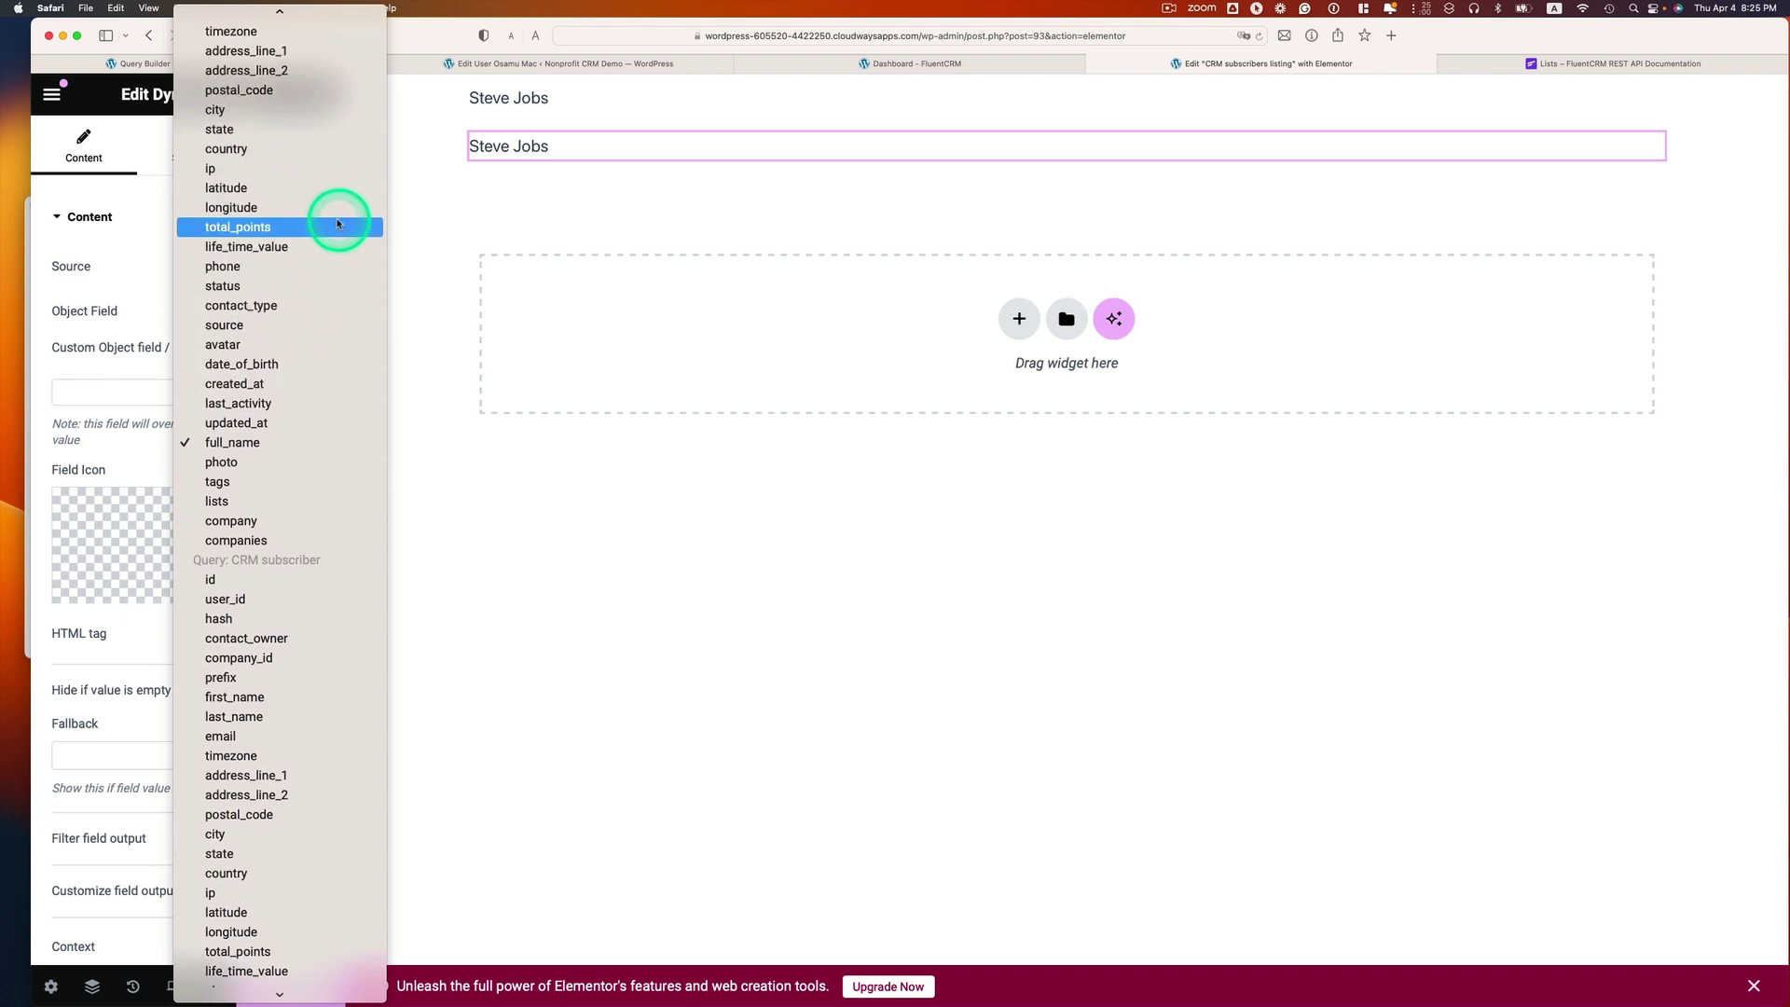
scroll(293, 279, "up", 4)
left_click(280, 324)
left_click(339, 330)
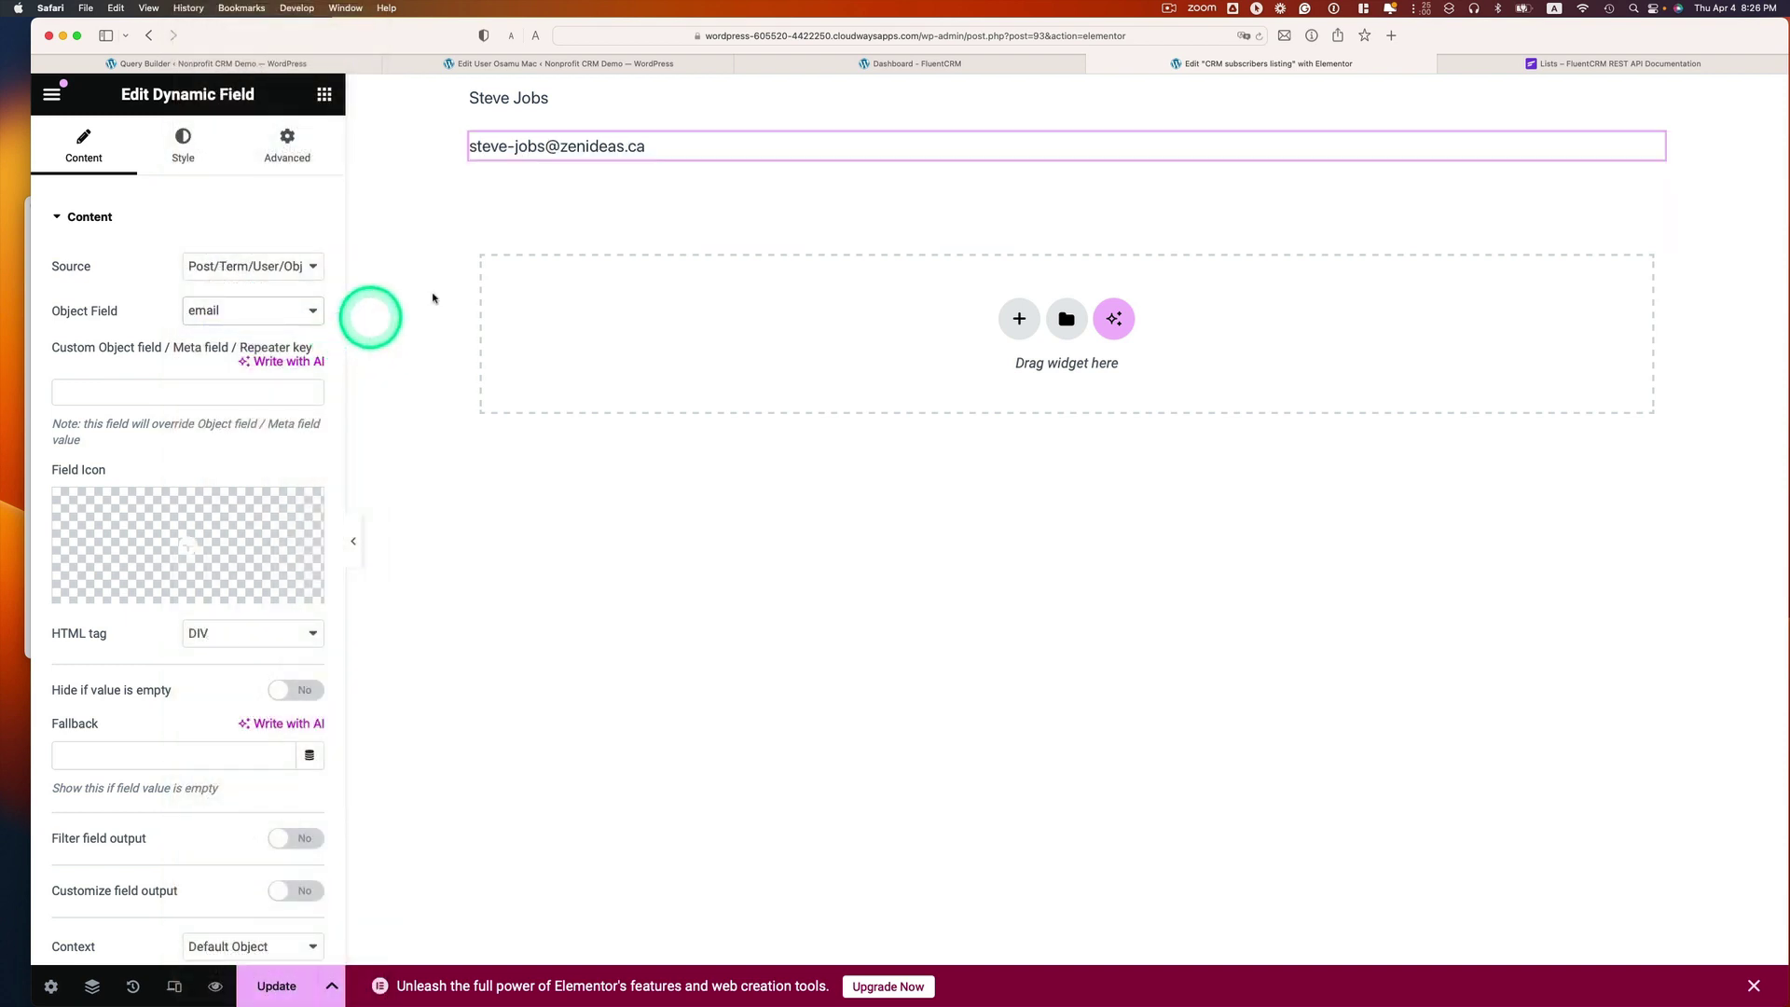
- Duplicate the email field as a city field with custom output 'City: %s'
right_click(687, 150)
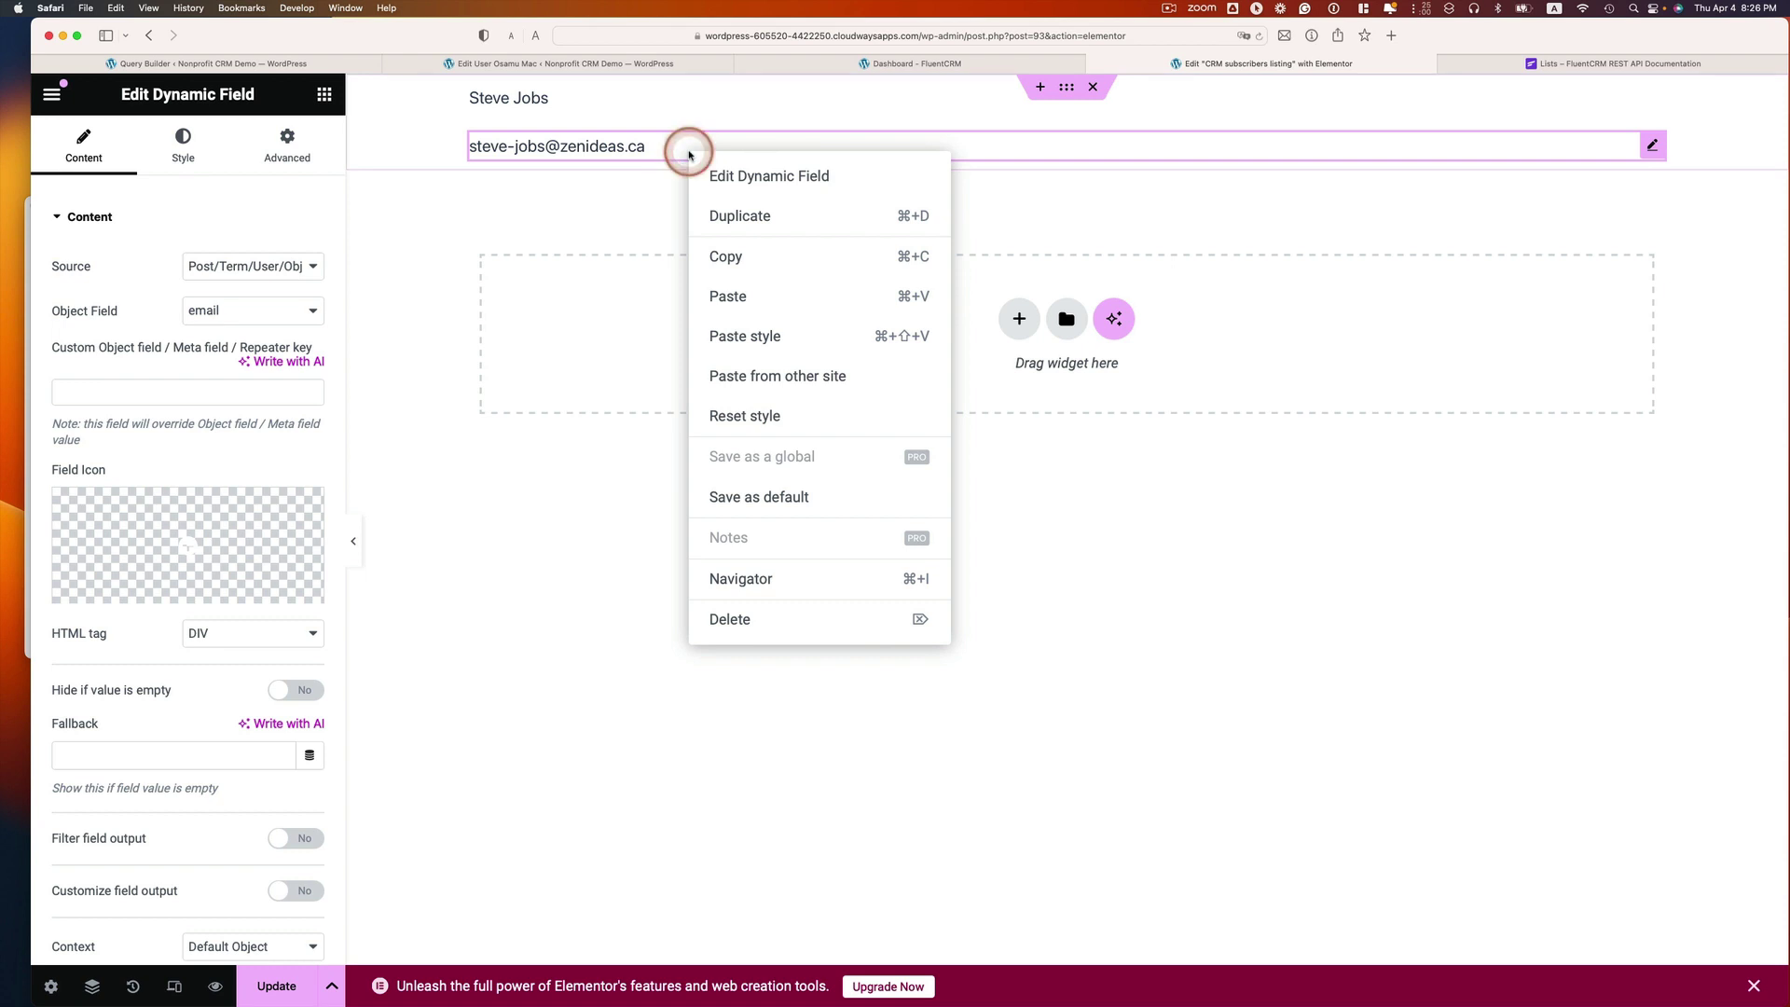
left_click(740, 212)
left_click(252, 317)
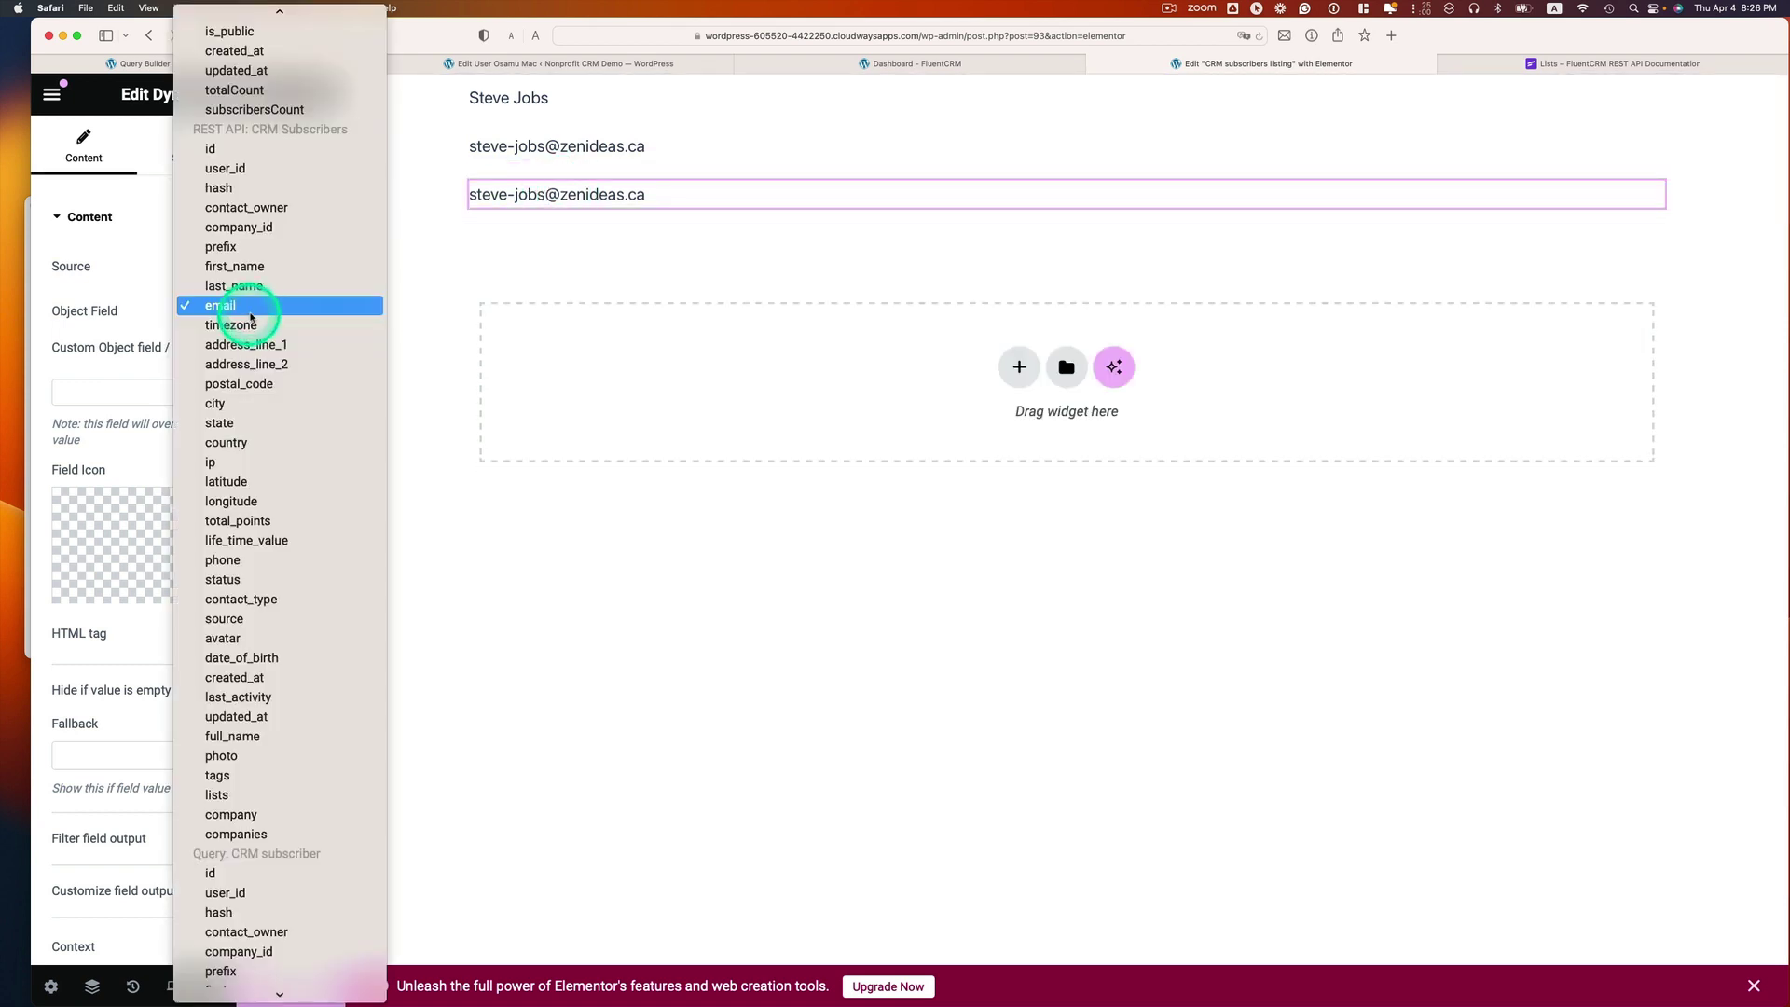
left_click(266, 404)
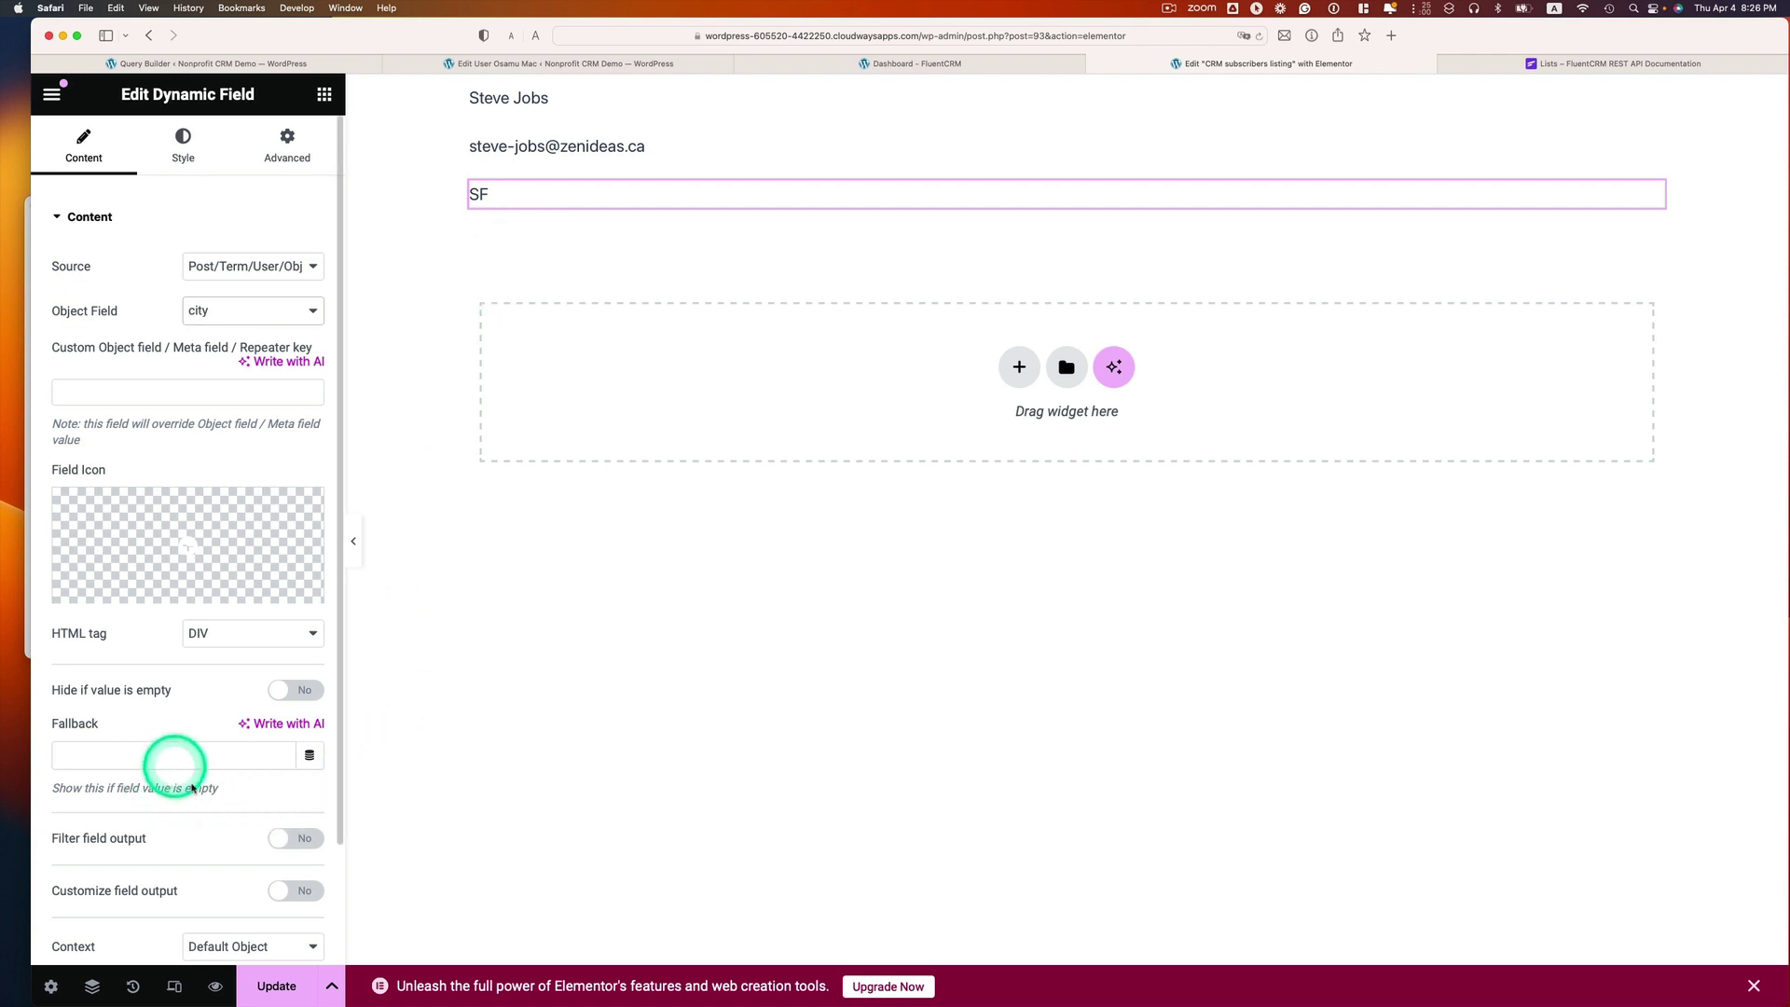
left_click(296, 895)
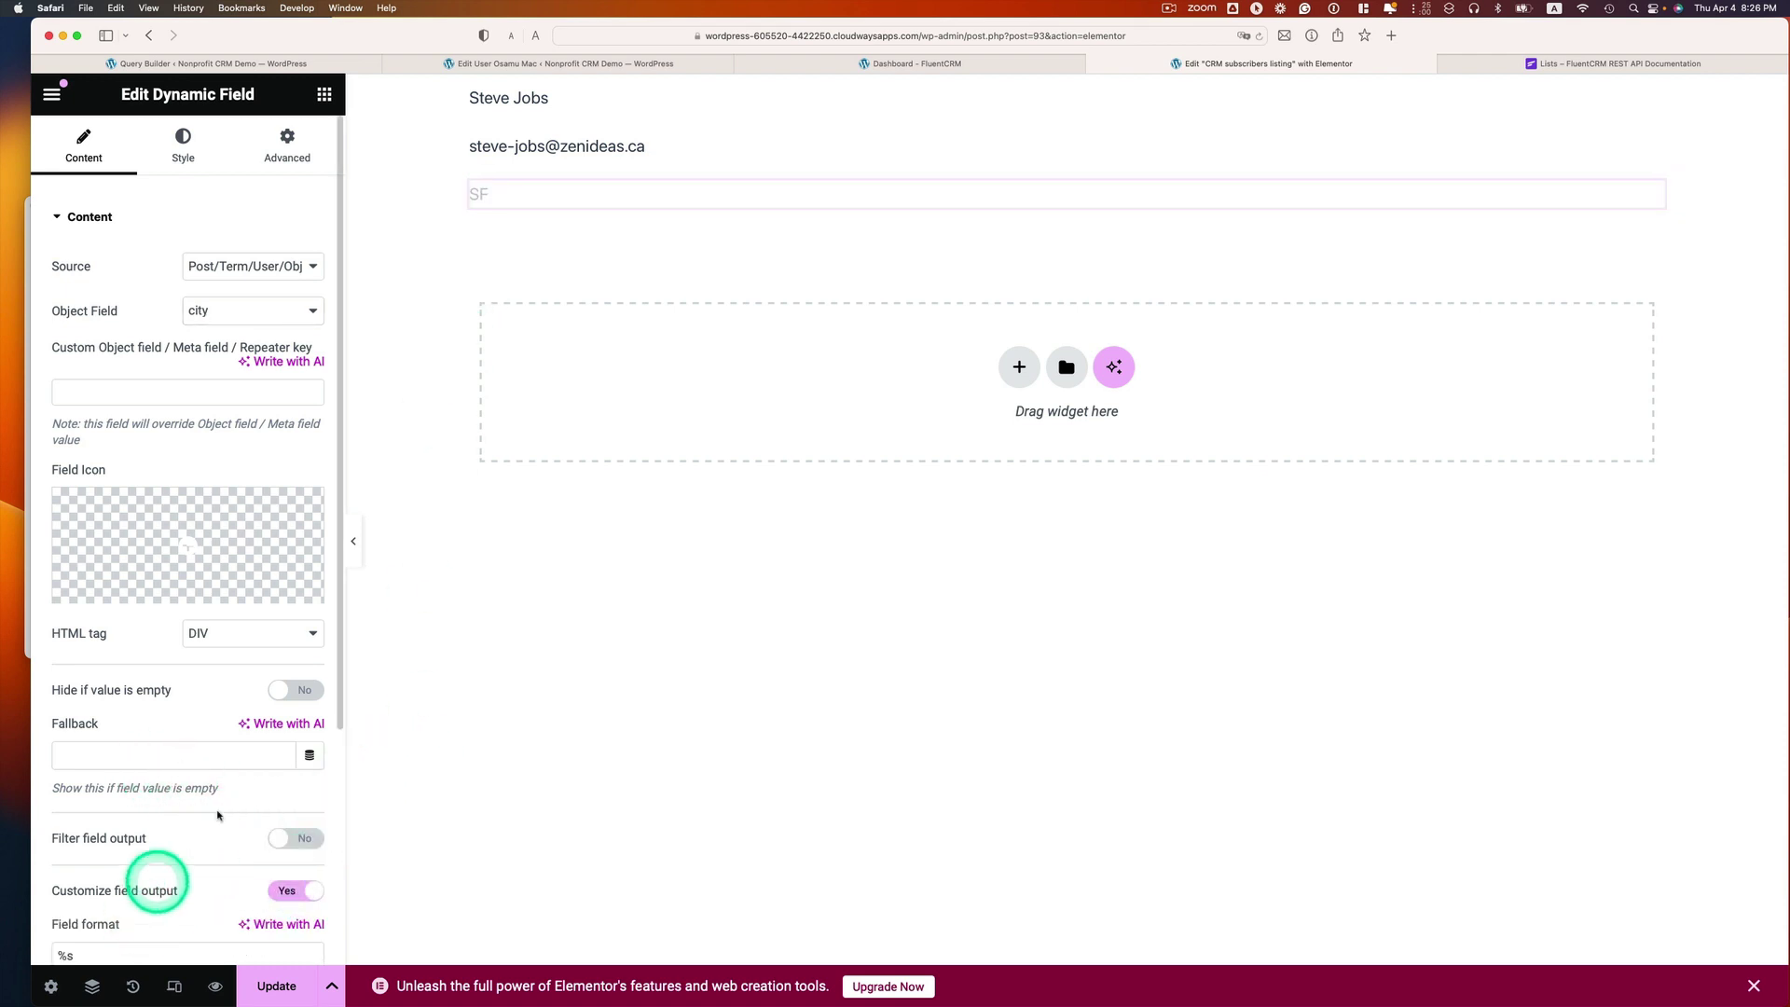
scroll(154, 879, "down", 2)
left_click(57, 827)
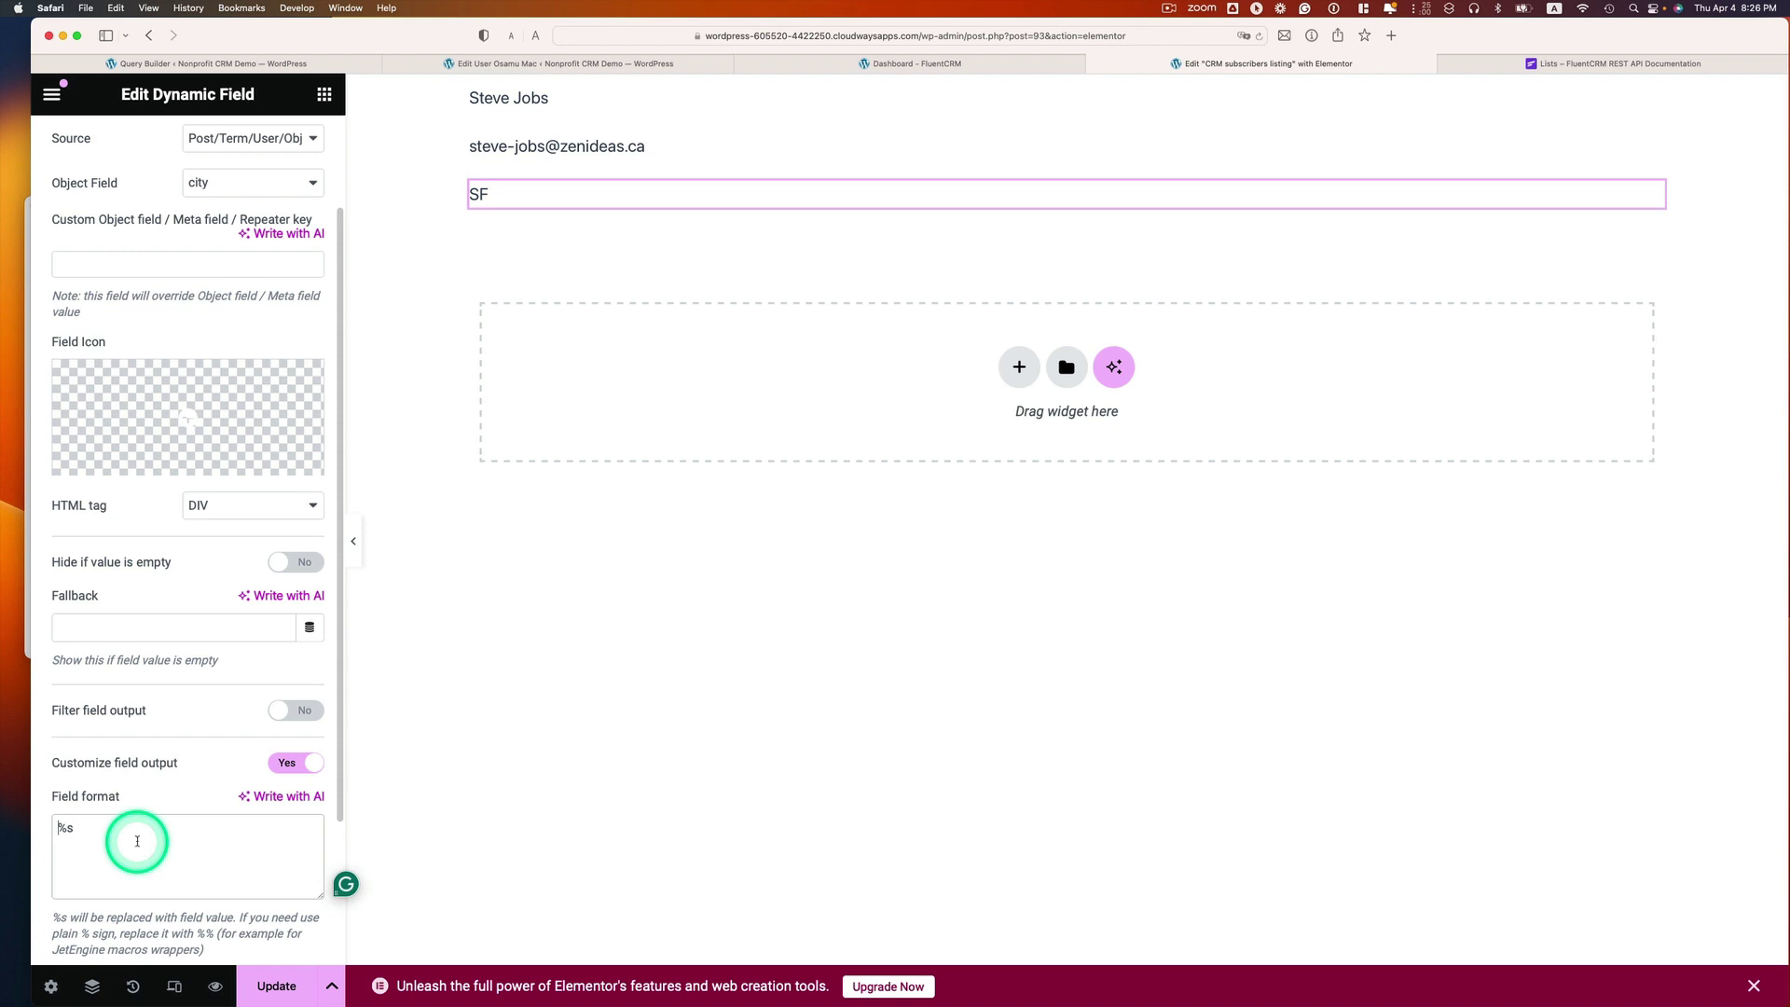
type("City:")
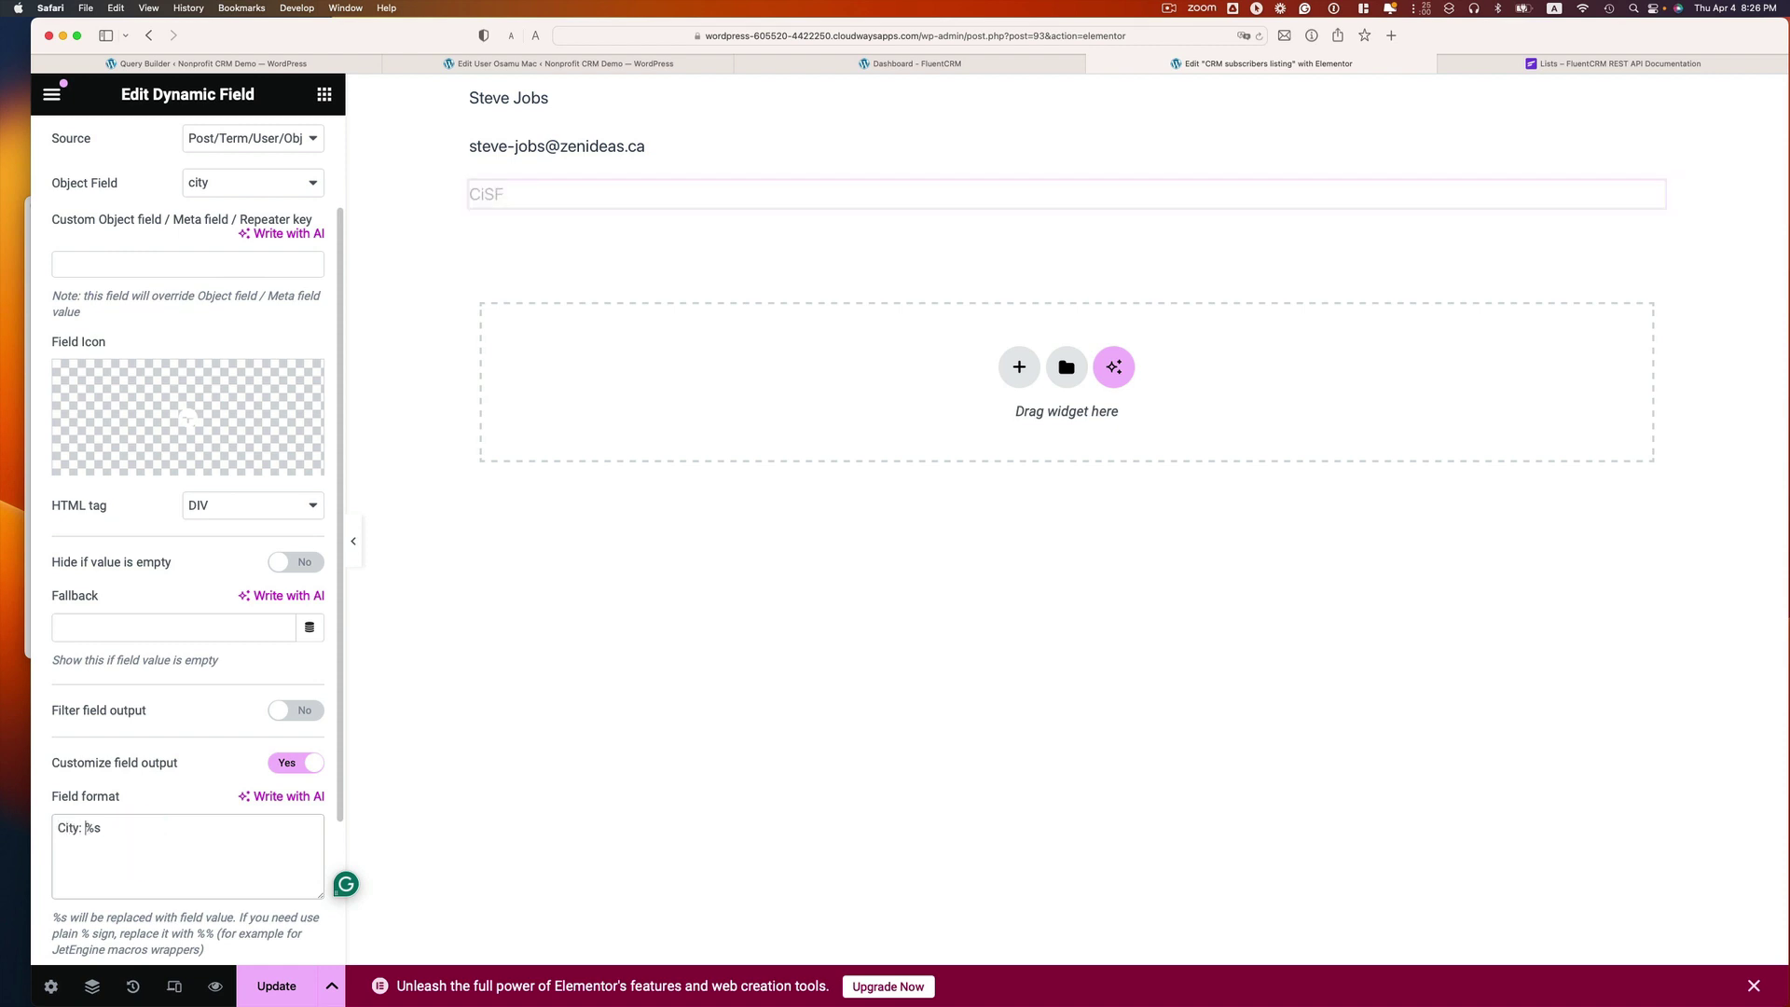
- Duplicate the city field as a country field labelled 'Country: %s'
right_click(606, 186)
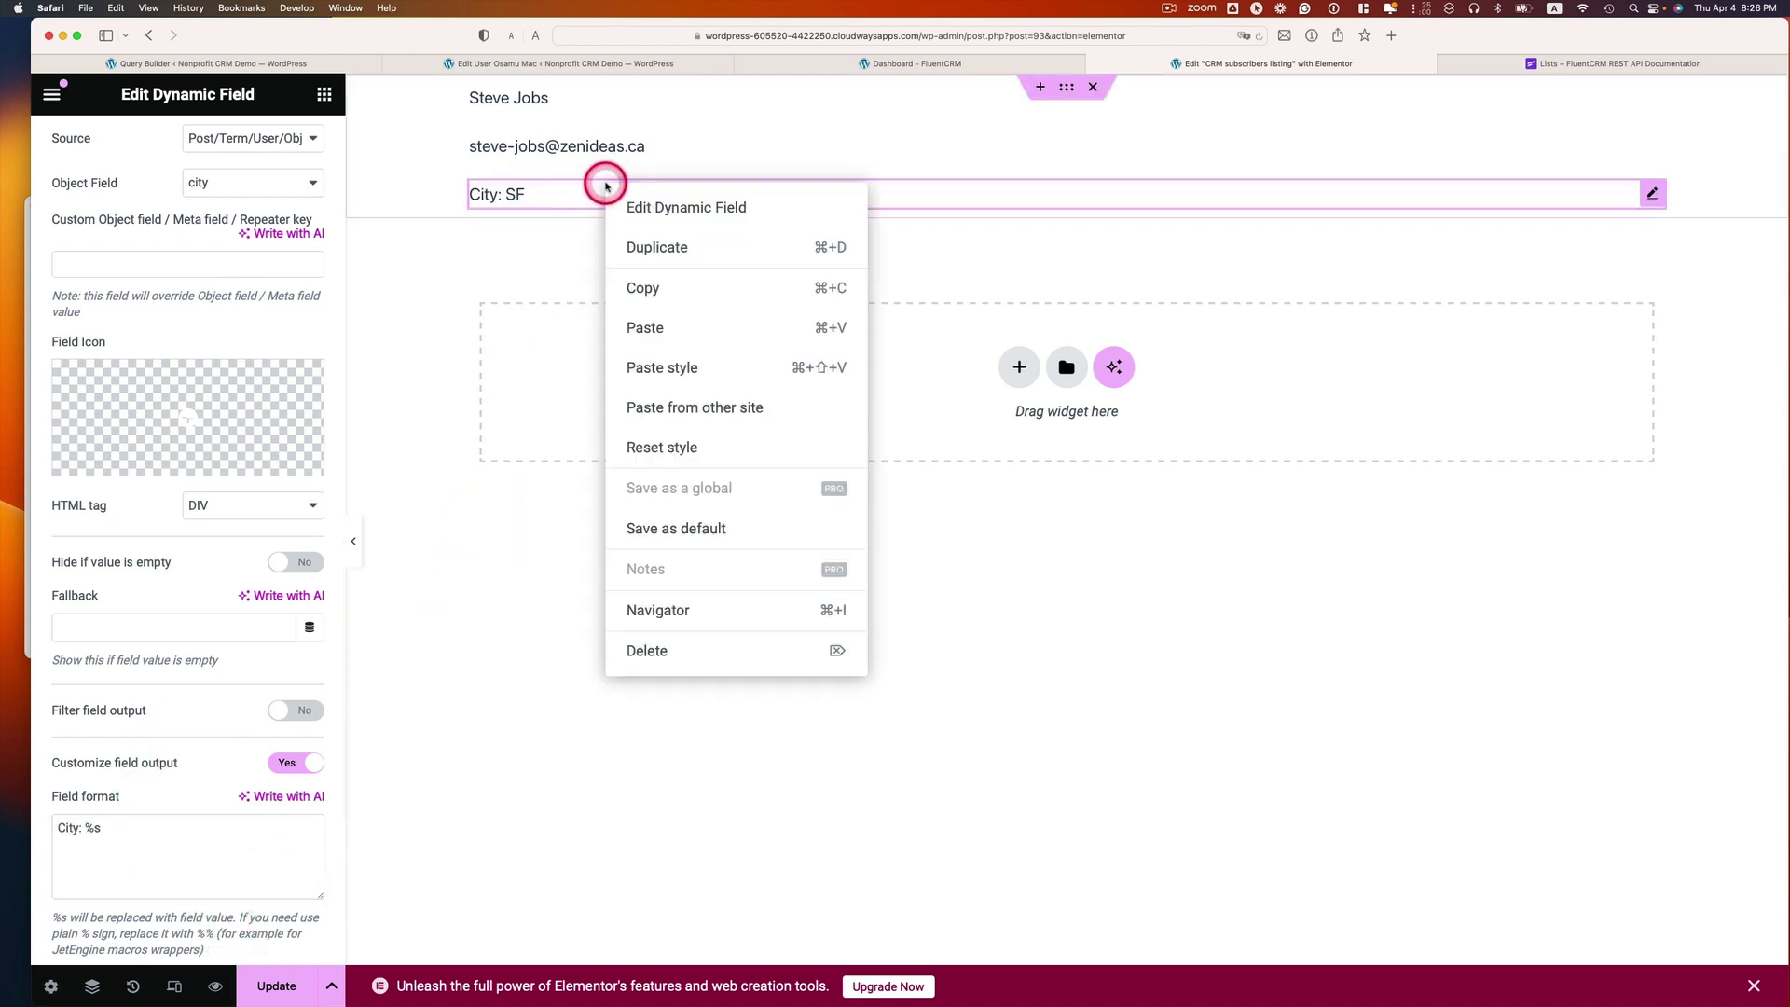
left_click(648, 248)
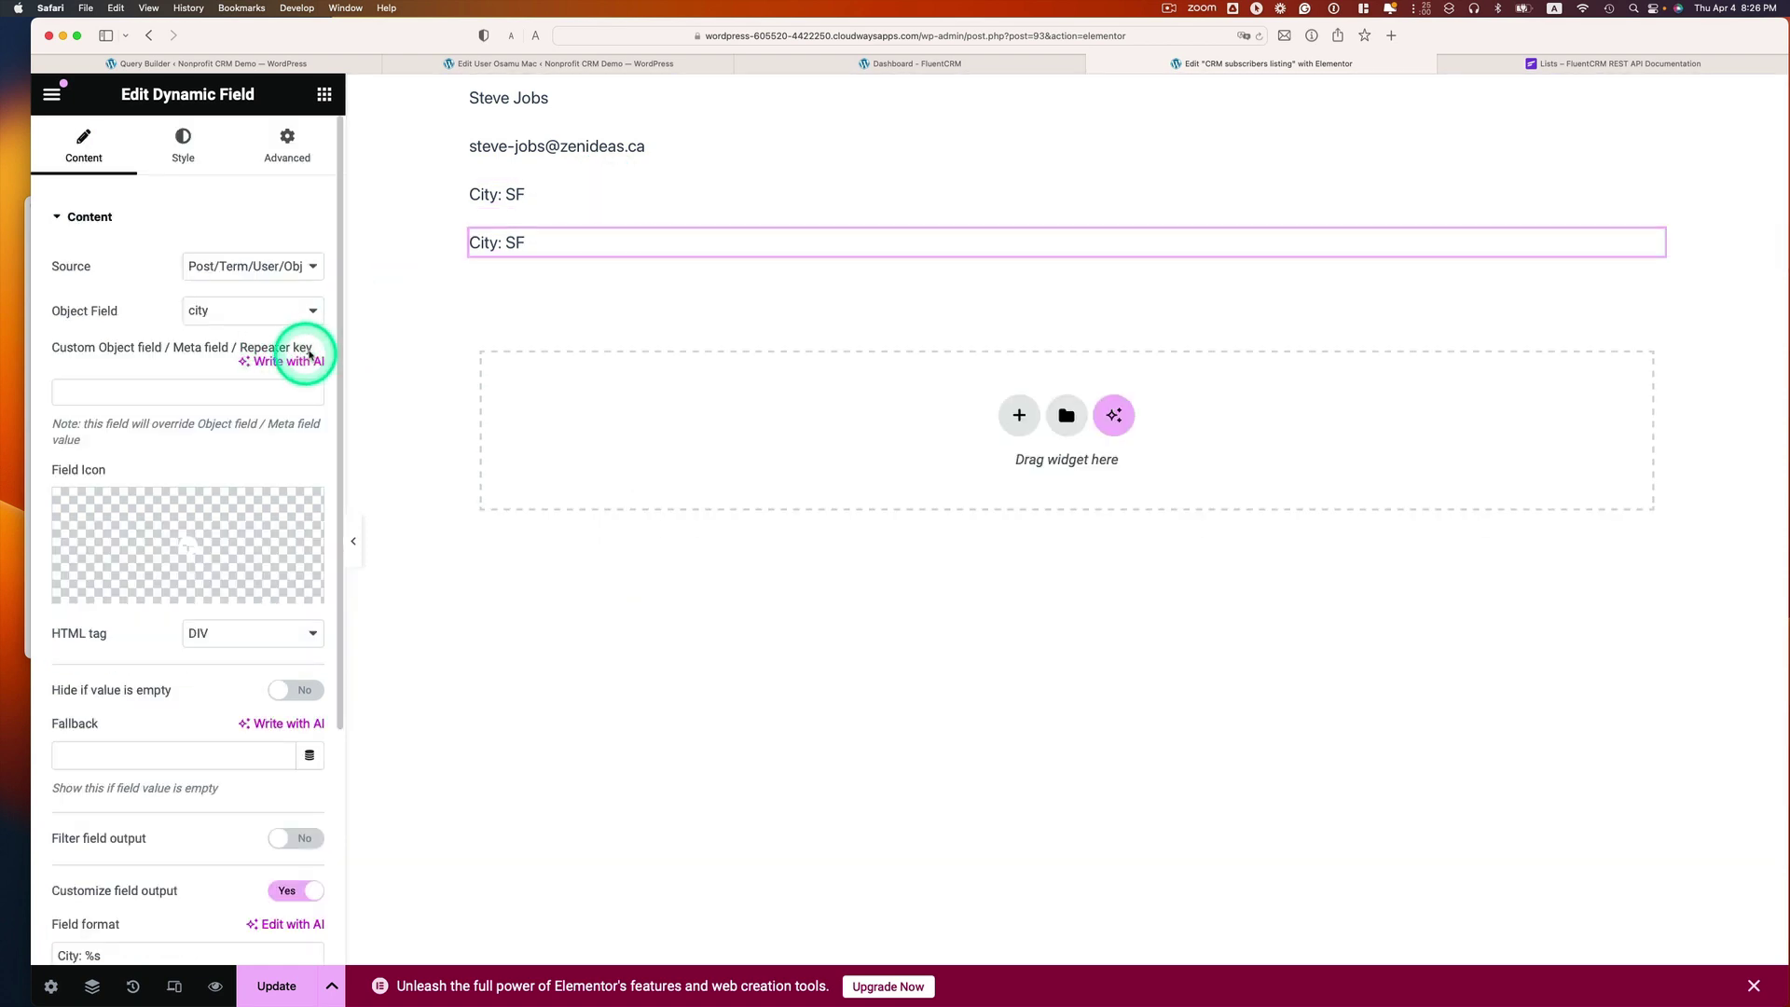
scroll(80, 811, "down", 1)
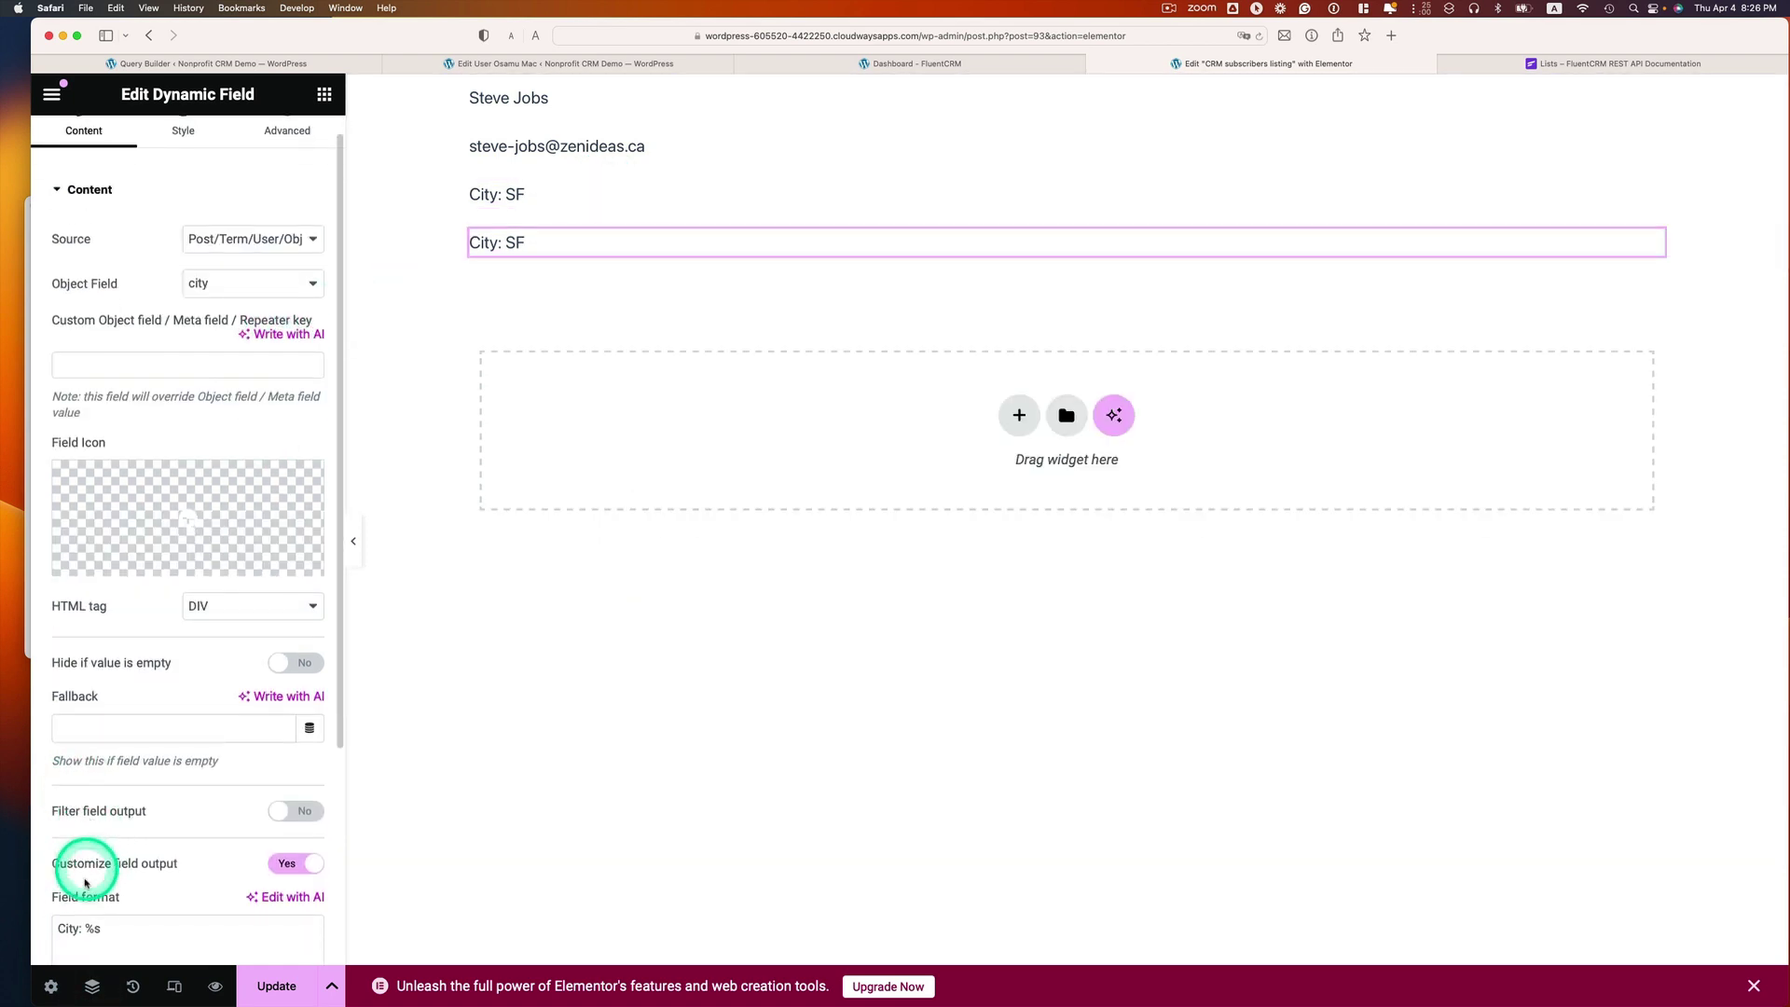
scroll(85, 882, "down", 1)
left_click(81, 916)
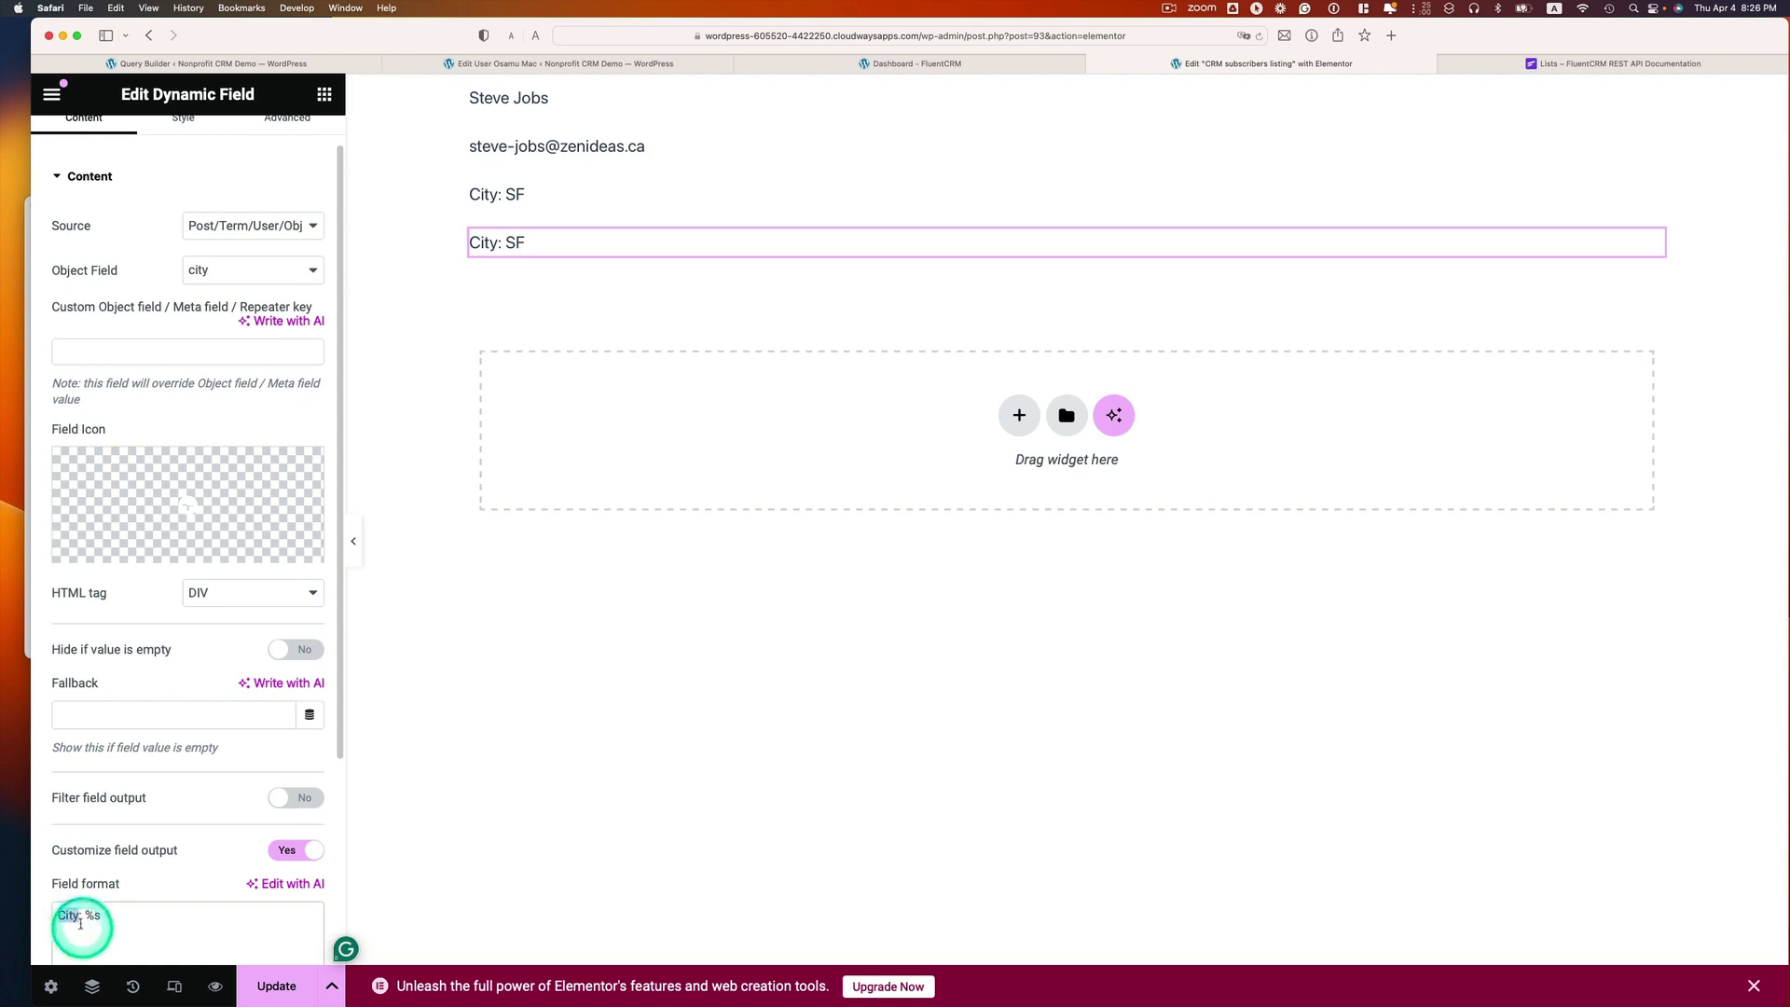
type("Countr")
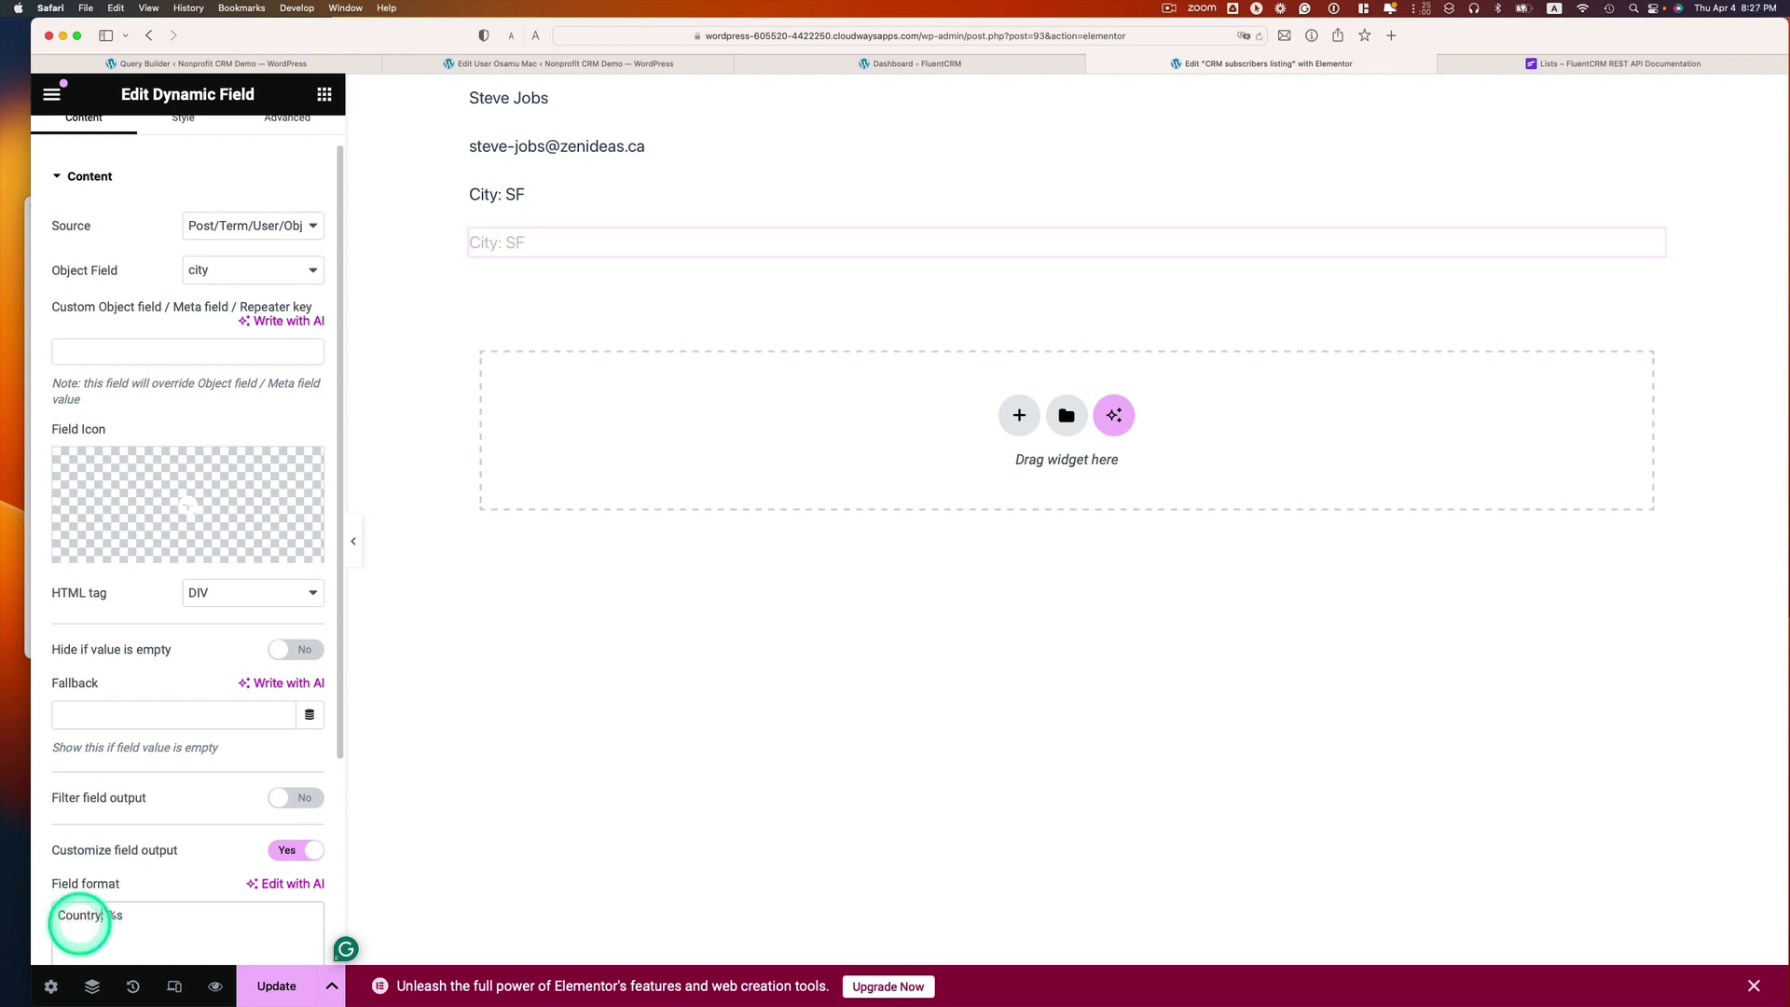
left_click(253, 274)
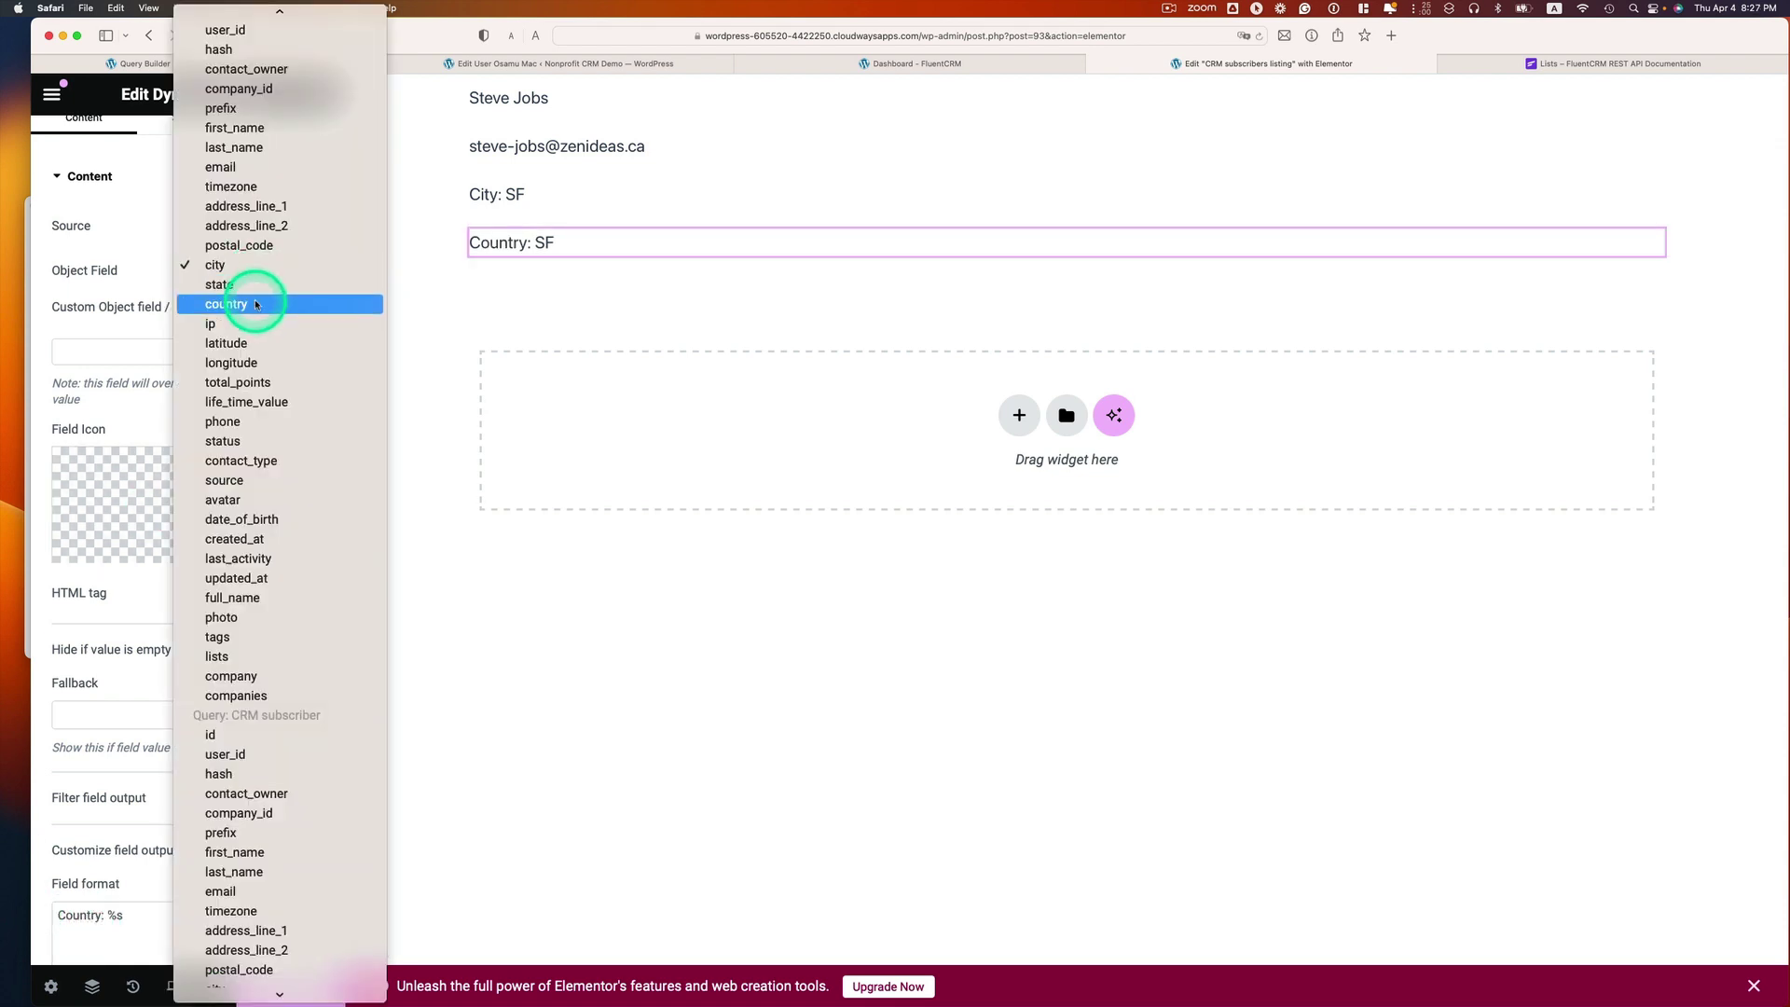
left_click(255, 305)
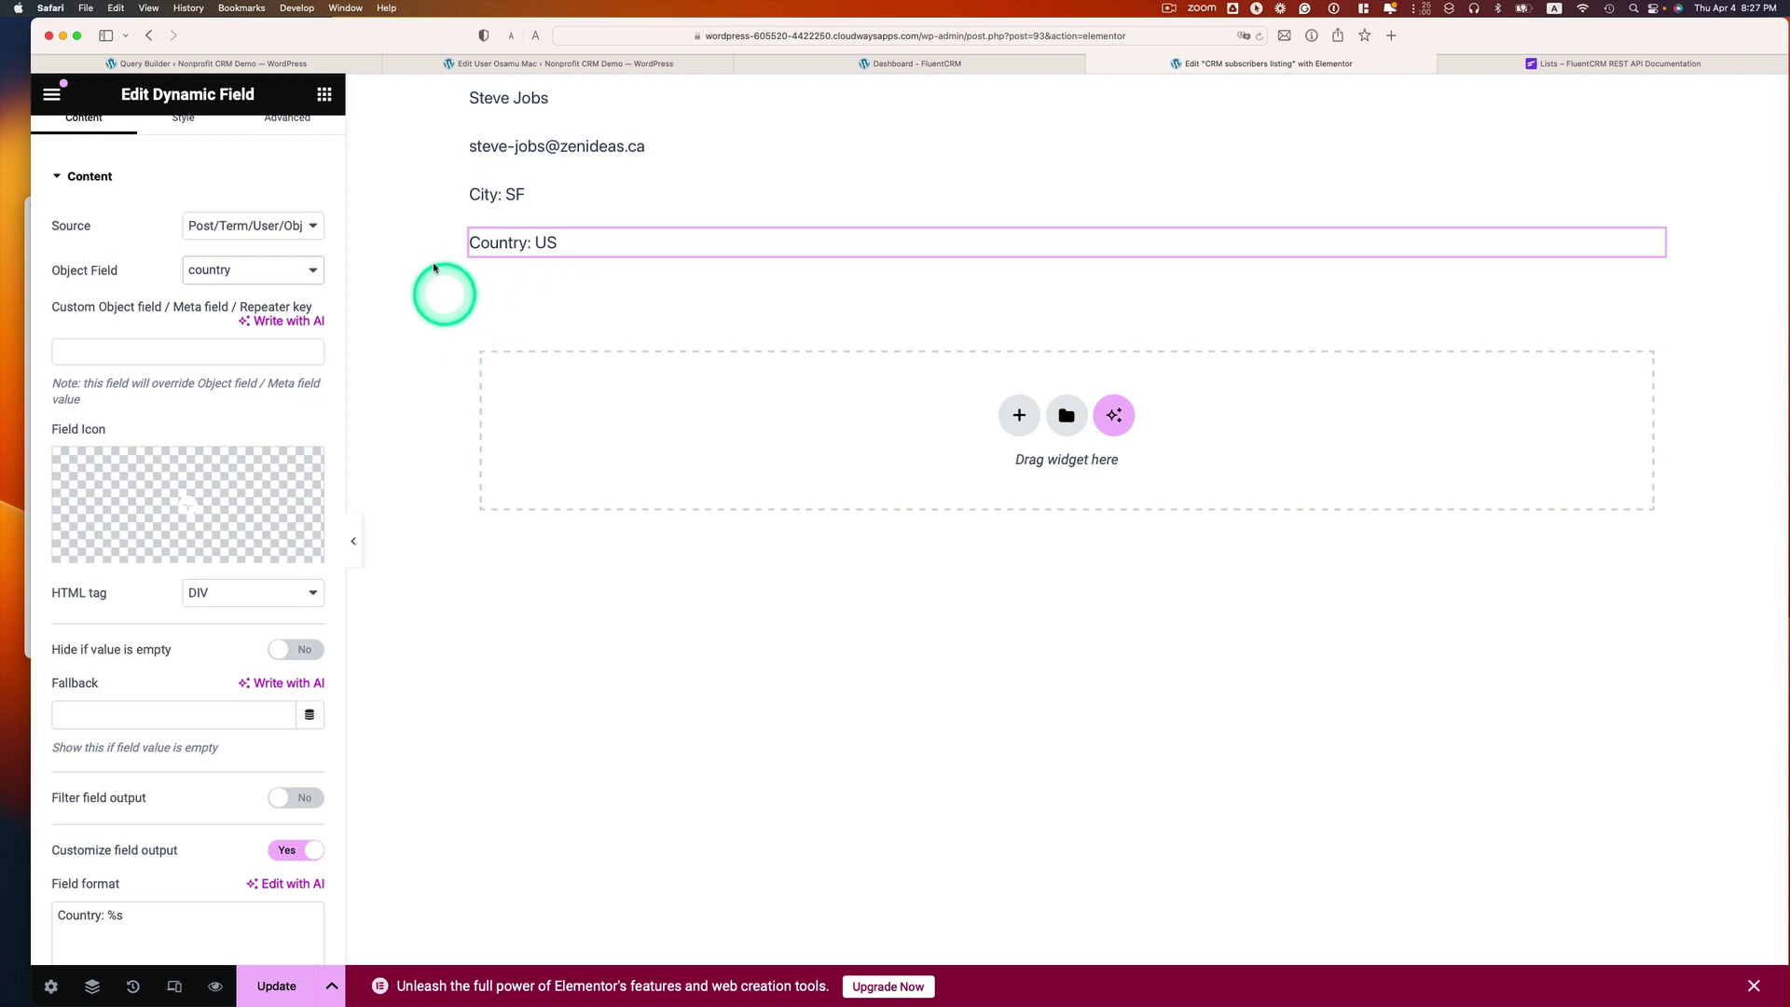
left_click(327, 95)
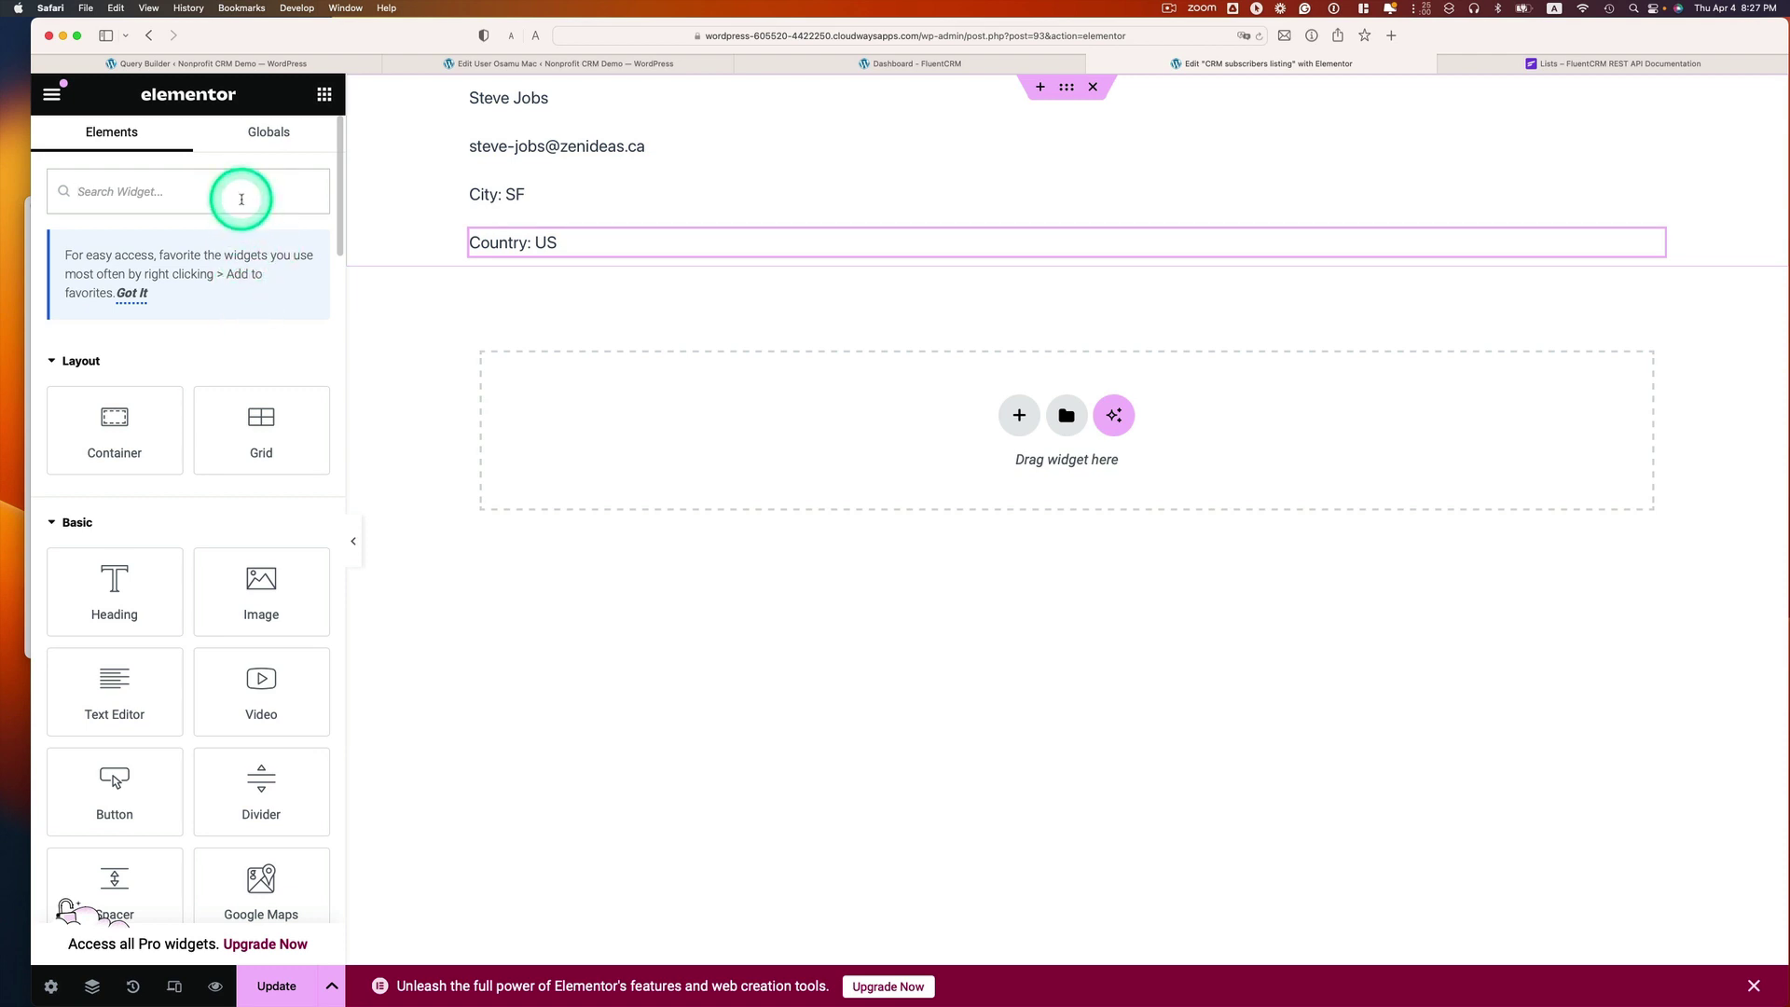
type("dyn")
- Place a Dynamic Image below the name sourced from avatar, after checking the query preview
mouse_move(261, 384)
left_mouse_down()
mouse_move(512, 125)
mouse_move(549, 136)
mouse_move(547, 157)
left_mouse_up()
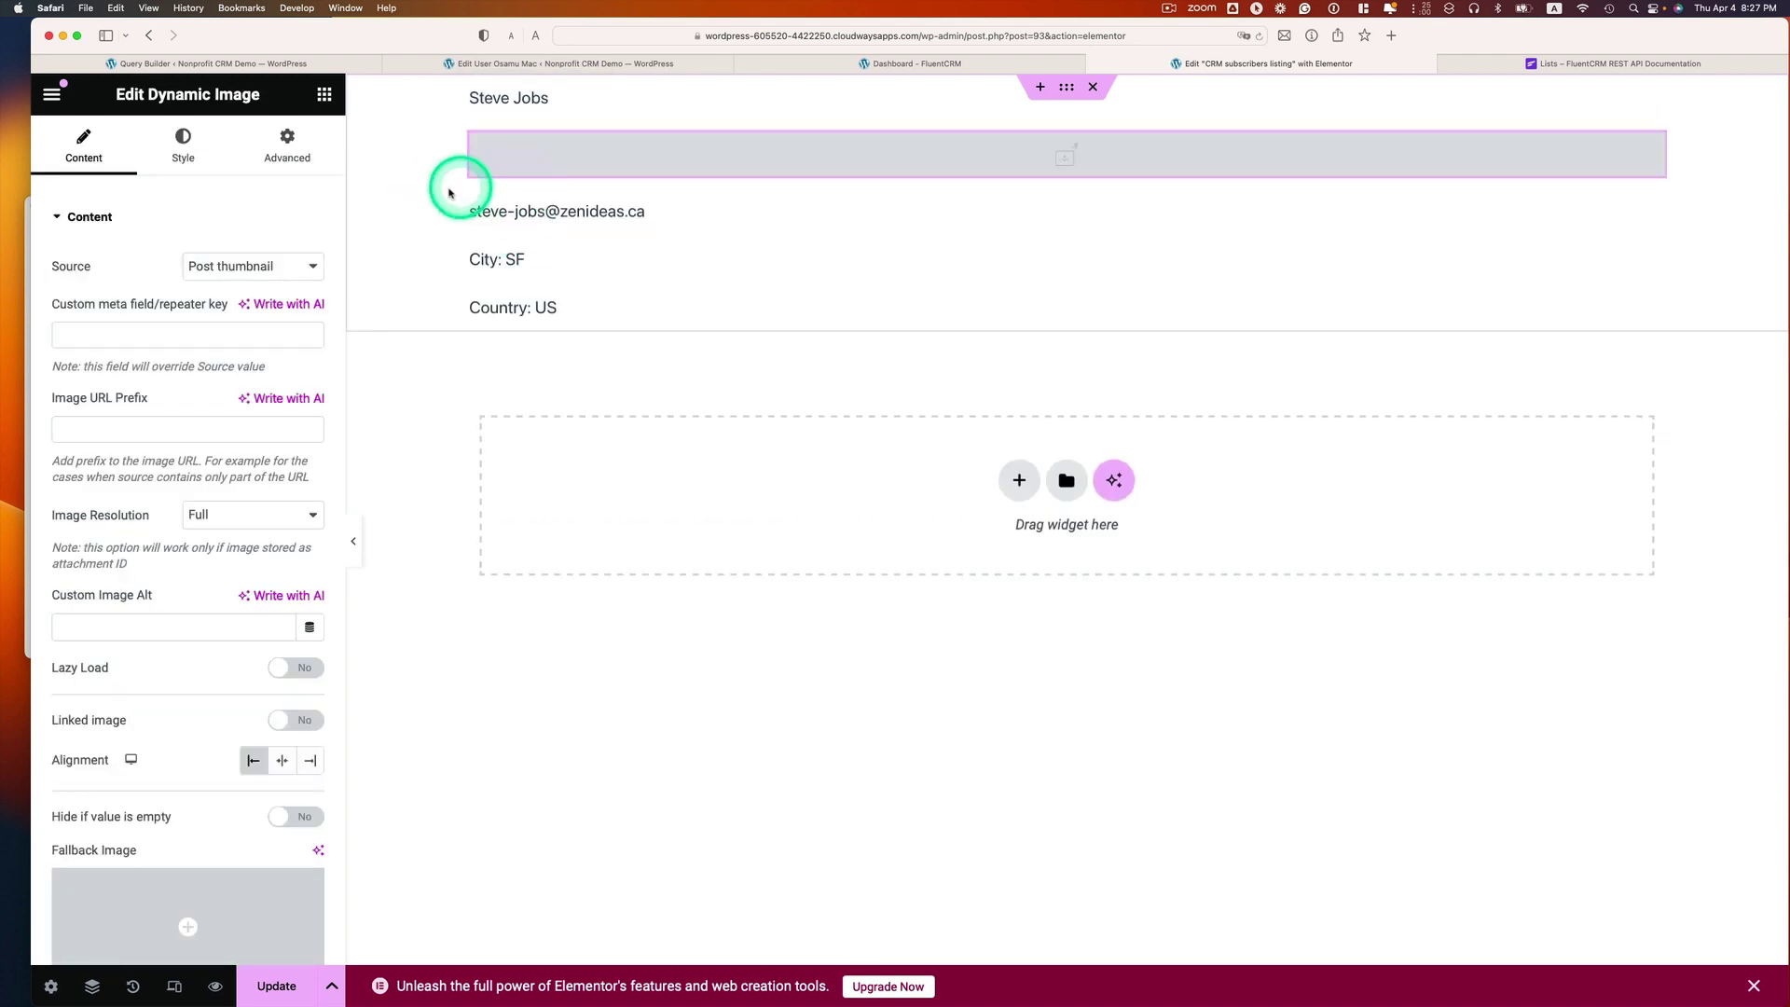
left_click(307, 267)
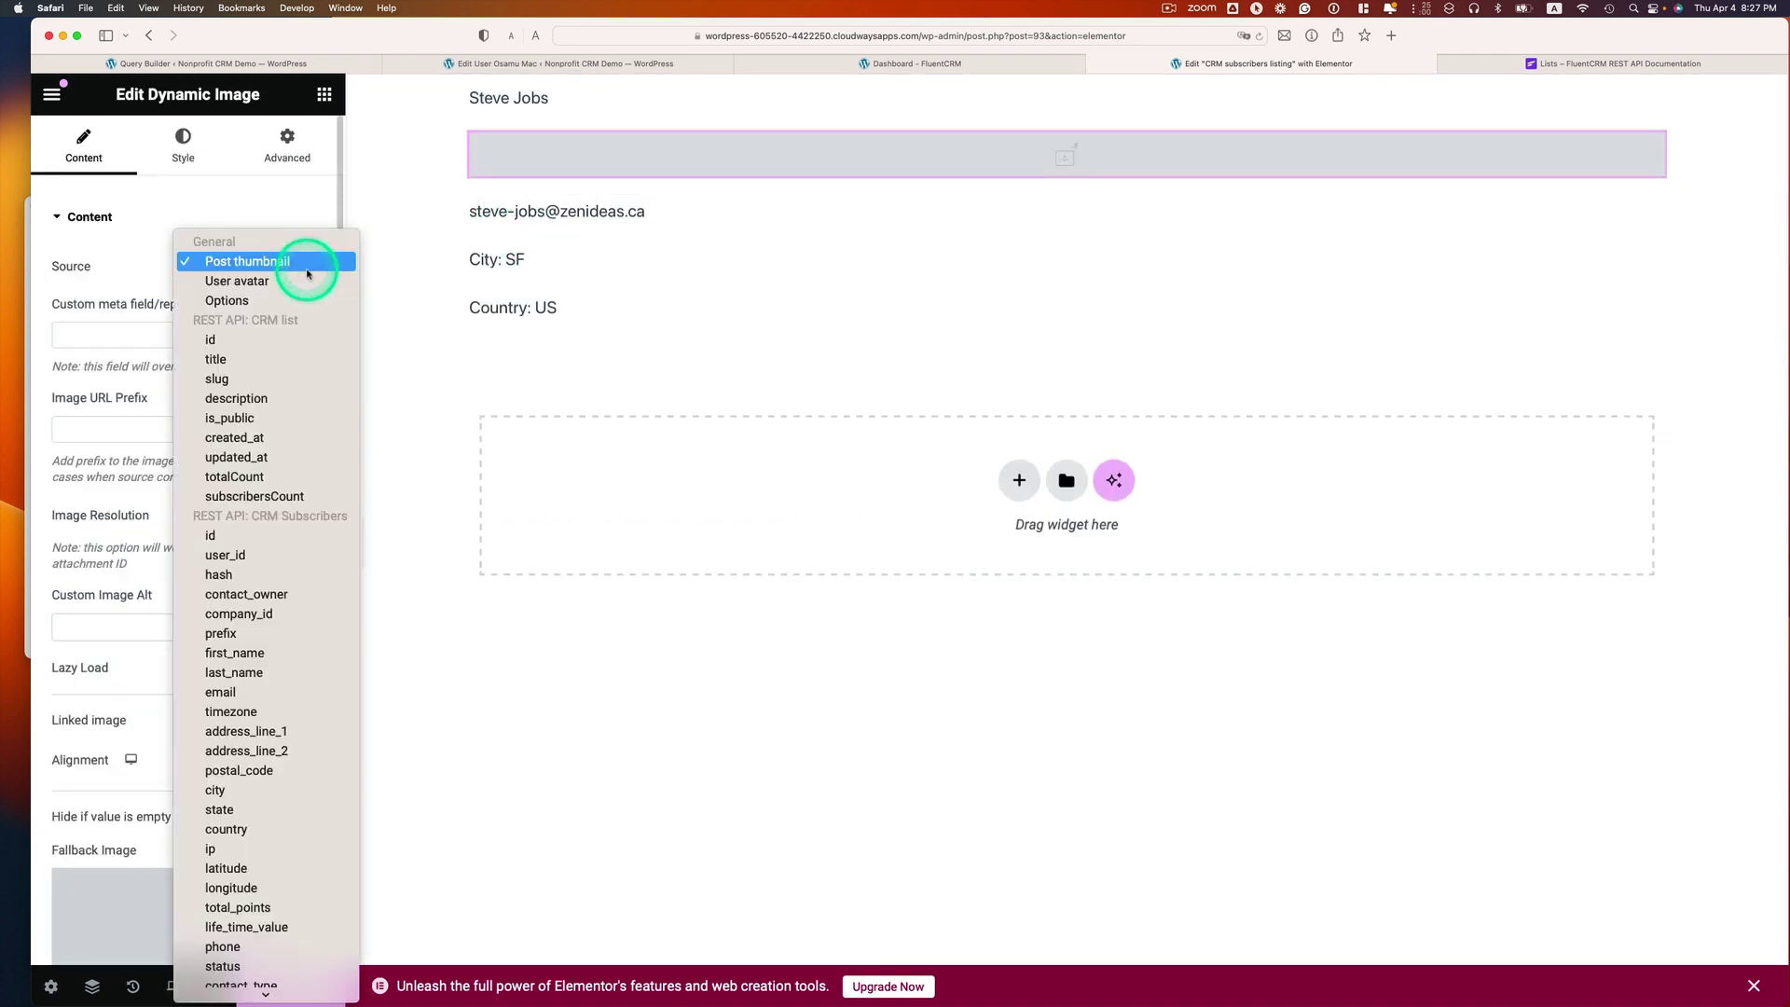
scroll(309, 272, "down", 5)
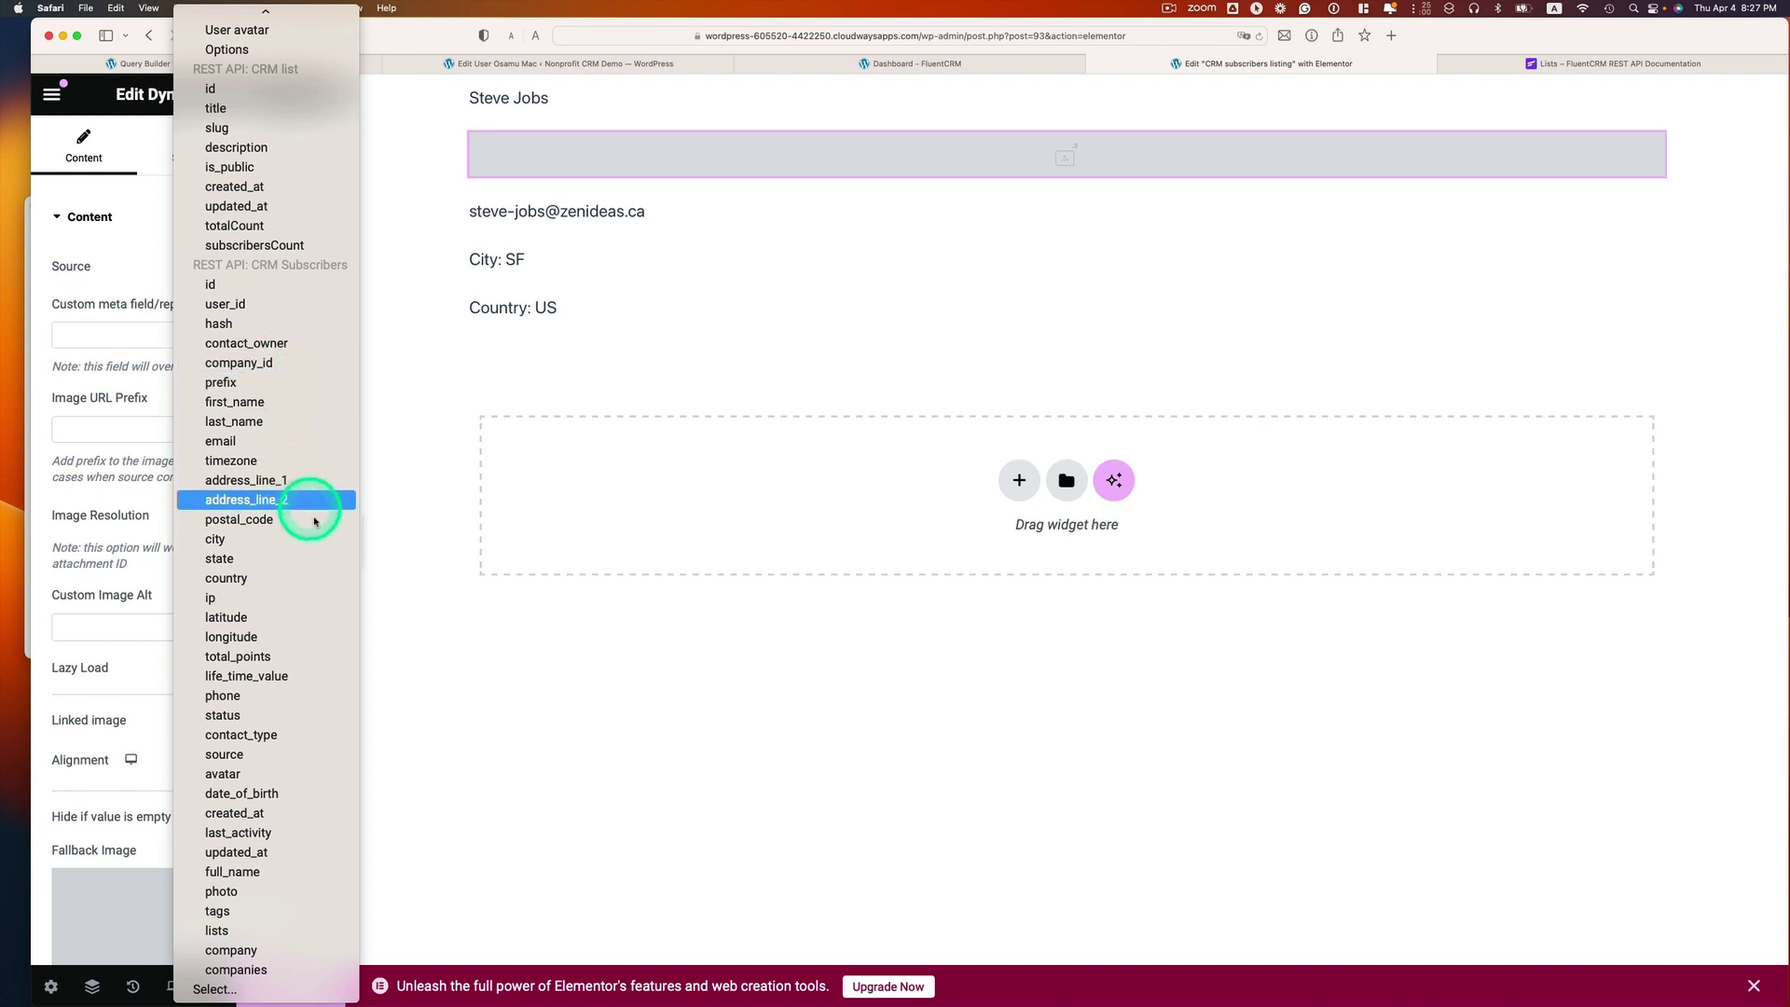
left_click(224, 772)
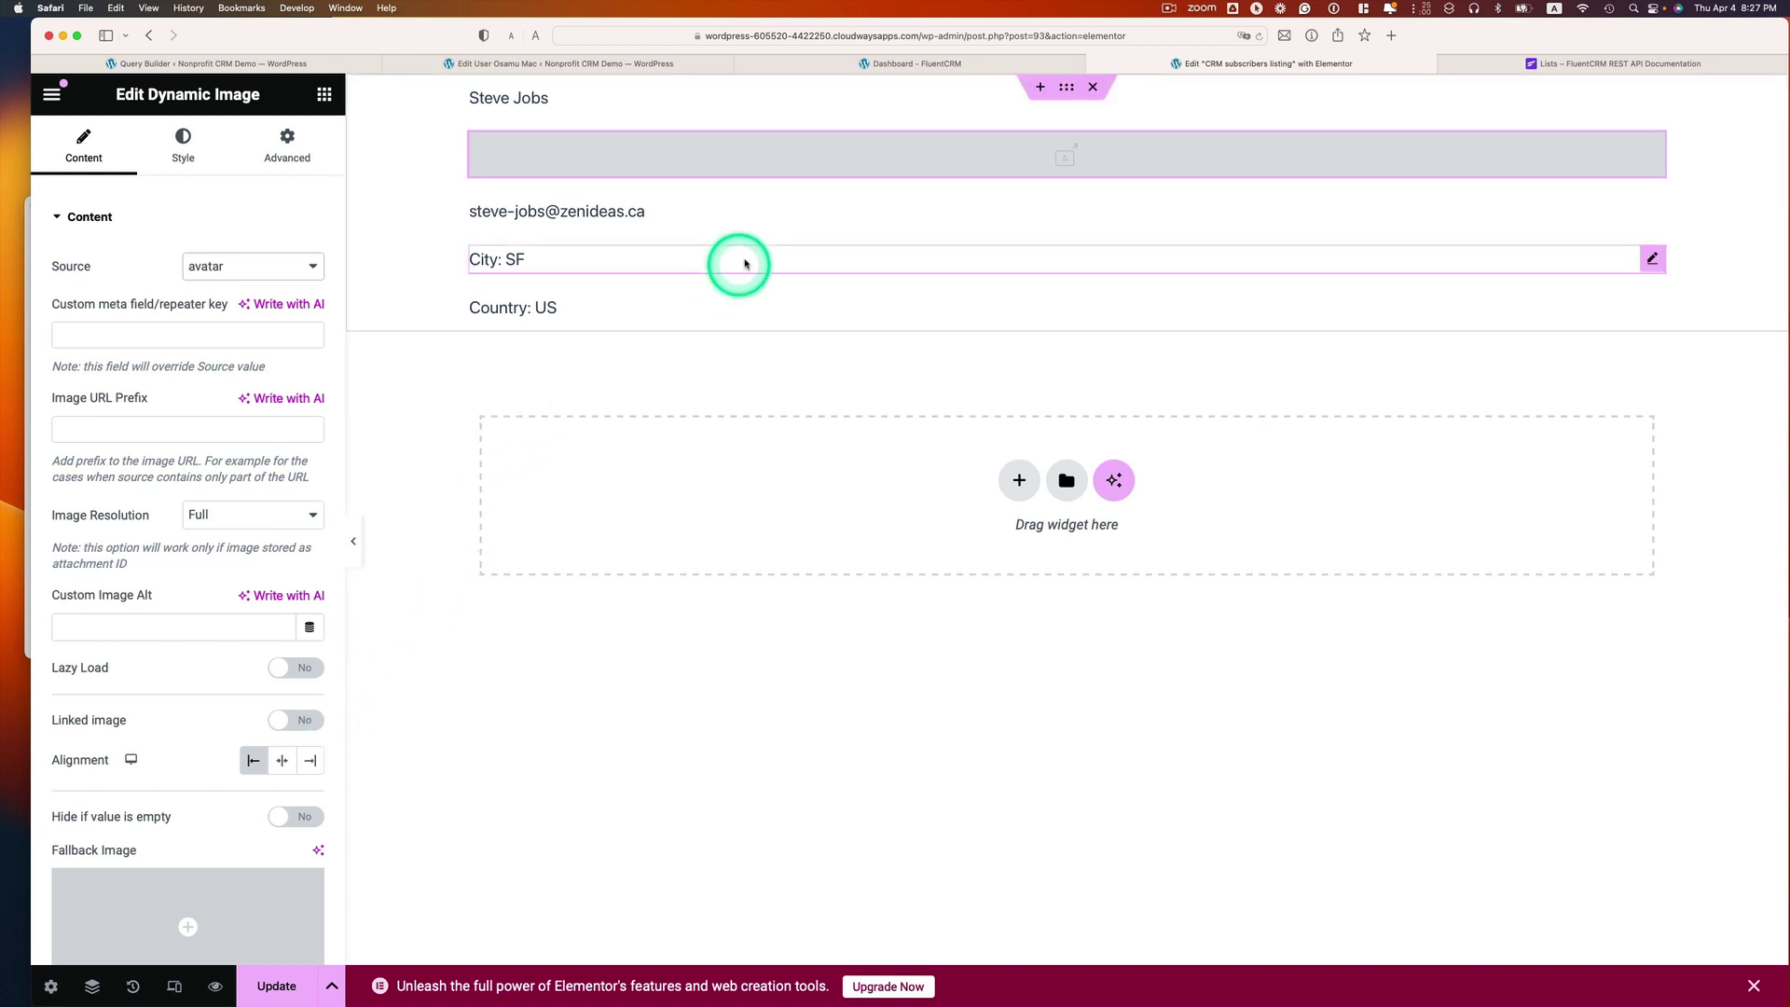
left_click(306, 62)
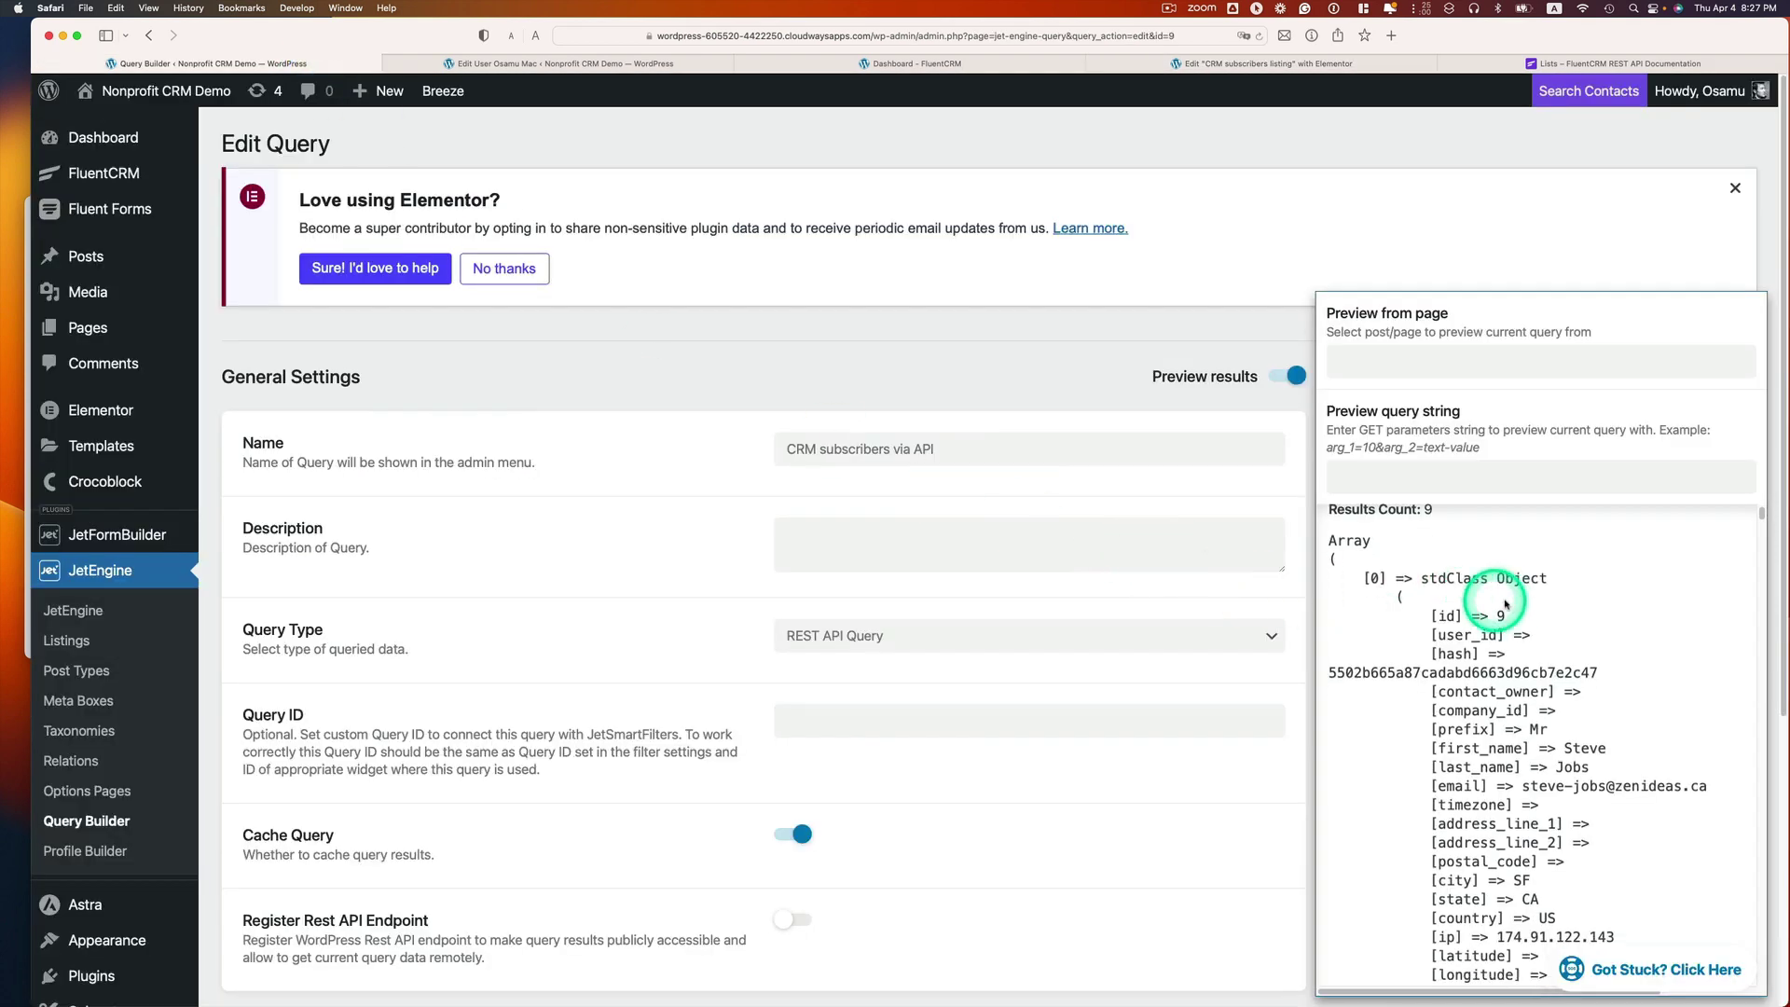
scroll(1507, 602, "down", 1)
scroll(1510, 605, "down", 1)
scroll(1515, 608, "down", 2)
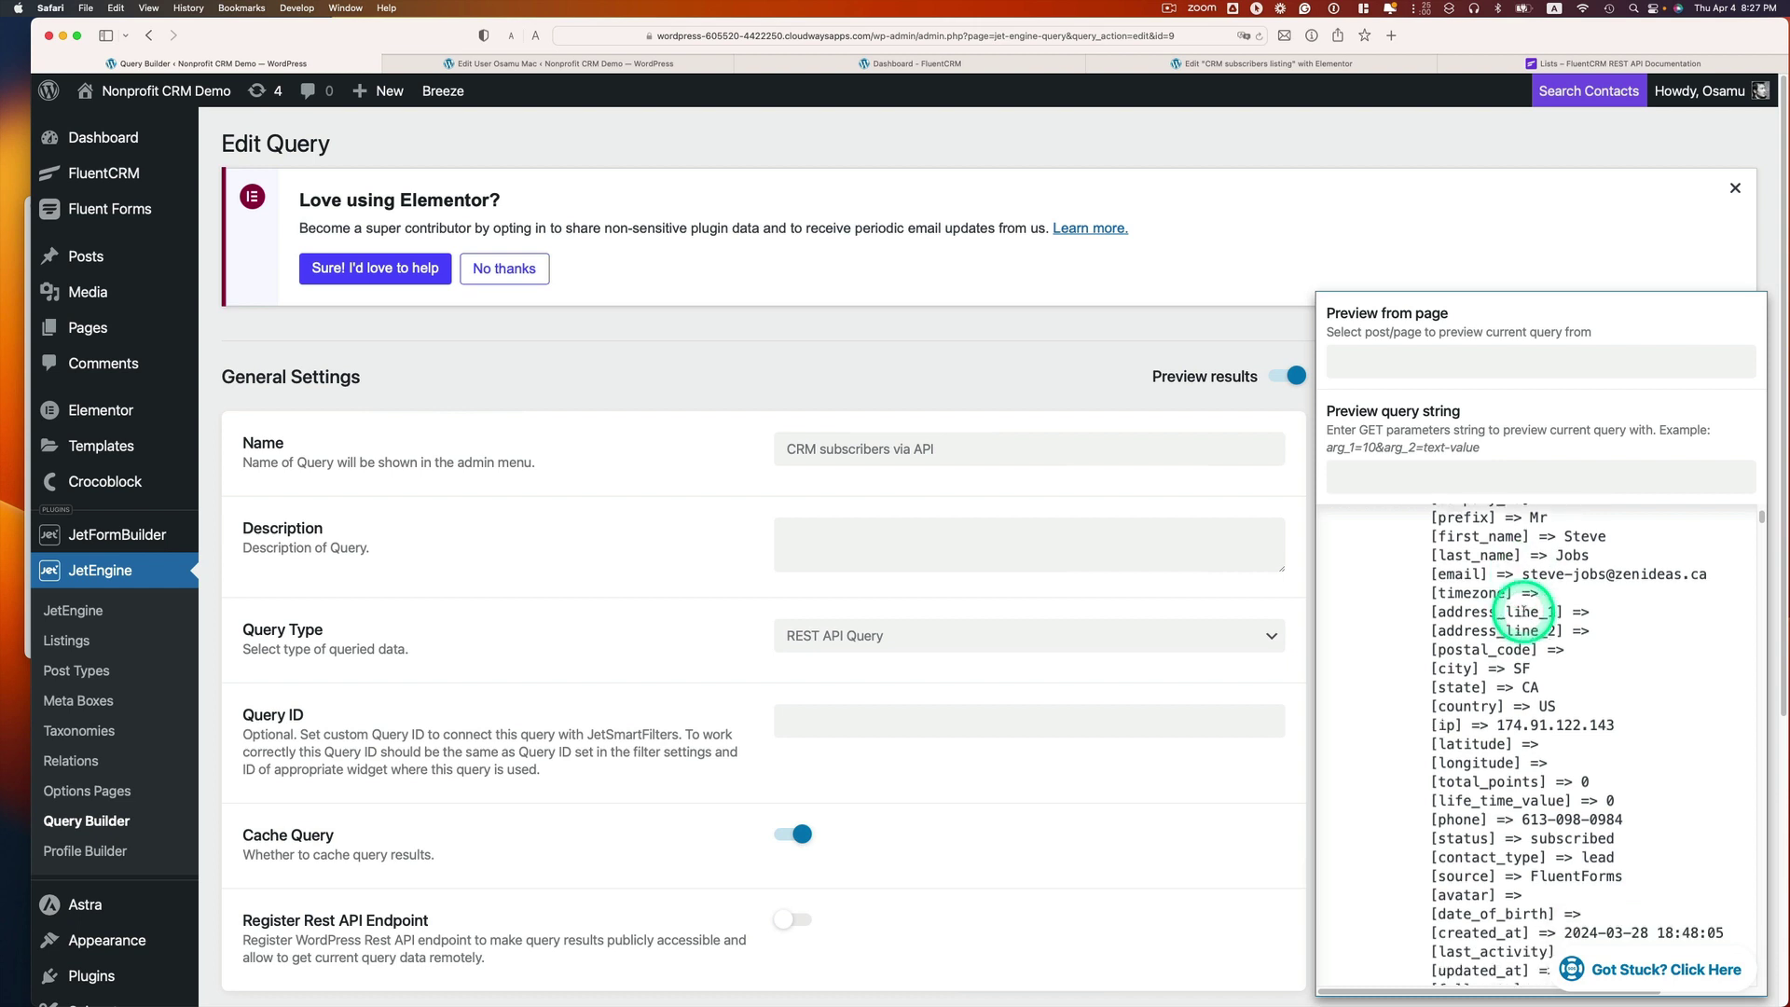
scroll(1521, 613, "down", 2)
scroll(1525, 616, "down", 2)
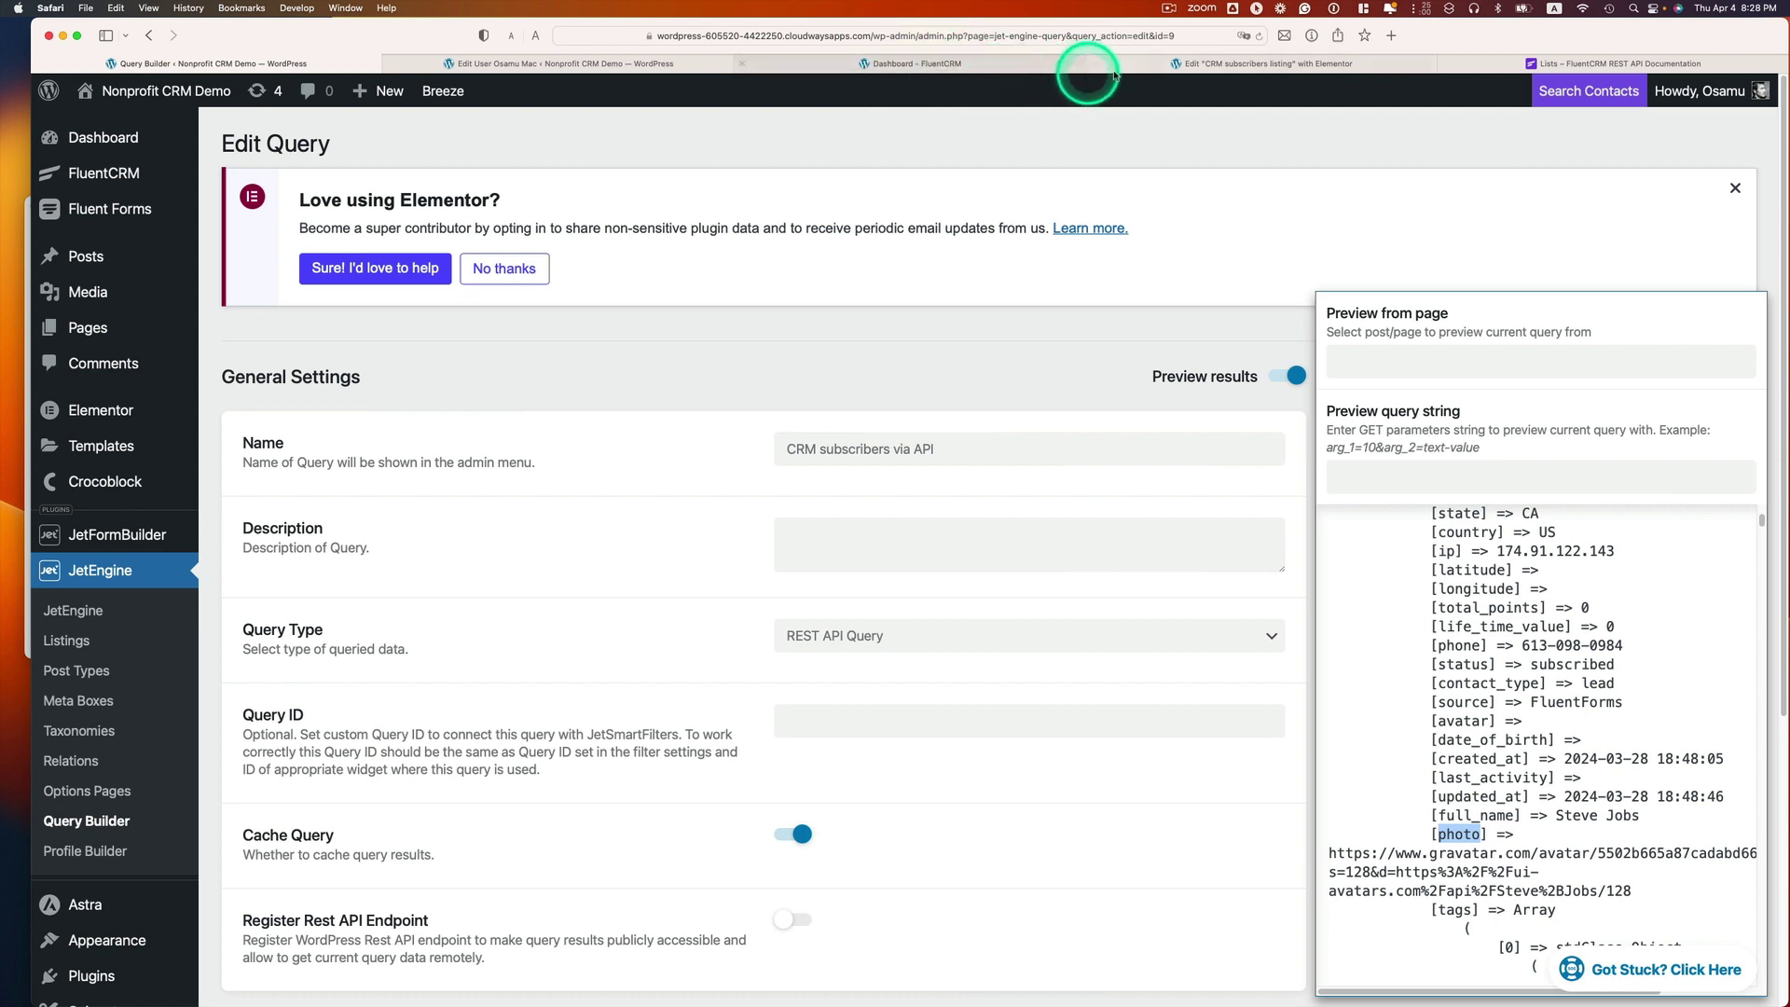
left_click(1187, 65)
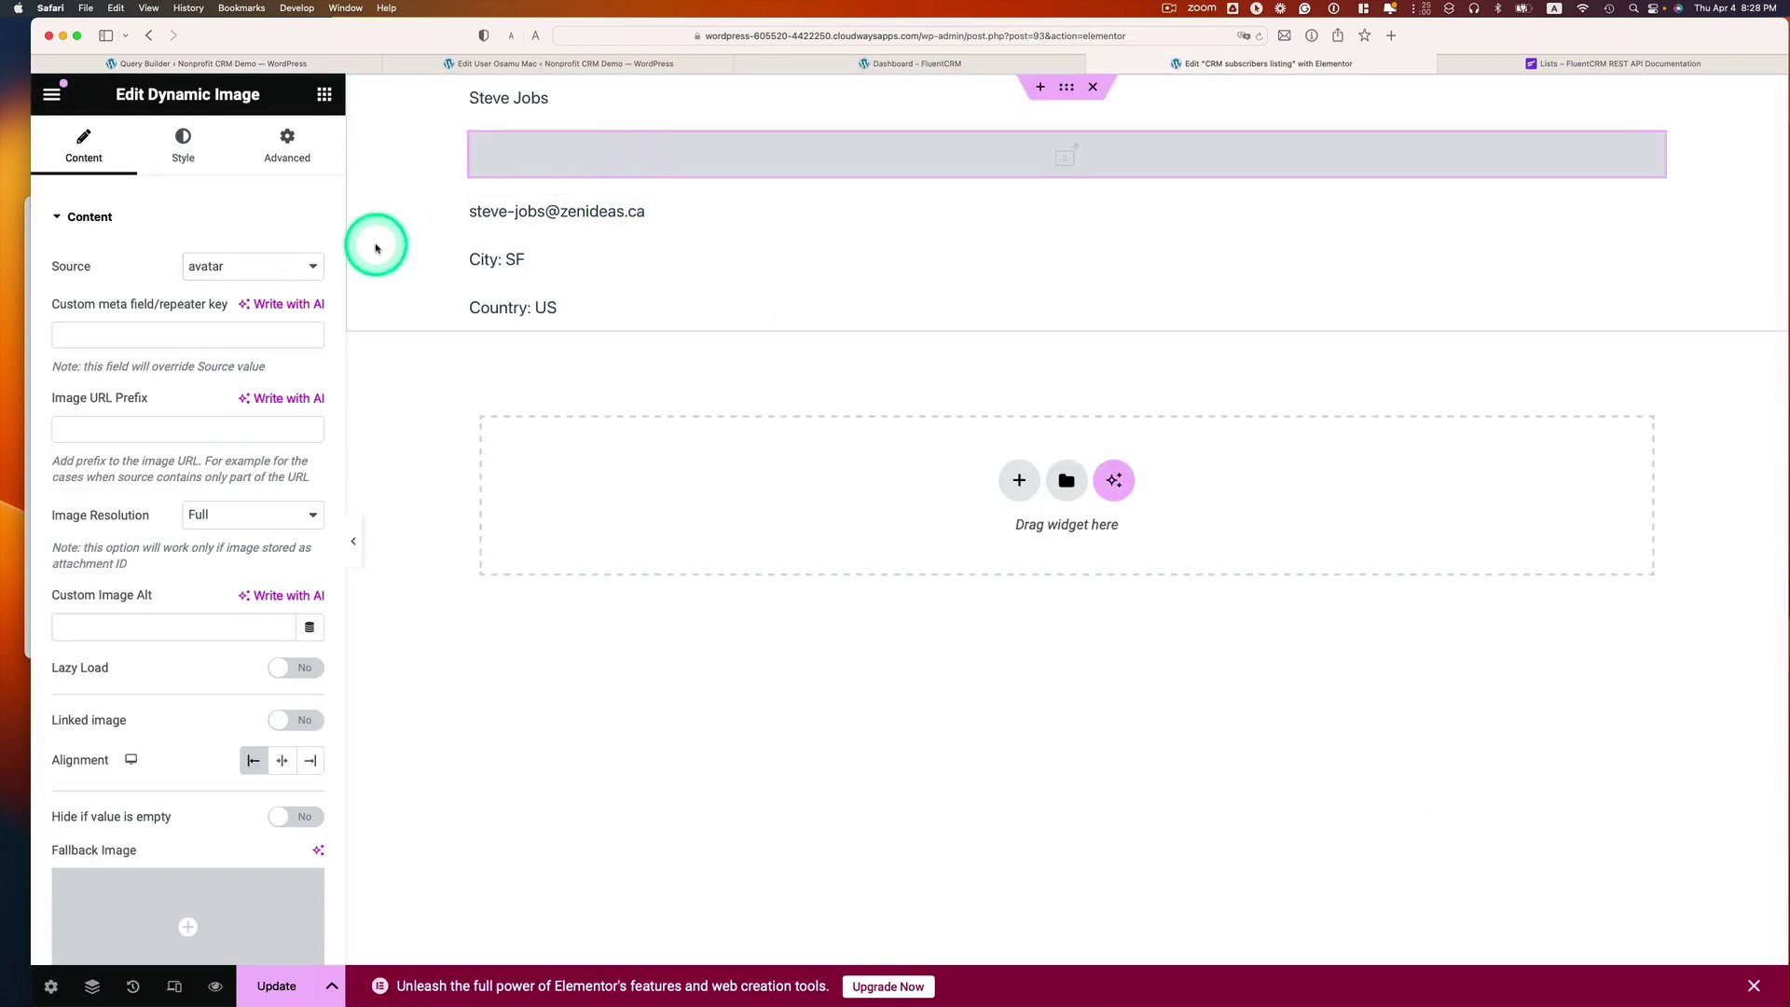
- Set the image source to photo with a 66 border radius, and update the listing
left_click(280, 265)
left_click(281, 267)
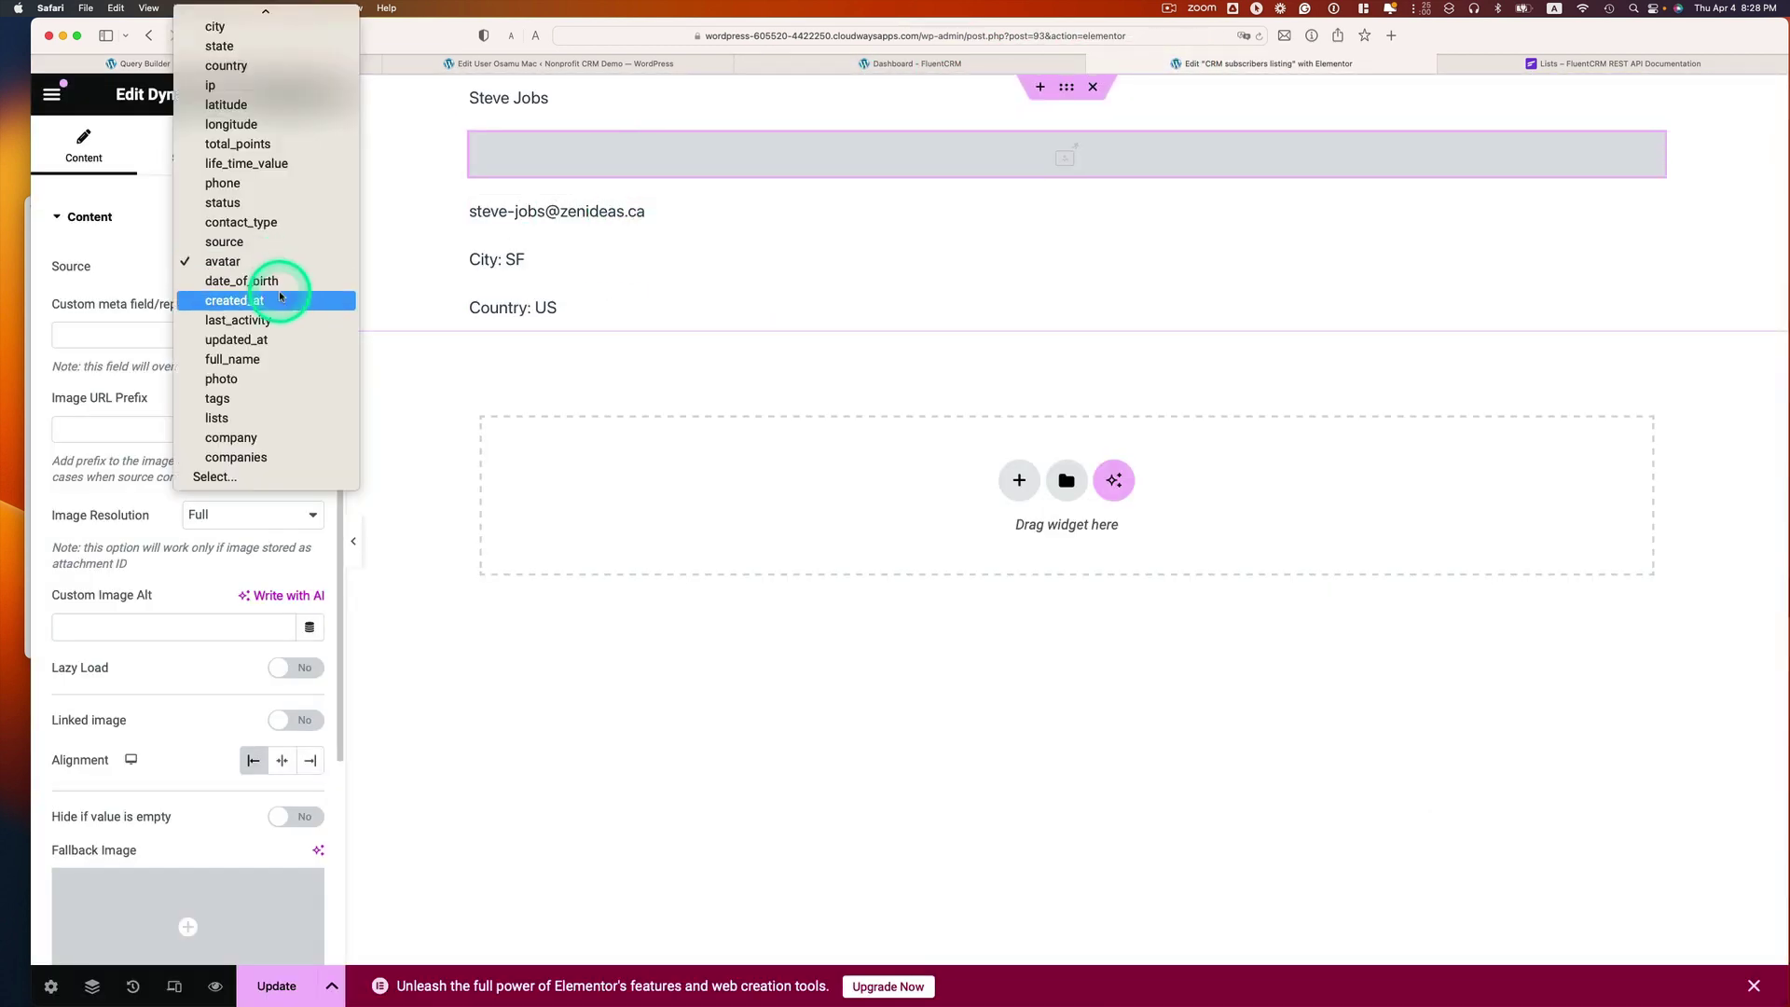
left_click(416, 368)
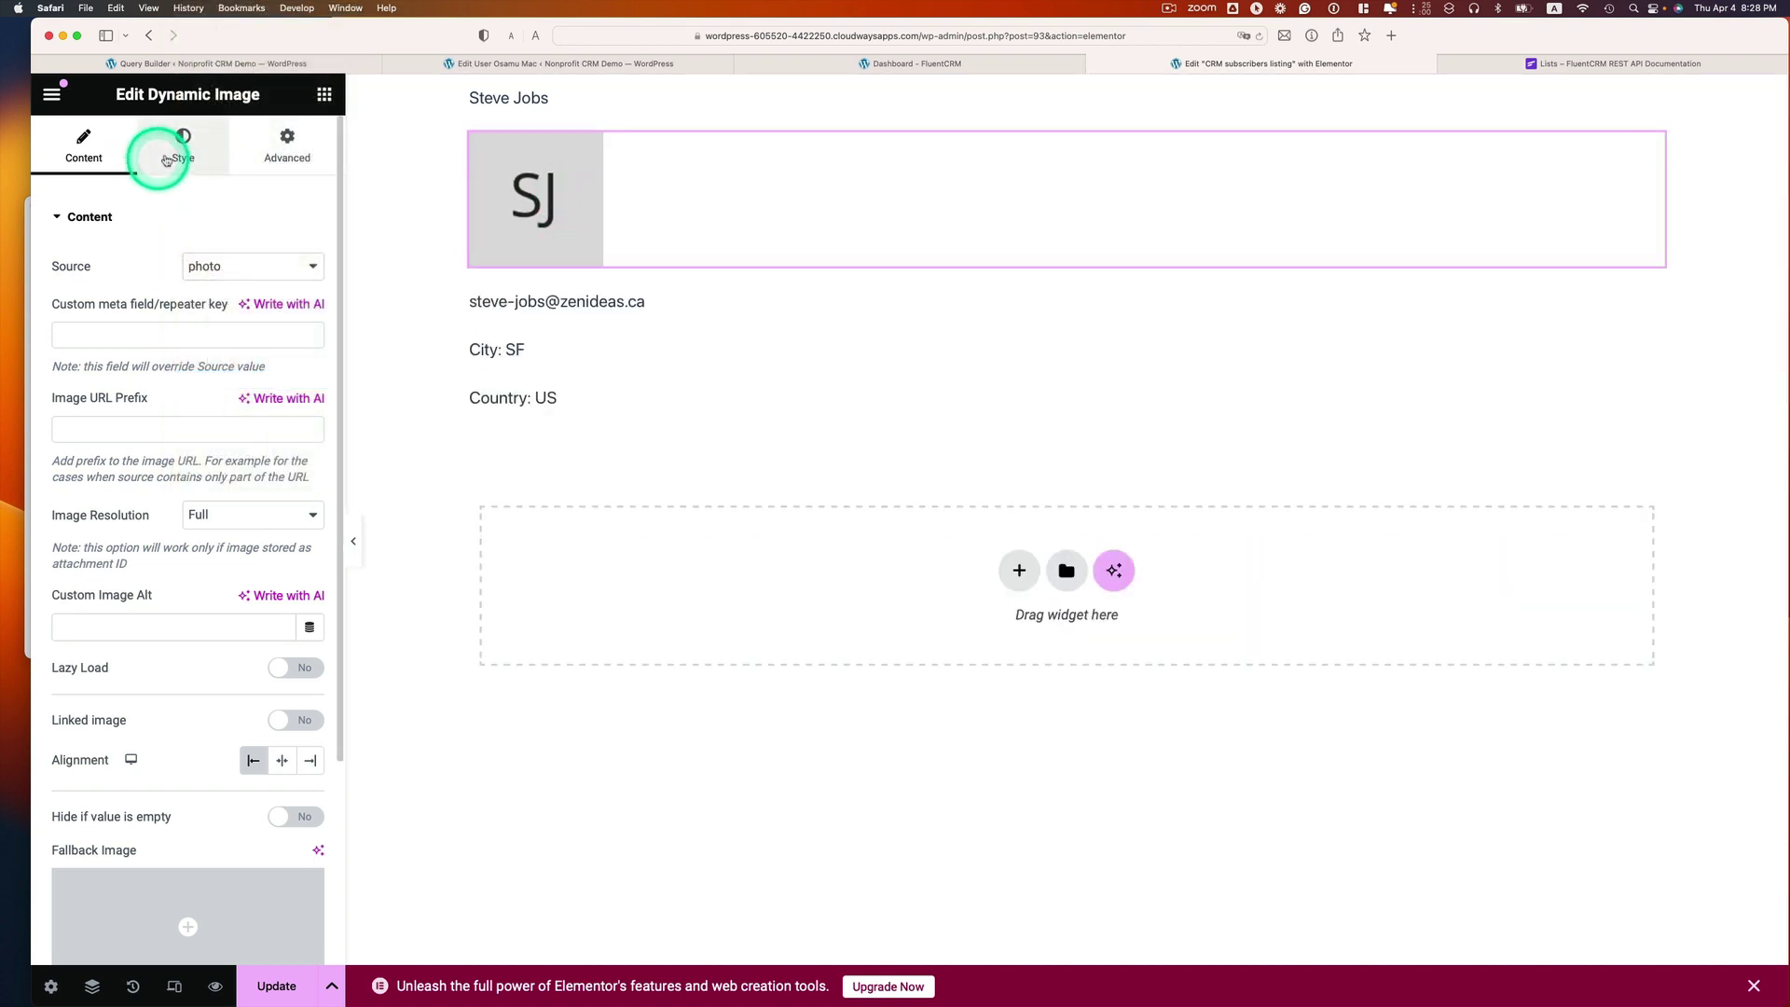
left_click(179, 146)
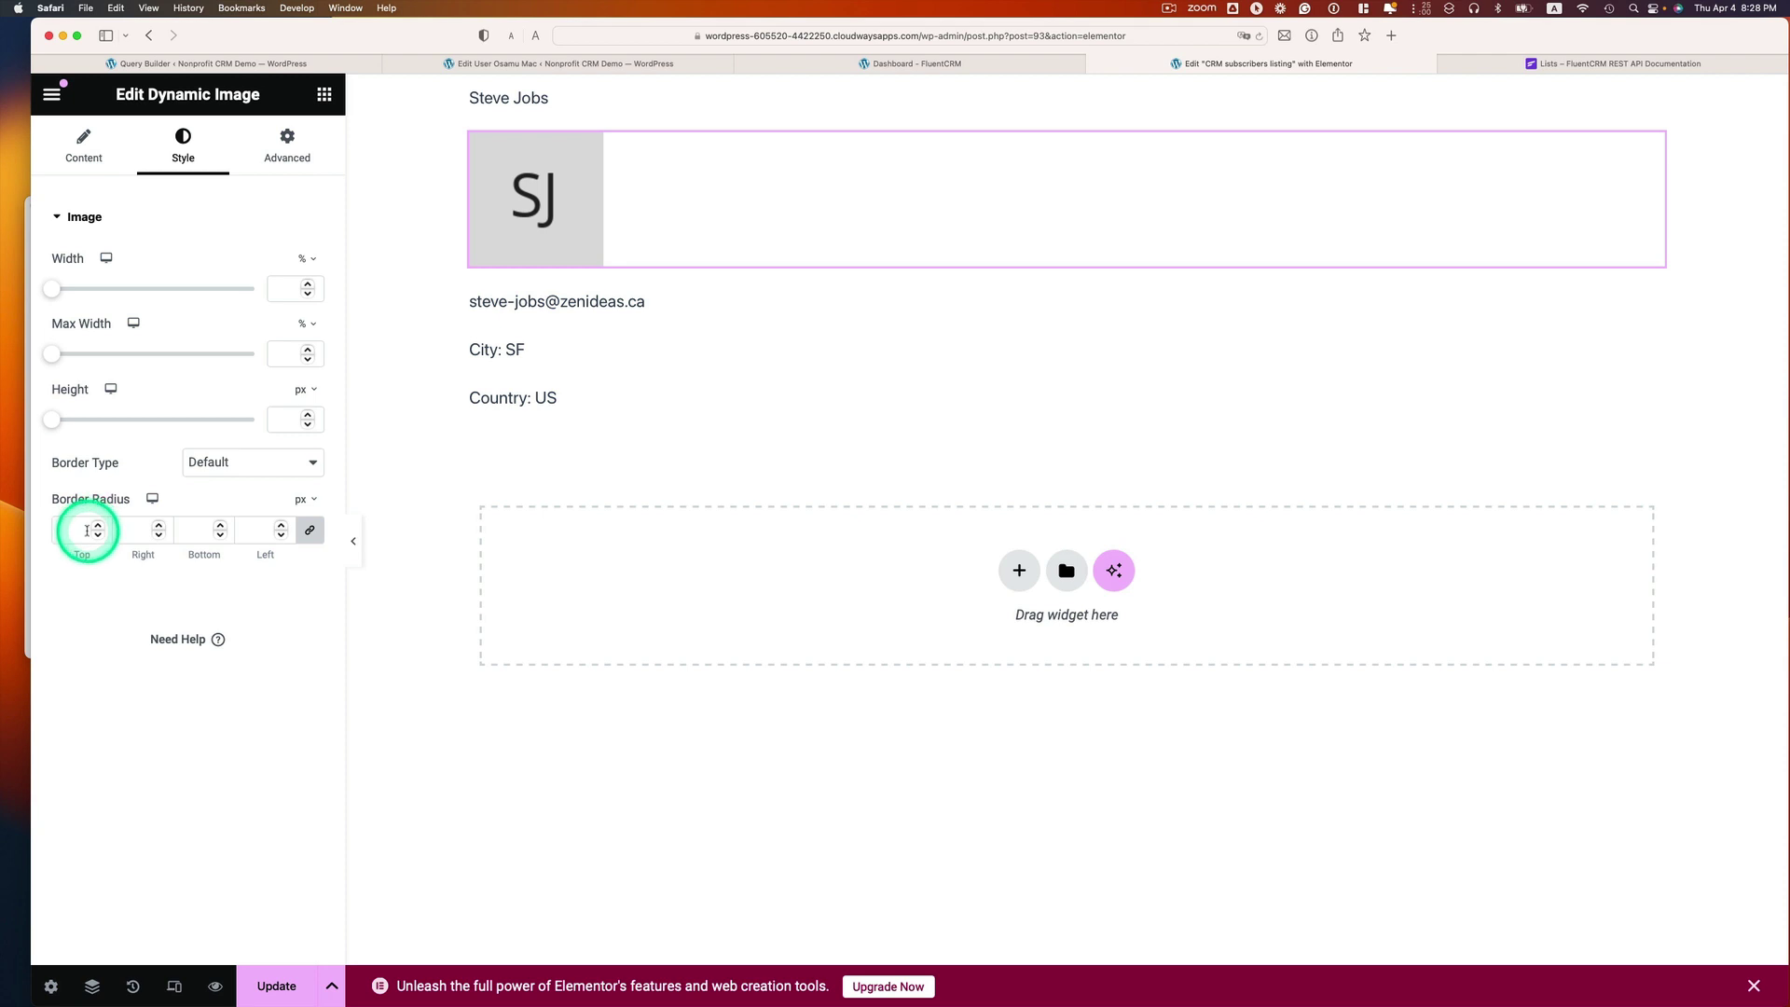
type("5")
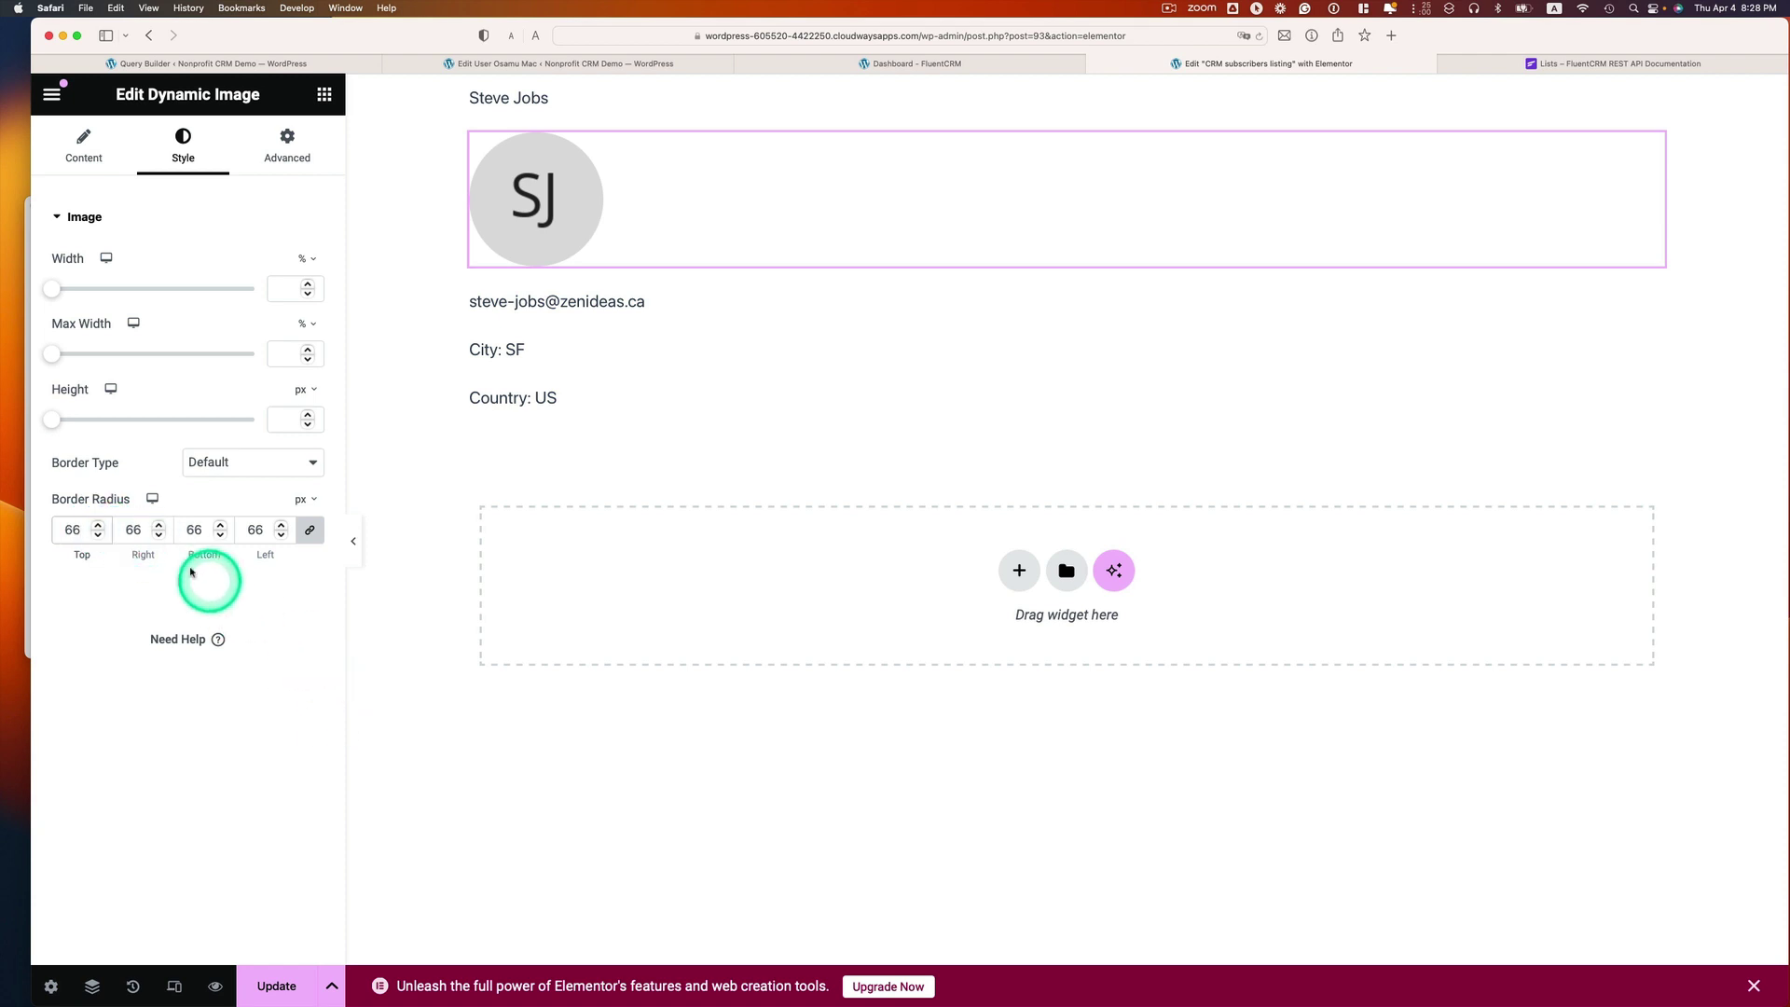
left_click(269, 980)
mouse_move(845, 319)
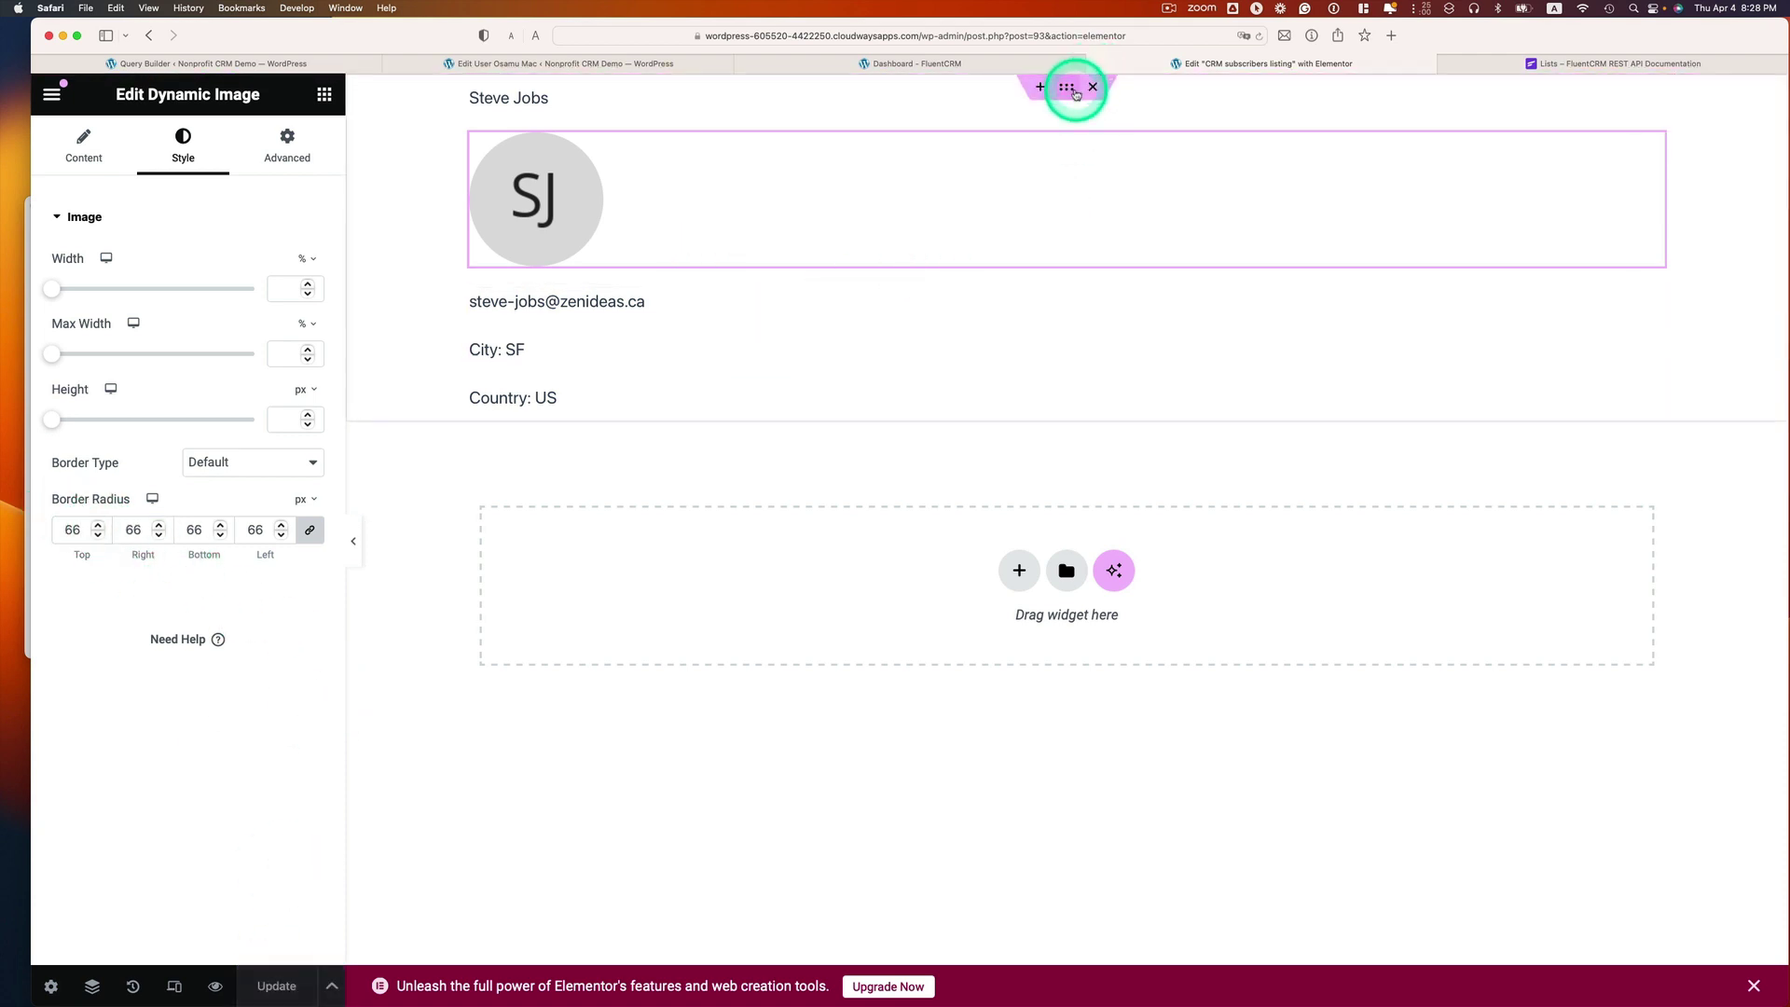
- Give the card container a box shadow and 22 px border radius, then update
left_click(1067, 89)
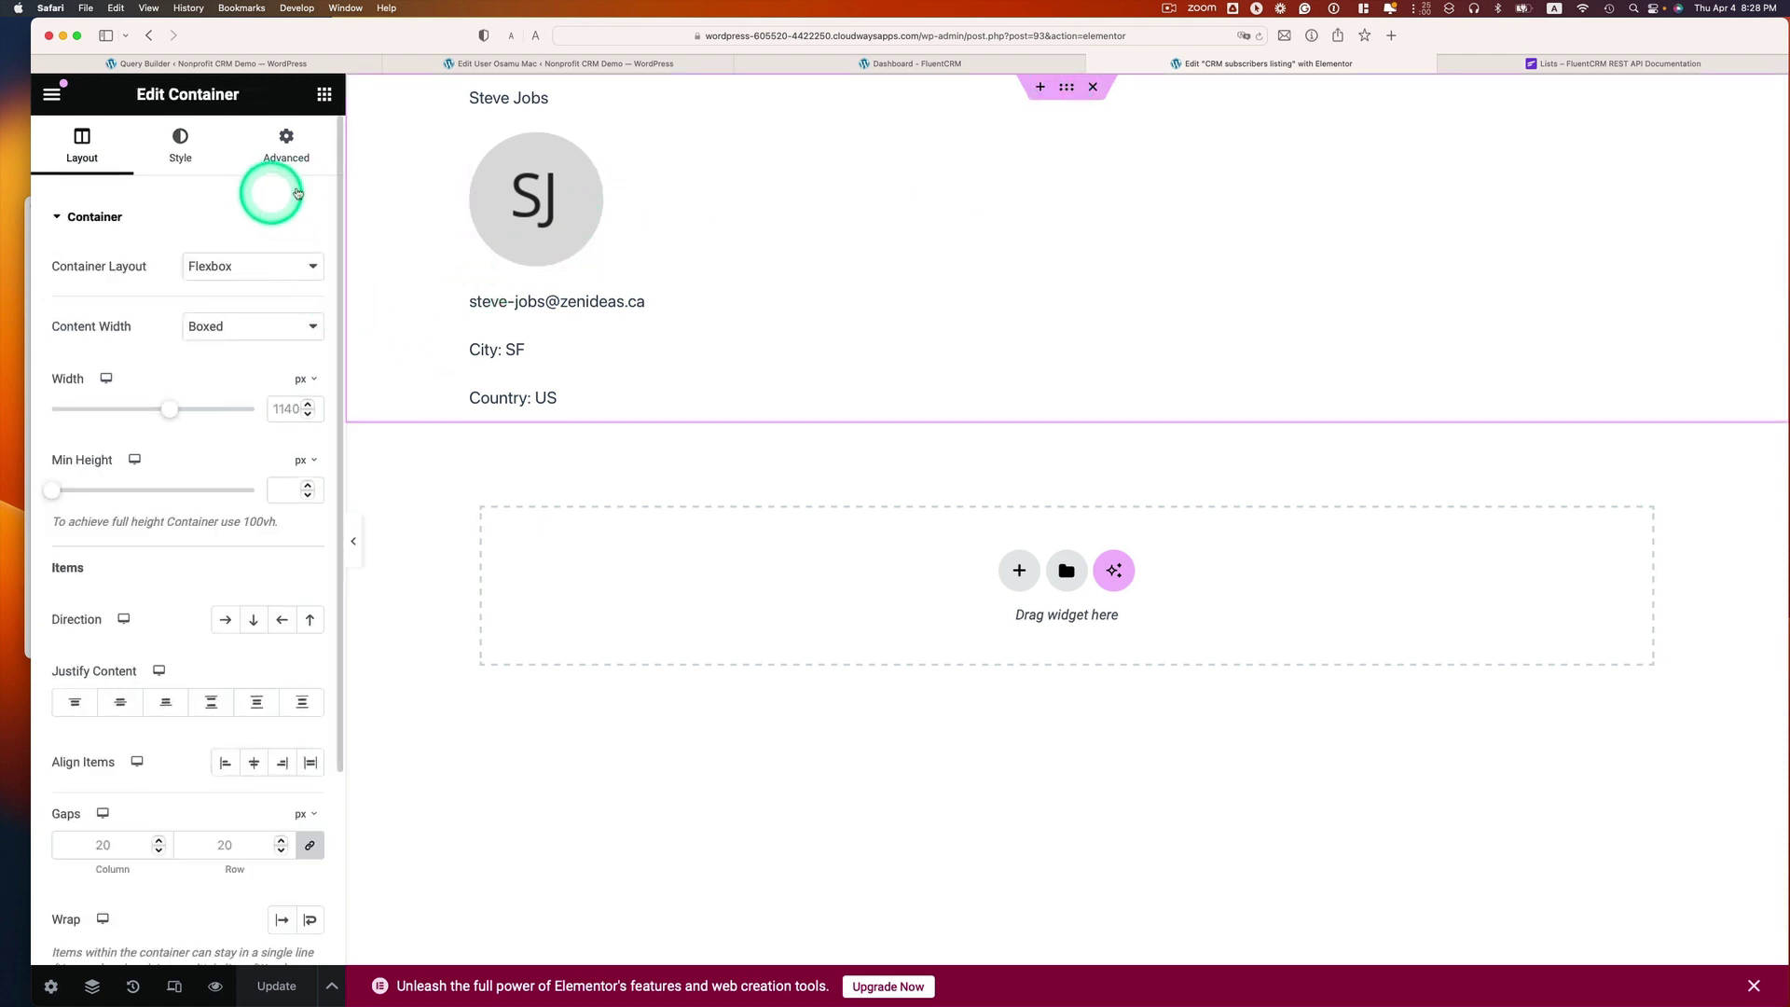
left_click(181, 146)
left_click(110, 319)
left_click(309, 536)
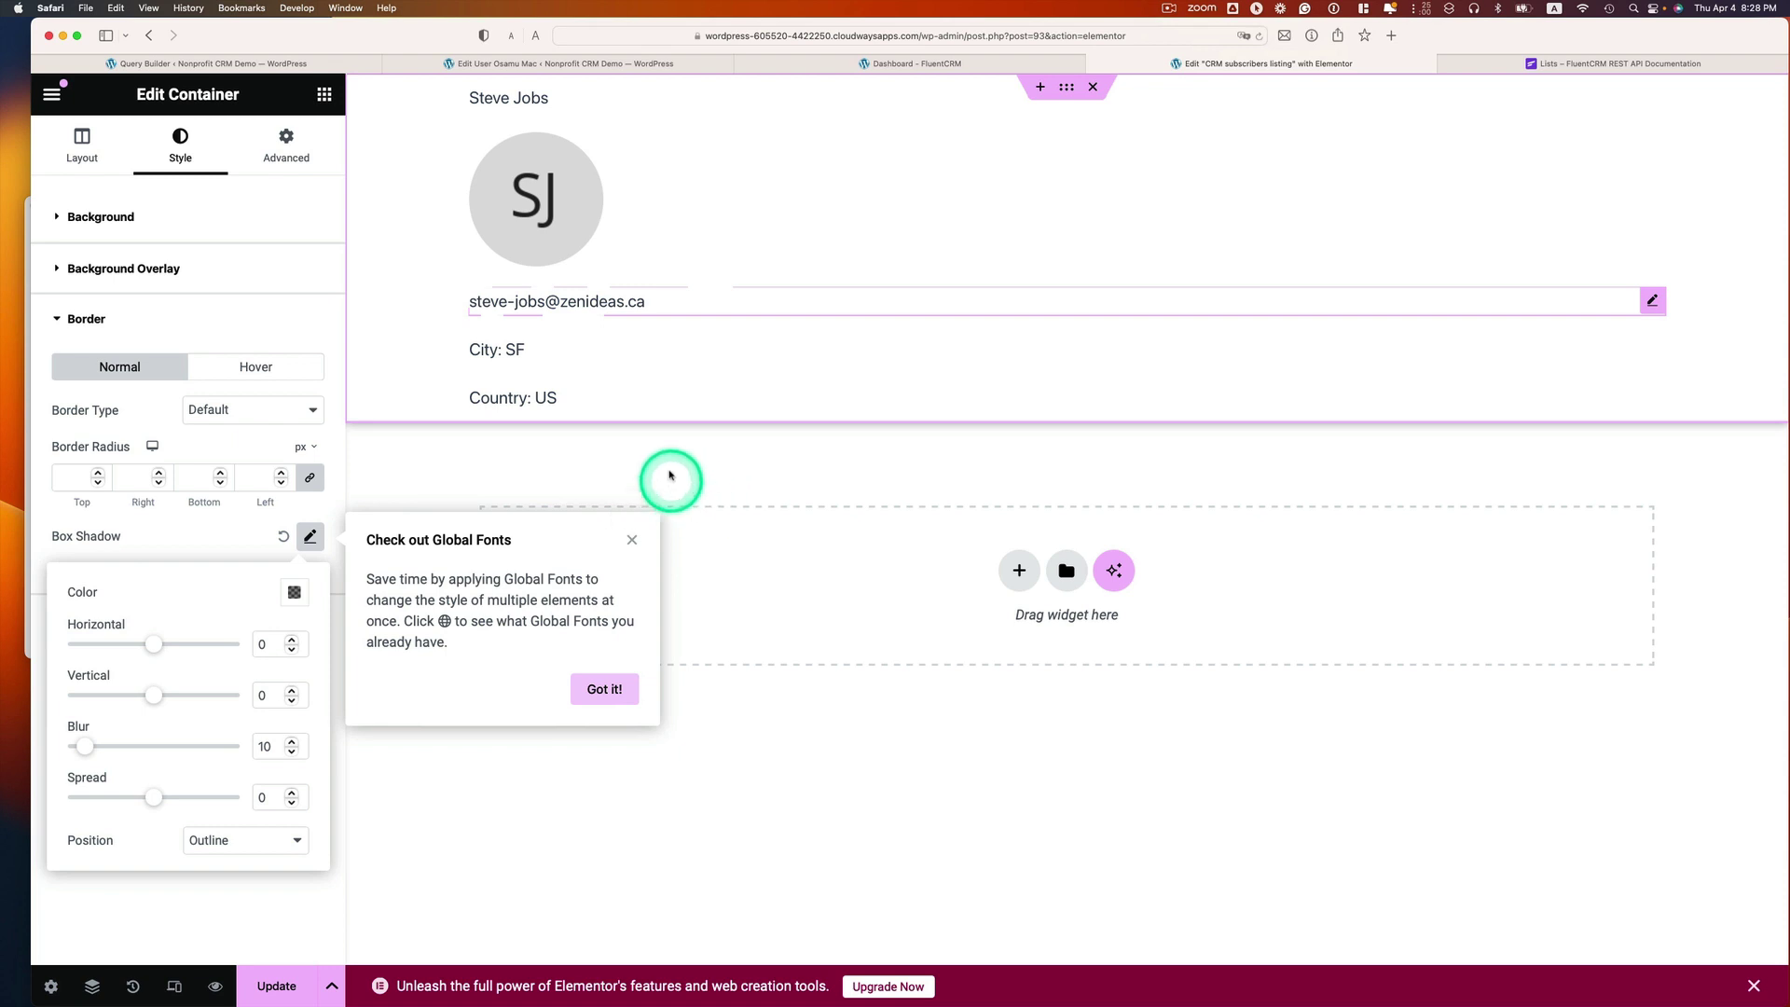
left_click(161, 507)
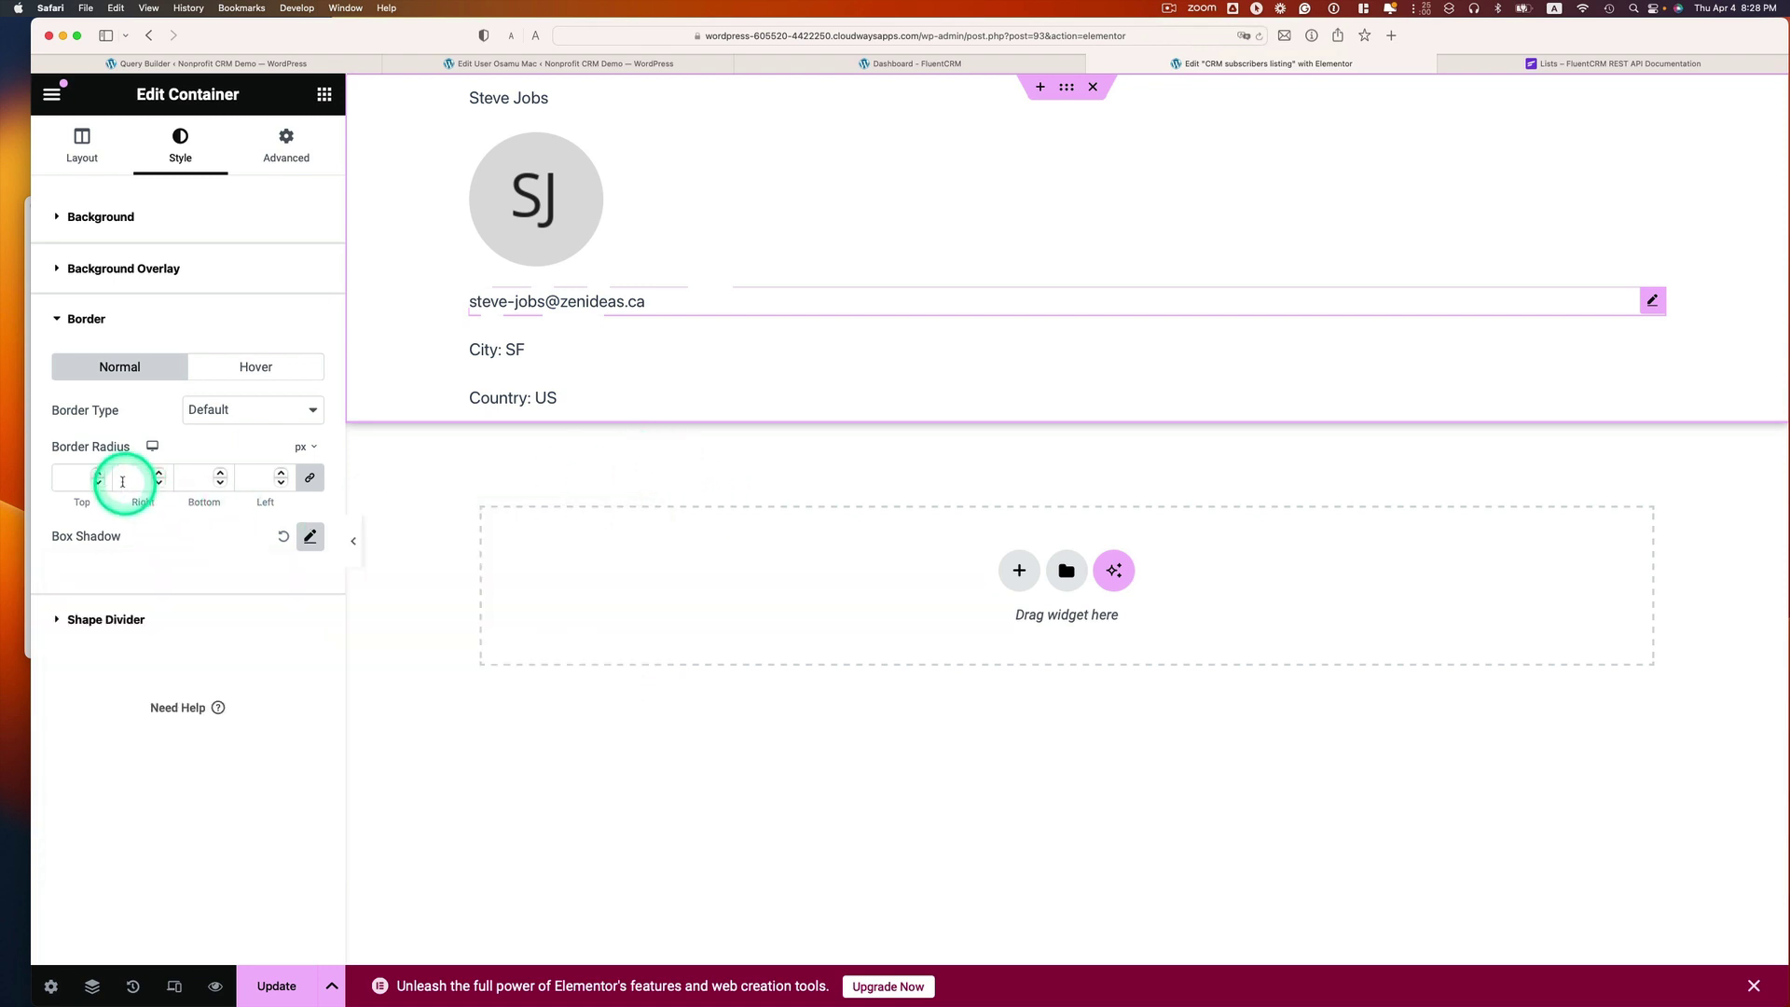
left_click_drag(95, 479, 41, 480)
type("22")
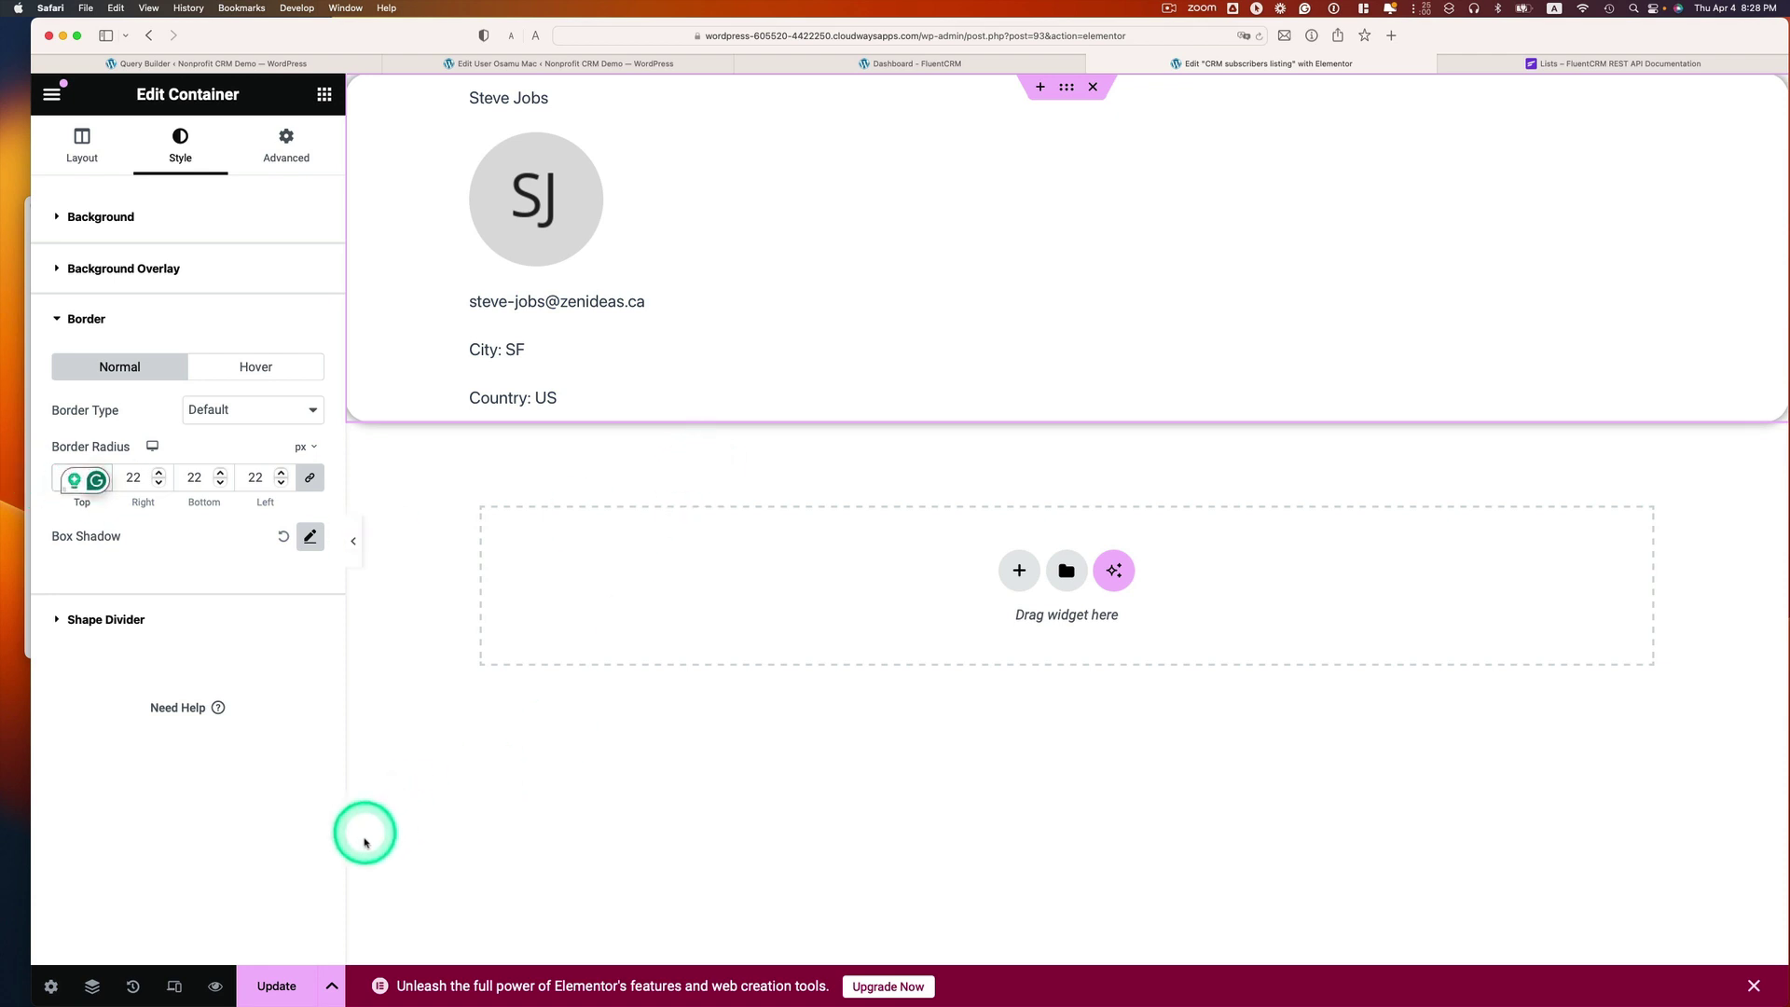
left_click(284, 981)
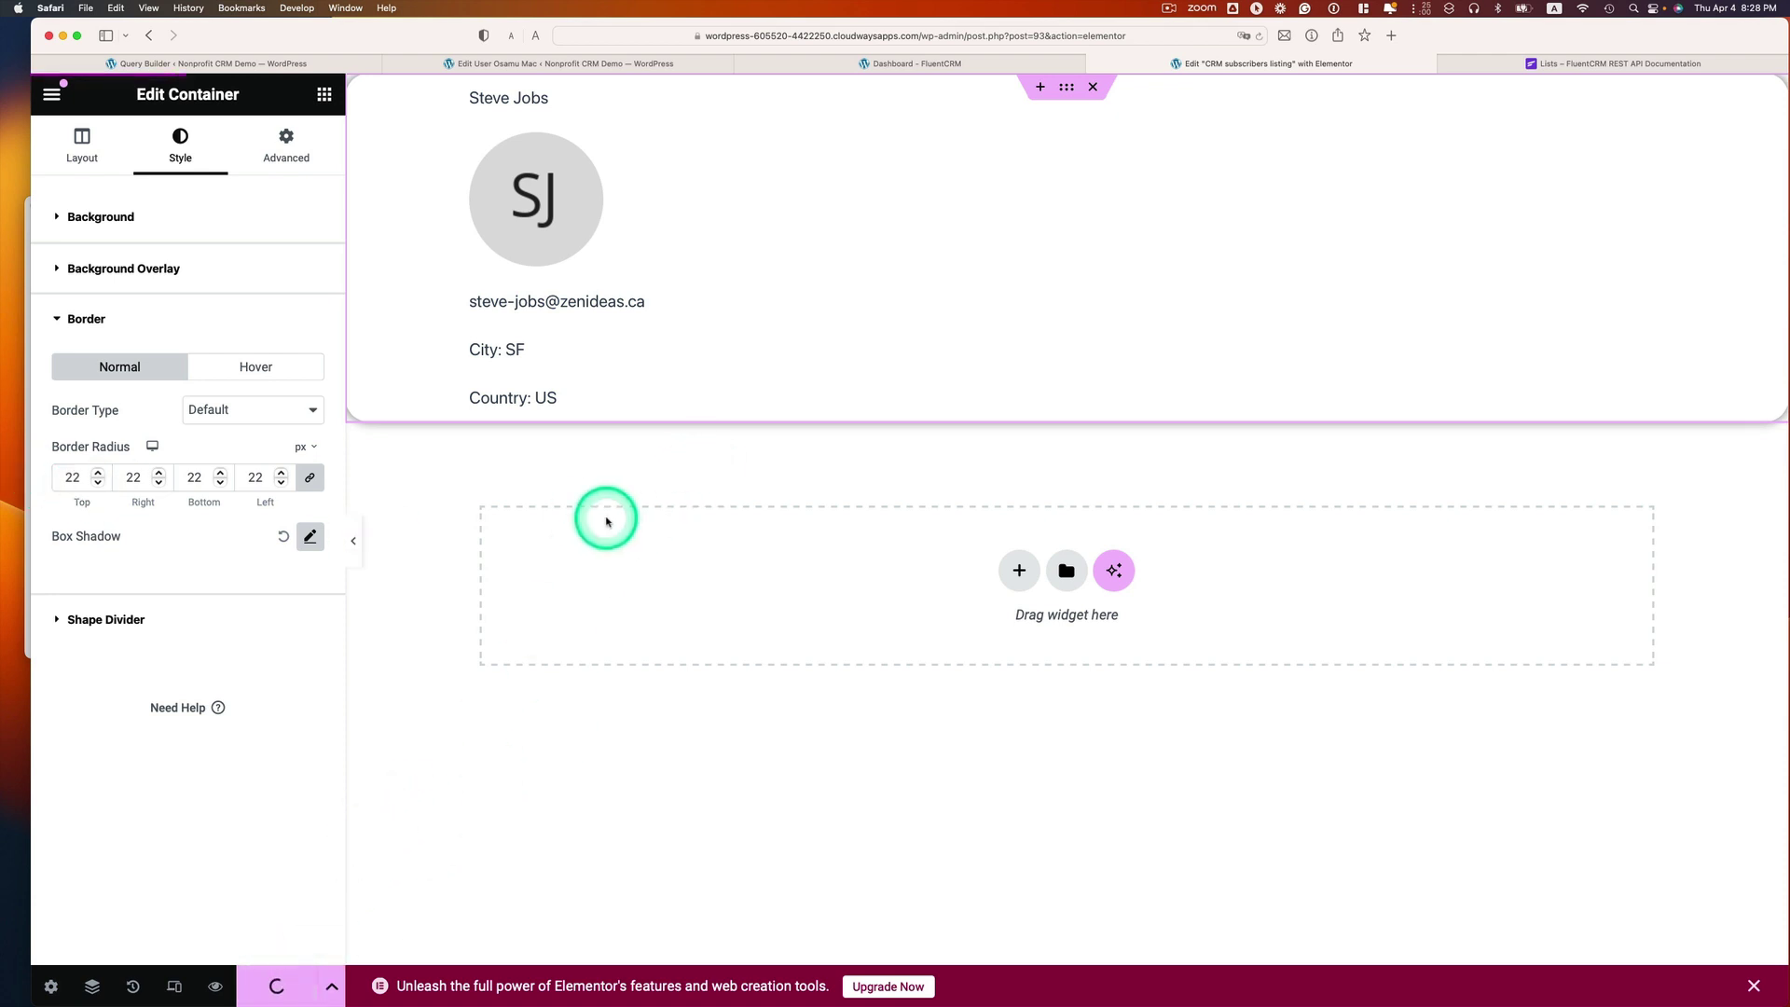
- Add and publish a new page titled 'Subscribers listing page' from the dashboard
left_click(959, 66)
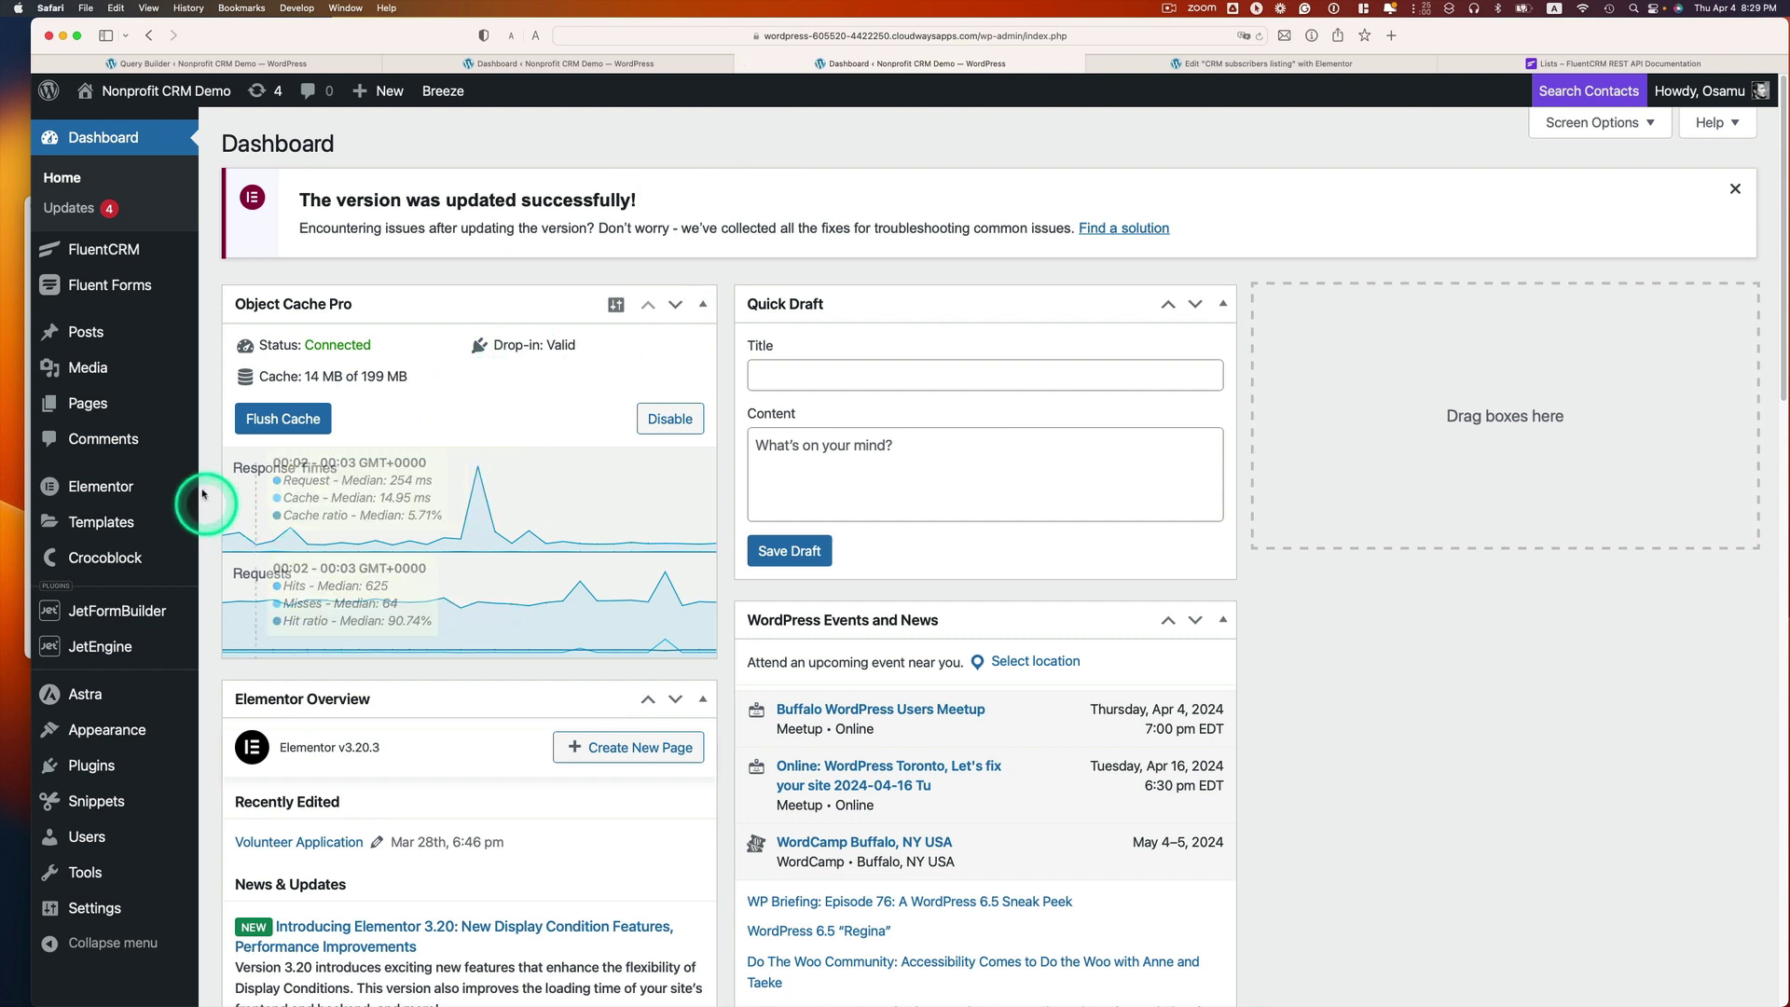
mouse_move(87, 404)
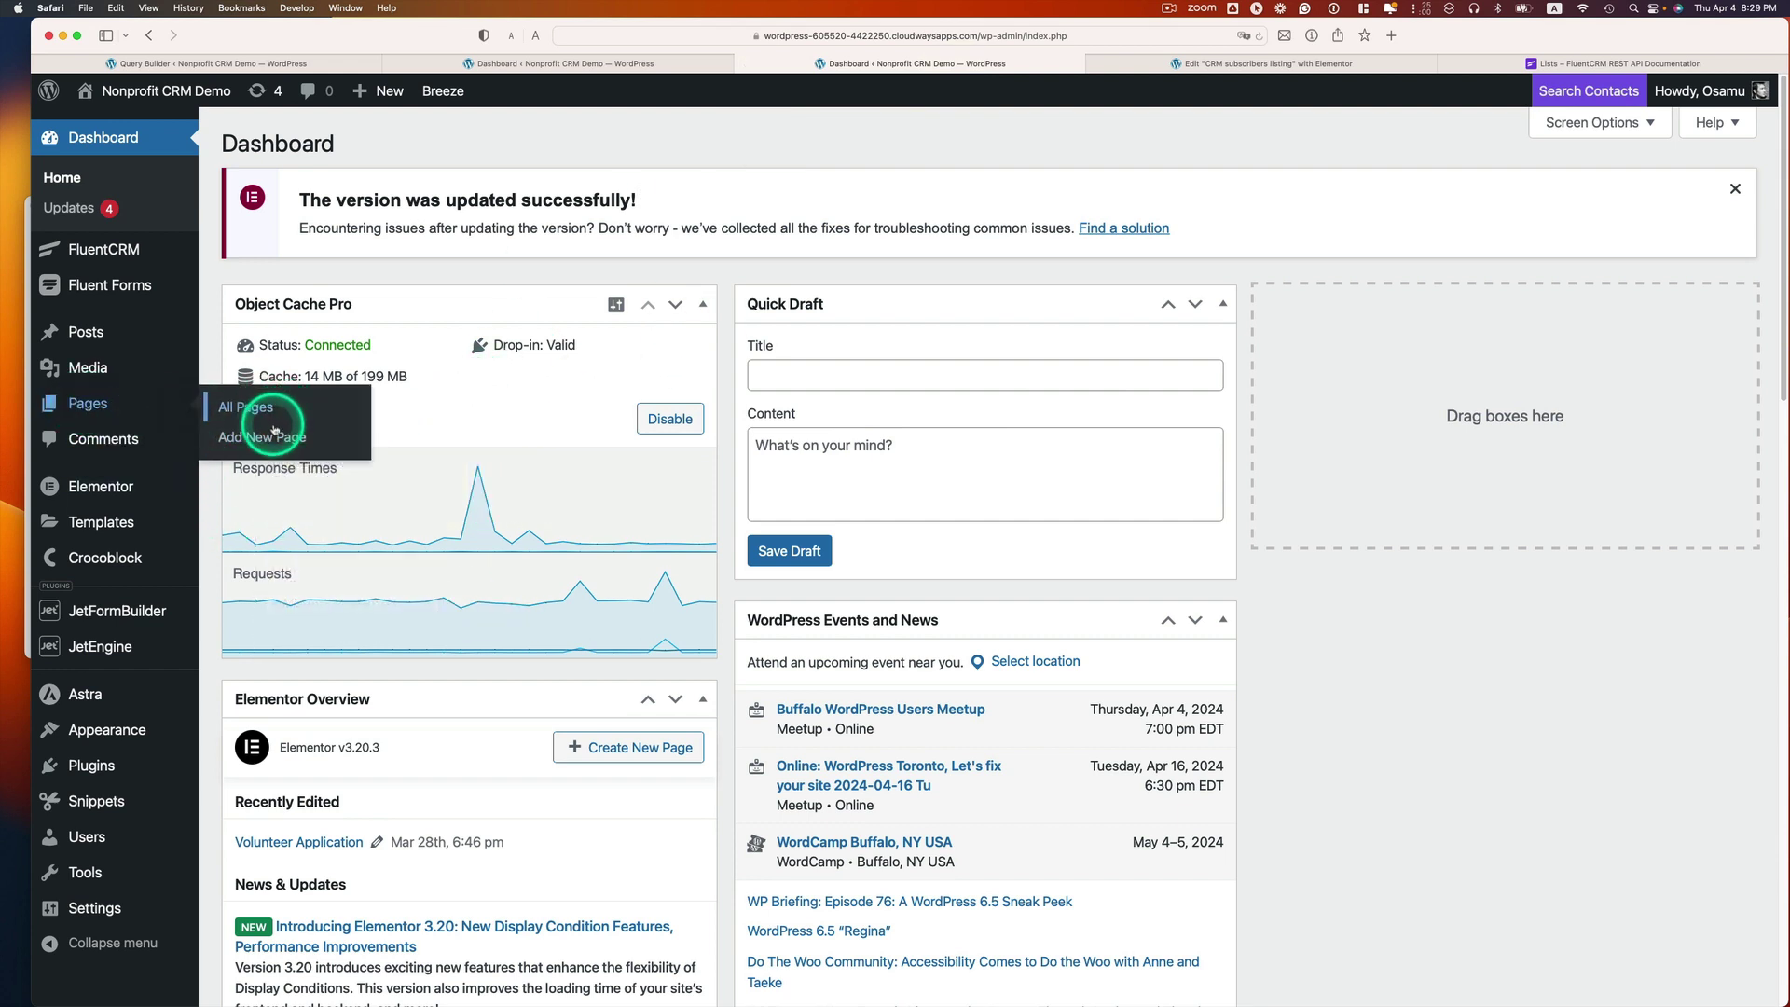
left_click(276, 438)
type("Subscribers listing page")
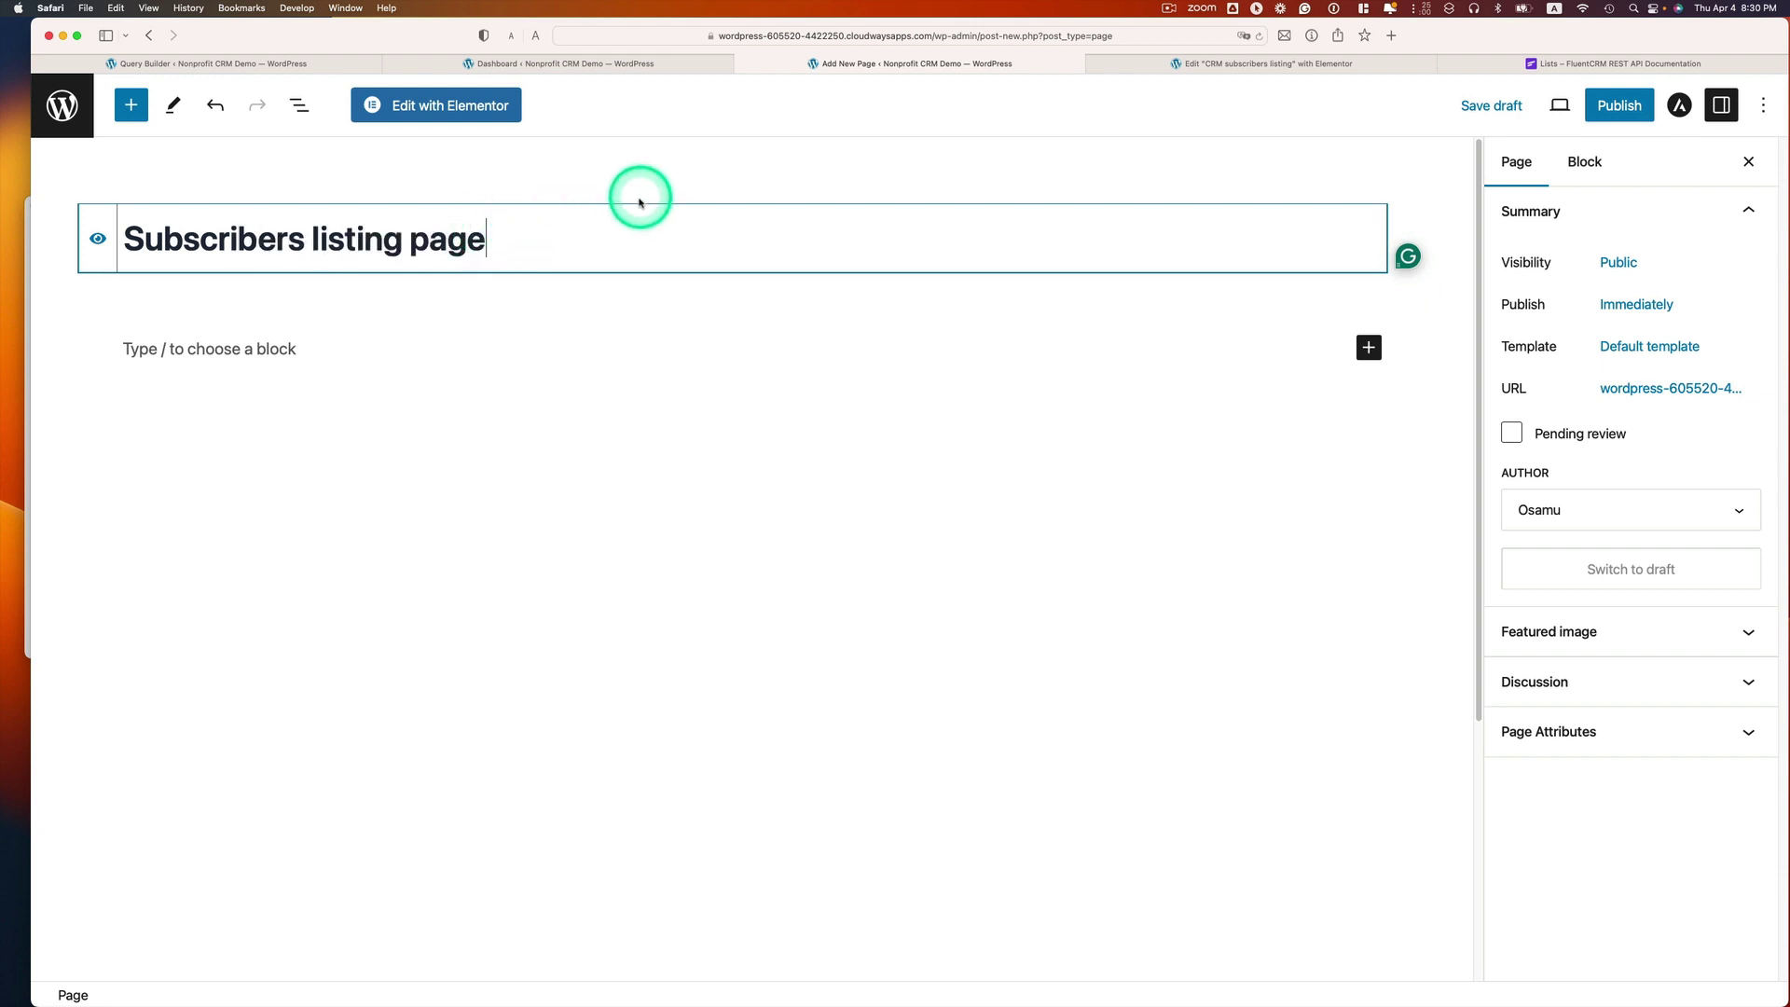
left_click(1615, 106)
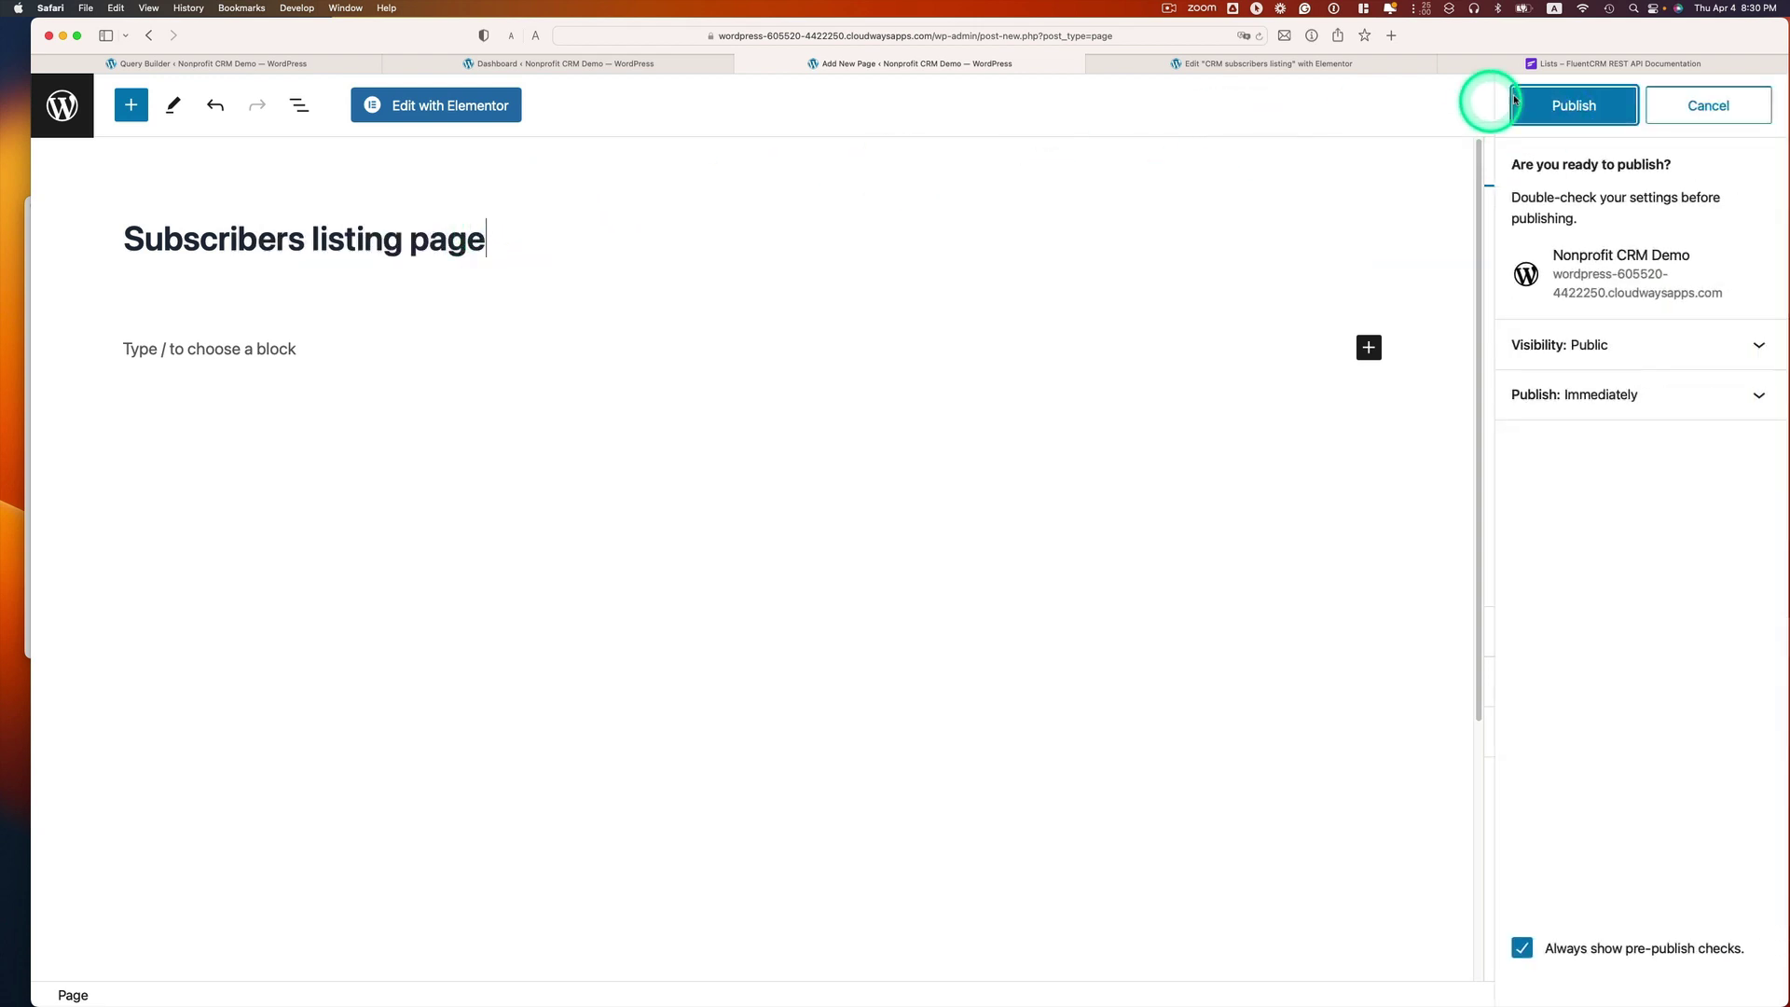
left_click(1545, 104)
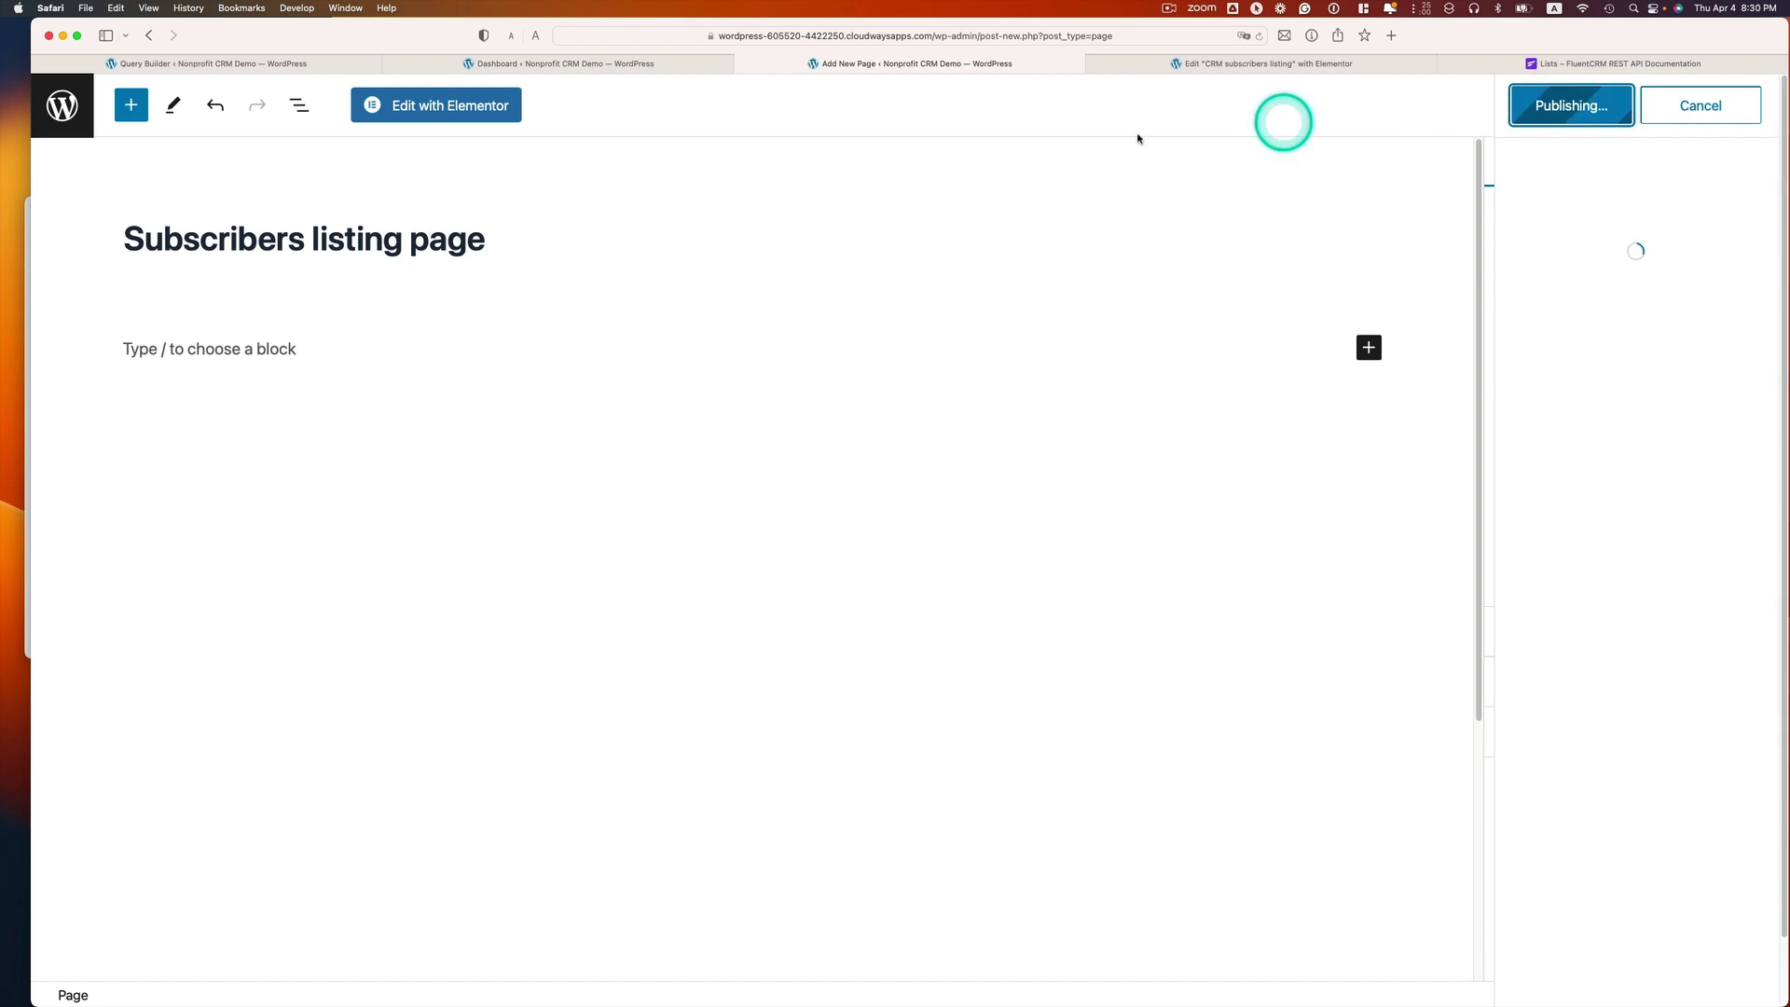
- Drop a Listing Grid on the page in Elementor, set to CRM subscribers listing
left_click(434, 111)
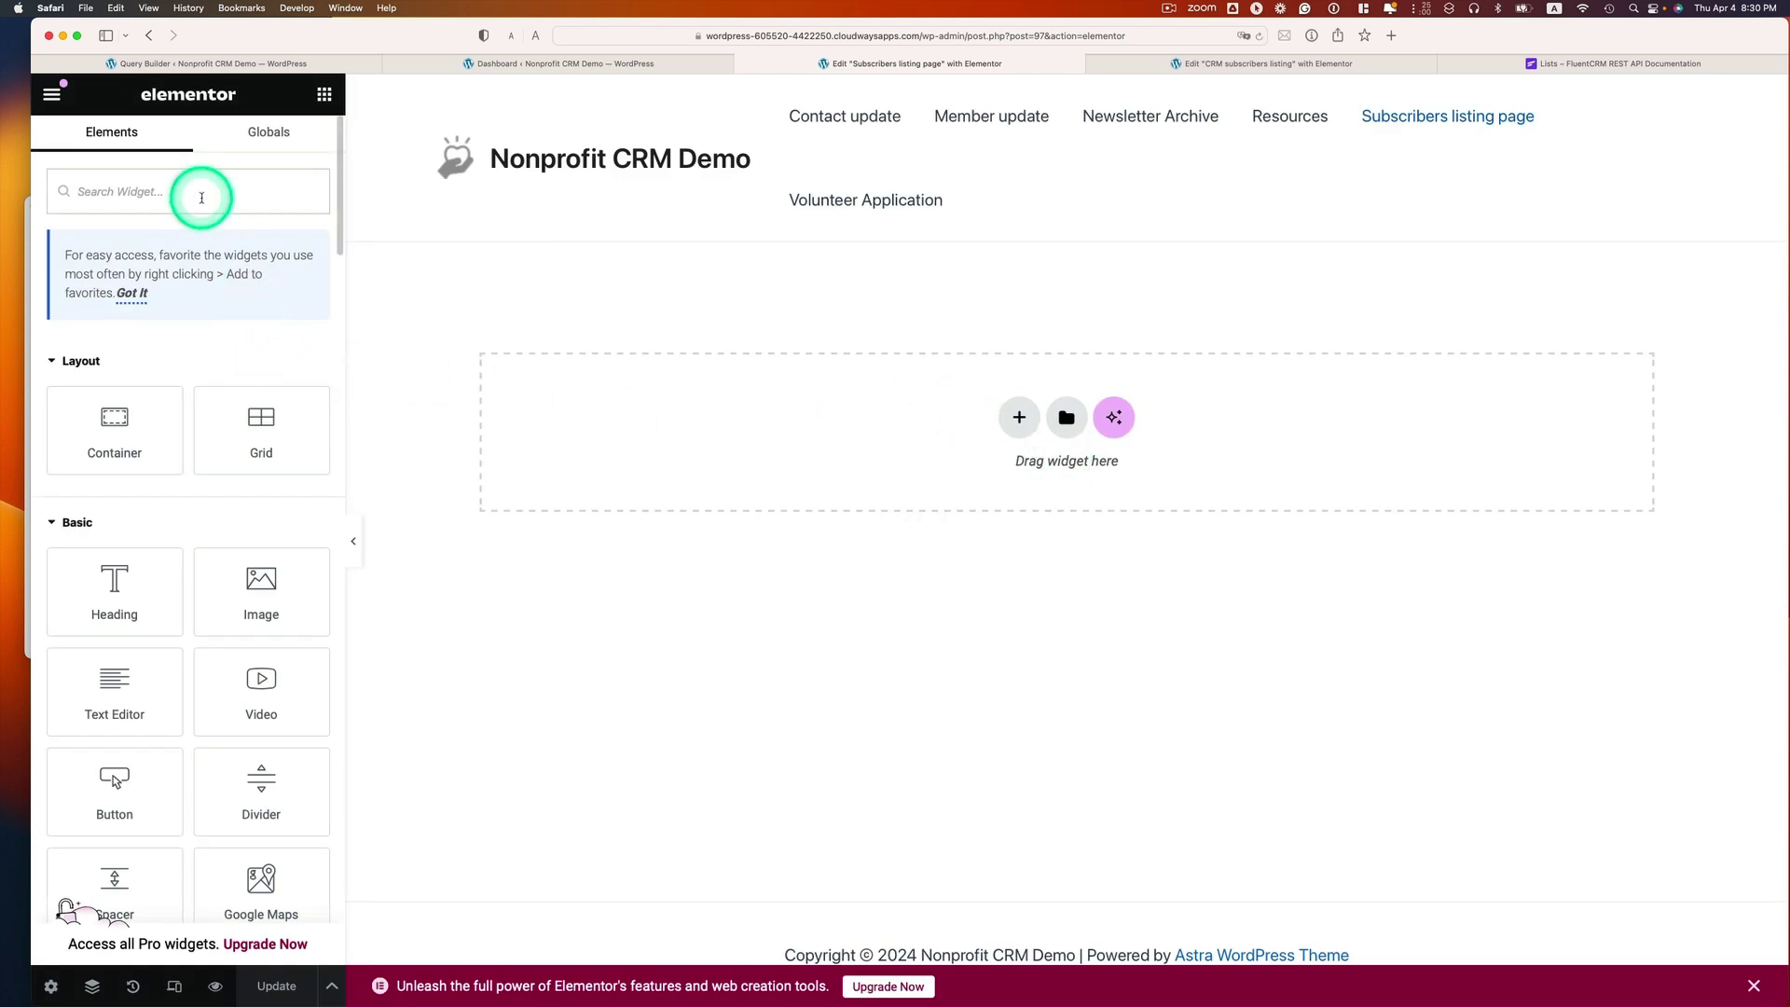
type("listin")
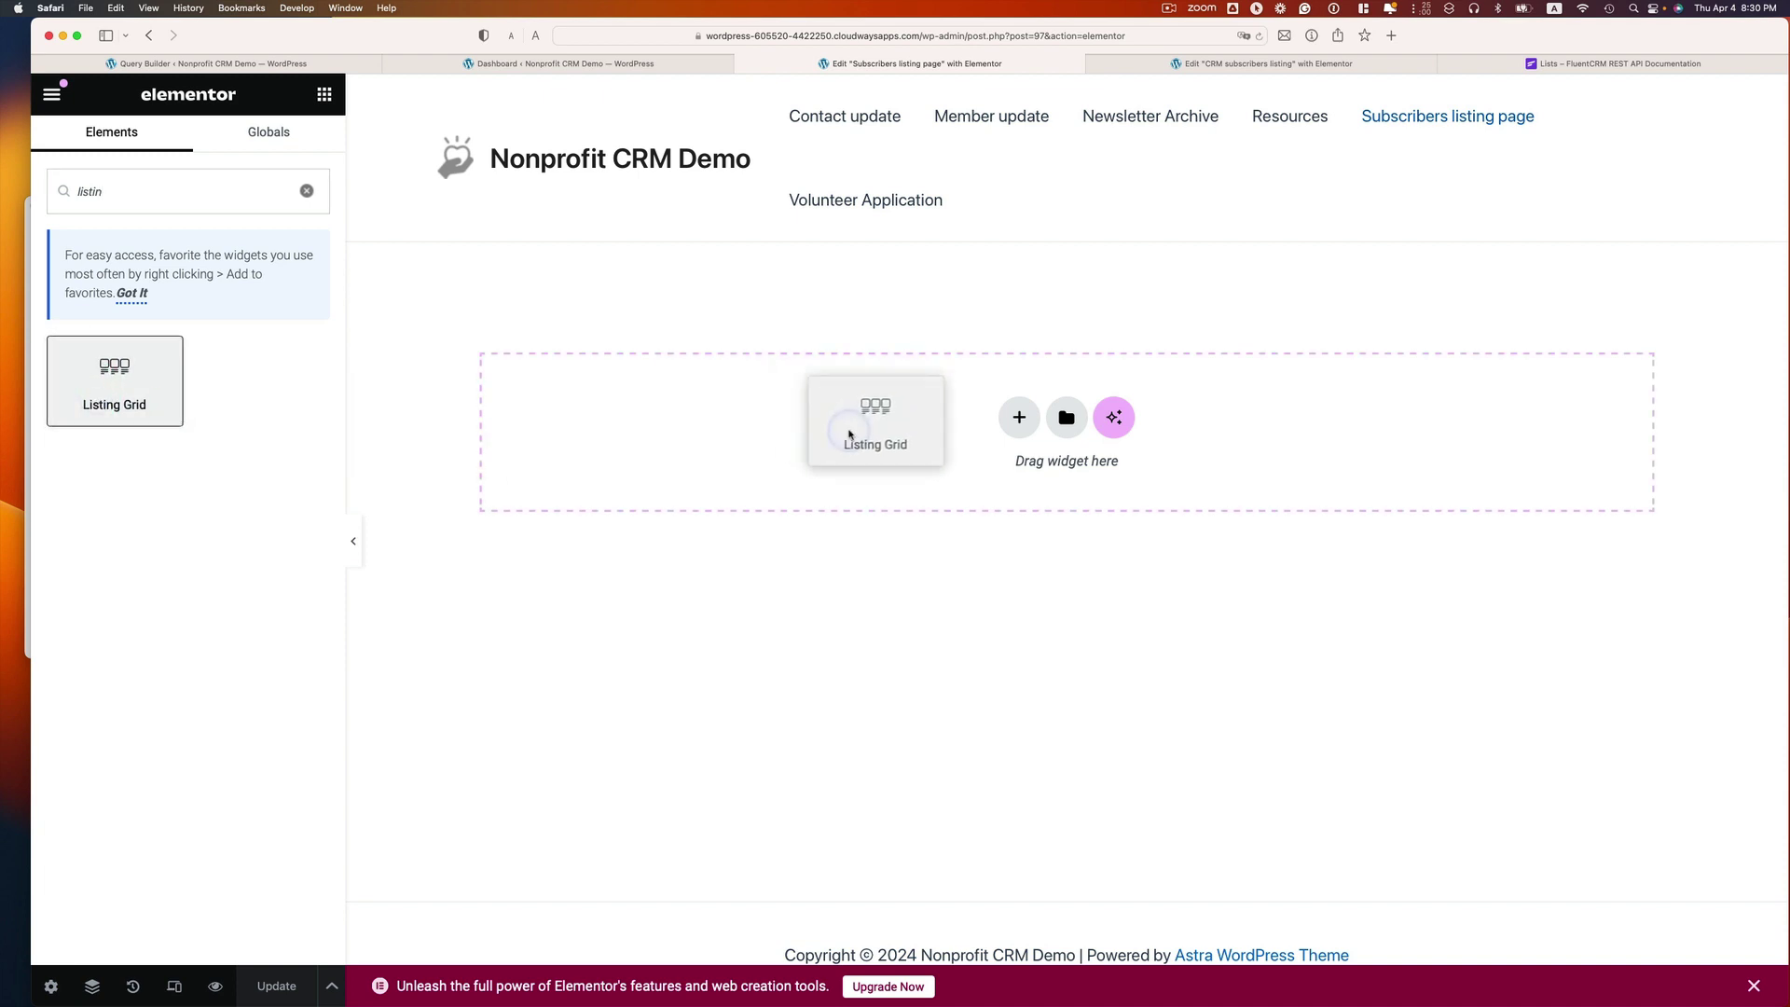
left_click_drag(78, 397, 846, 434)
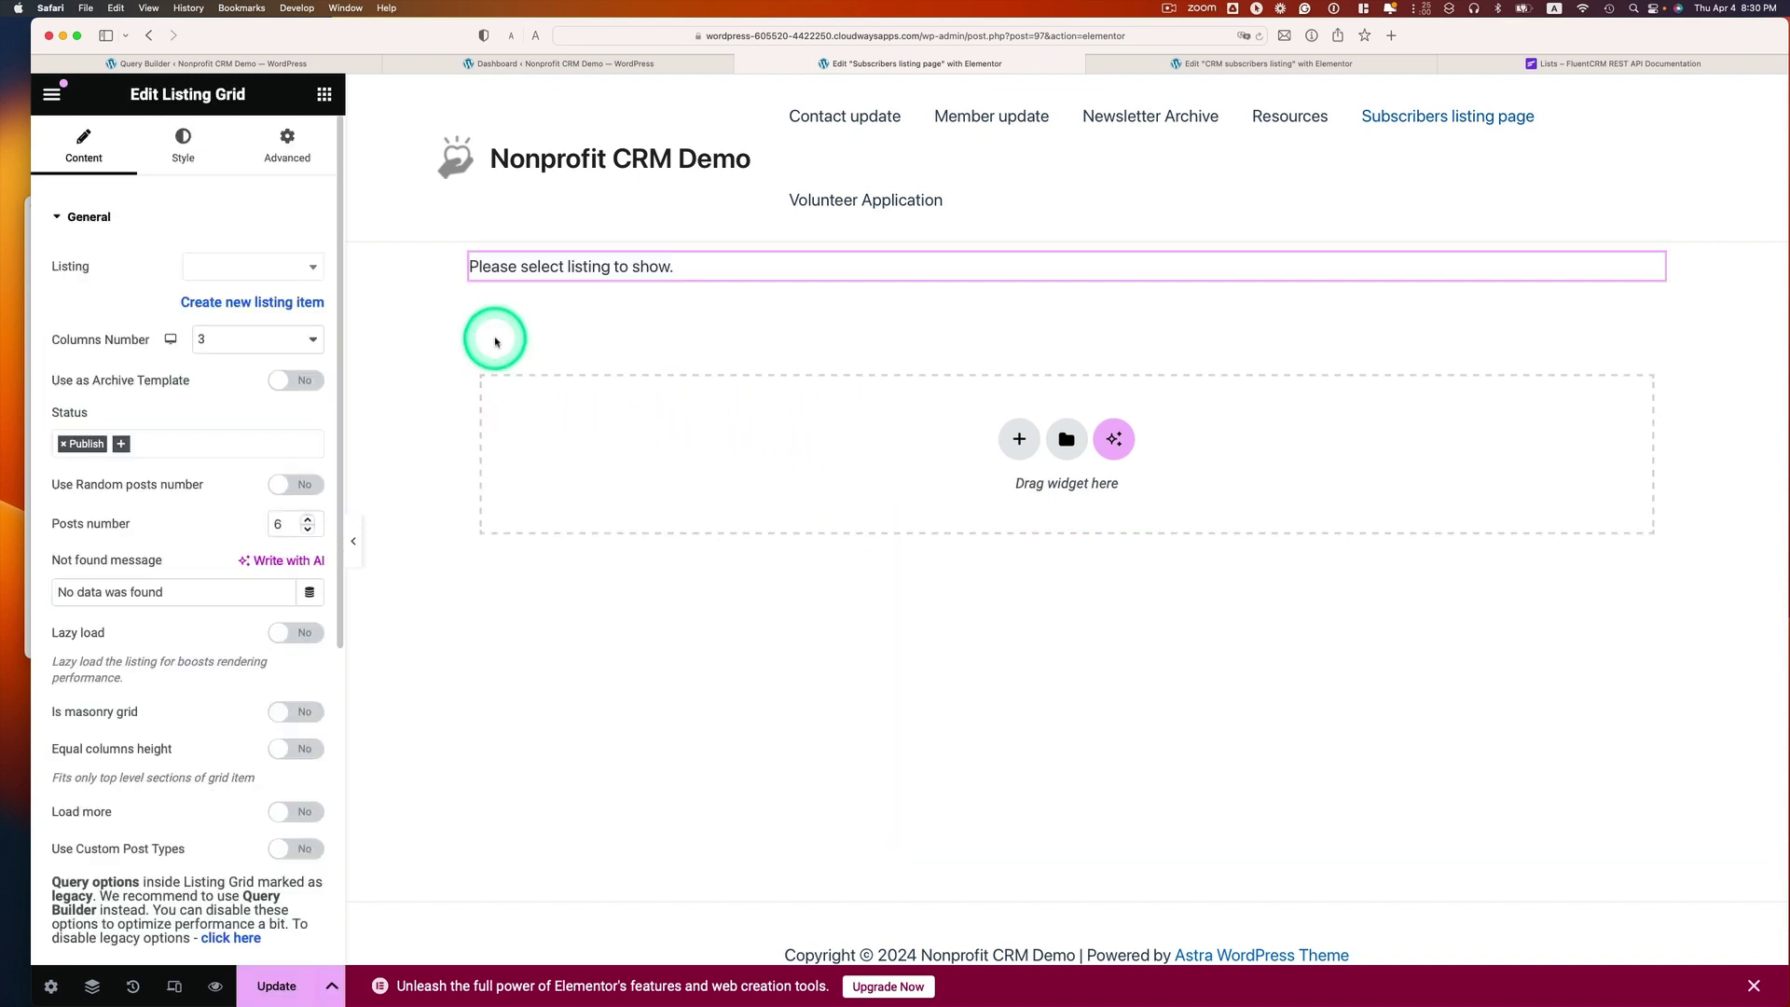
left_click(307, 274)
type("crm")
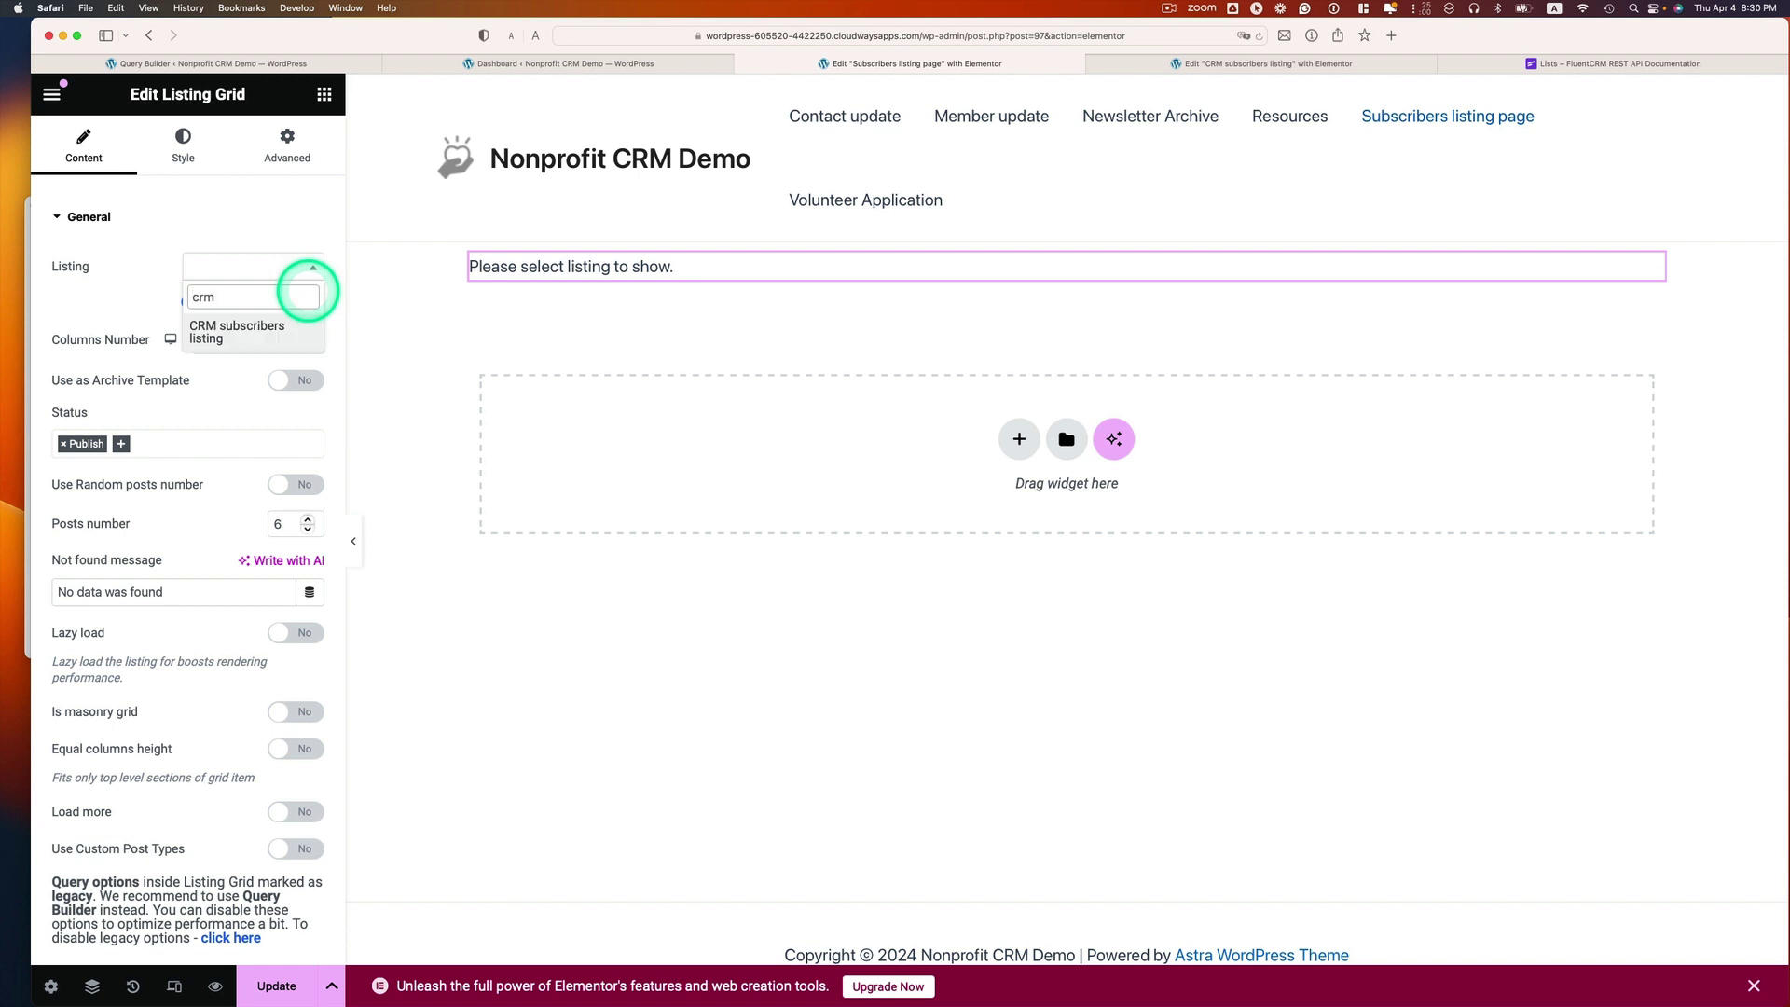
left_click(269, 327)
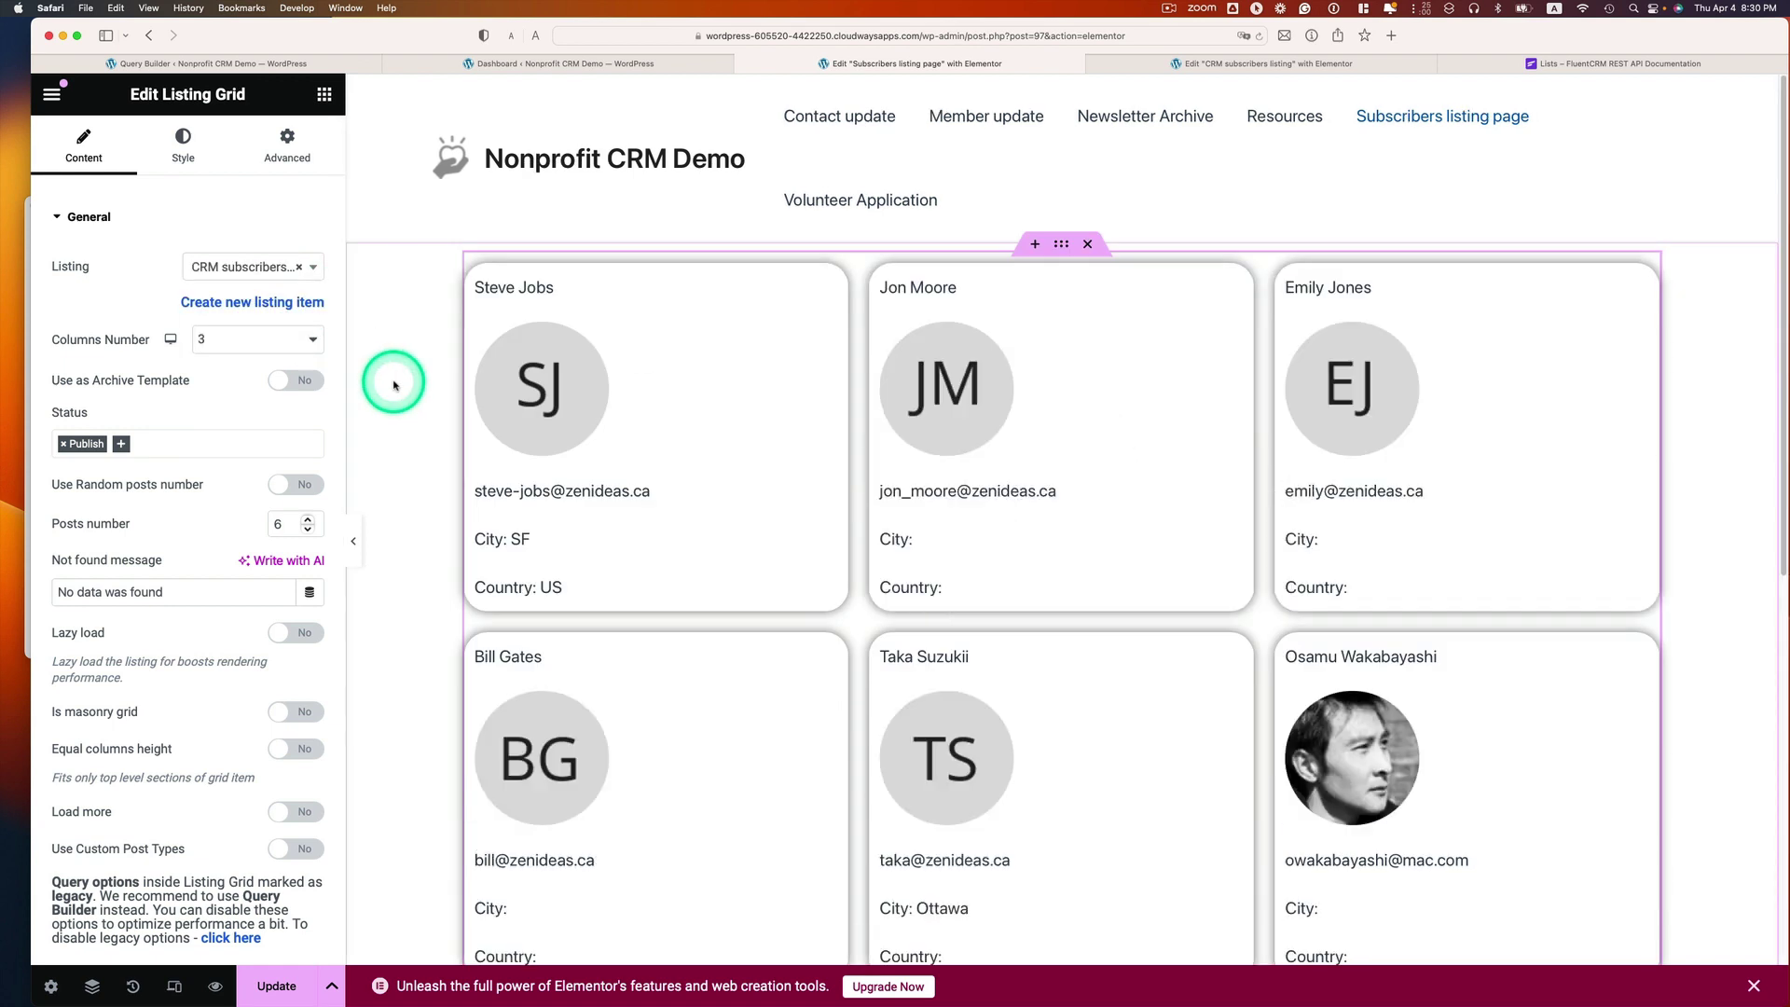
scroll(1190, 456, "down", 2)
scroll(1218, 504, "down", 2)
scroll(1218, 503, "up", 4)
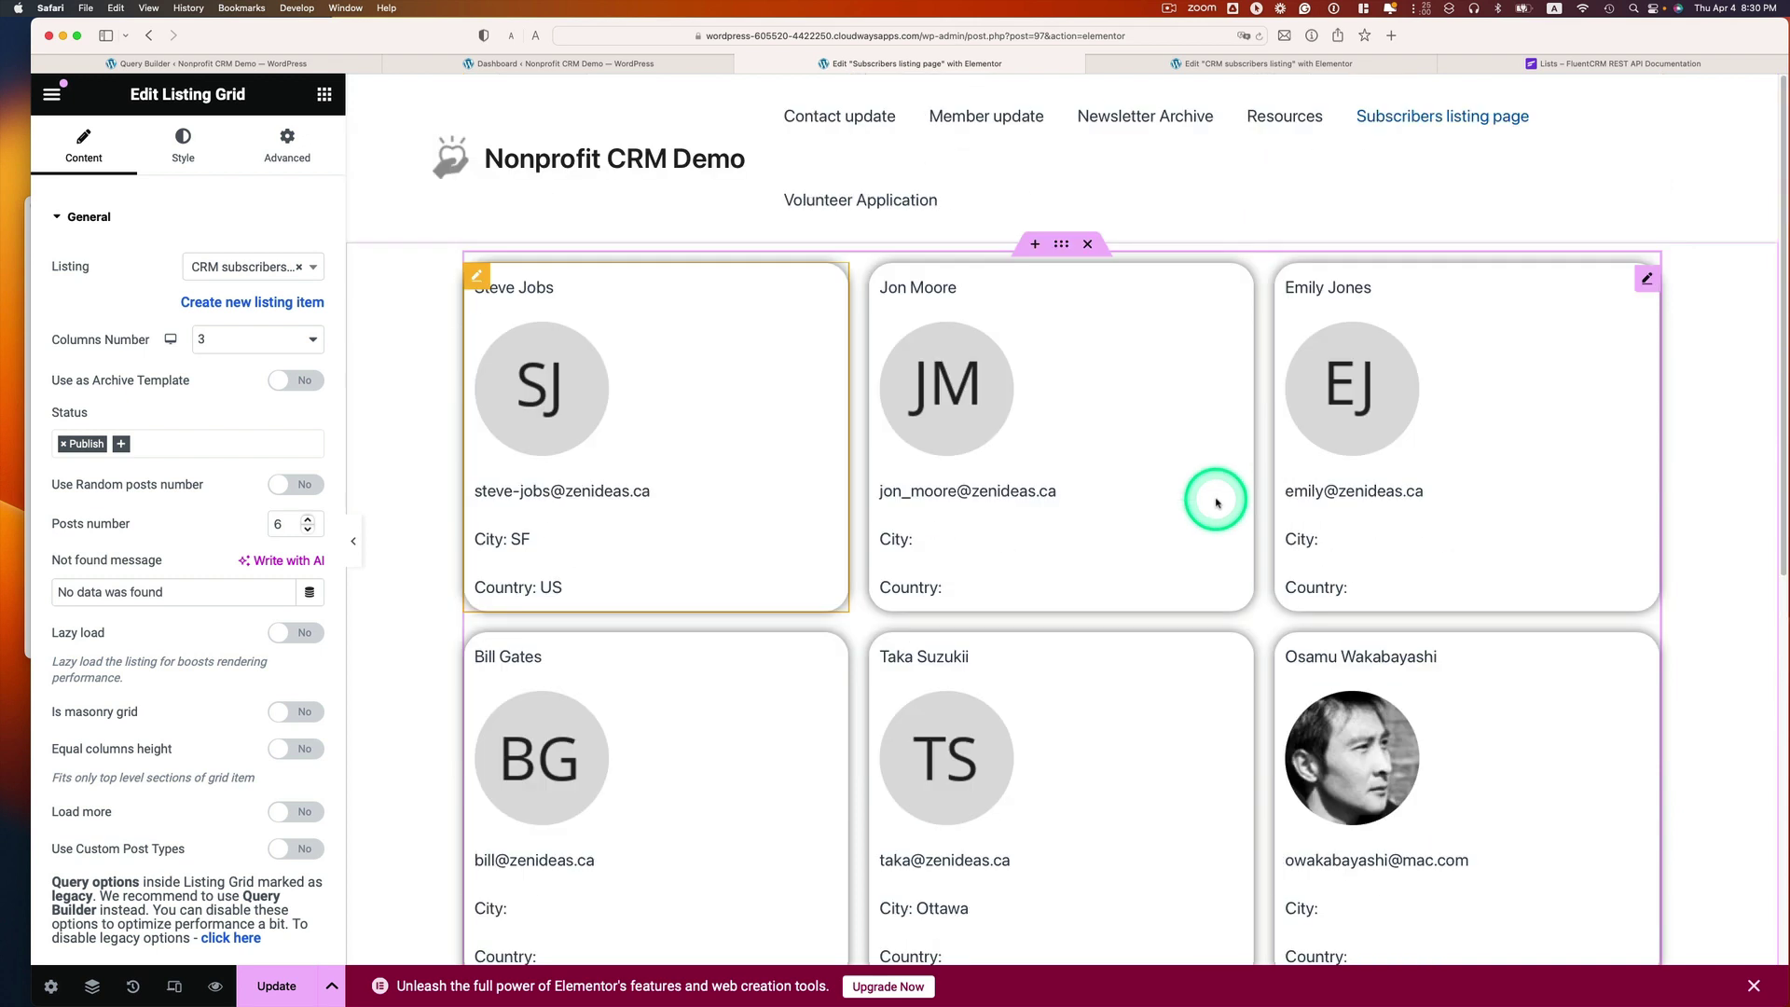
scroll(1219, 499, "down", 1)
- Set Columns Number to 2 and scroll through the six subscriber cards
left_click(291, 339)
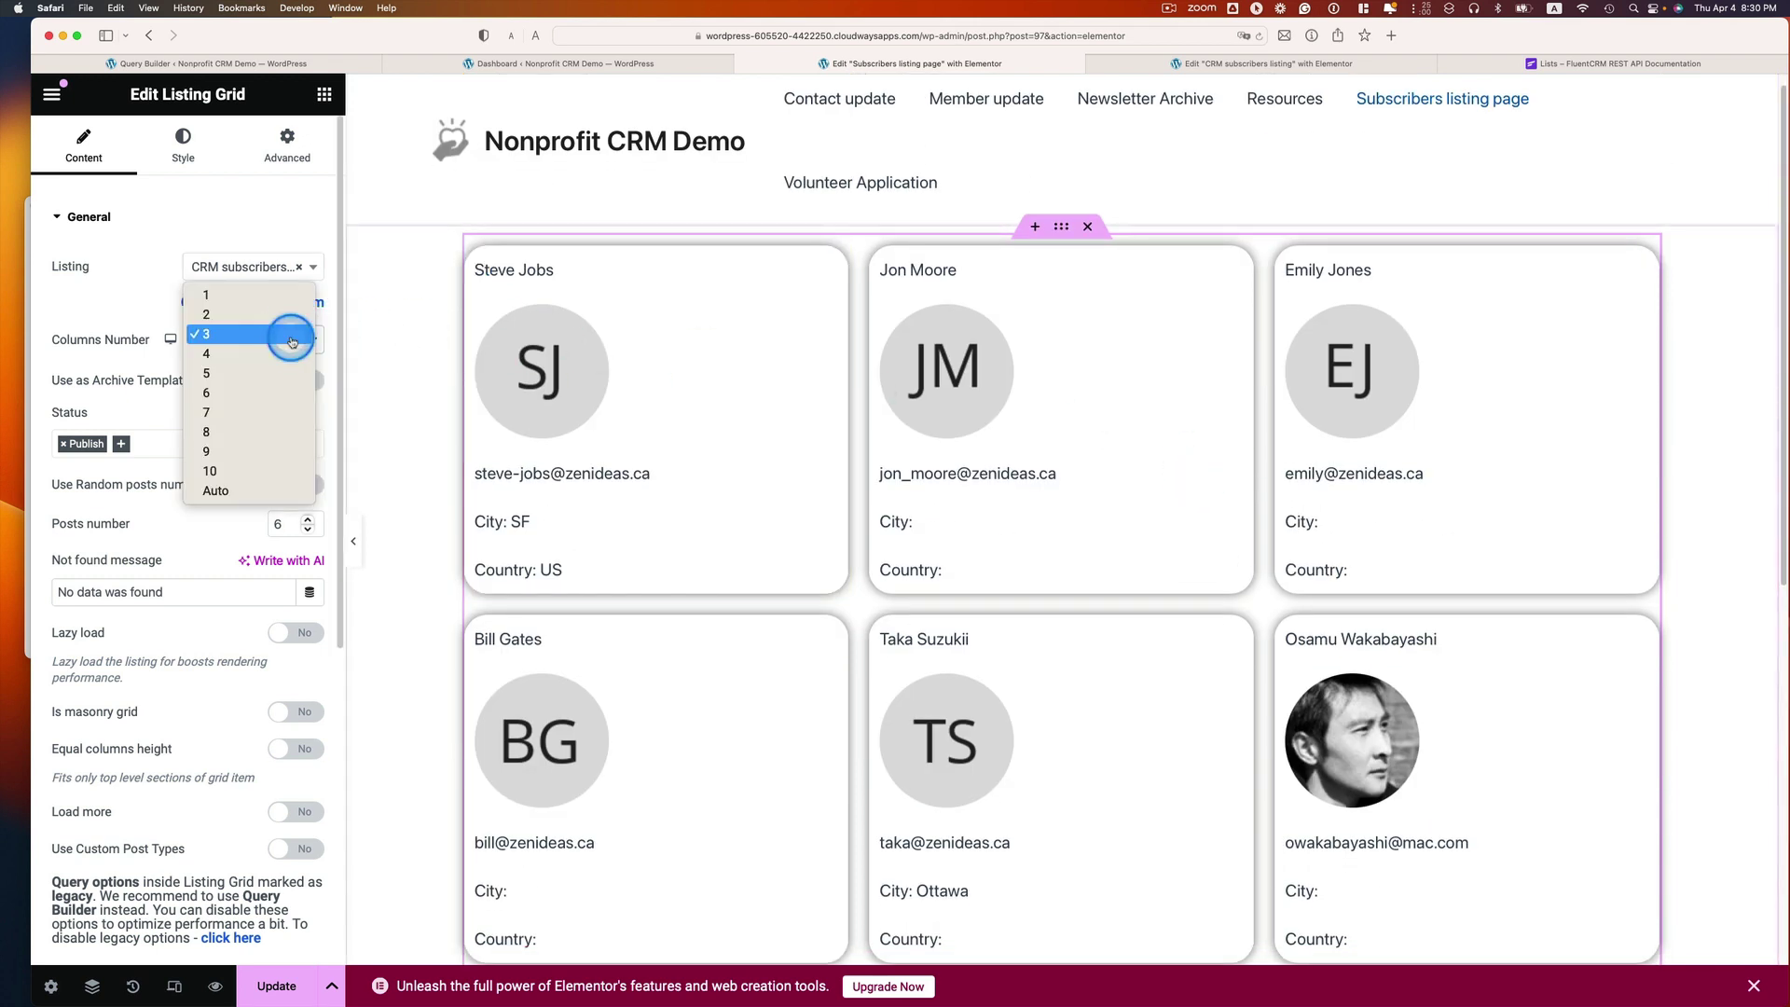
left_click(279, 313)
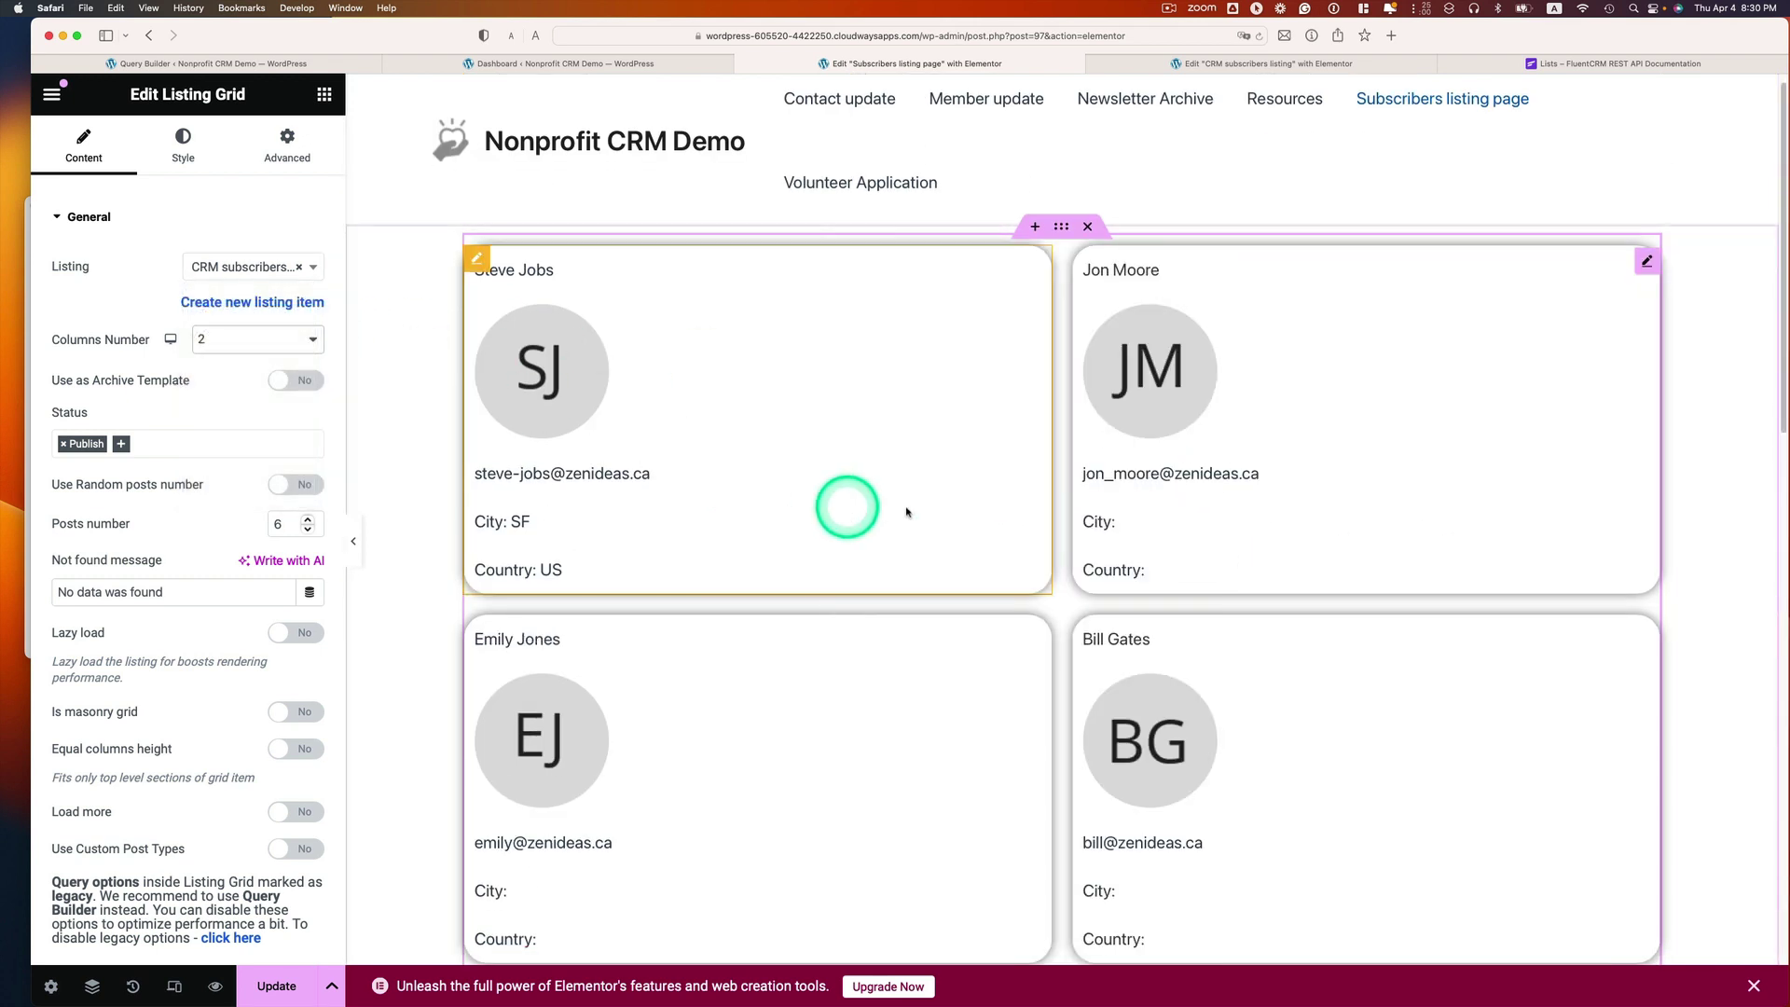
scroll(931, 509, "down", 1)
scroll(930, 509, "up", 1)
scroll(926, 500, "down", 2)
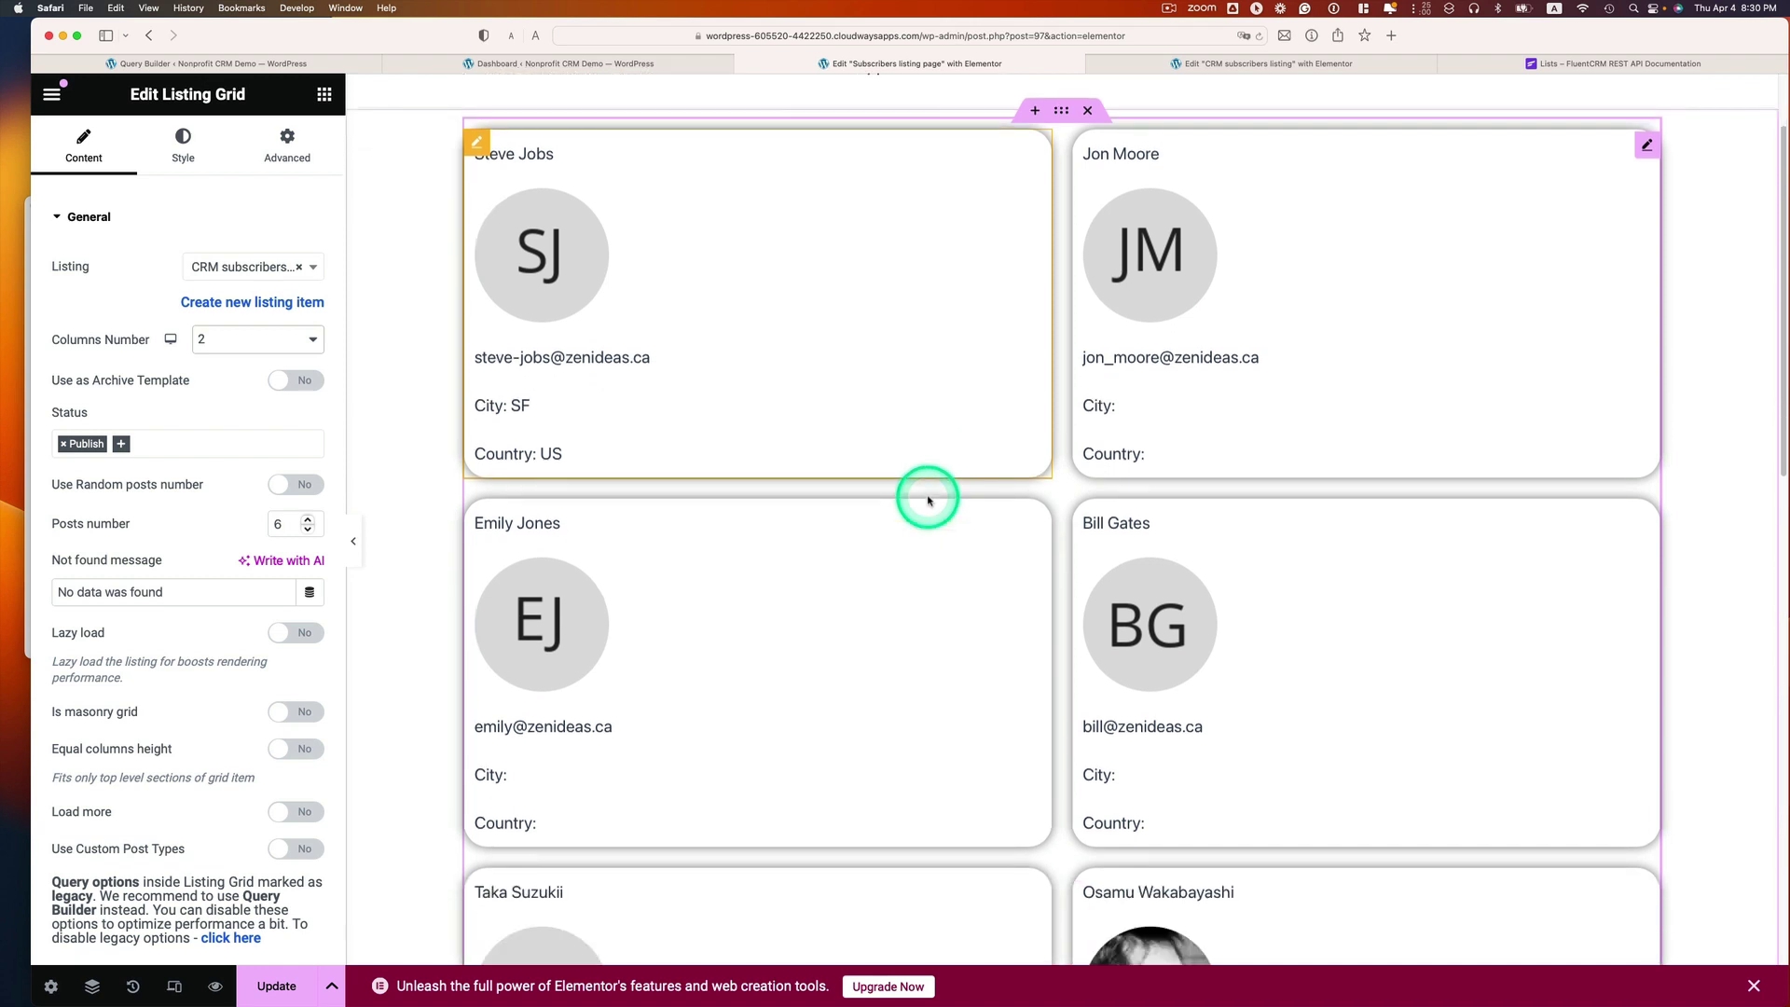
scroll(890, 534, "down", 1)
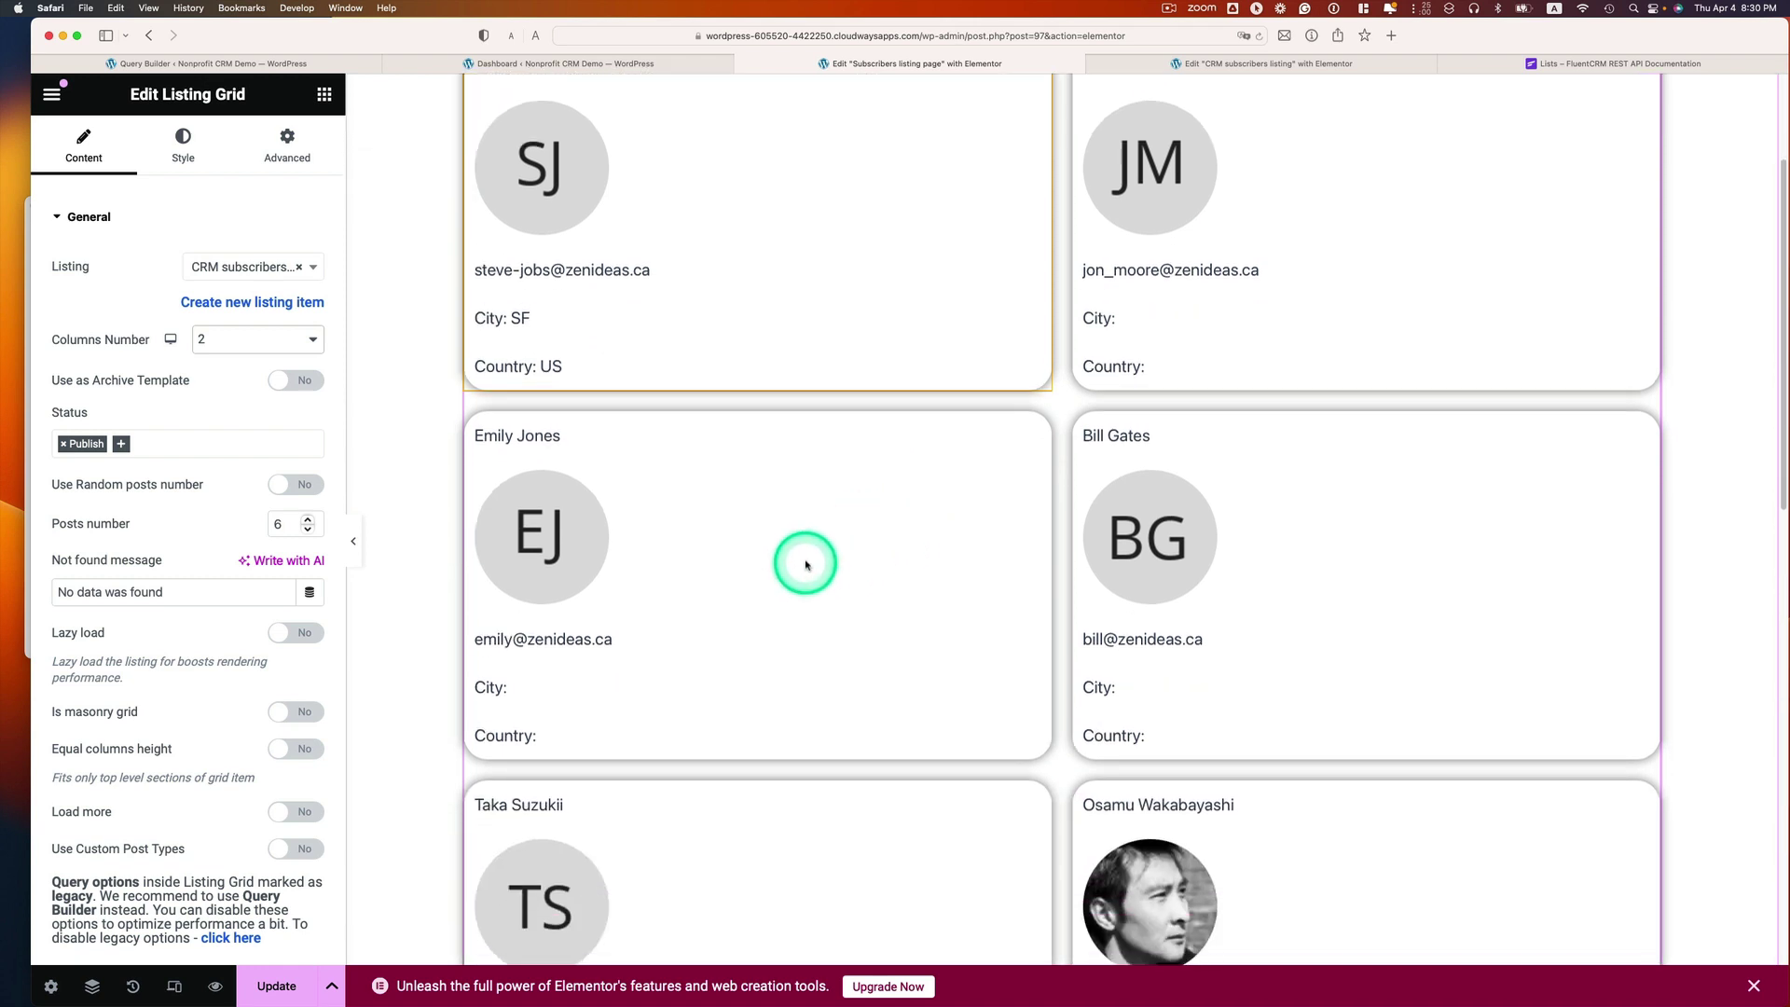
scroll(810, 559, "up", 3)
scroll(856, 539, "down", 2)
scroll(856, 539, "down", 3)
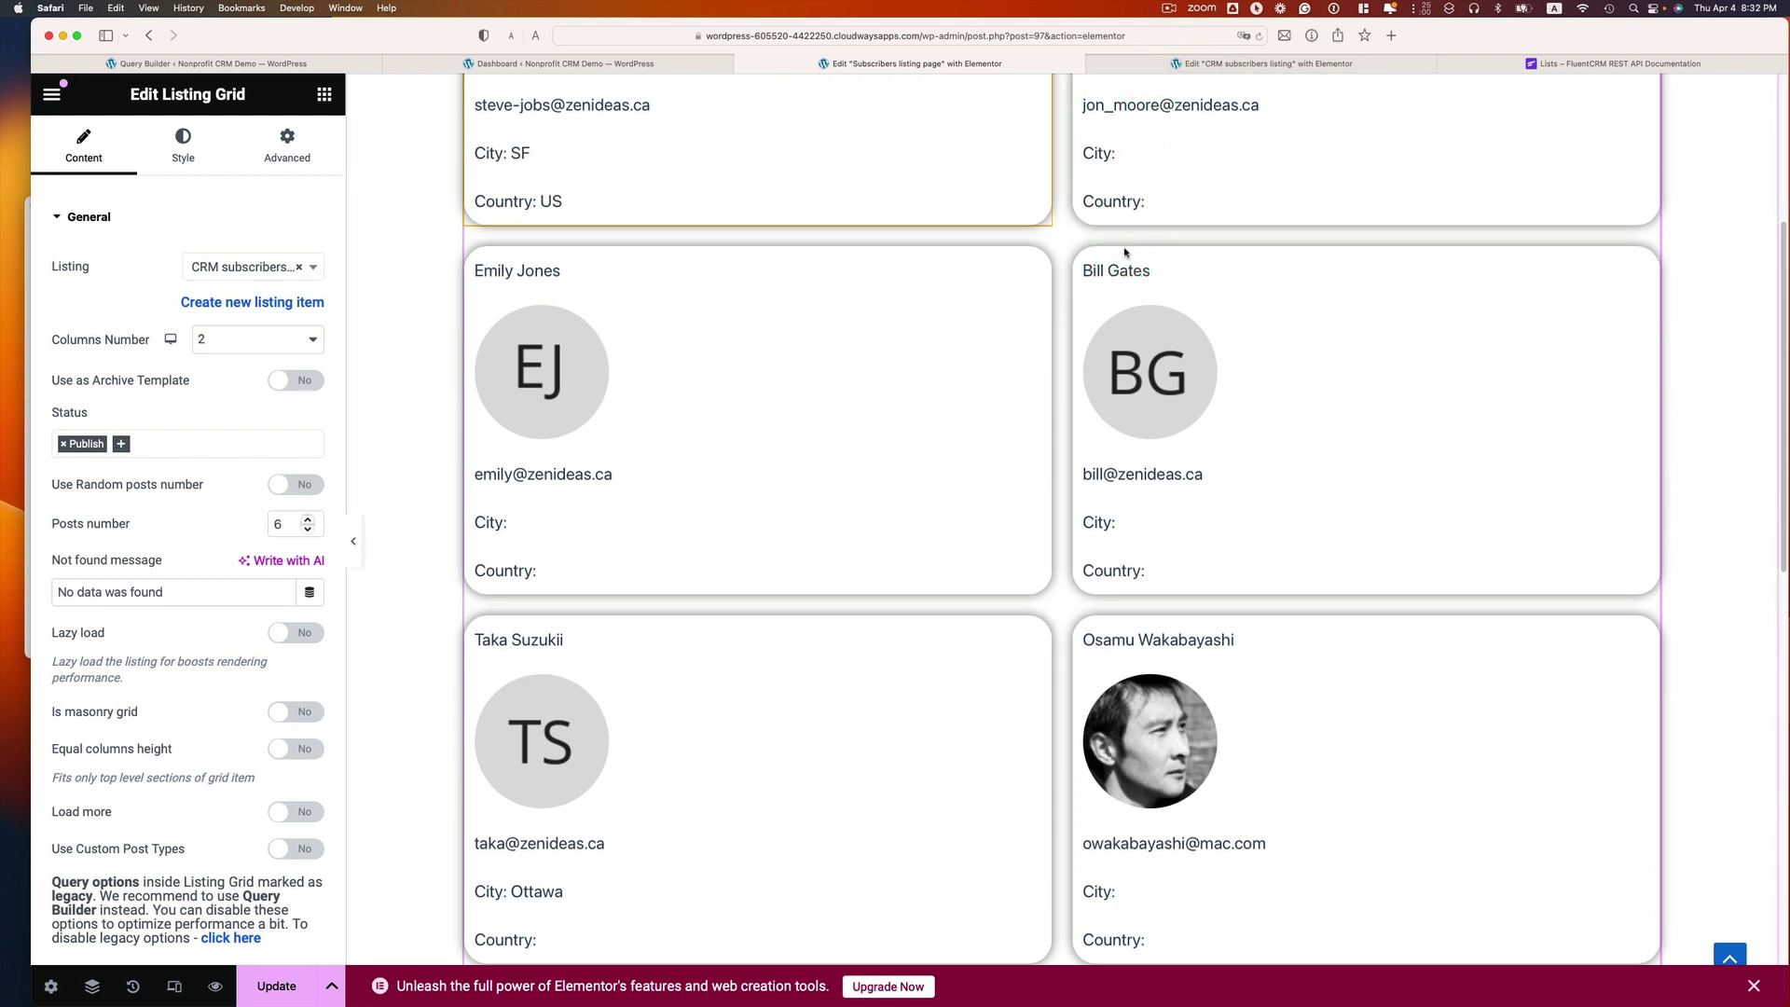
left_click(1121, 278)
left_click_drag(1071, 393, 977, 508)
left_click_drag(976, 508, 1006, 536)
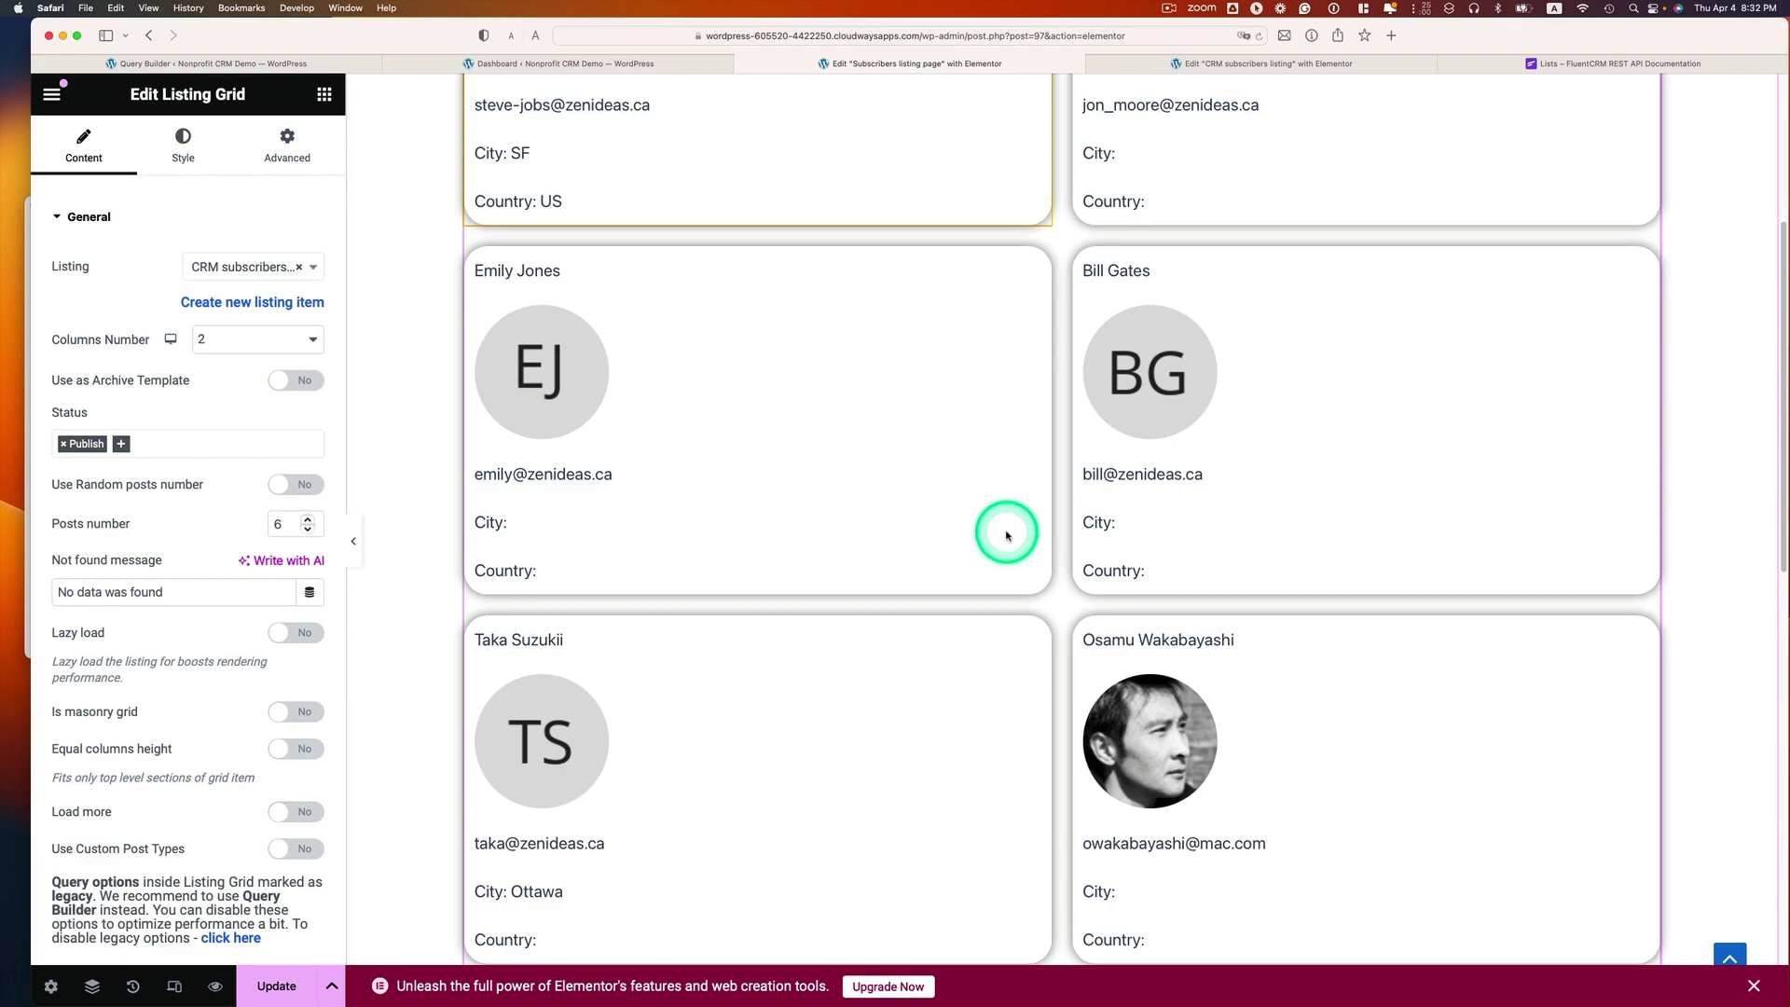